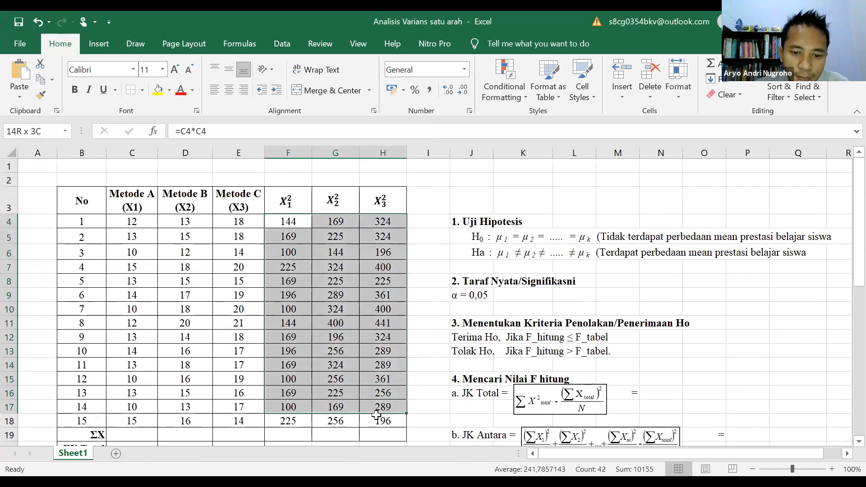
Clear the squared-value formulas from F4:H18 beneath the three X² headings.
key(Delete)
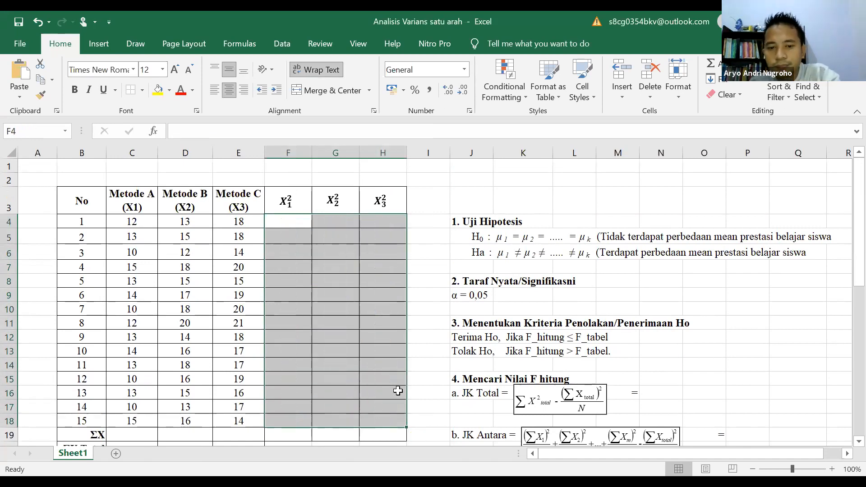
click(423, 267)
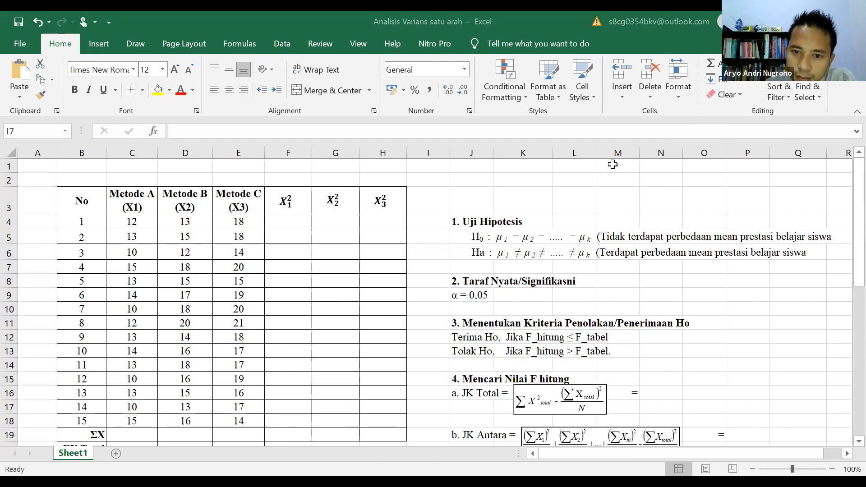
Examine the Metode A, B and C headings, the empty squared columns and the summary rows from ΣX to S².
click(325, 292)
click(239, 215)
drag(131, 201, 239, 209)
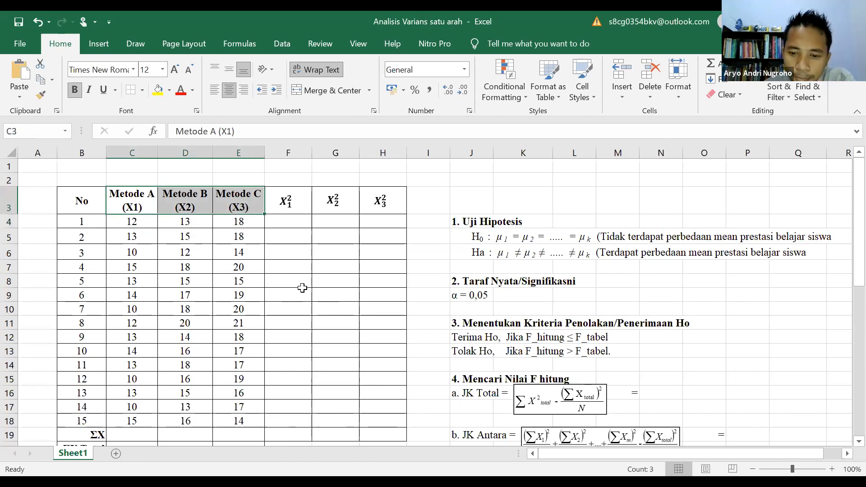
scroll(302, 288, down, 2)
scroll(304, 288, up, 2)
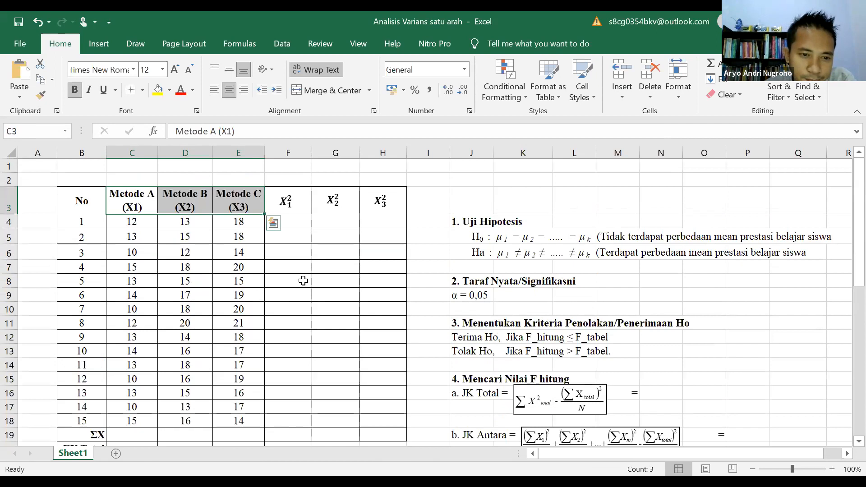
click(304, 281)
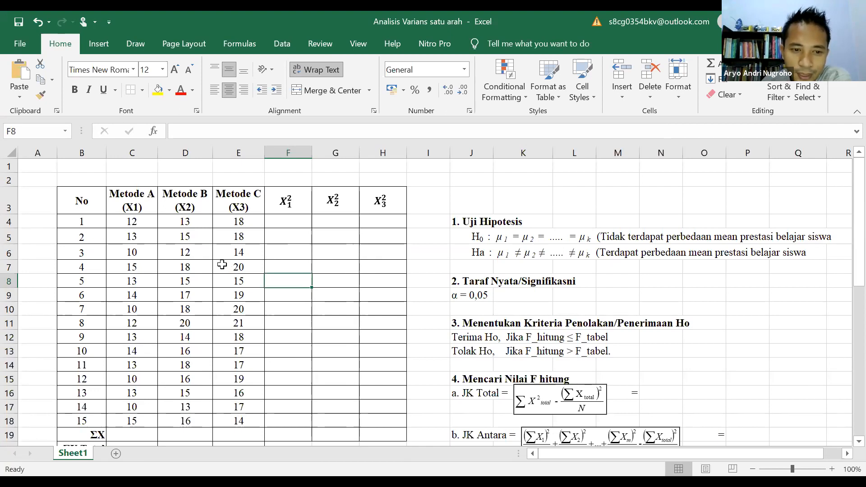
scroll(222, 264, down, 1)
scroll(221, 264, up, 1)
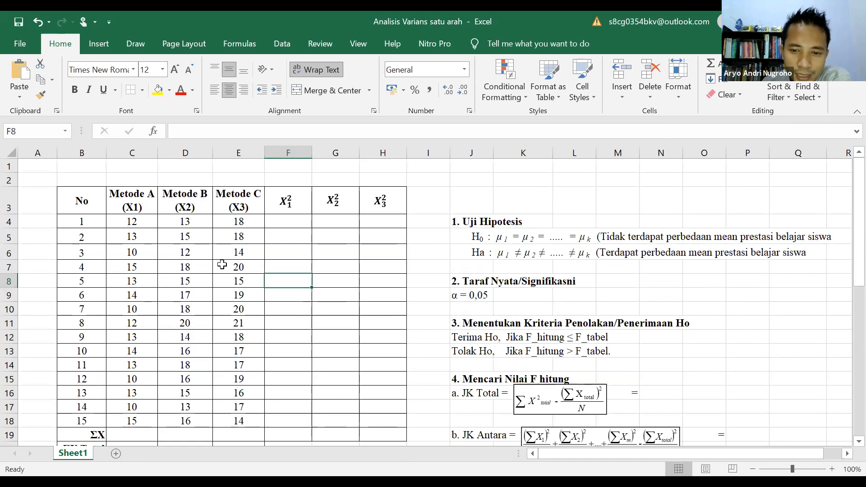
scroll(222, 265, down, 1)
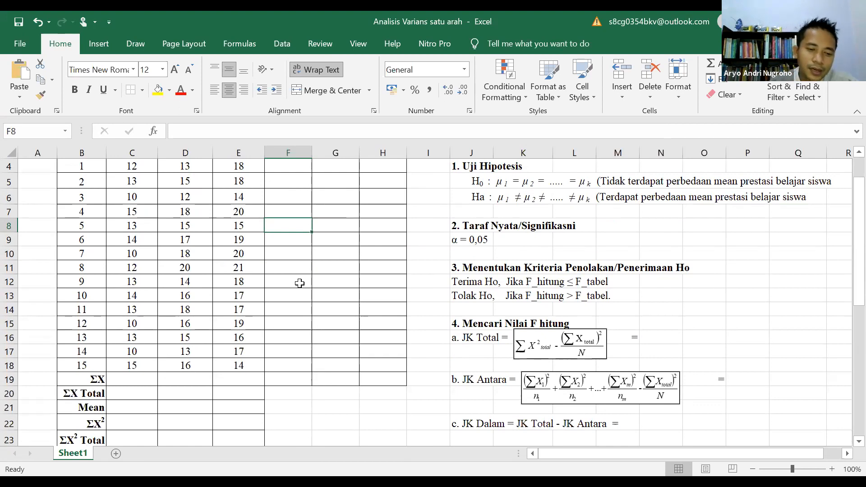
scroll(273, 299, down, 1)
scroll(221, 302, down, 1)
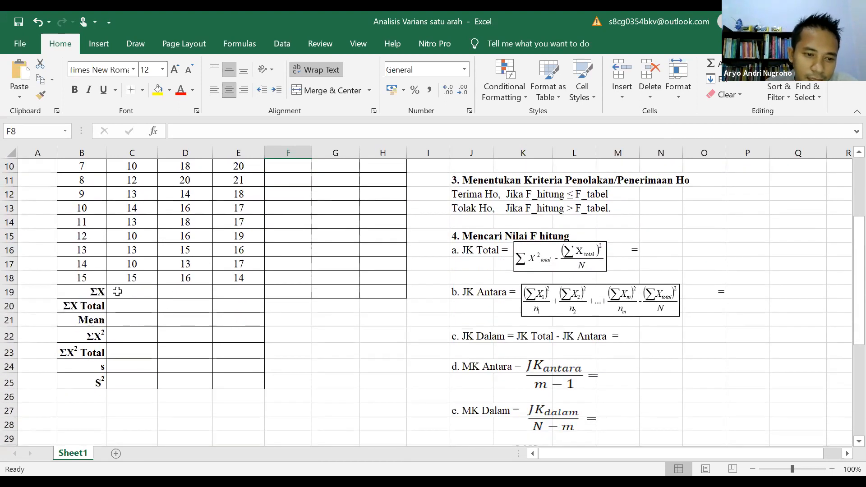
click(86, 295)
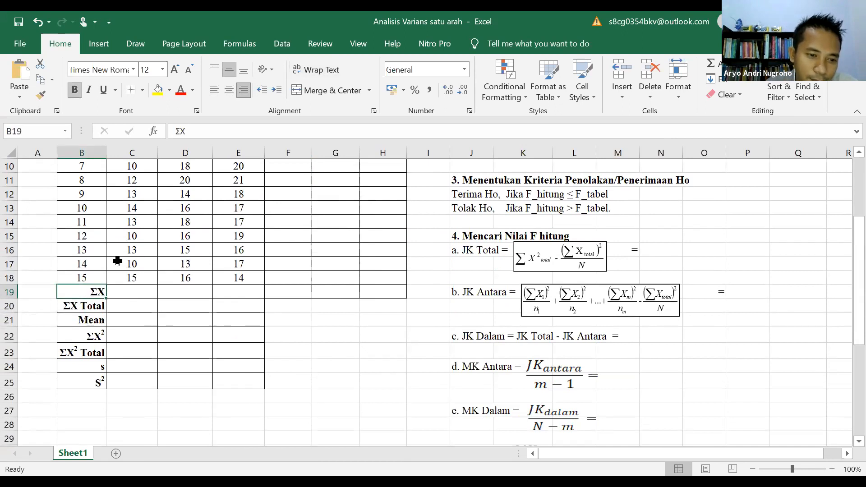
click(94, 335)
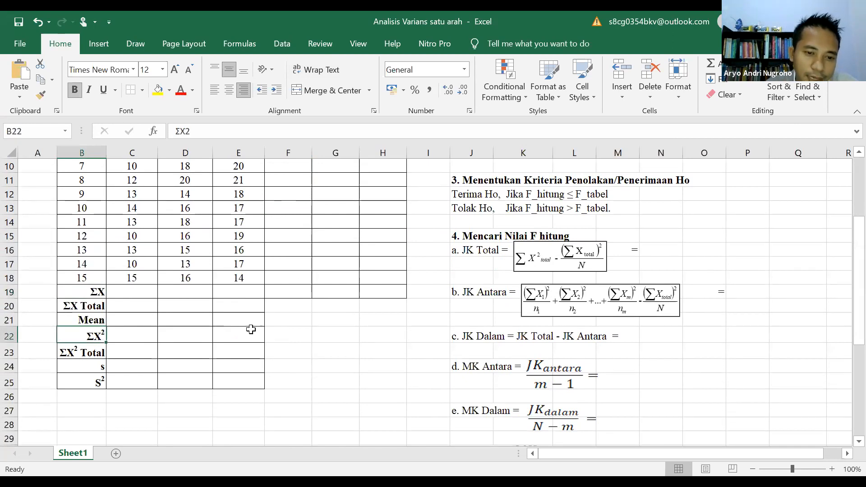
scroll(161, 331, up, 3)
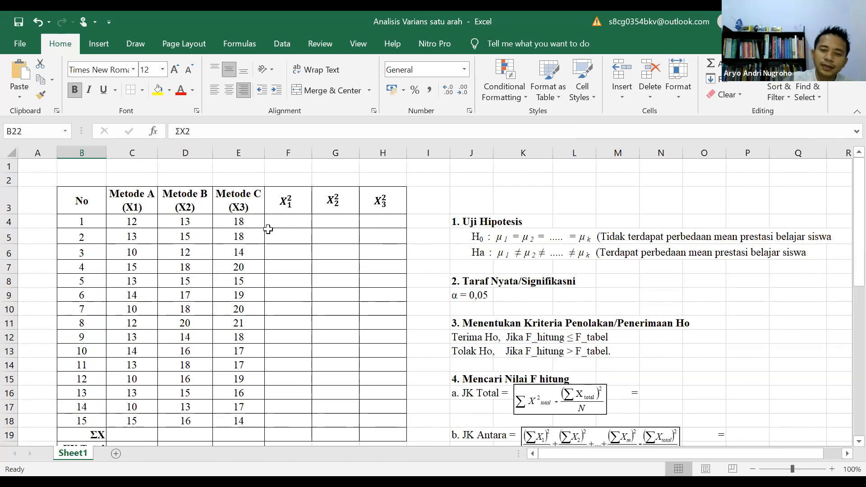
Enter the formula =C4*C4 in F4 to square the first Metode A value.
click(280, 222)
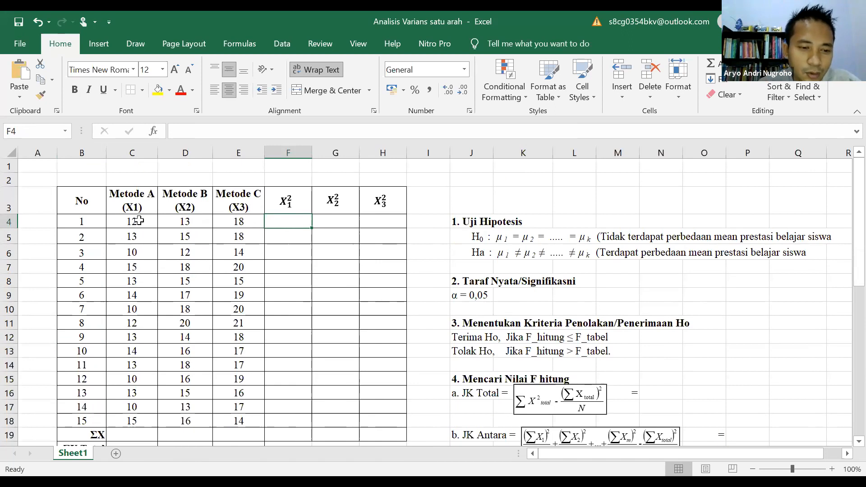
text(=)
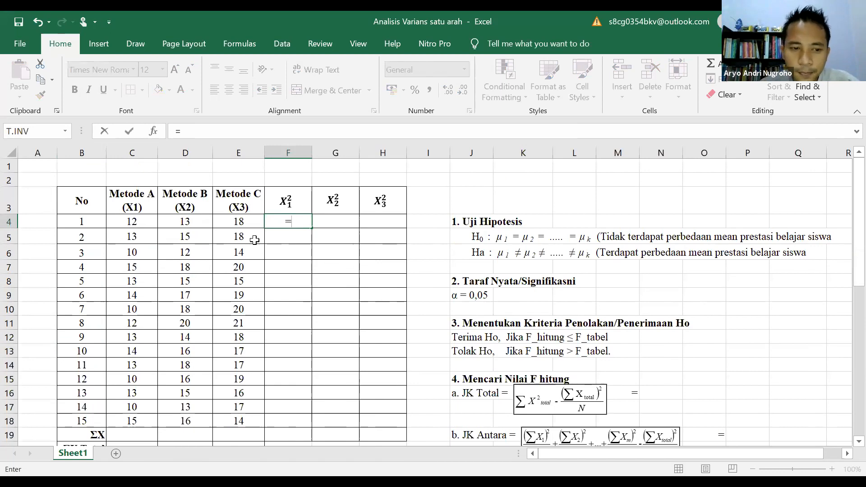
click(143, 220)
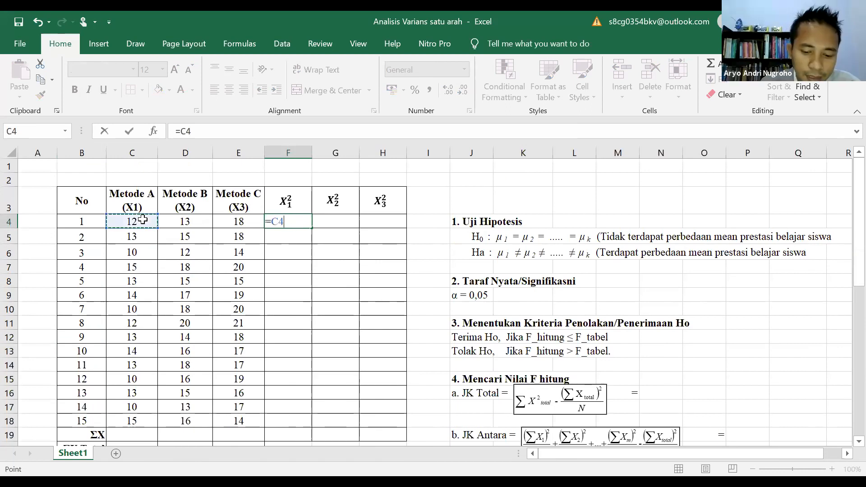
text(*)
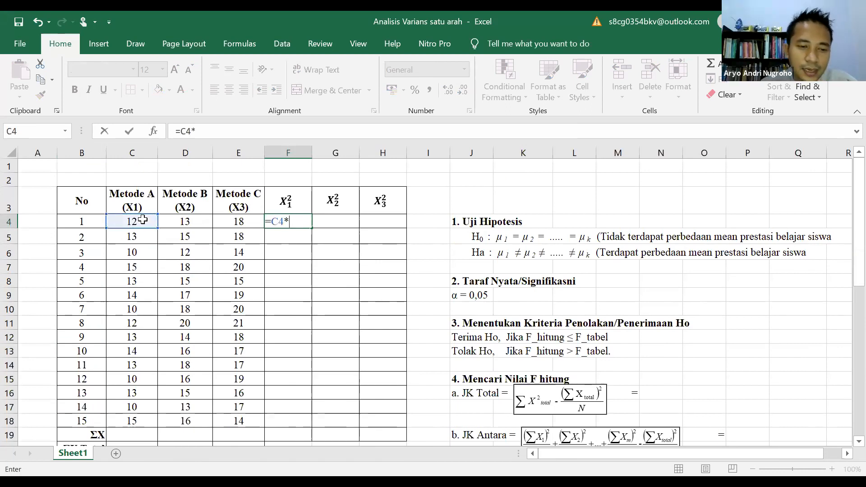
click(143, 220)
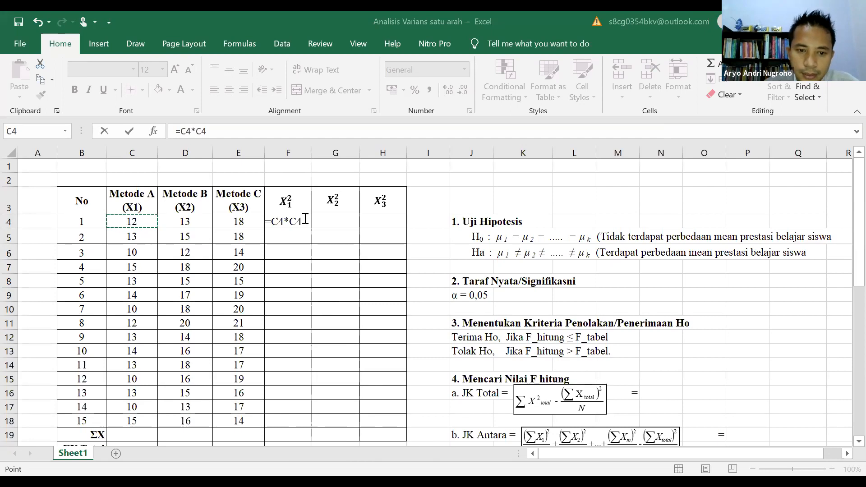
key(Return)
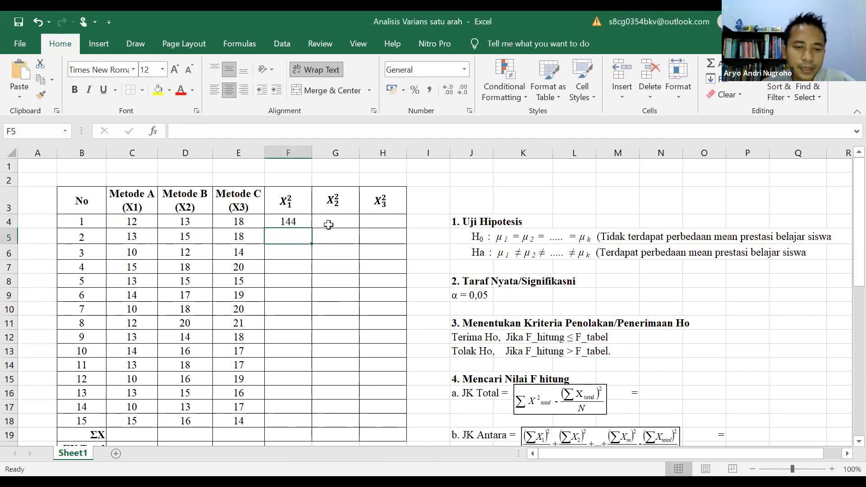
Copy the squaring formula from F4 across to G4:H4 and check the formulas copied into both cells.
click(291, 221)
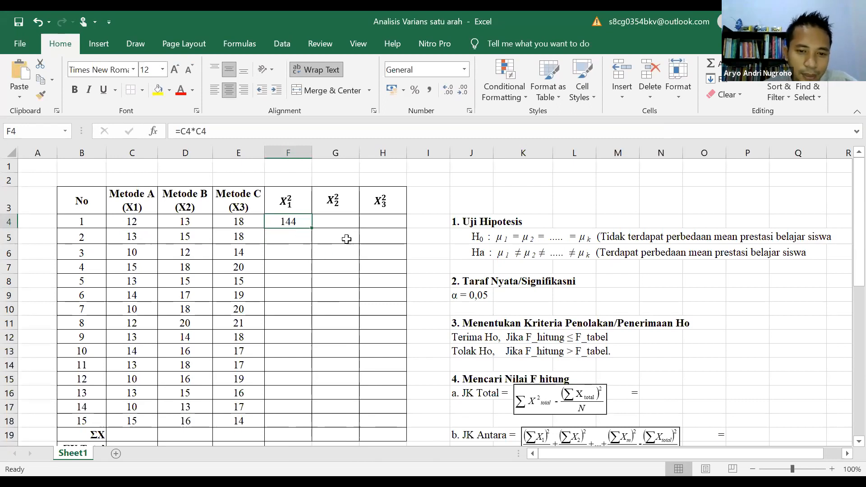
scroll(342, 240, down, 1)
scroll(343, 240, up, 1)
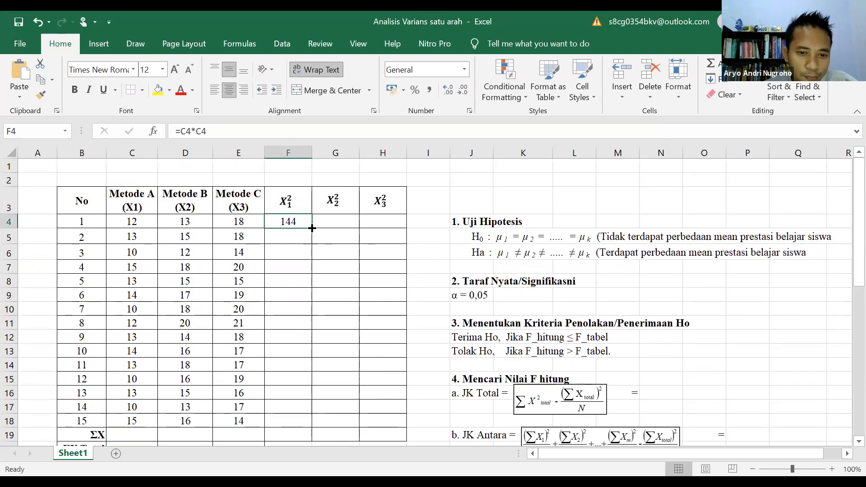
drag(311, 228, 395, 232)
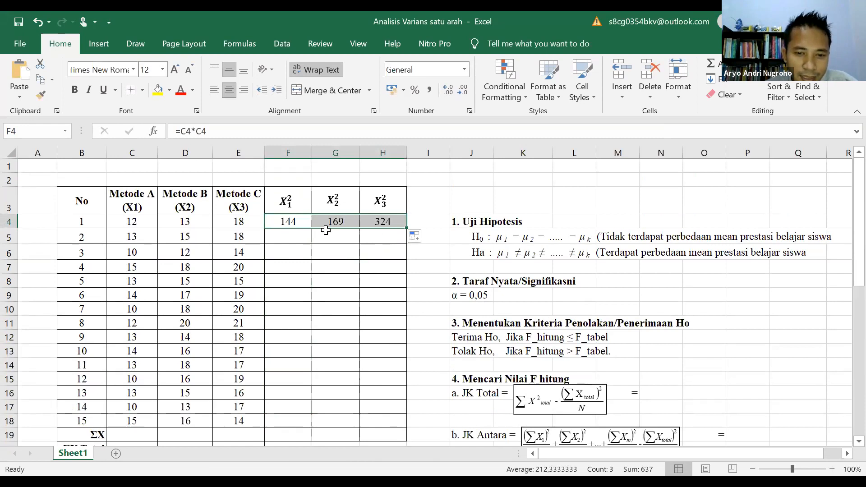
click(349, 223)
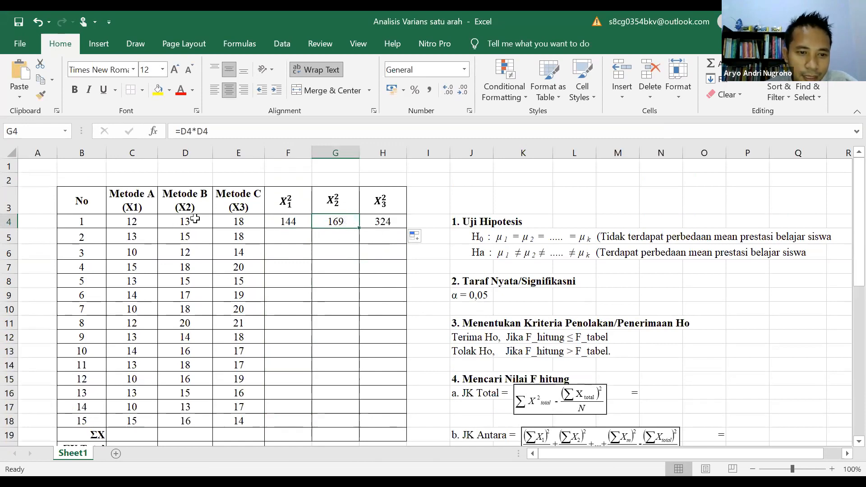
click(378, 219)
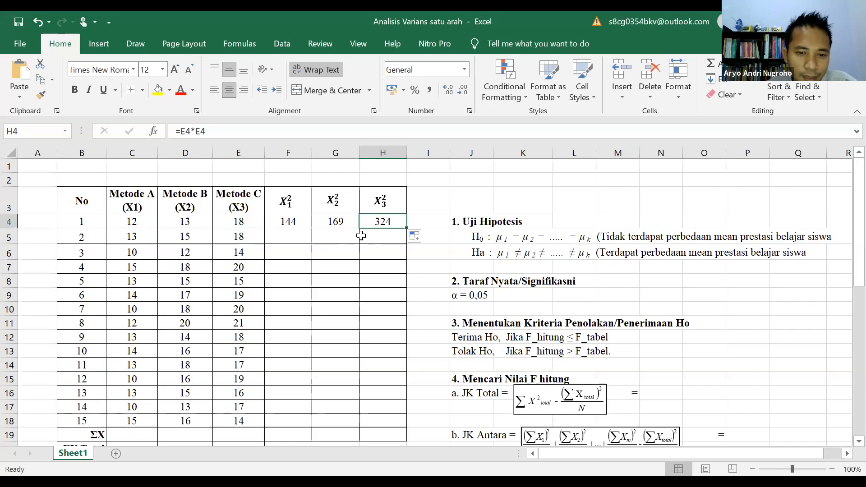
Fill the squaring formulas in F4:H4 down through row 18 for all fifteen data rows.
click(294, 219)
drag(296, 218, 370, 219)
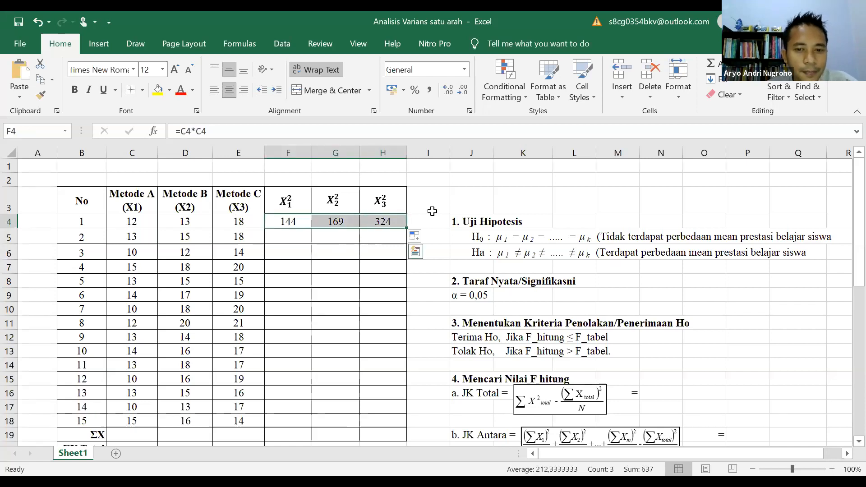
scroll(432, 211, down, 1)
drag(404, 171, 394, 372)
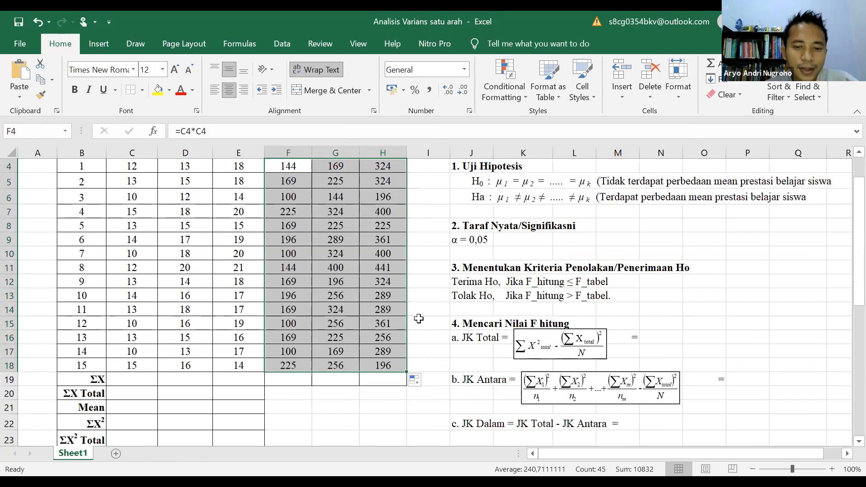
scroll(411, 318, up, 1)
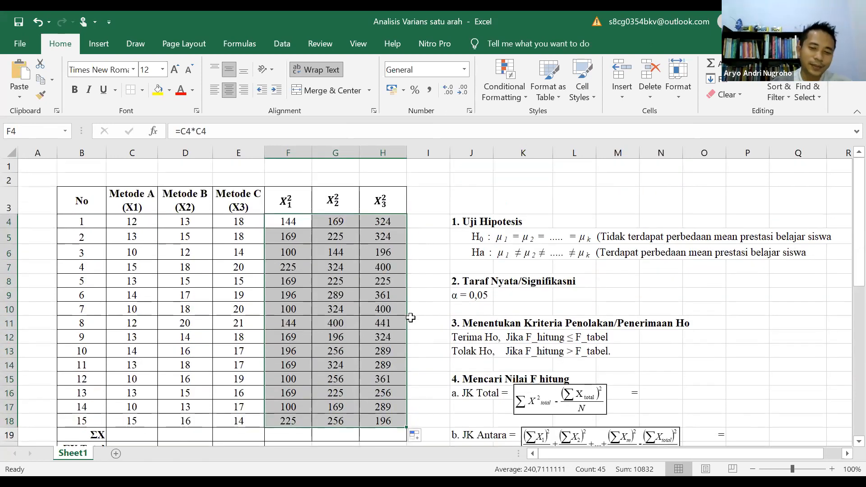
scroll(384, 310, down, 1)
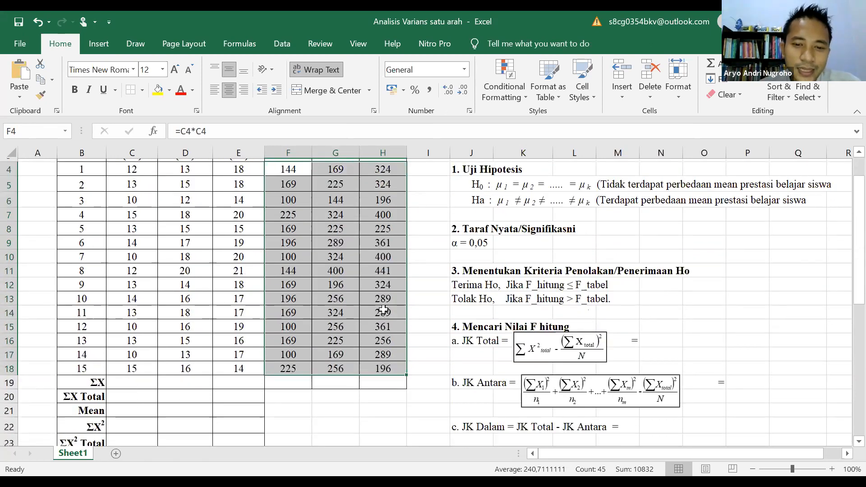
scroll(383, 310, up, 1)
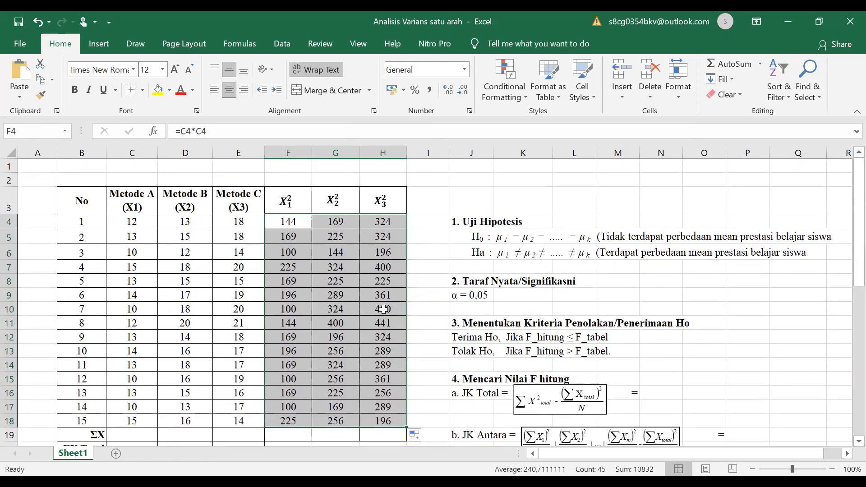
click(367, 320)
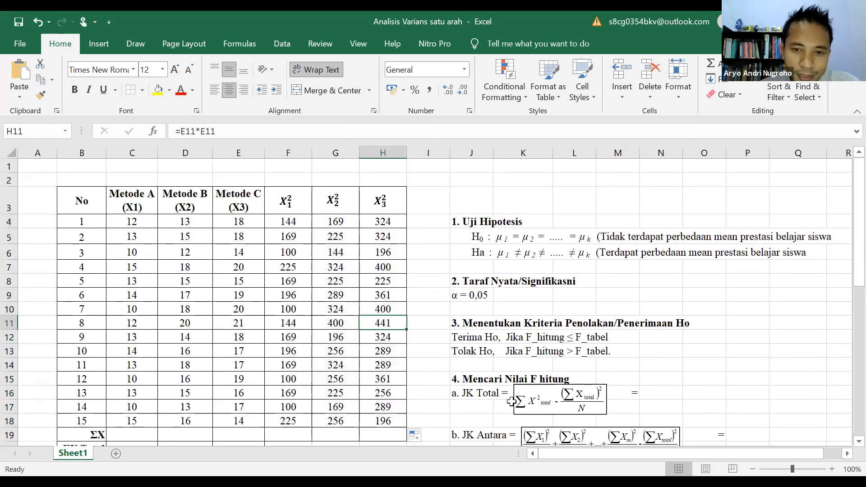
key(alt+Tab)
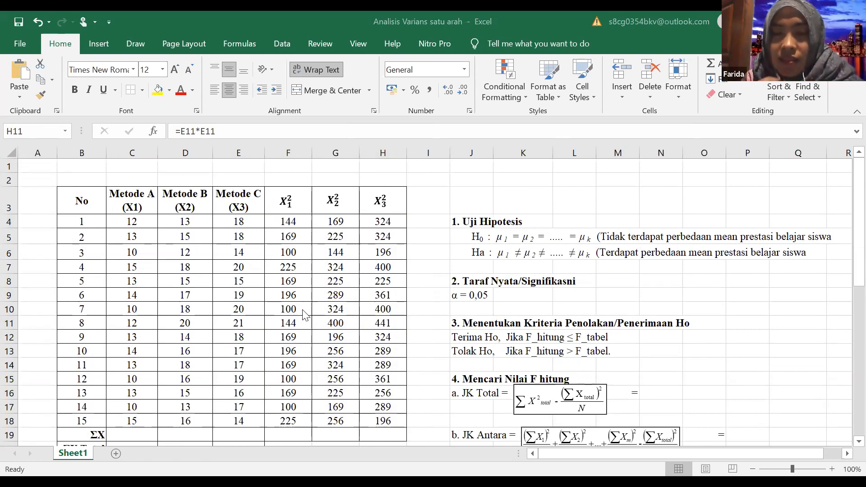
Clear the squared values from F5:H18 and F4:H4, and select F4.
drag(300, 235, 389, 414)
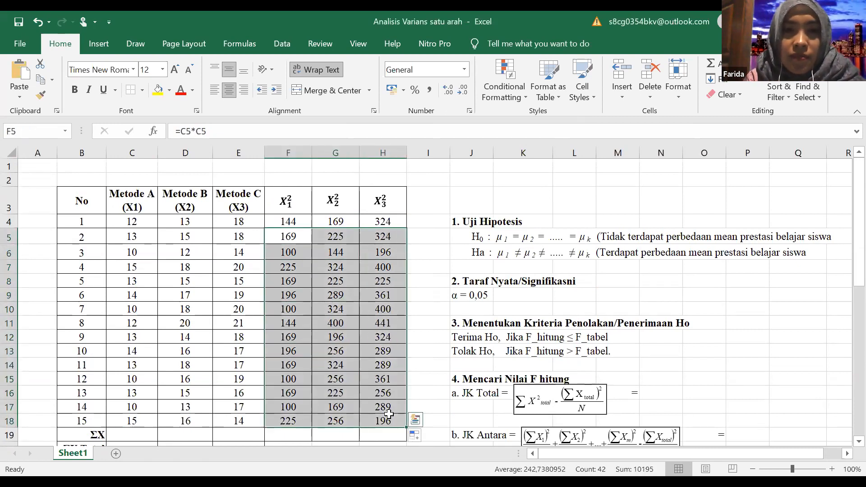
key(Delete)
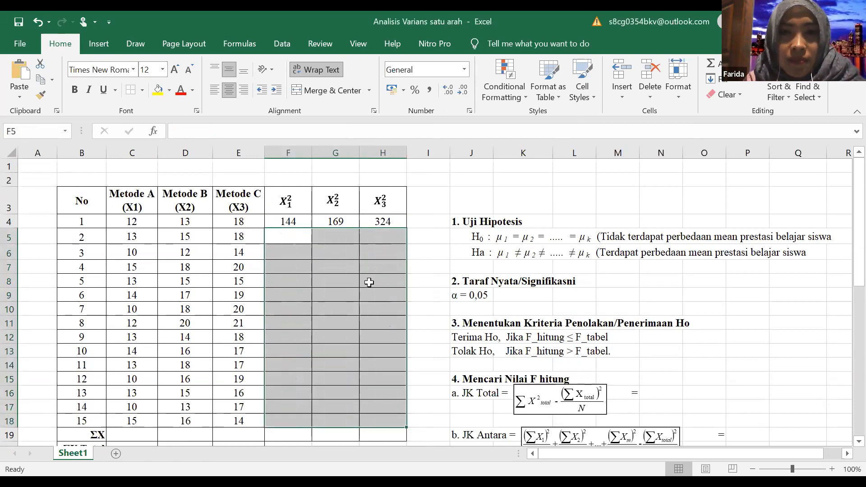
click(301, 218)
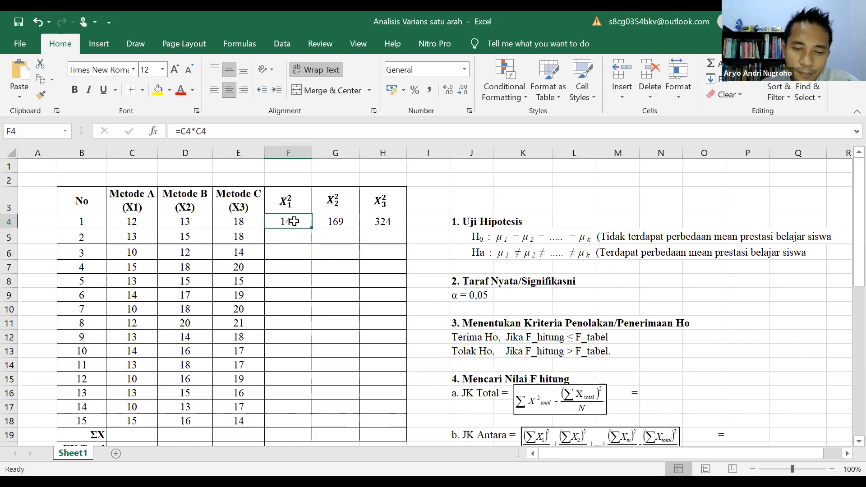
drag(295, 224, 364, 223)
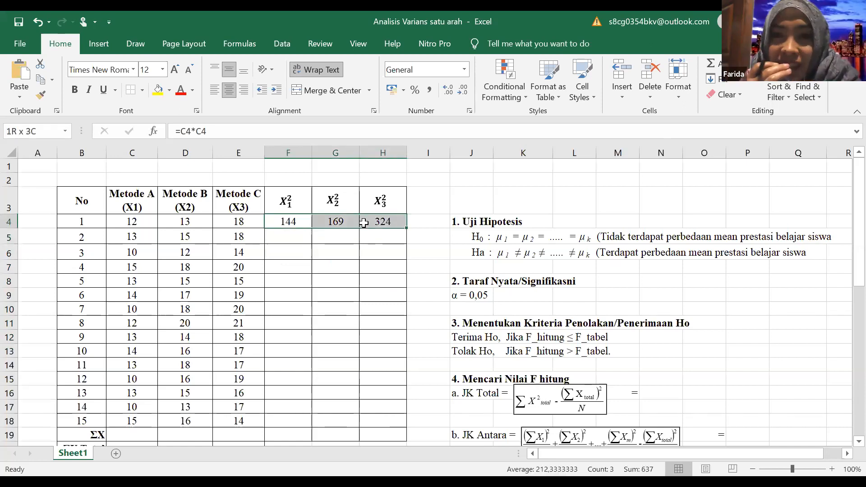
key(Delete)
click(341, 237)
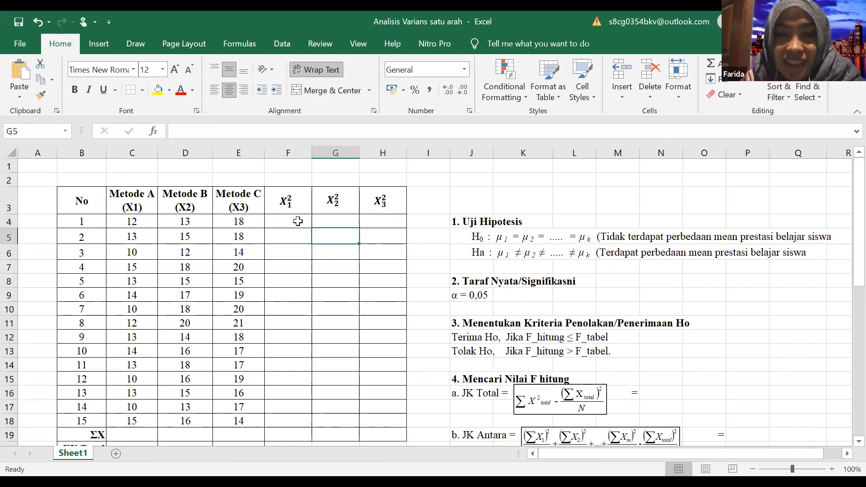
click(297, 221)
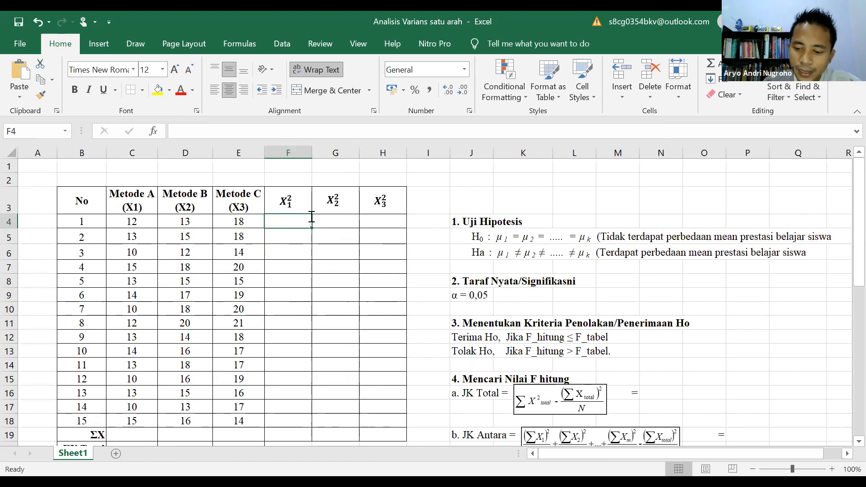
Enter the formula =C4*C4 in F4 to square the first Metode A value.
text(=)
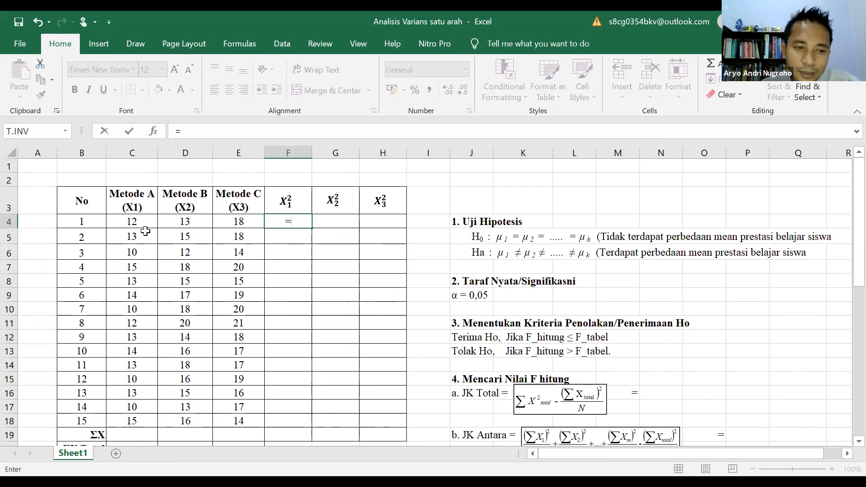
click(129, 221)
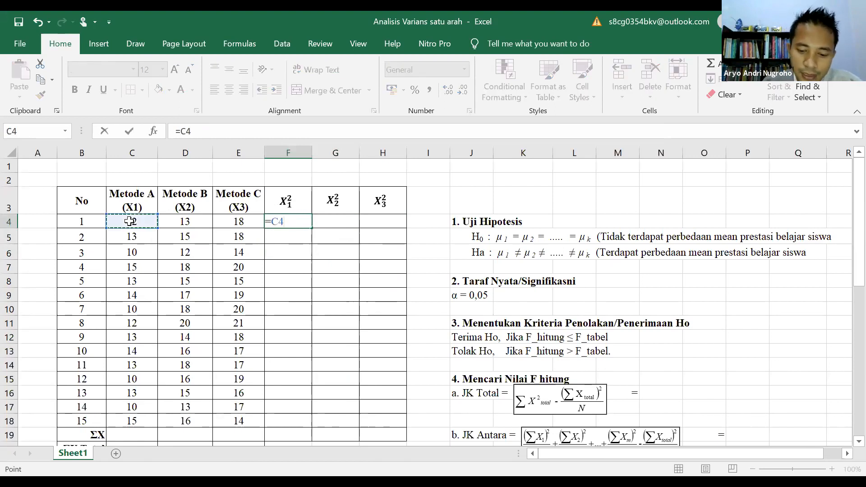
text(*)
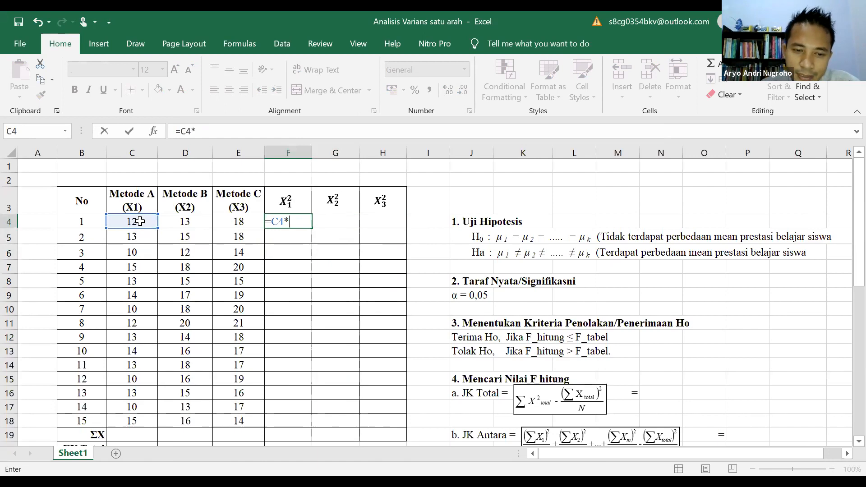
click(140, 221)
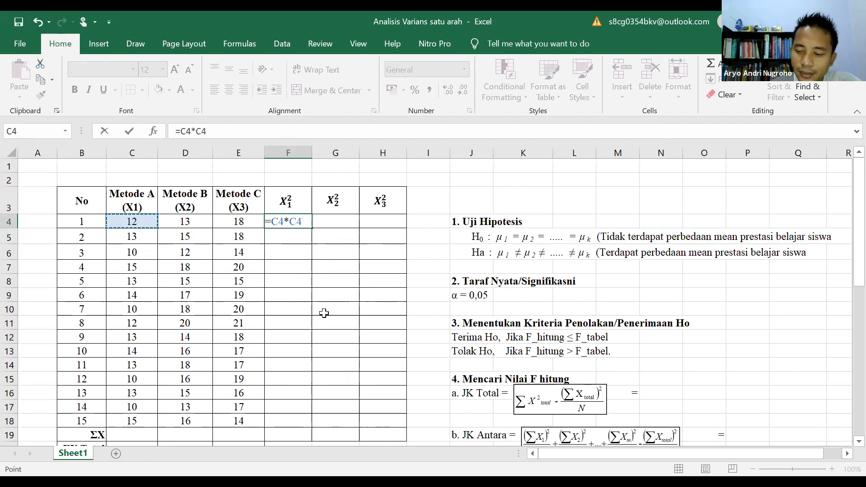
key(Return)
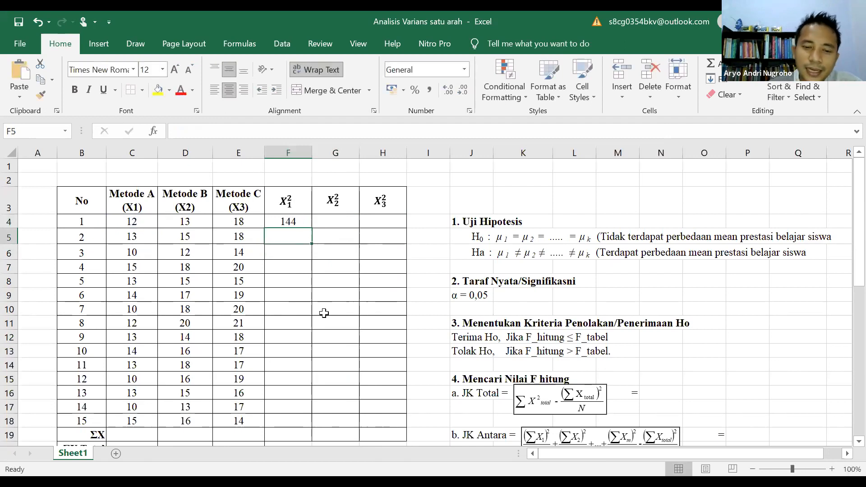
Copy the squaring formula from F4 across to G4:H4 and check the formula in each copied cell.
click(299, 221)
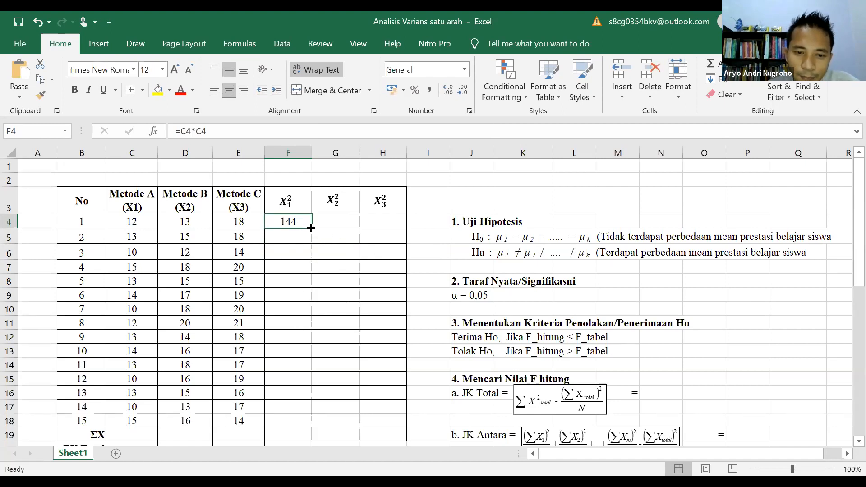
drag(310, 228, 310, 228)
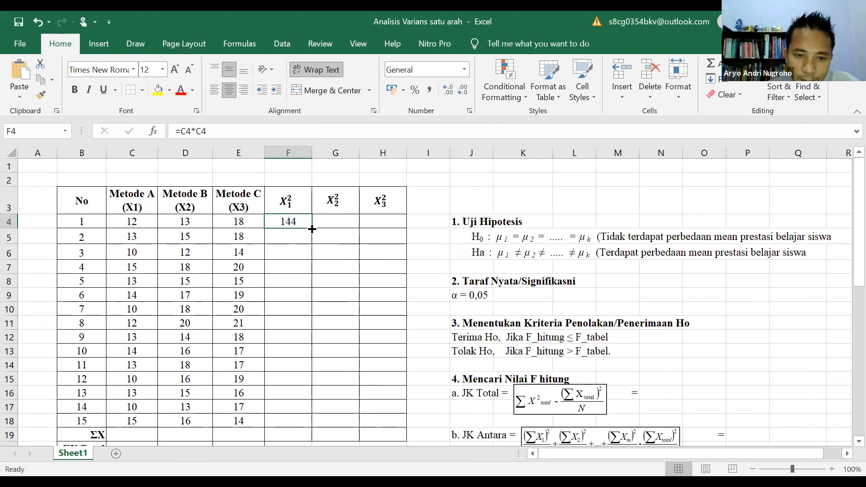
drag(312, 228, 386, 236)
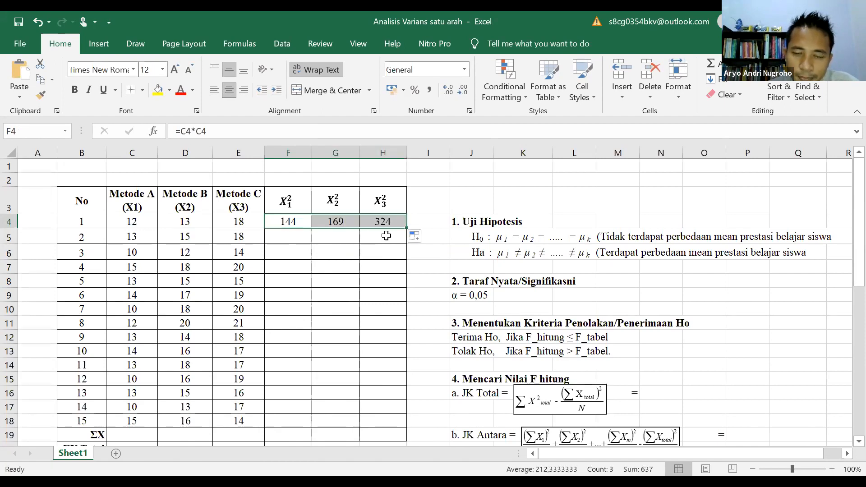
click(348, 222)
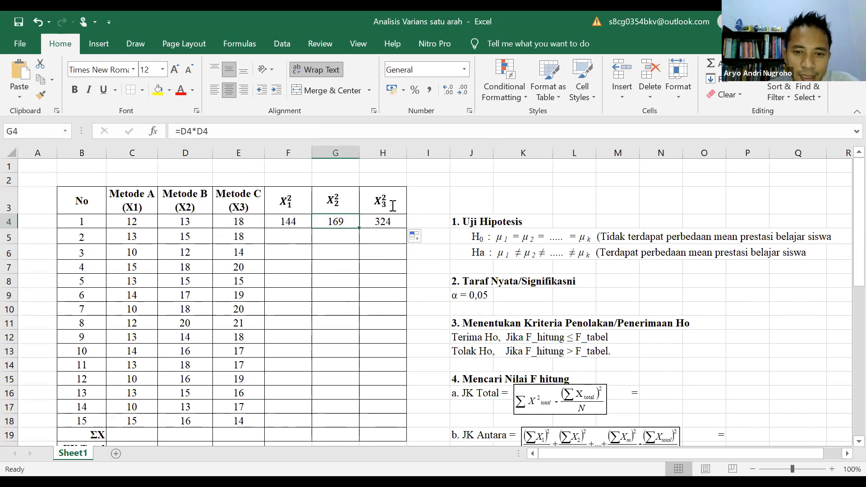
click(384, 222)
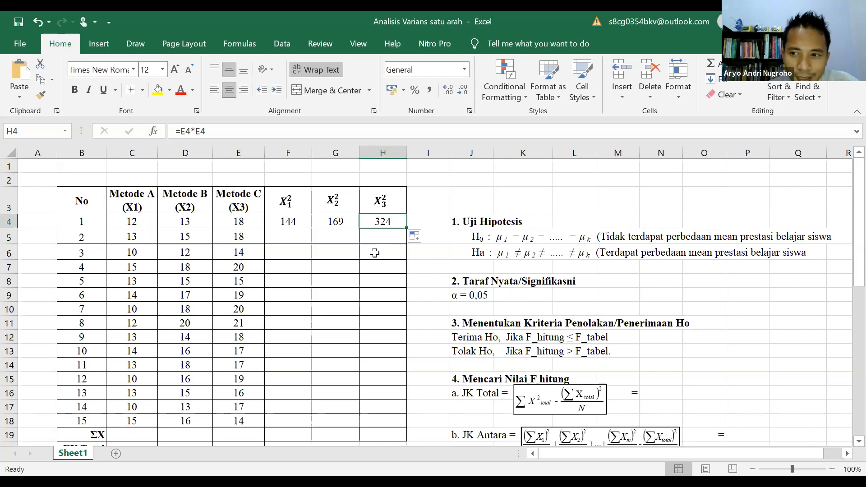
Fill the squaring formulas in F4:H4 down through row 18 and look over the filled columns.
drag(304, 221, 366, 227)
click(332, 263)
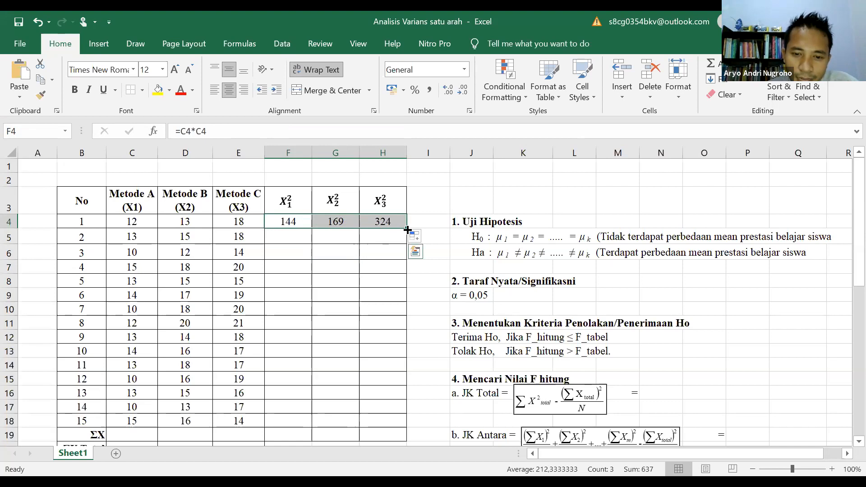
drag(407, 230, 400, 426)
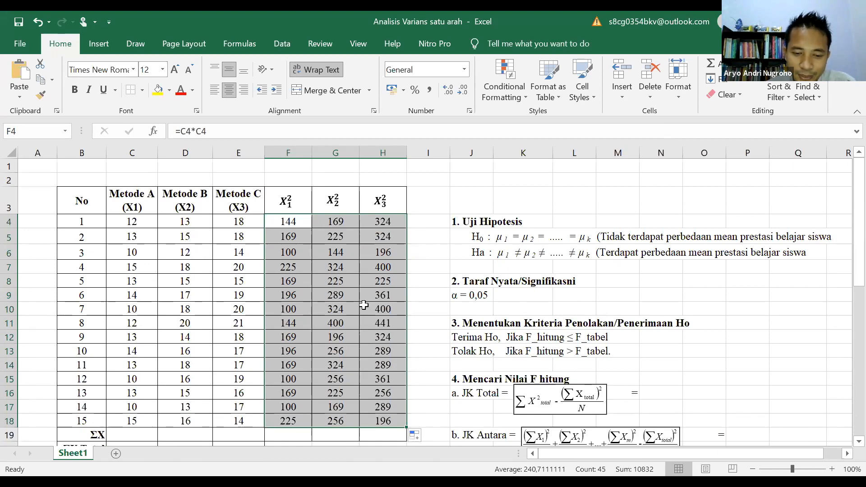
scroll(364, 306, down, 1)
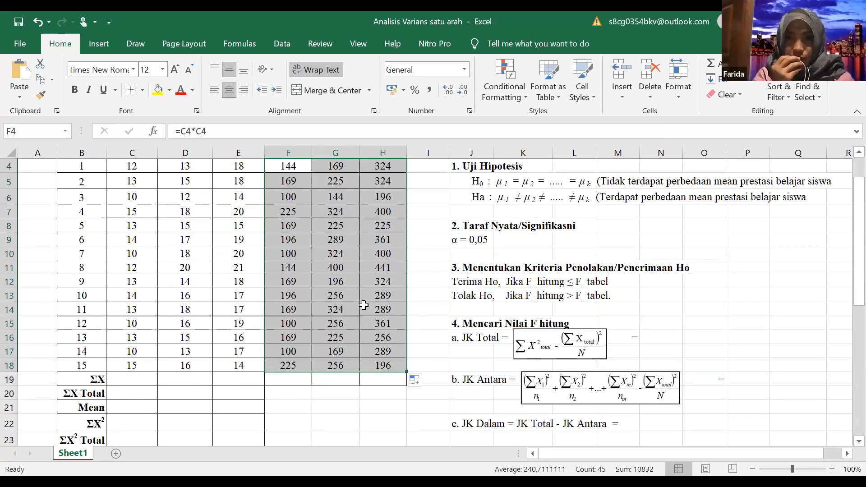
scroll(363, 305, up, 1)
scroll(363, 305, down, 1)
scroll(364, 305, down, 1)
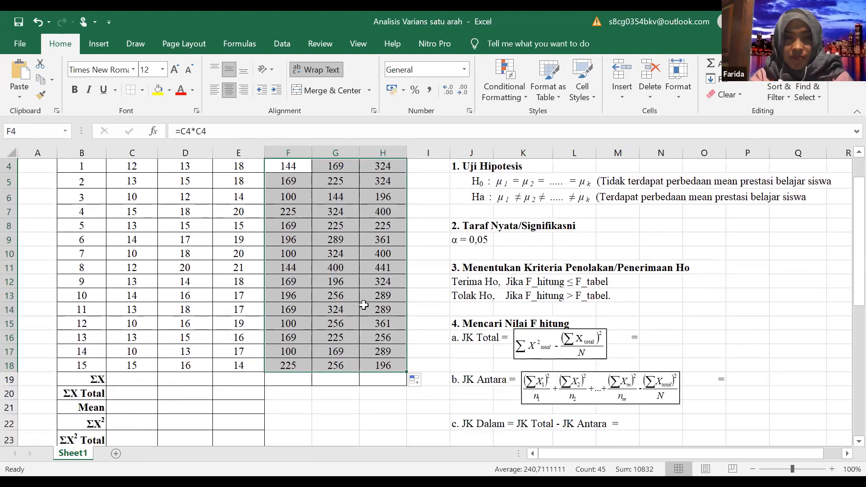
scroll(363, 305, up, 1)
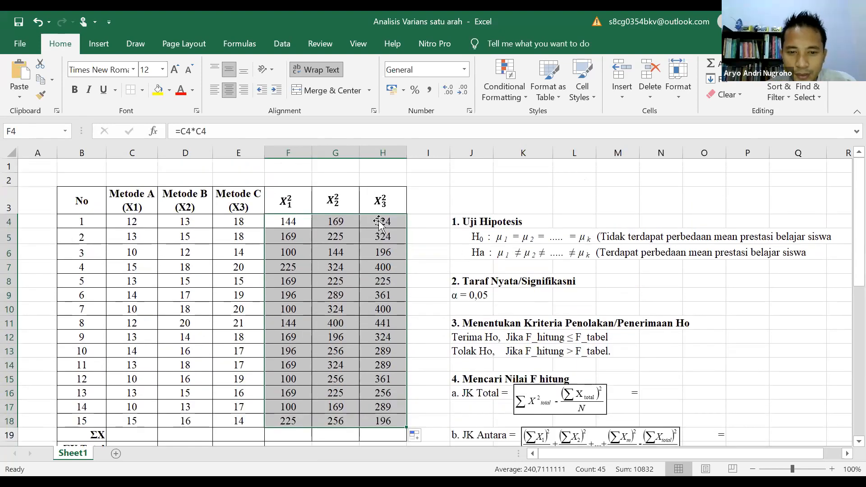
Edit the null hypothesis in J5 to compare only three means, reading μ1 = μ2 = μ3.
click(475, 223)
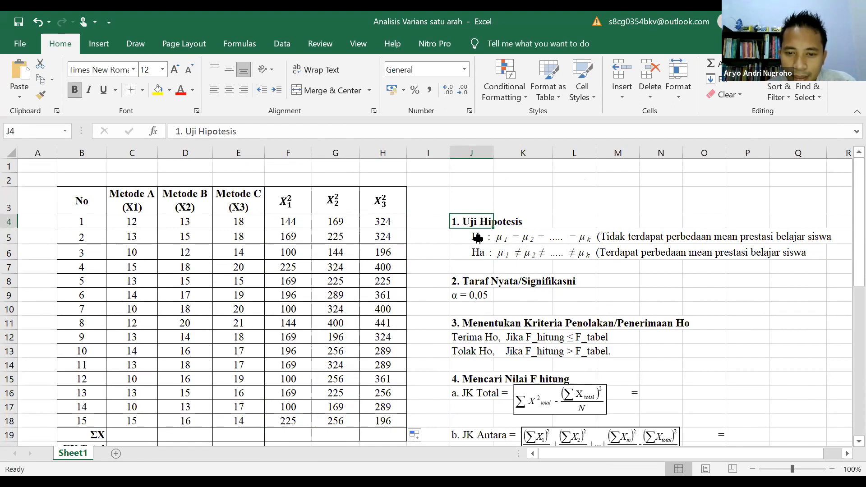
click(478, 239)
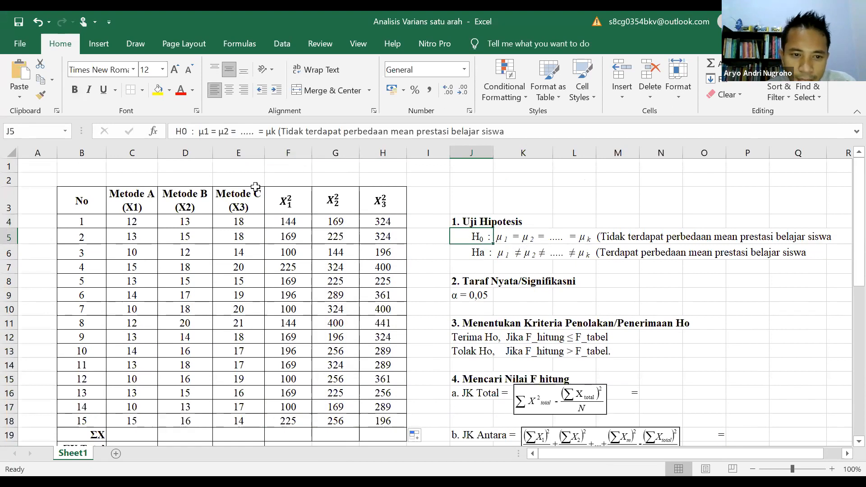
click(264, 131)
key(BackSpace)
key(BackSpace)
key(BackSpace)
key(BackSpace)
key(BackSpace)
key(BackSpace)
key(BackSpace)
key(BackSpace)
key(BackSpace)
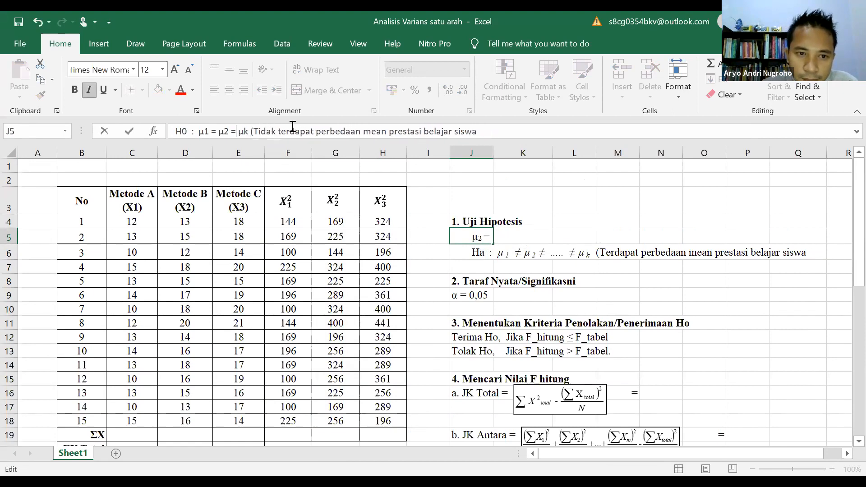
key(Right)
key(Delete)
text(3)
key(Return)
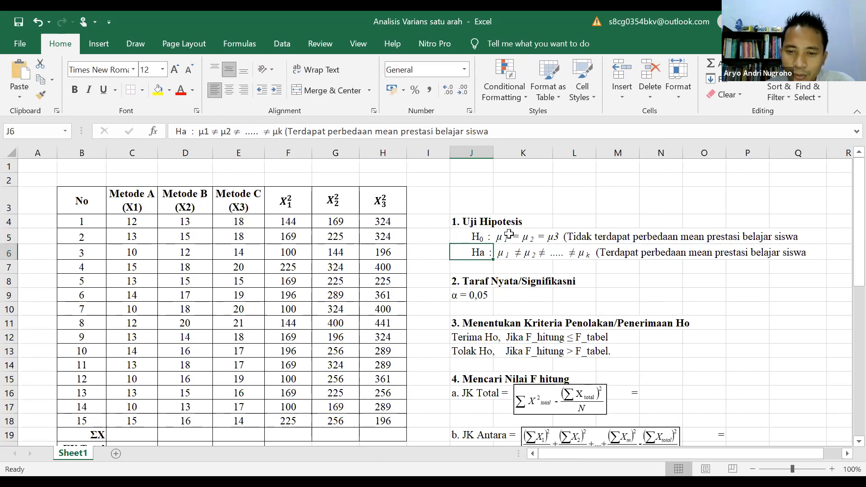
Edit the alternative hypothesis in J6 to cover only three means, reading μ1 ≠ μ2 ≠ μ3.
click(262, 131)
key(BackSpace)
key(BackSpace)
key(BackSpace)
key(BackSpace)
key(BackSpace)
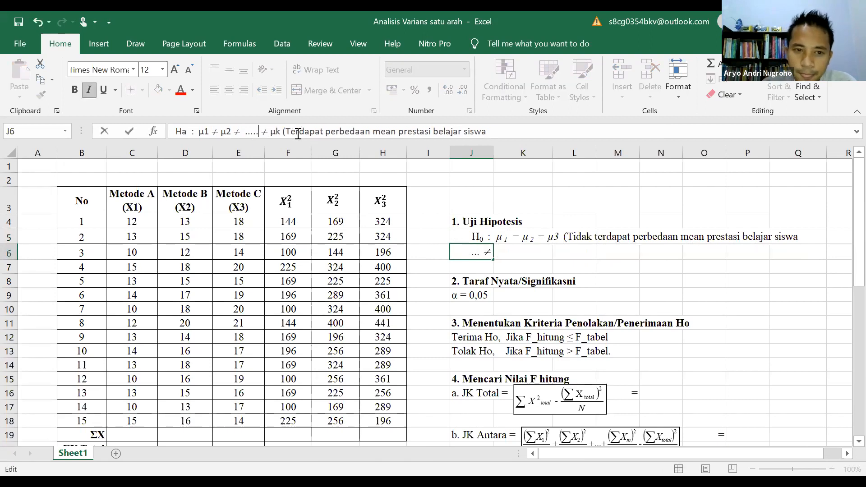
key(BackSpace)
key(BackSpace)
key(BackSpace)
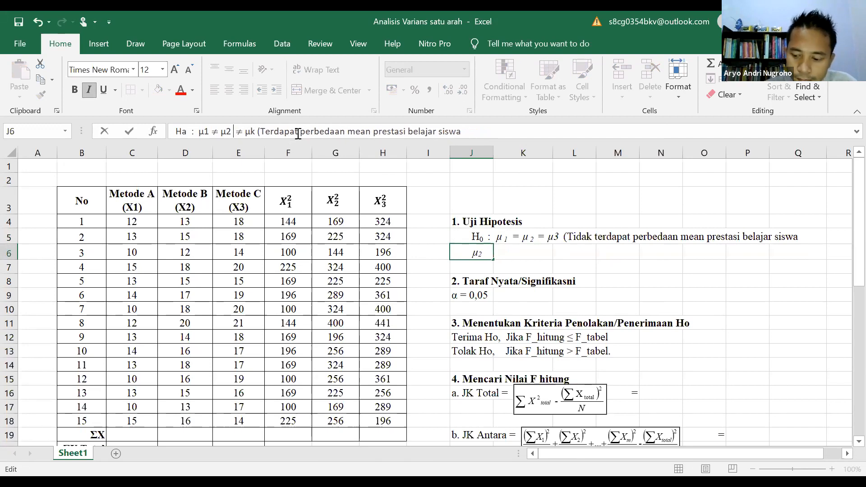
key(BackSpace)
text(3)
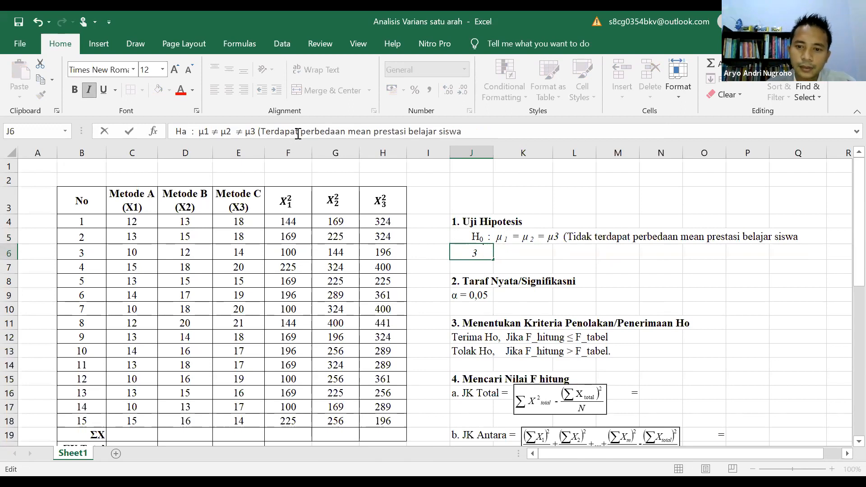
key(Return)
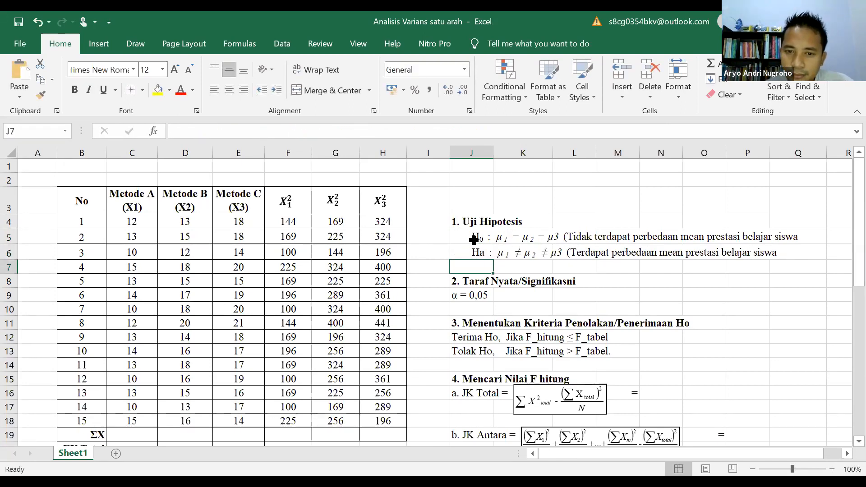
Add a closing parenthesis at the end of both hypothesis statements in J5 and J6.
click(474, 239)
click(495, 126)
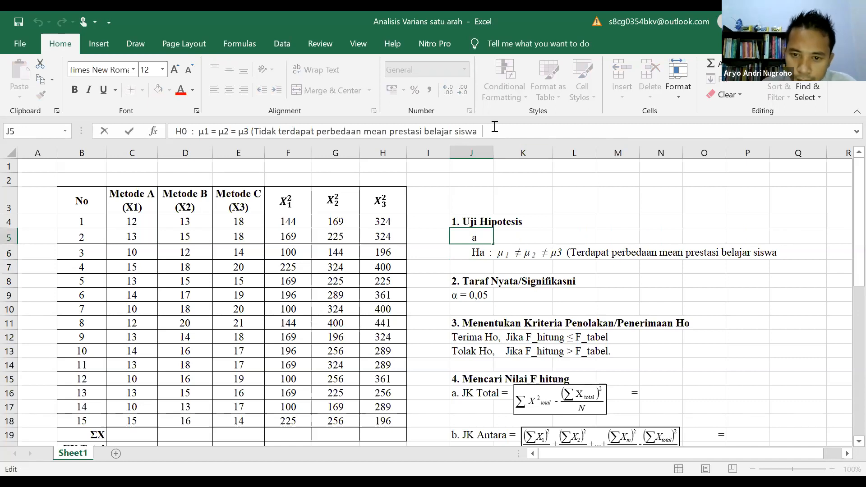
text())
key(Return)
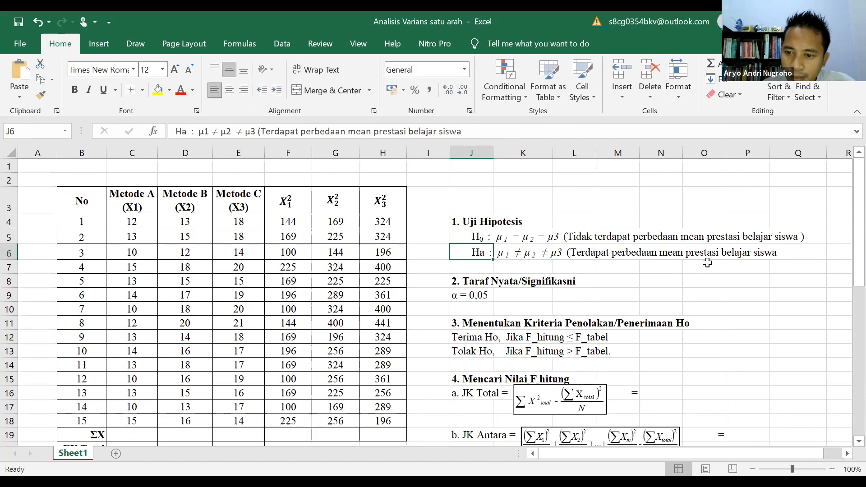
click(521, 126)
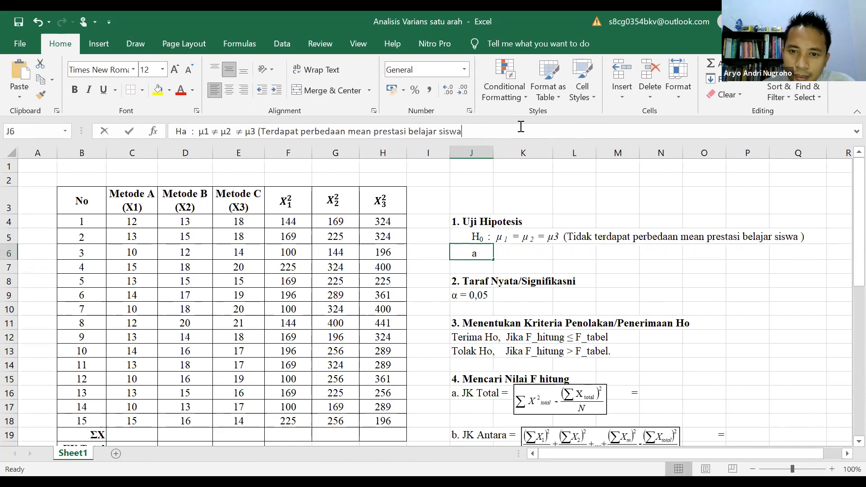
text())
key(Return)
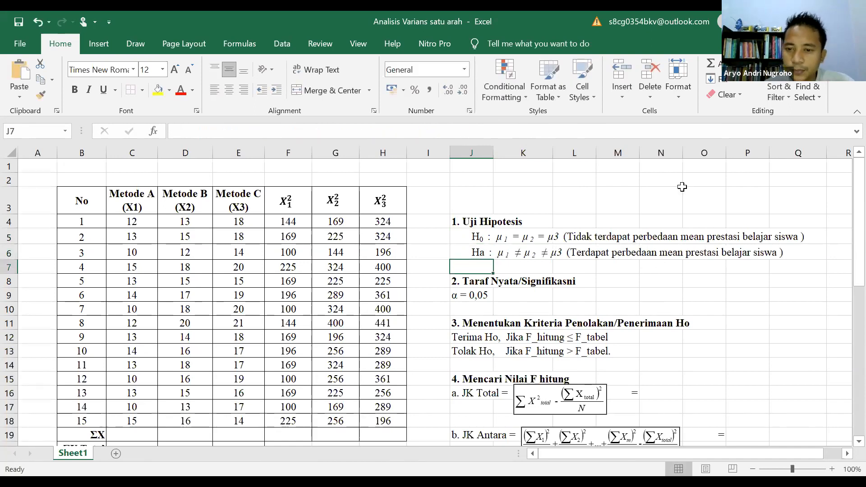
Review the alternative hypothesis, significance level, Ho decision criteria and F hitung section, and select the Metode A ΣX cell, C19.
click(481, 254)
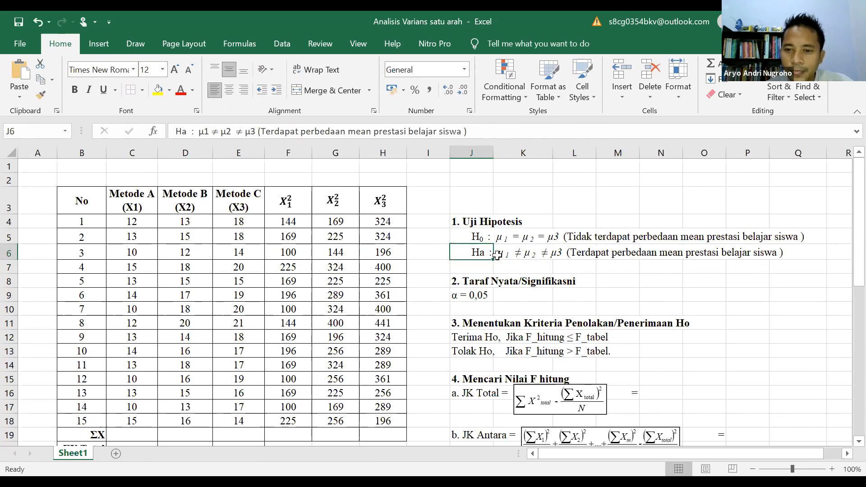
click(477, 281)
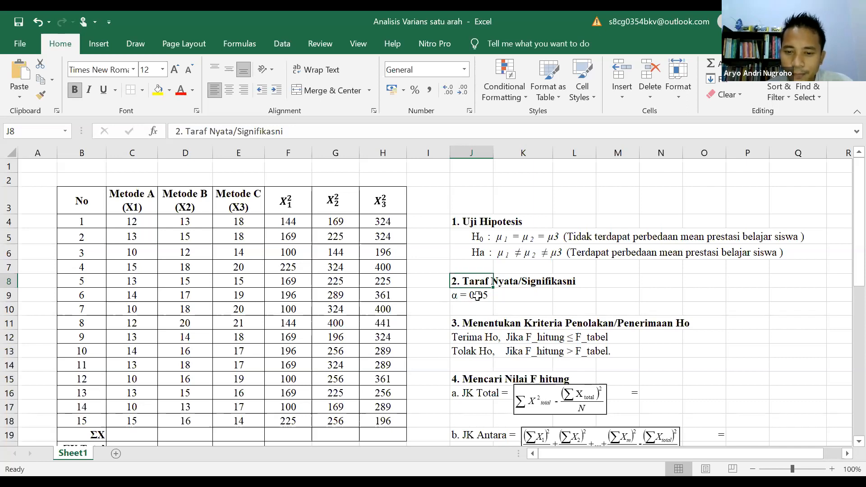
click(473, 322)
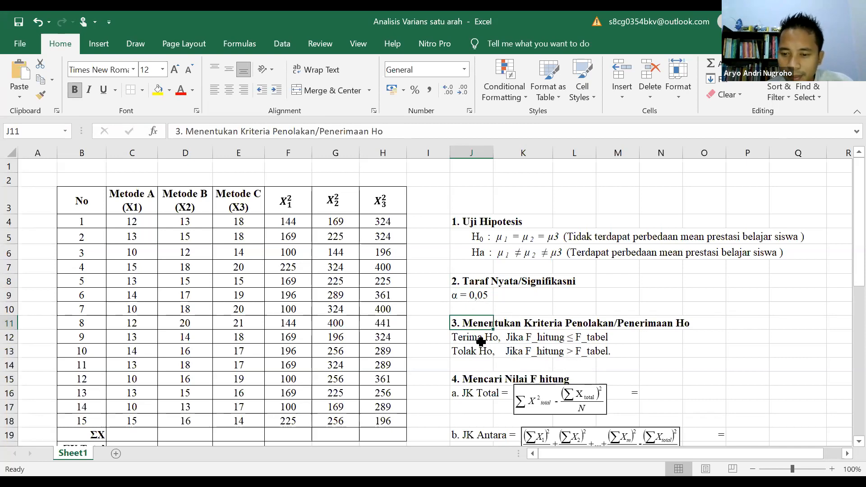
scroll(480, 342, down, 1)
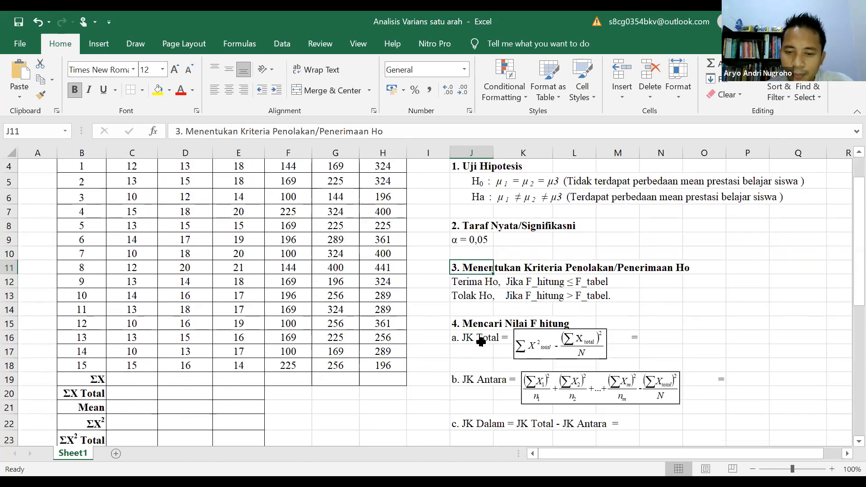
click(478, 328)
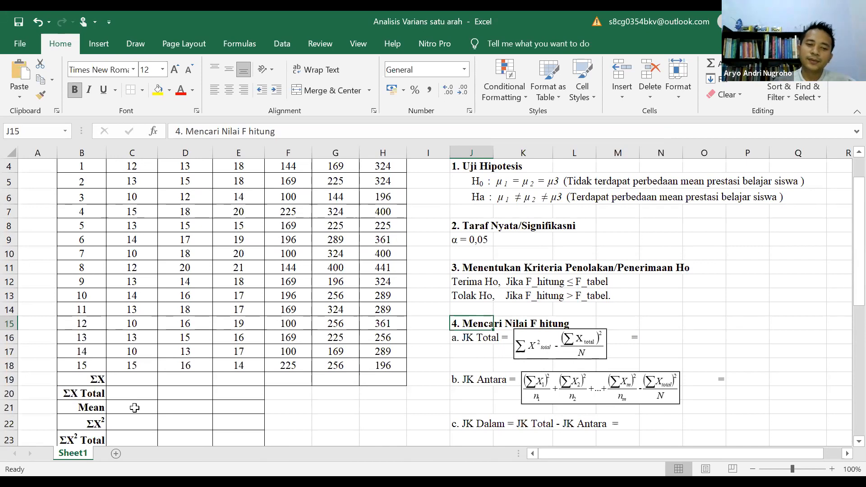
click(135, 378)
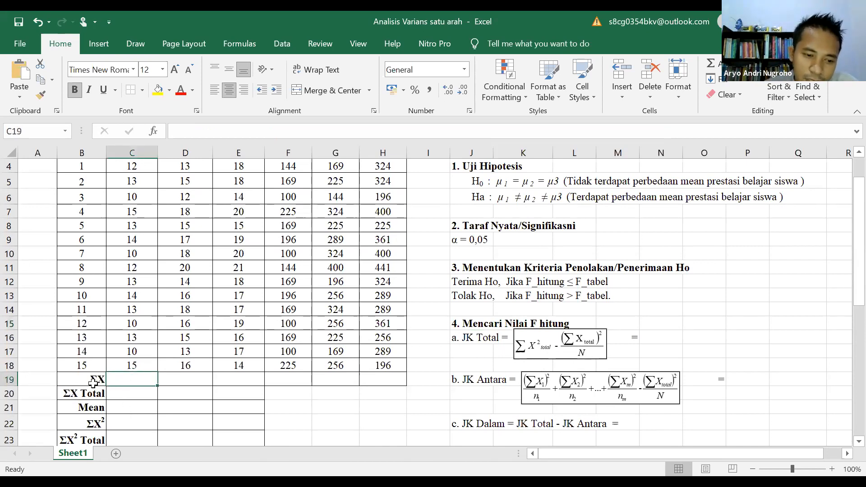
scroll(203, 350, up, 1)
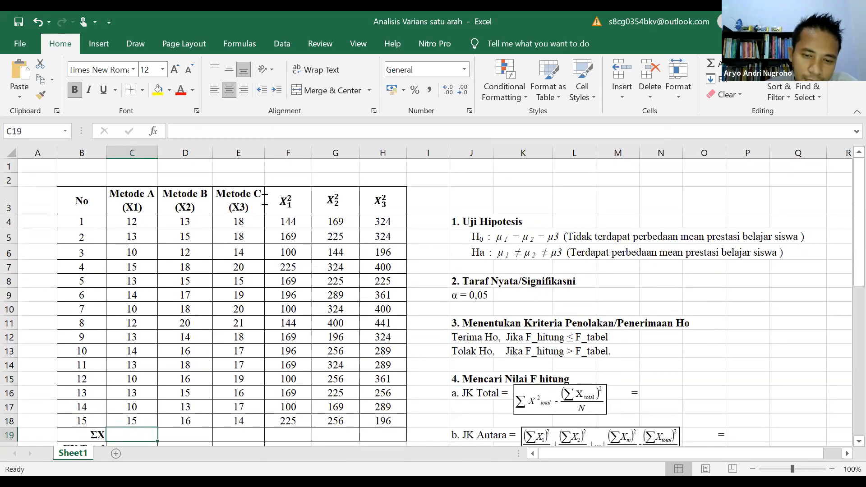
scroll(345, 278, down, 1)
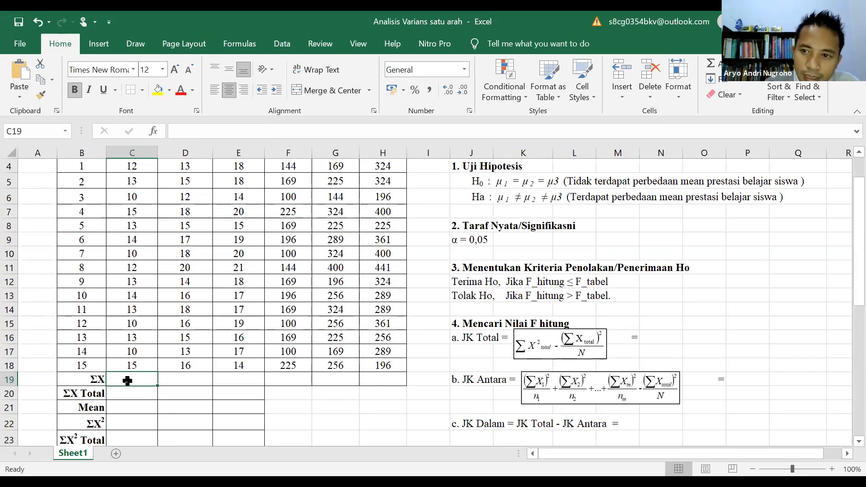
text(=s)
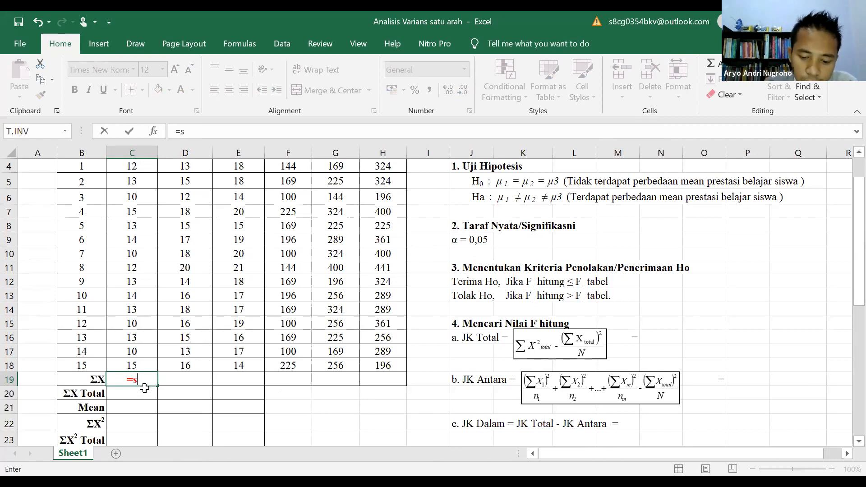
text(um)
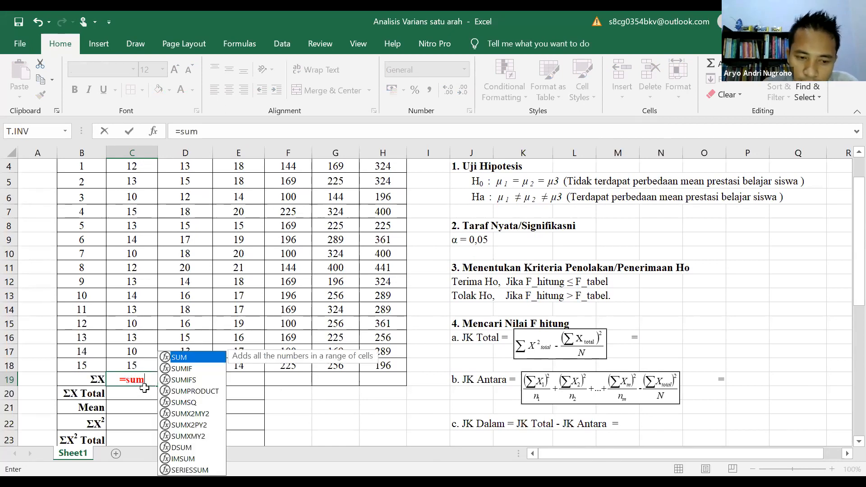
key(Escape)
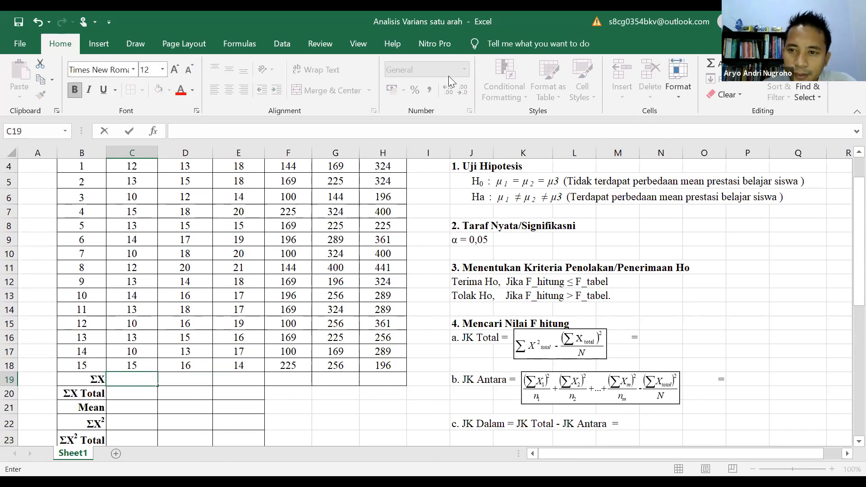
key(alt+Tab)
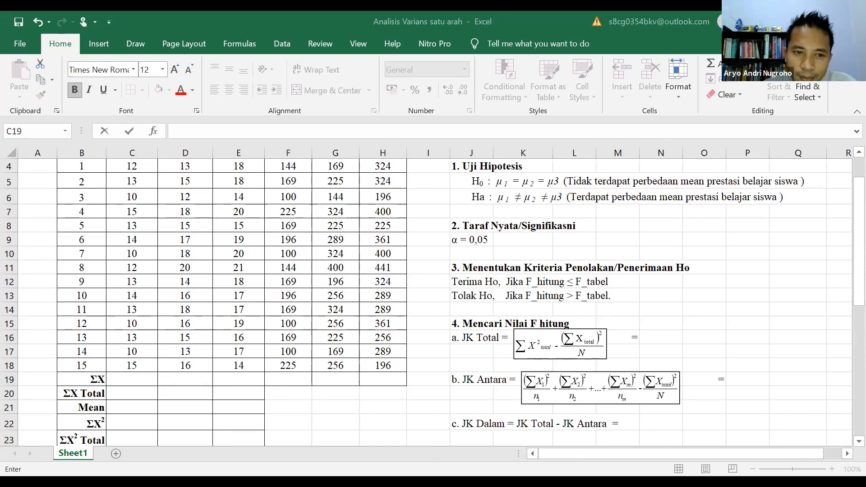
click(712, 63)
click(711, 63)
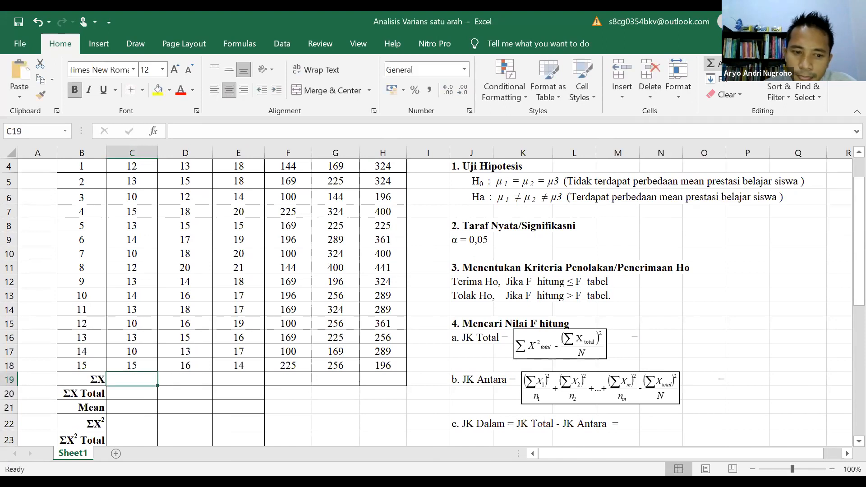
Total the Metode A scores in the ΣX row by entering =SUM(C4:C18) in C19.
click(170, 392)
click(150, 378)
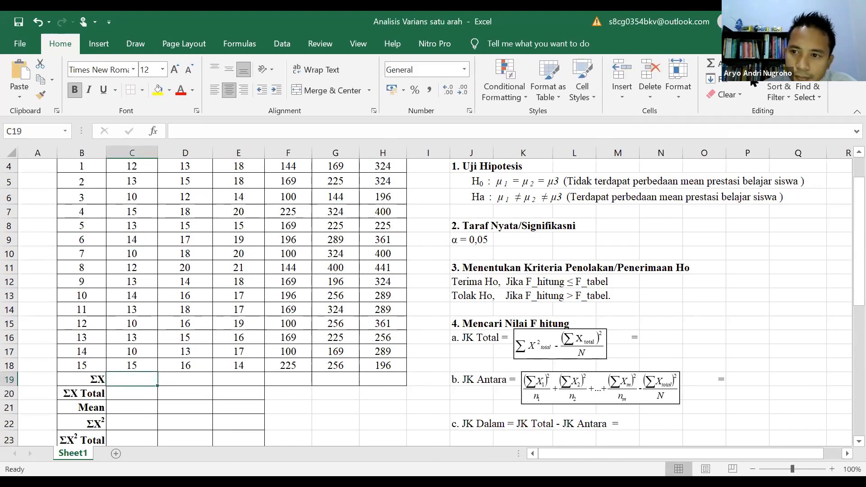
key(alt+equal)
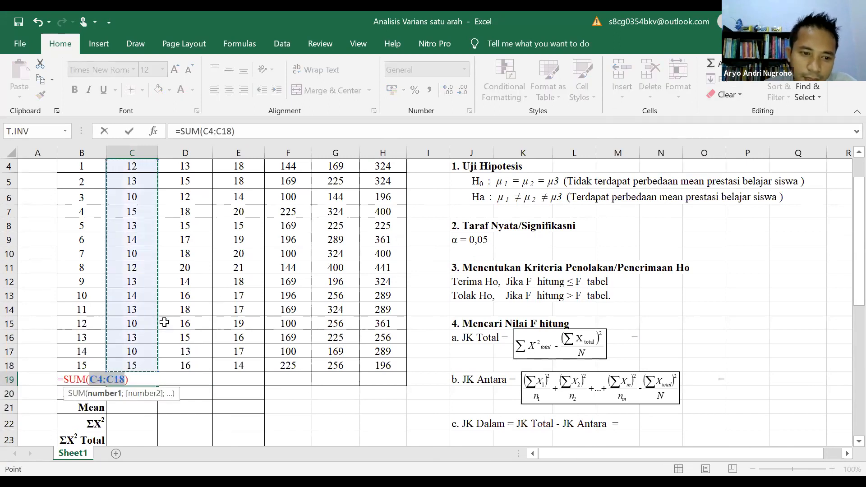
scroll(218, 311, up, 1)
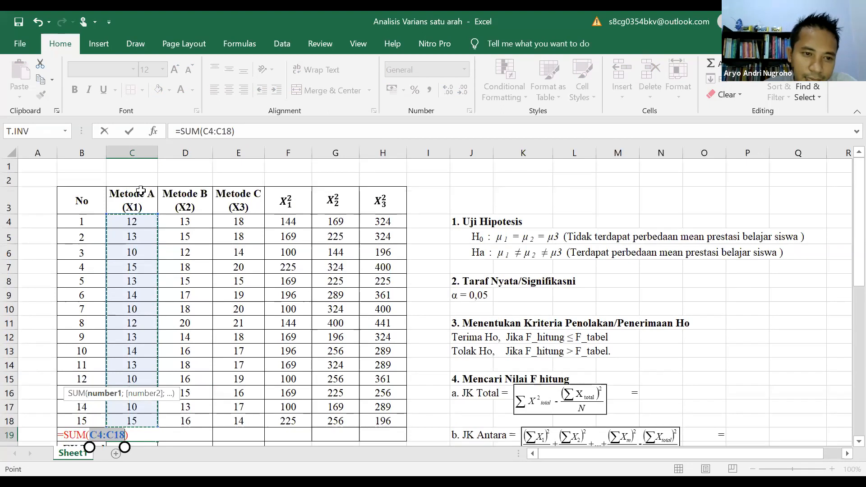
scroll(135, 172, down, 1)
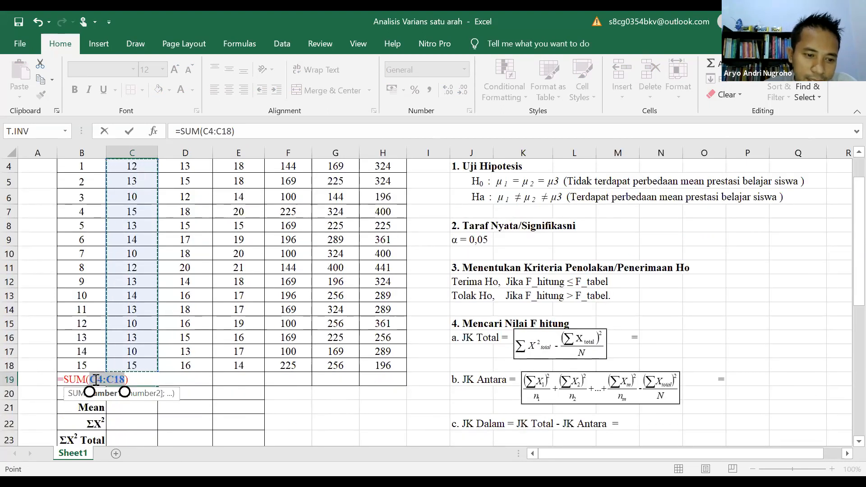
drag(99, 381, 110, 385)
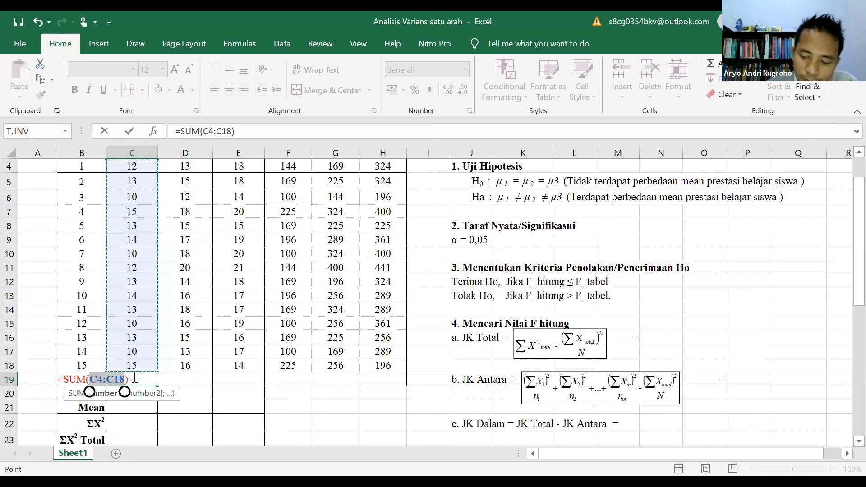
key(Return)
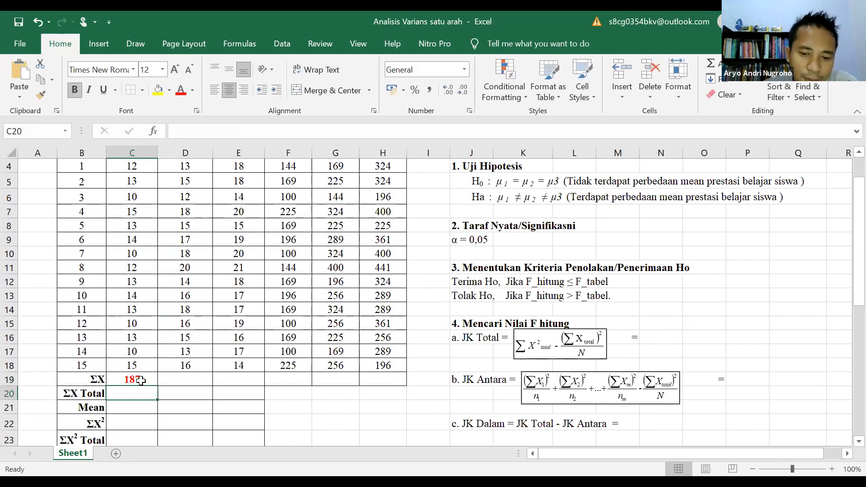
Copy the ΣX sum formula from C19 across the row through H19.
click(144, 378)
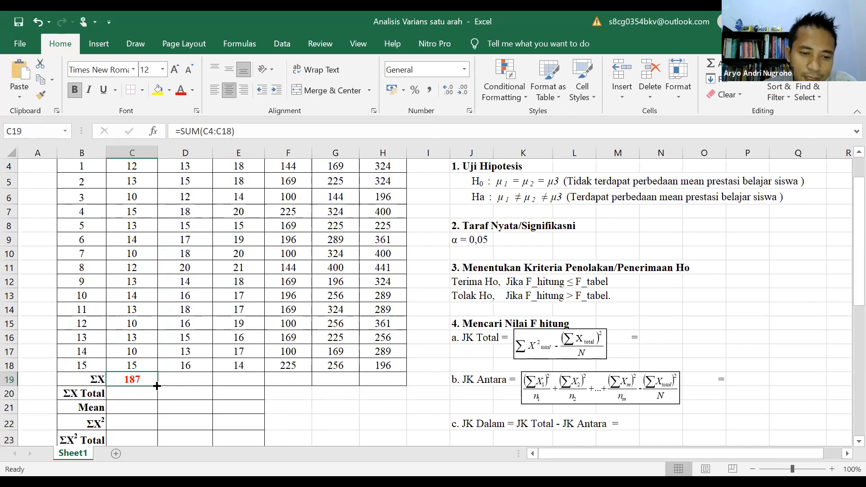
drag(157, 385, 398, 385)
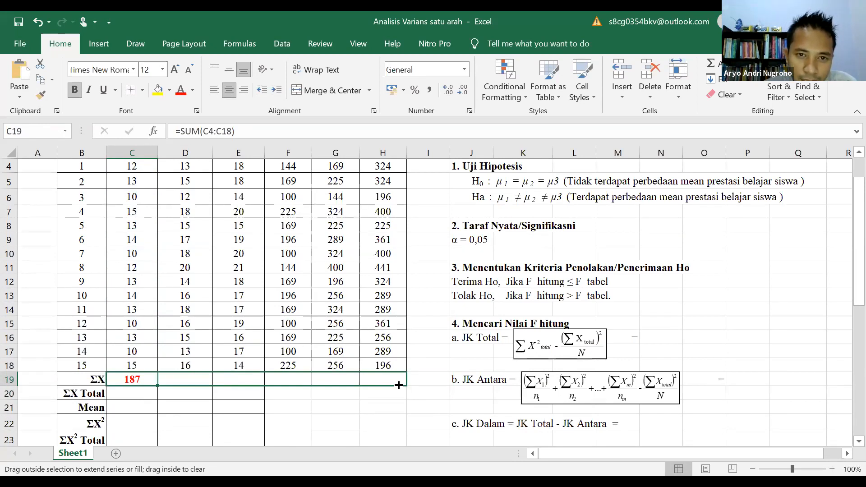
drag(398, 385, 399, 385)
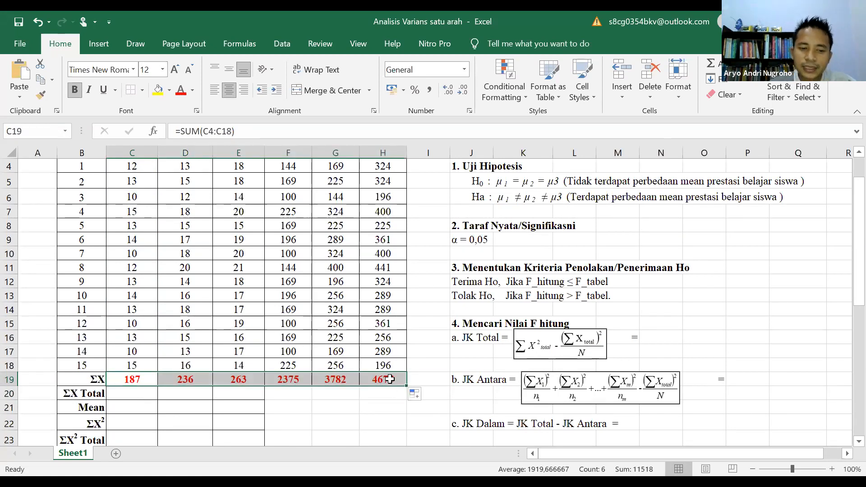
click(390, 380)
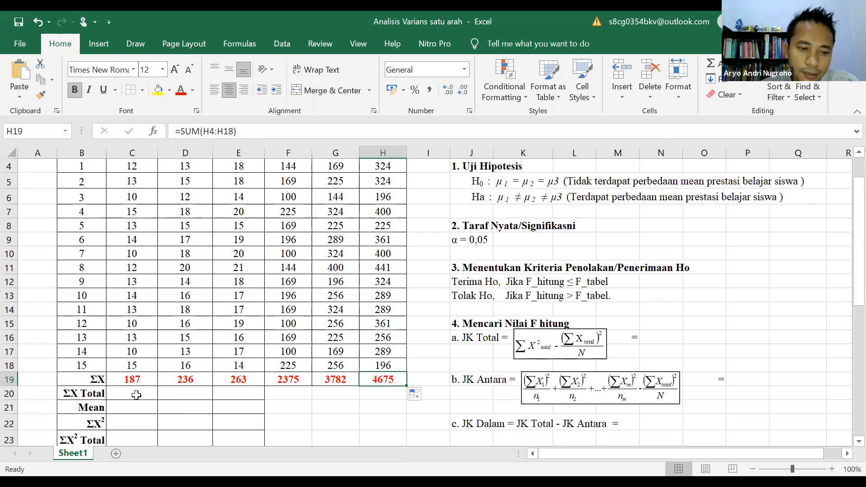
scroll(136, 395, down, 1)
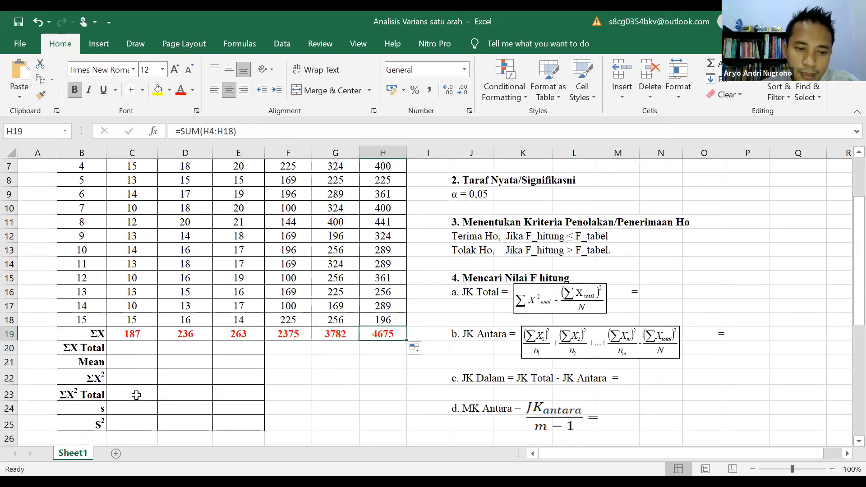
click(125, 348)
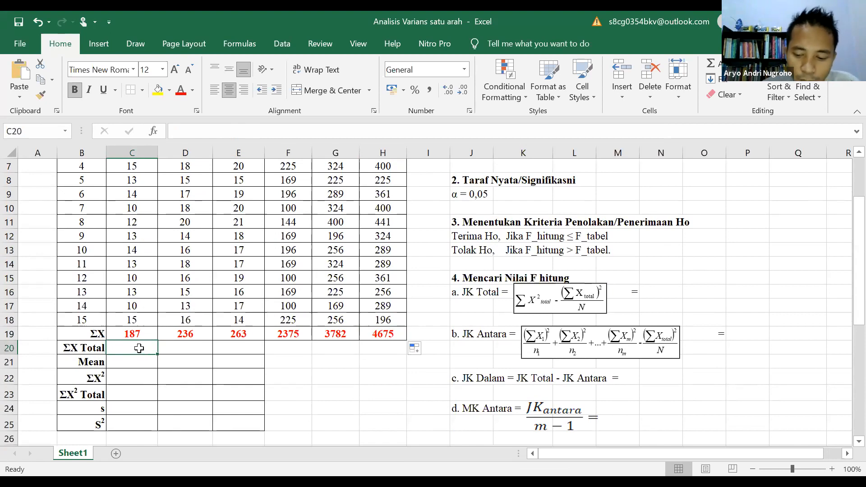
text(=)
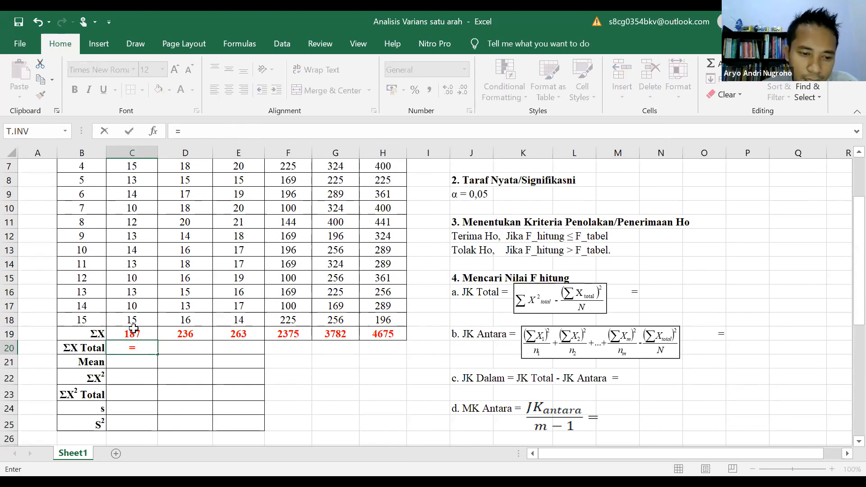
click(133, 335)
text(+)
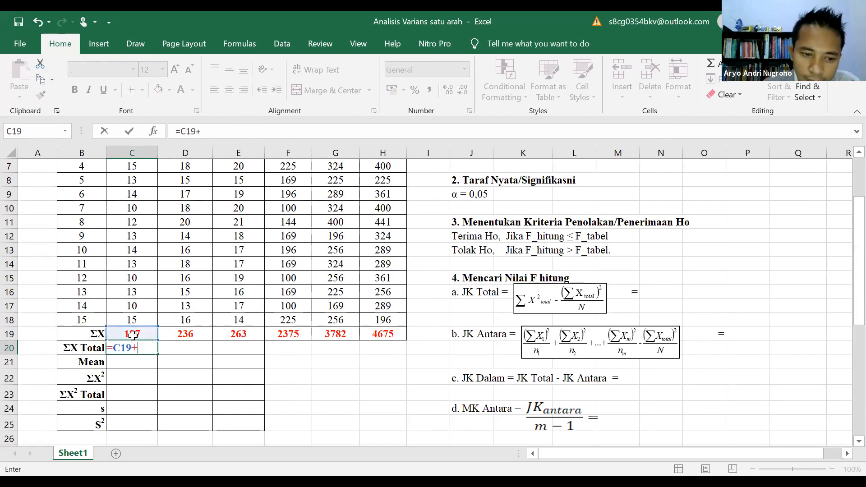
click(201, 335)
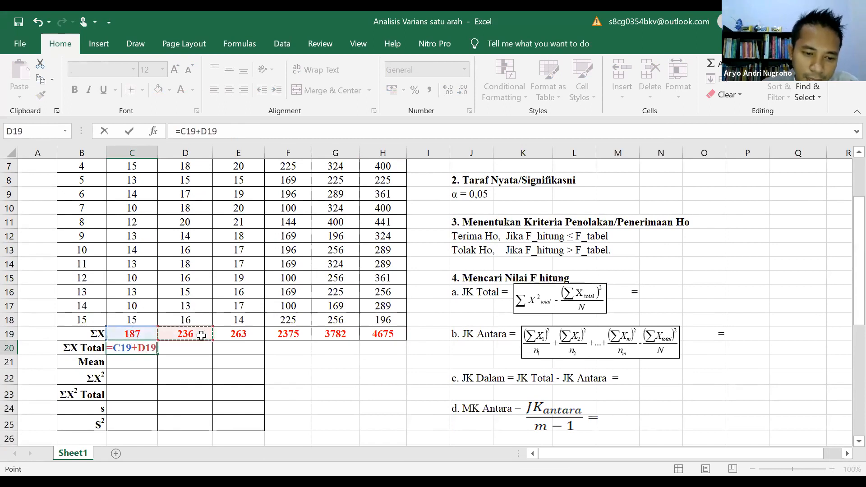
key(BackSpace)
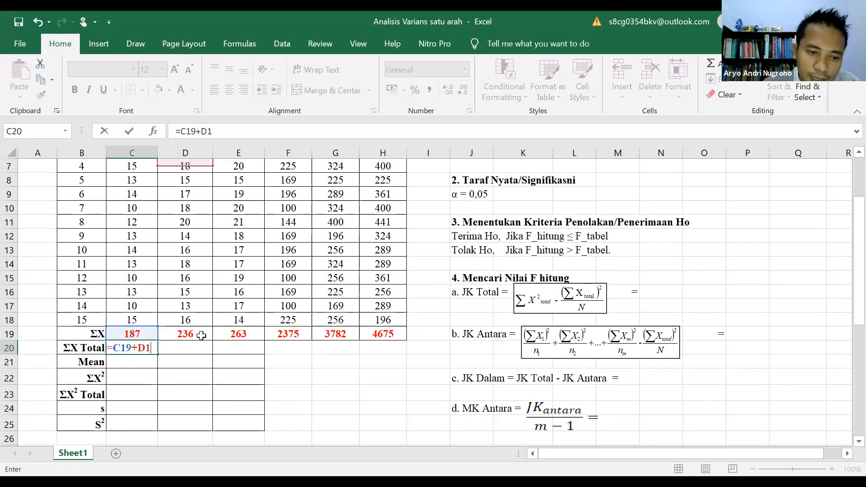
key(BackSpace)
key(BackSpace)
key(BackSpace)
key(BackSpace)
key(BackSpace)
key(BackSpace)
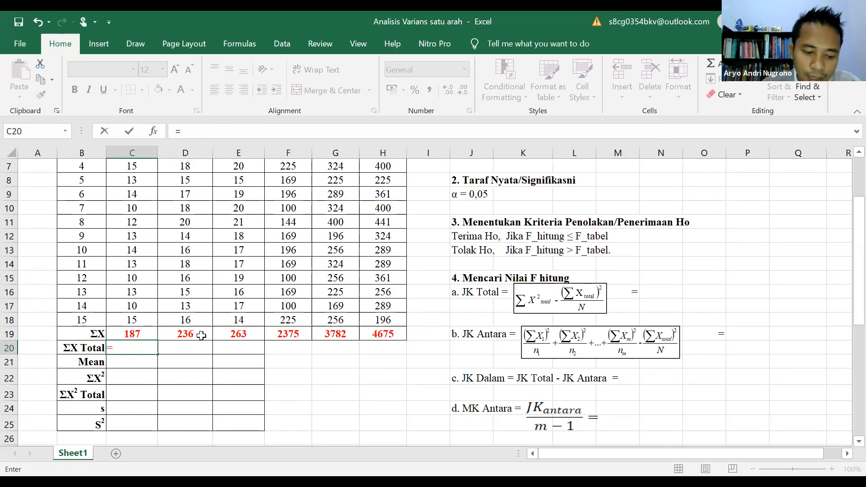
Try to total the ΣX row in C20 with a SUM over C19:H19, and clear the entry.
text(sum()
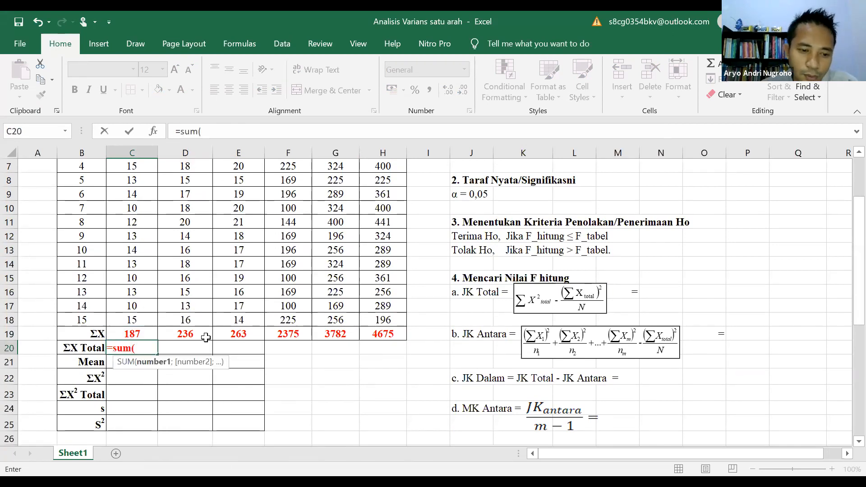
click(131, 335)
text(:)
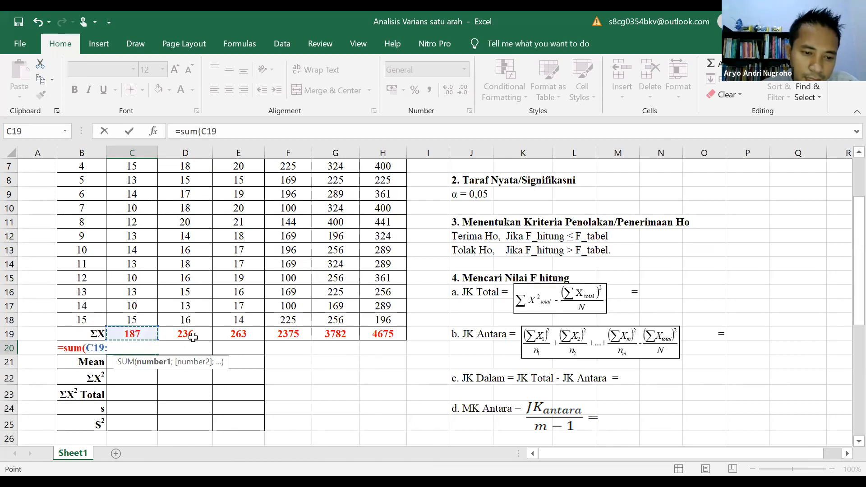
click(371, 339)
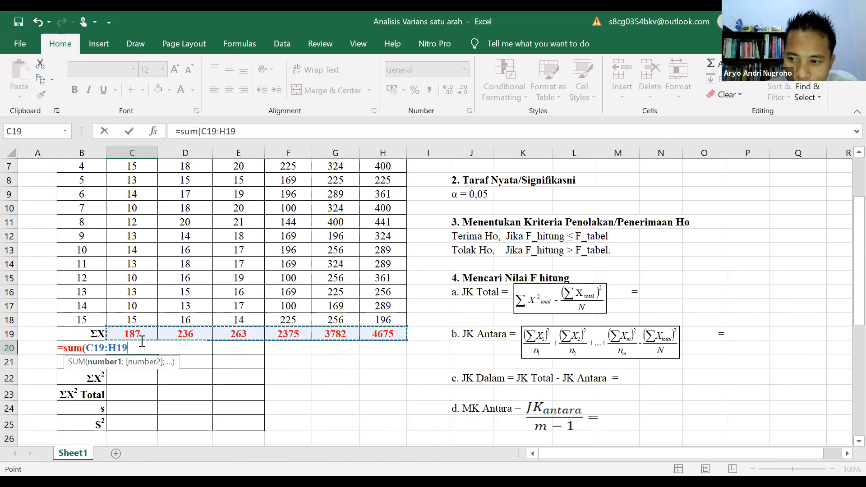
drag(75, 332, 59, 334)
key(BackSpace)
key(Return)
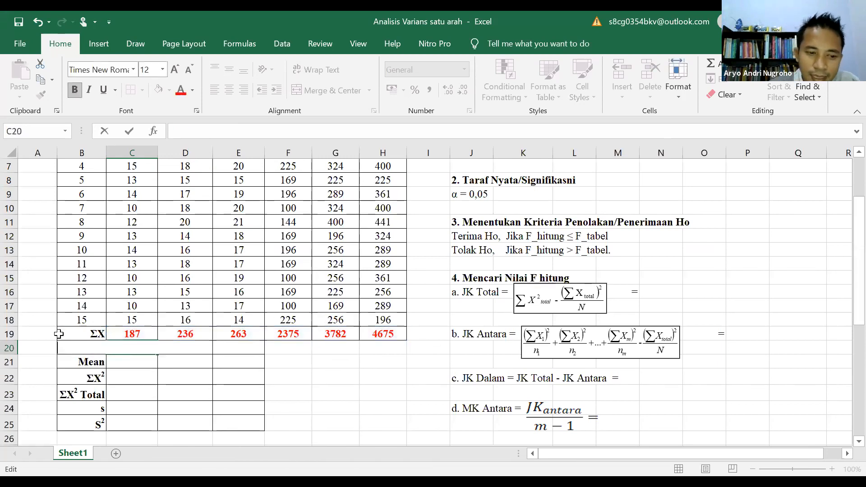
Try to compute ΣX Total in C20 by adding every ΣX cell with =C19+D19+E19+F19+G19+H19.
click(126, 347)
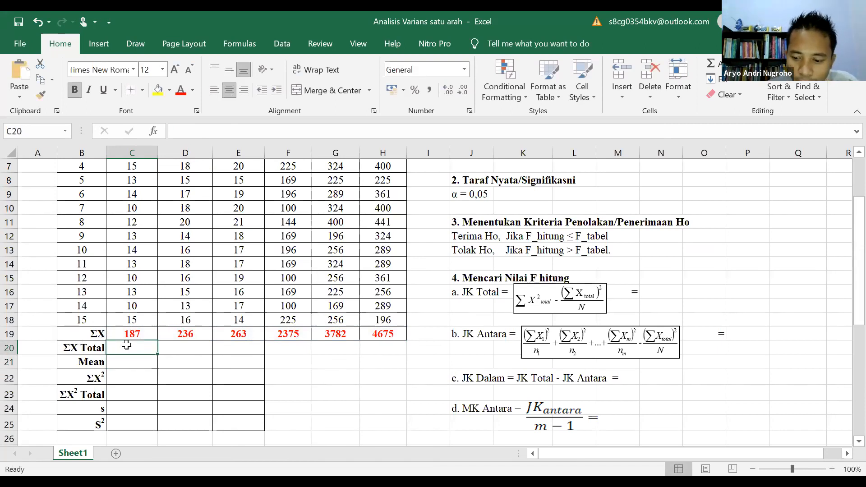
text(=)
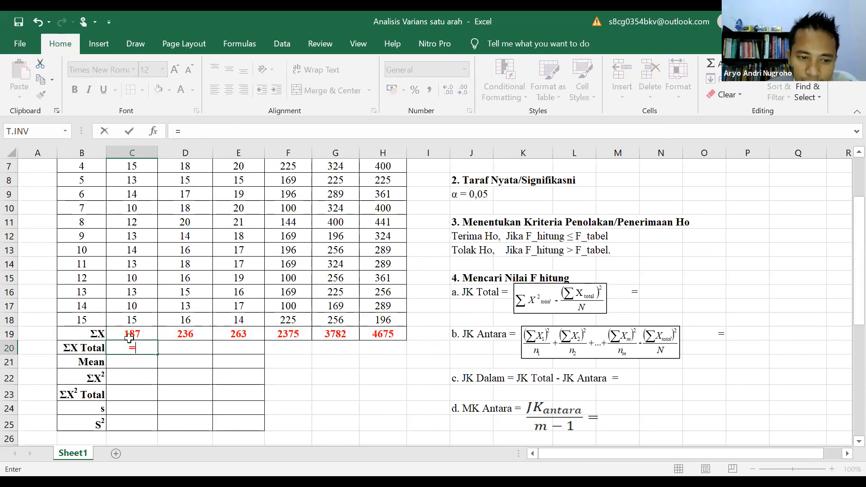
click(129, 334)
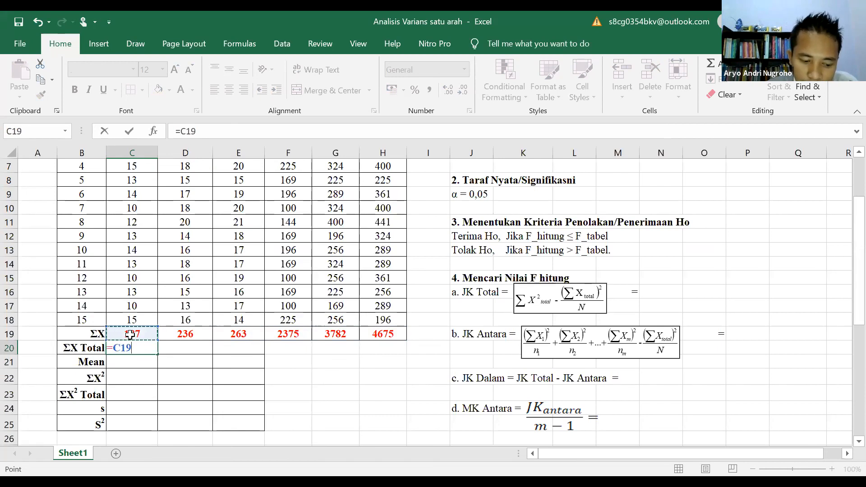
text(+)
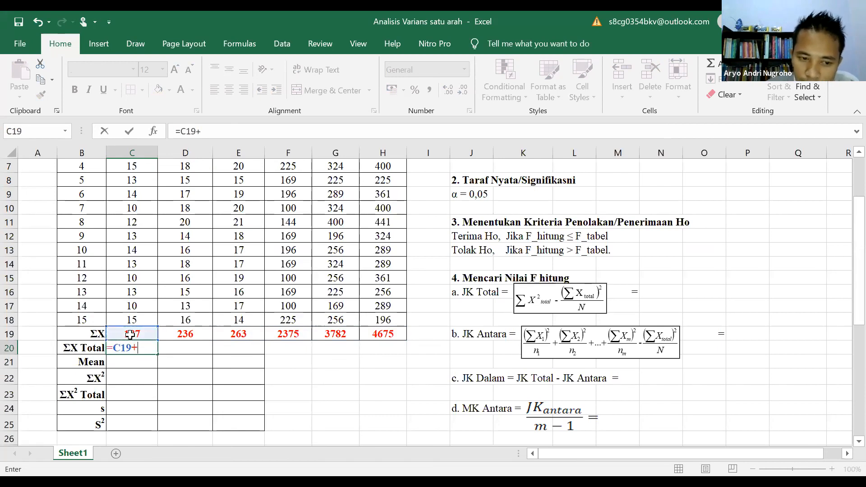
click(186, 335)
text(+)
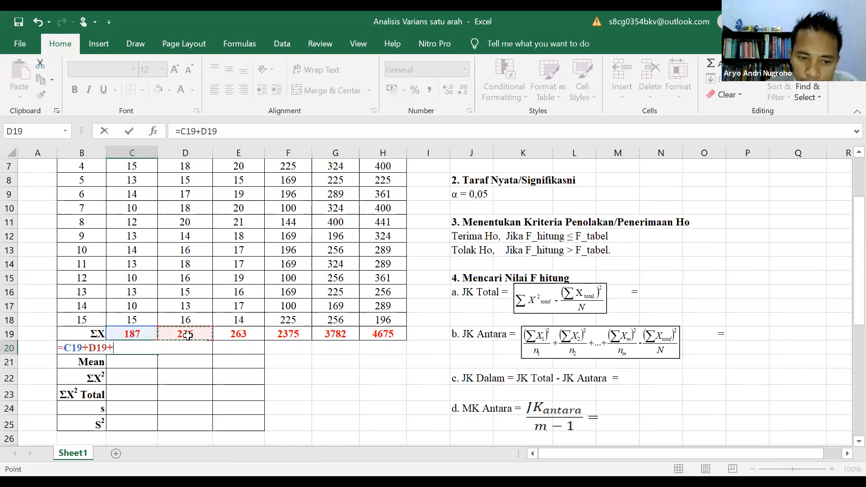
click(233, 333)
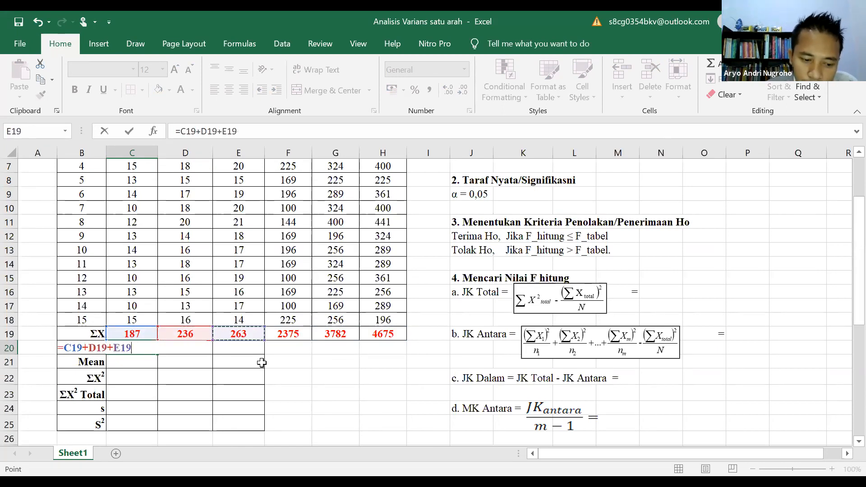
text(+)
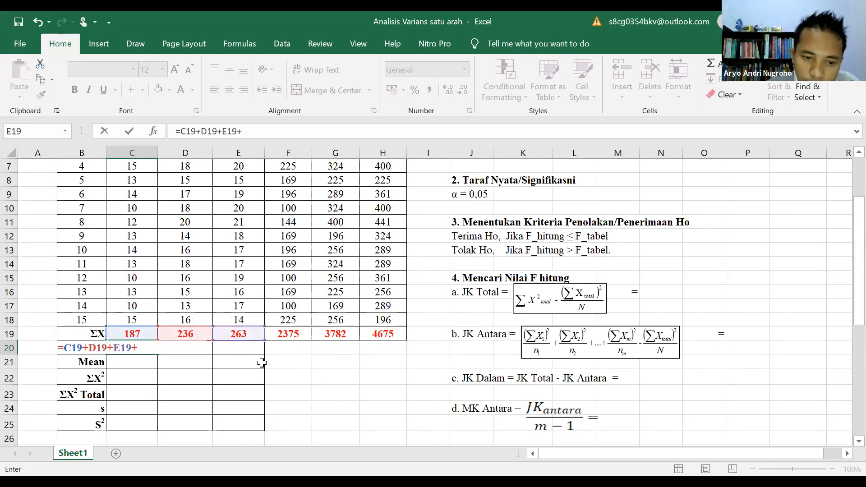
click(288, 334)
text(+)
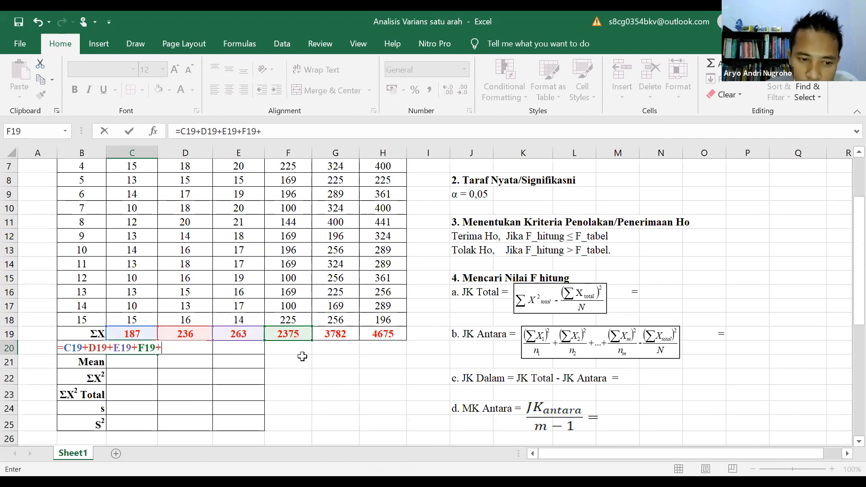
click(330, 335)
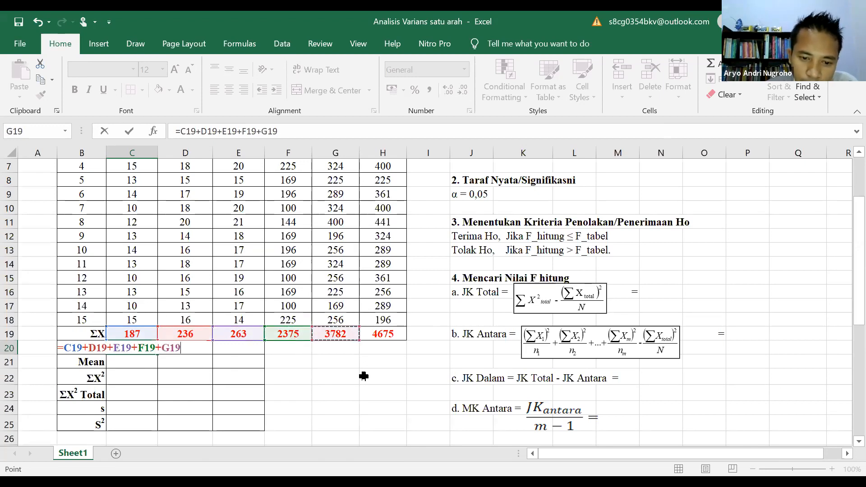
text(+)
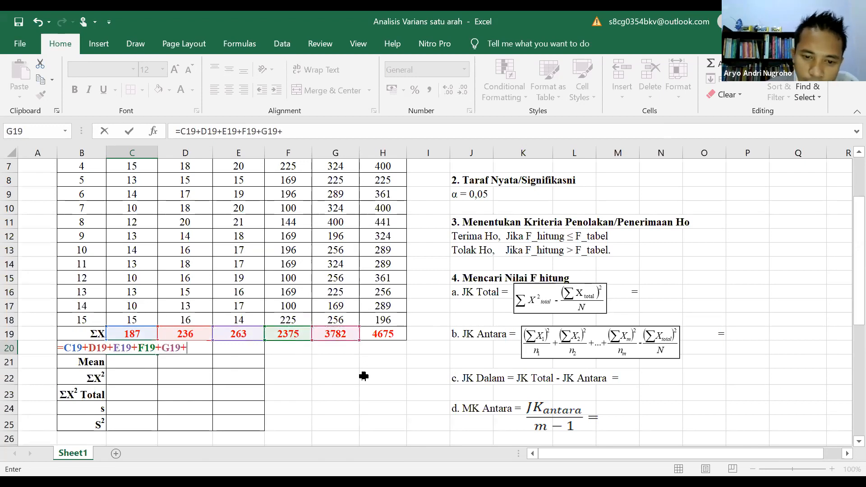
click(383, 334)
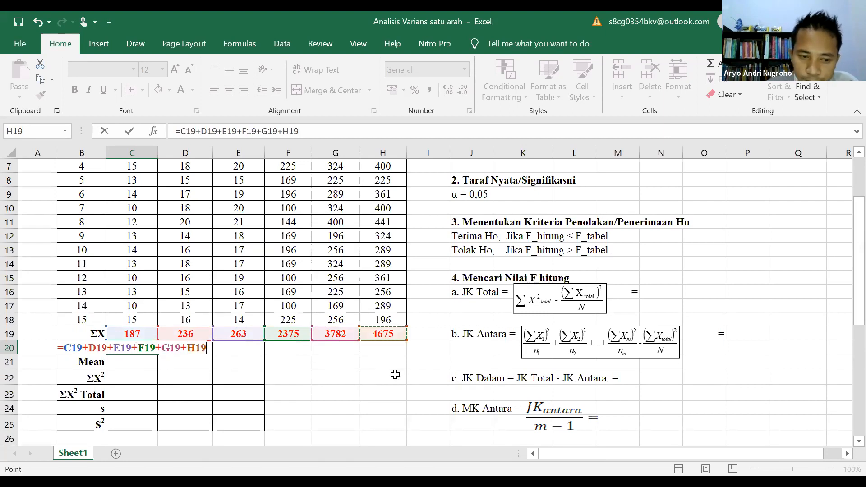
key(Return)
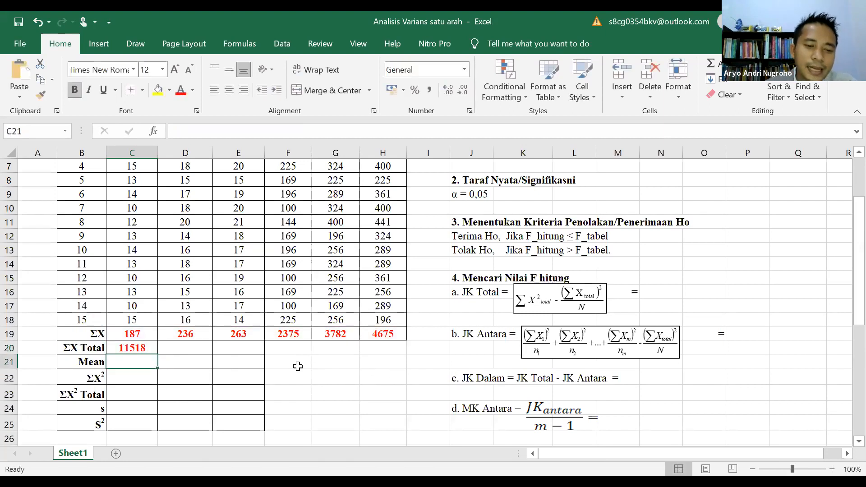
Cross-check the ΣX total by entering =SUM(C19:H19) in D20, and delete that check entry.
click(189, 348)
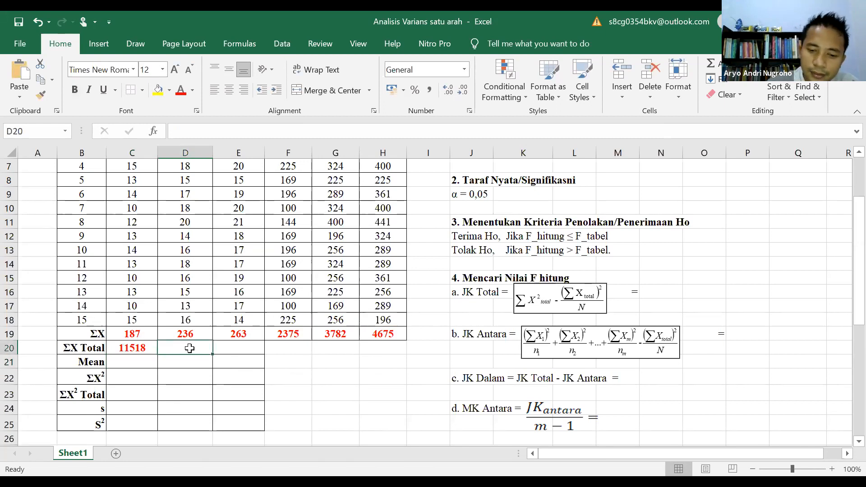
text(=)
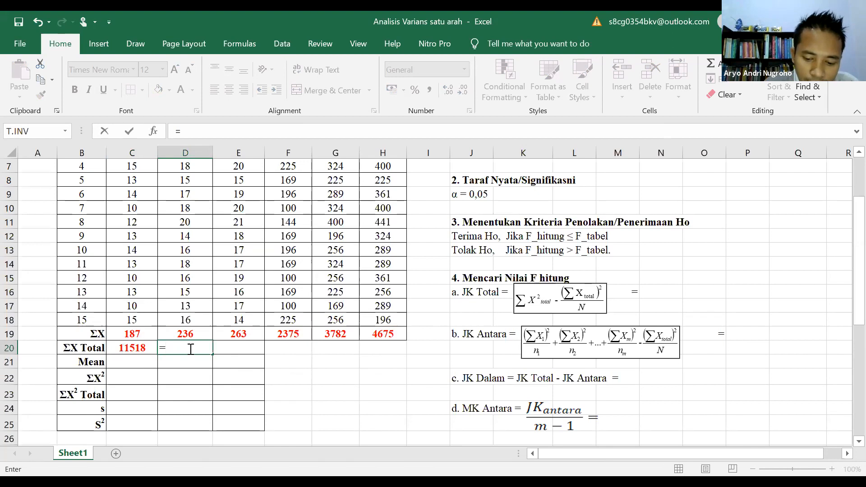
text(su)
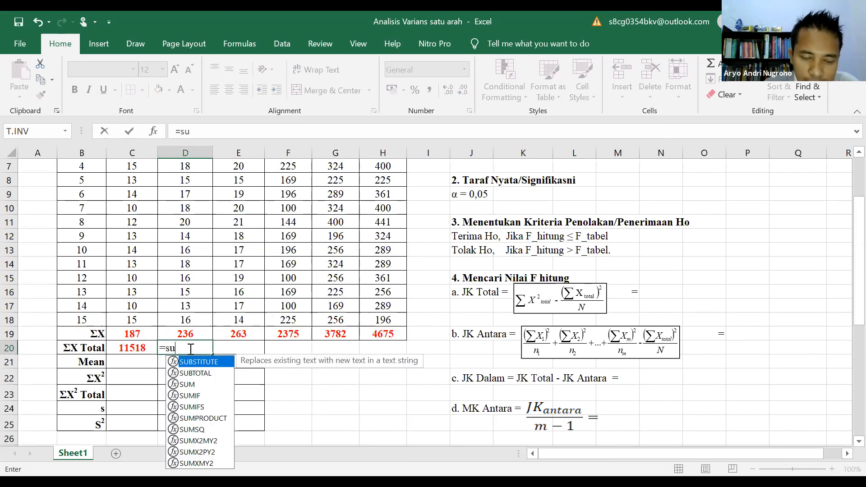
text(m)
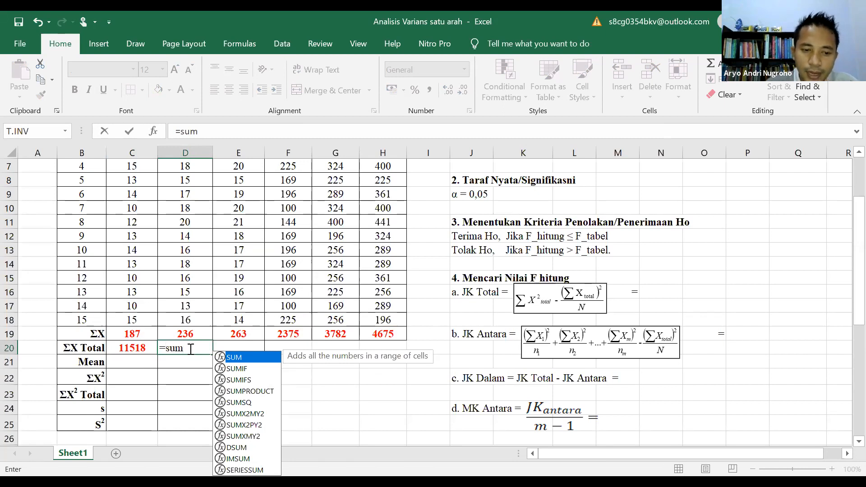
text(()
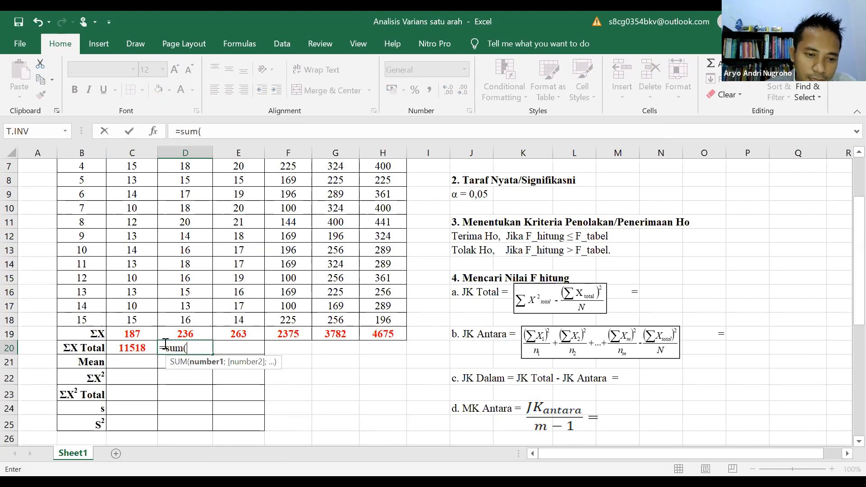
click(142, 335)
text(:D19)
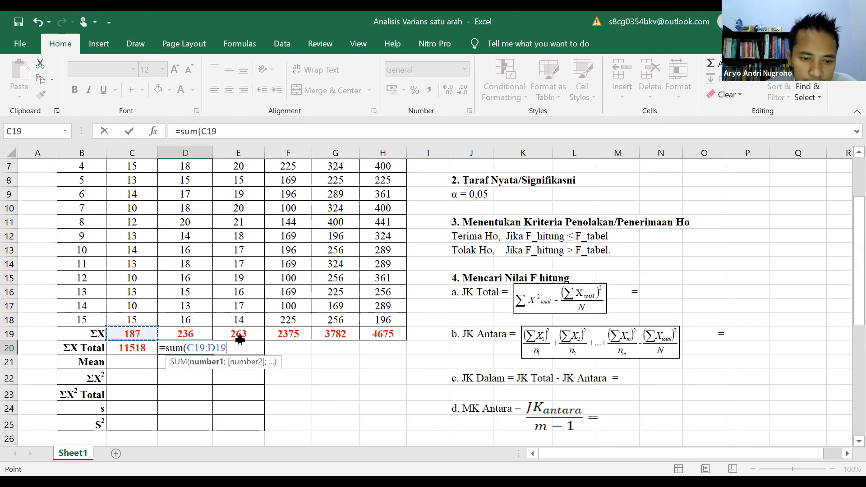
drag(305, 338, 382, 337)
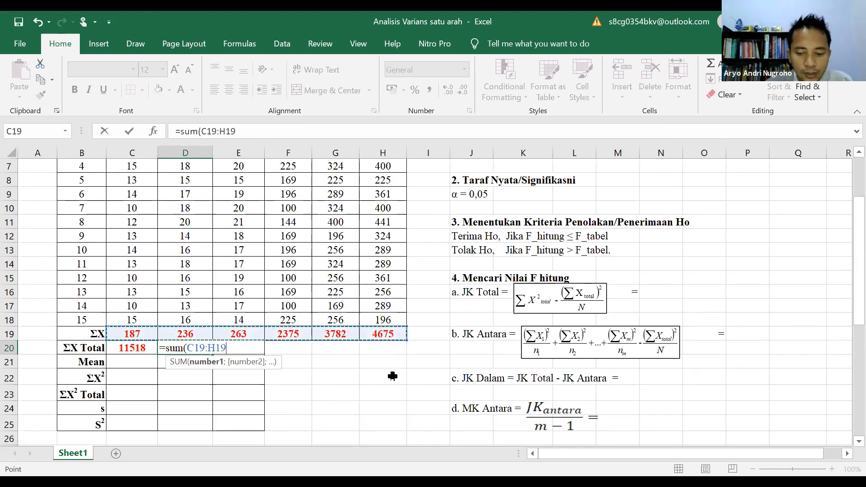
text())
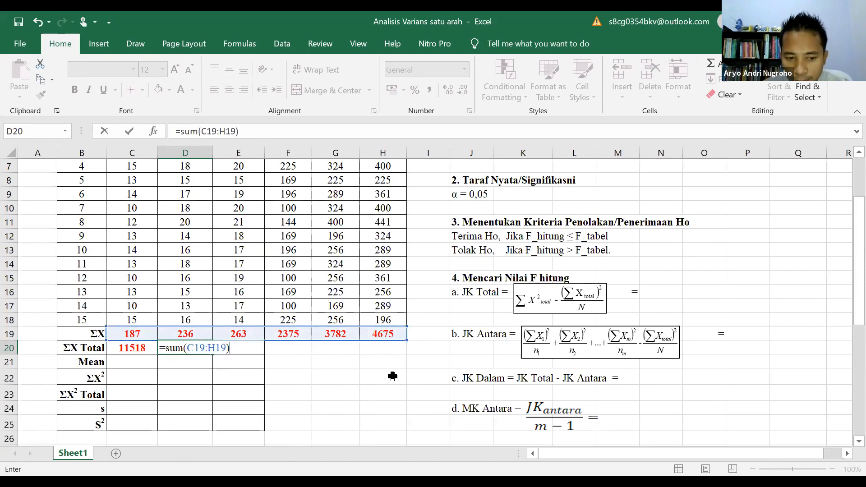
key(Return)
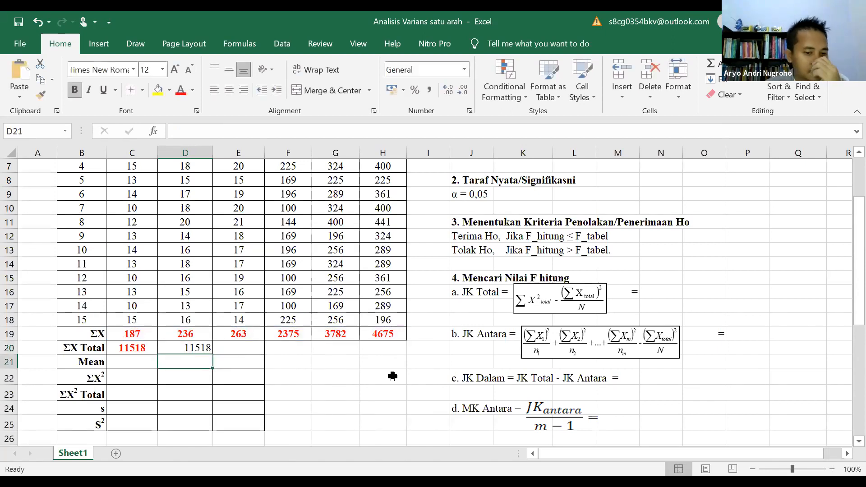
click(175, 348)
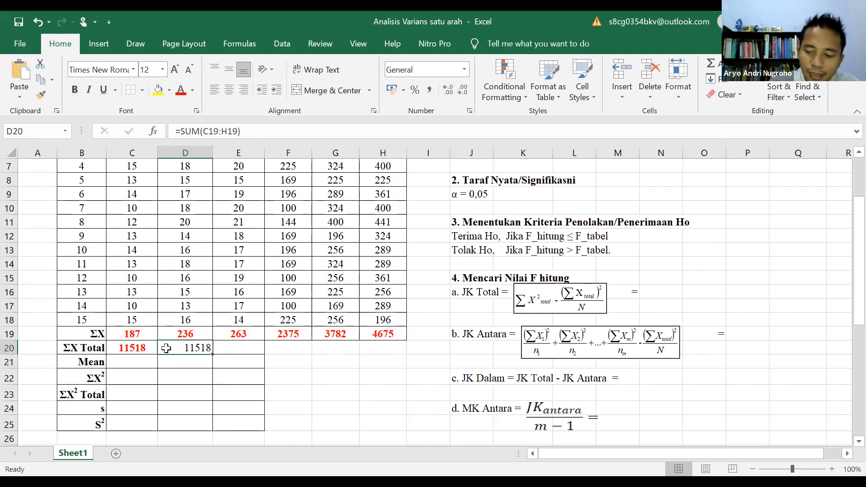
key(Delete)
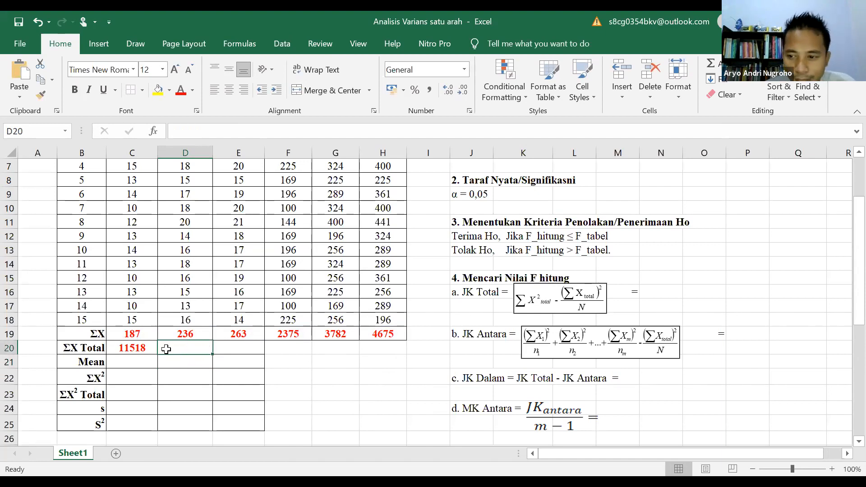
Inspect the addition formula in the ΣX Total cell C20 and clear the cell.
click(132, 351)
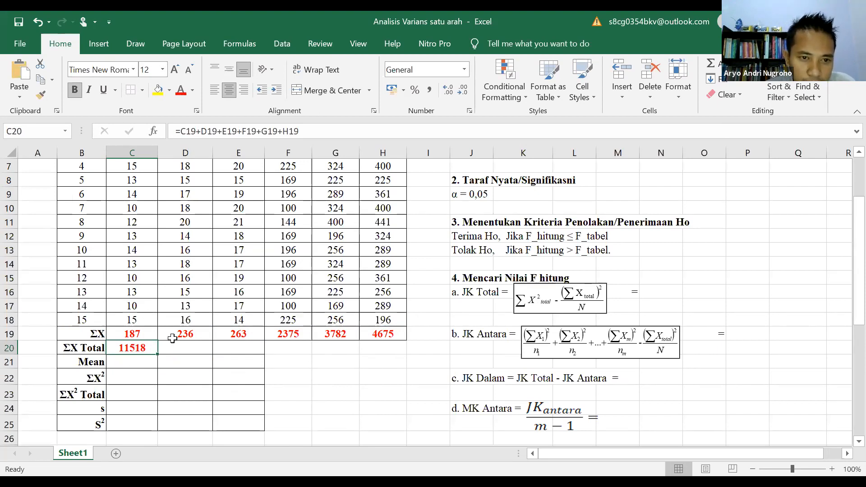
click(316, 134)
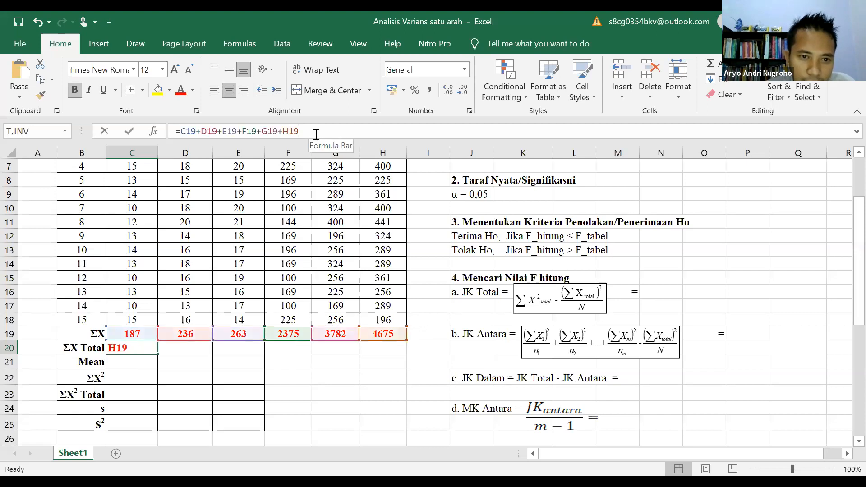
click(176, 372)
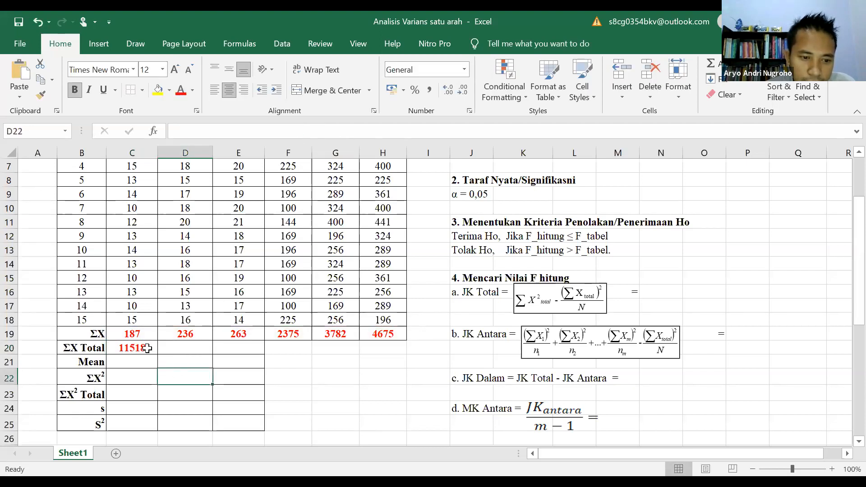
click(147, 348)
key(Delete)
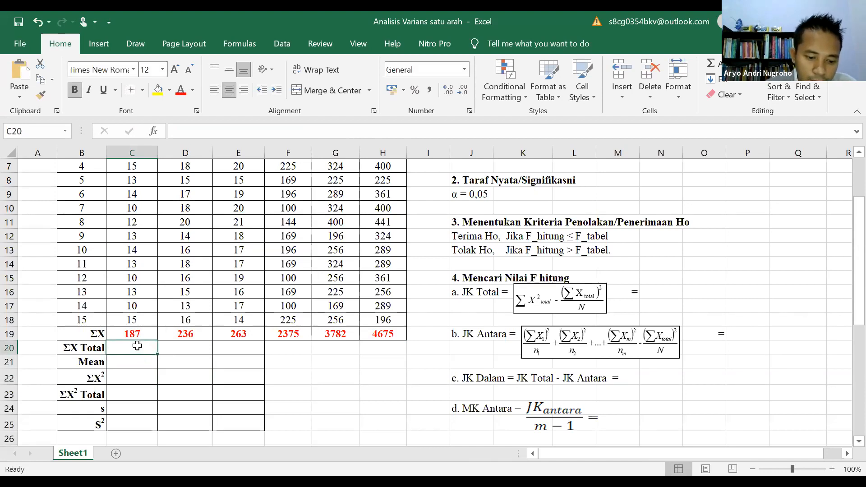
Compute ΣX Total for the three teaching methods by entering =SUM(C19:E19) in C20.
text(=)
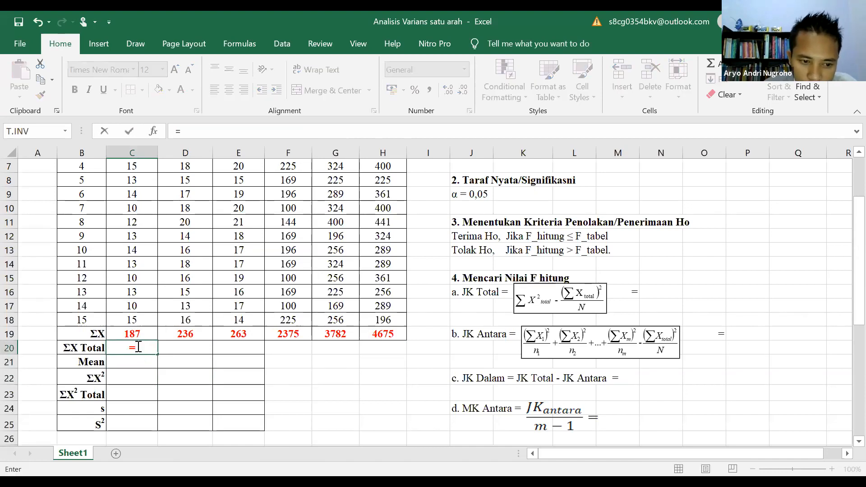
text(sum)
text(()
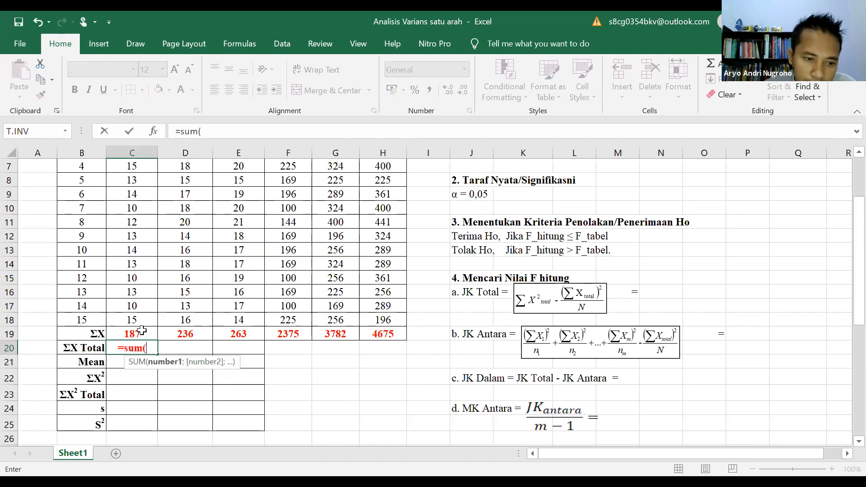
drag(136, 321, 218, 332)
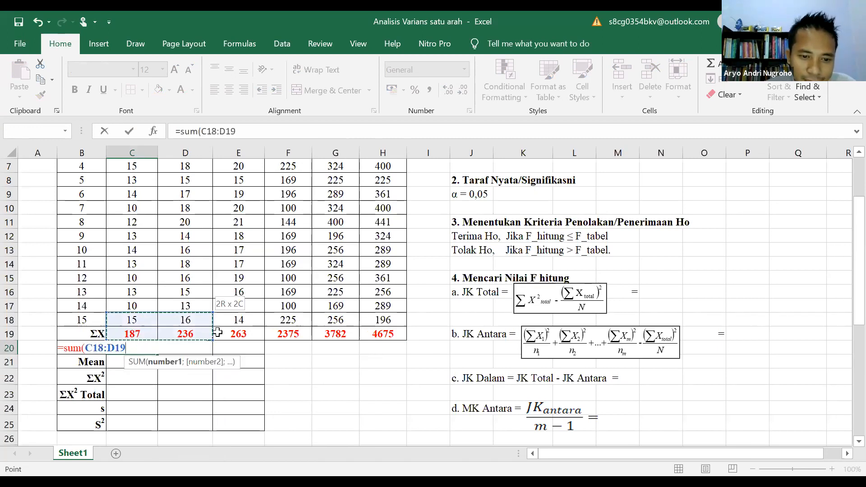
drag(144, 334, 232, 345)
text())
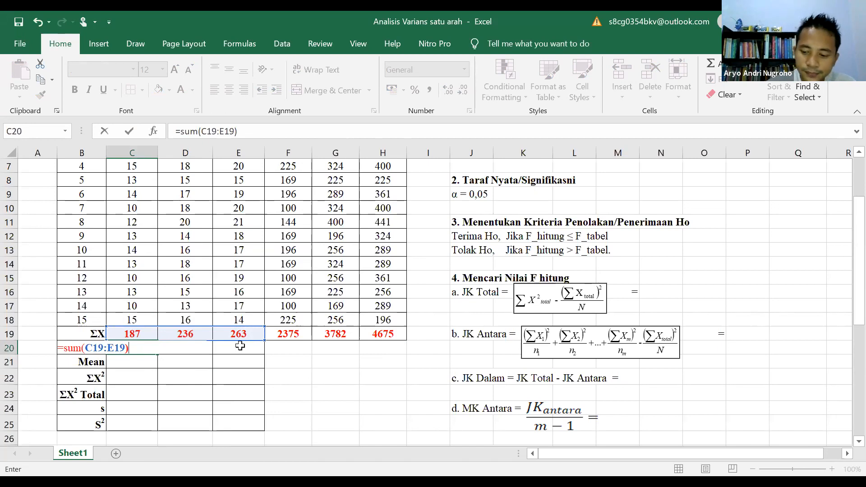
key(Return)
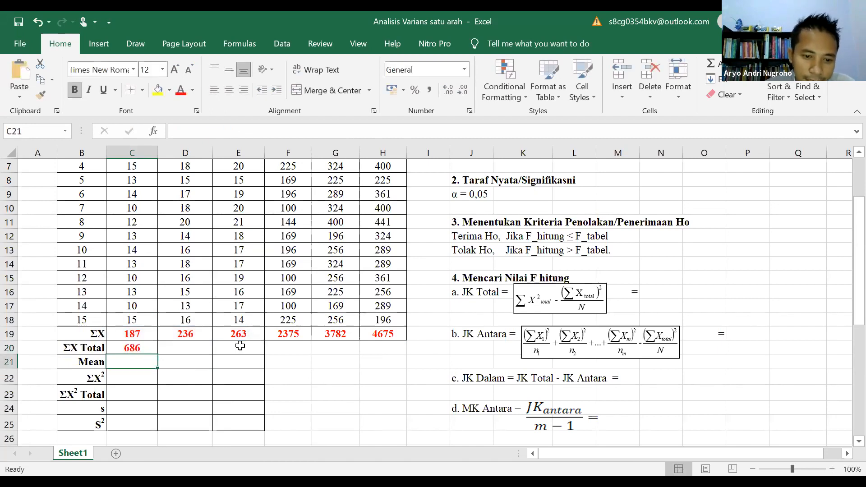
Colour the font of the squared-score sums in F19:H19 light blue.
click(291, 333)
drag(319, 332, 382, 334)
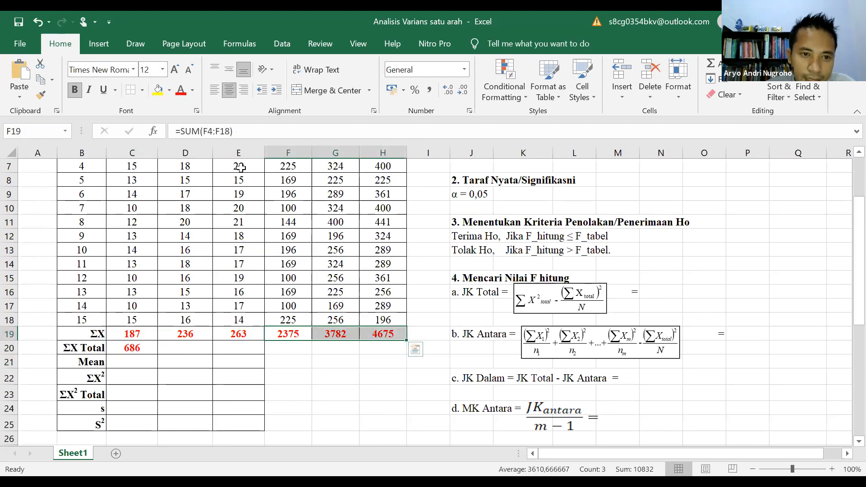
click(193, 93)
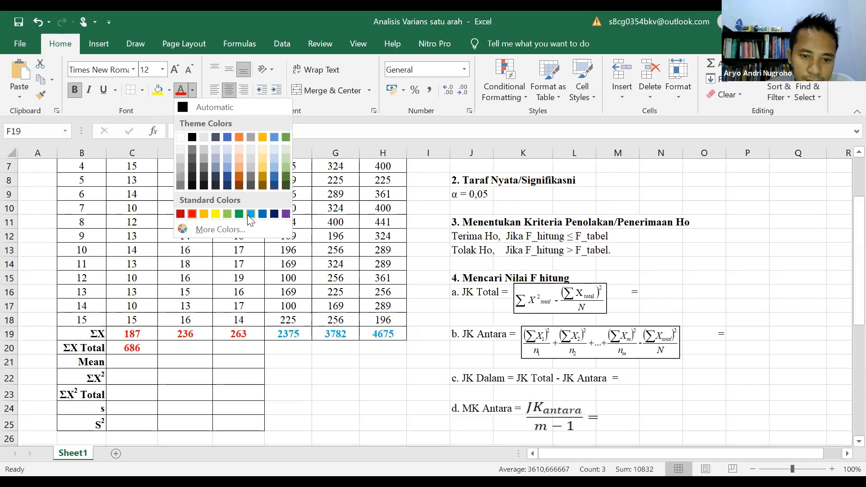
click(249, 215)
click(335, 361)
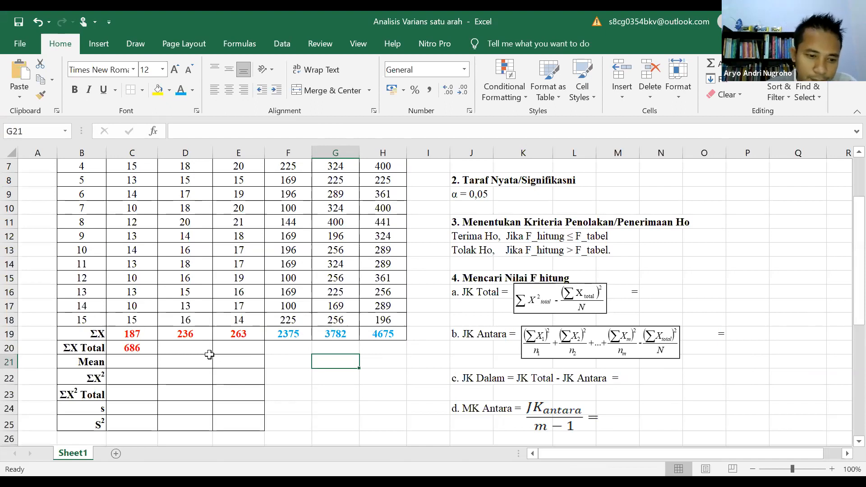
click(123, 377)
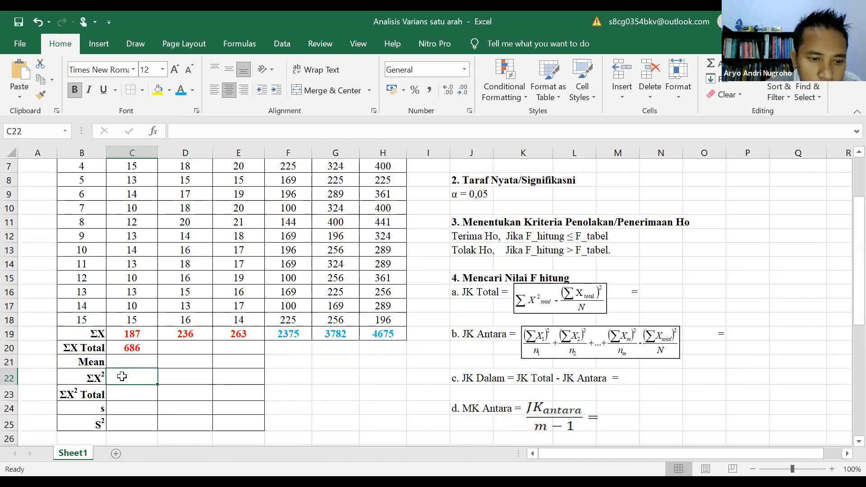
text(=)
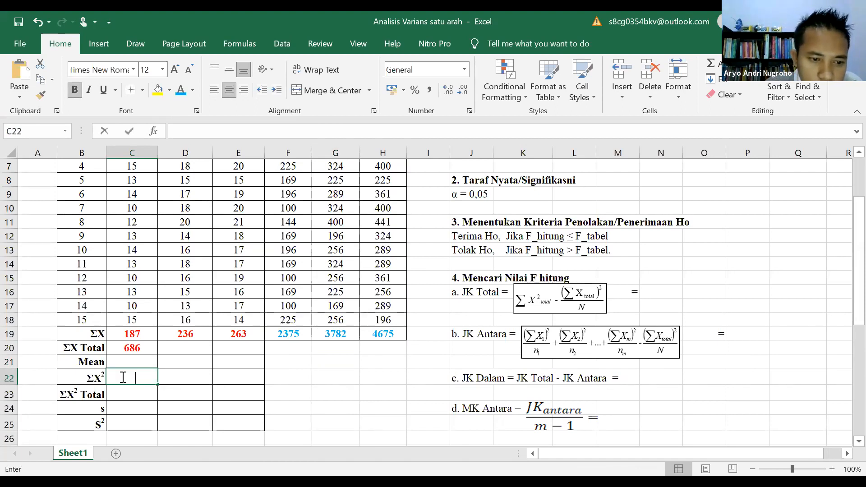
click(86, 377)
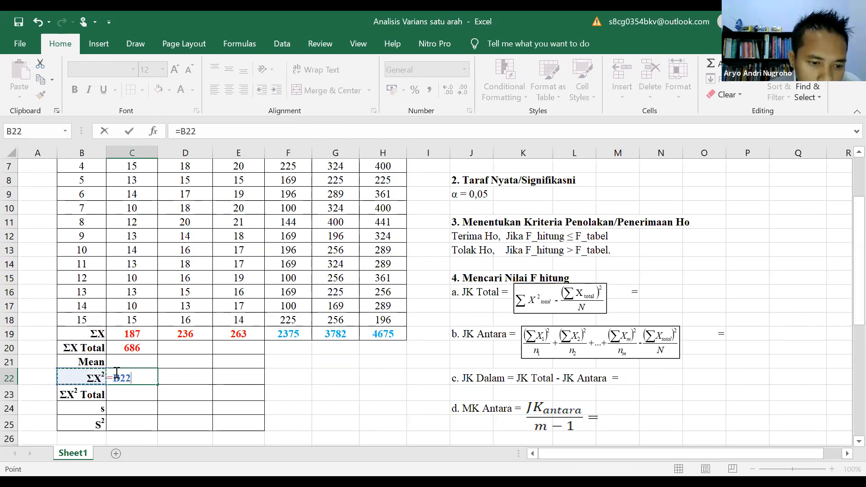
key(BackSpace)
key(Escape)
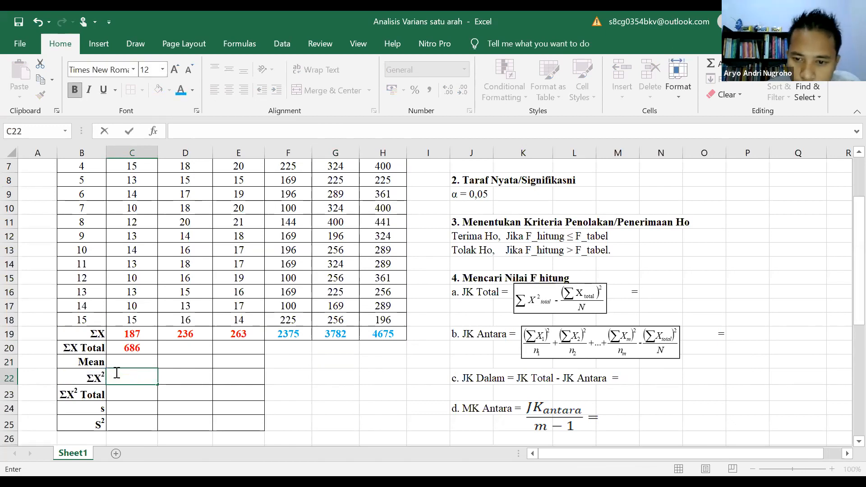
click(171, 380)
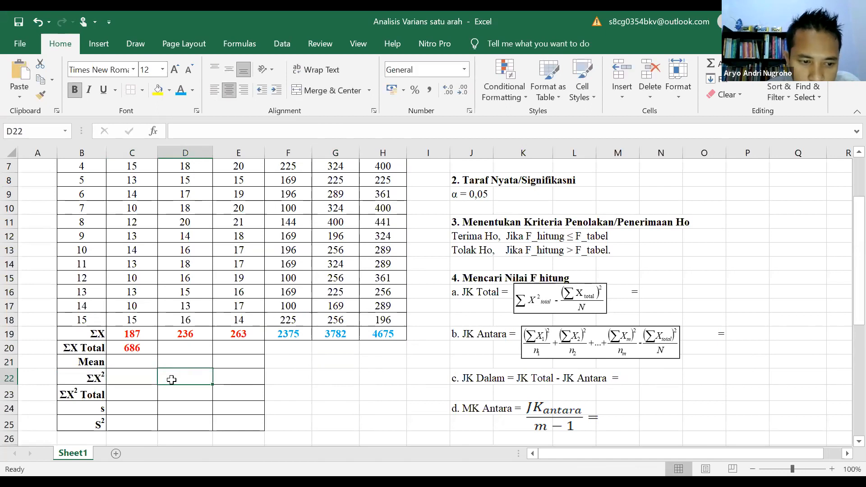
Delete the ΣX² label in B22 and move the ΣX² Total, s and S² labels up one row to B22:B24.
click(9, 378)
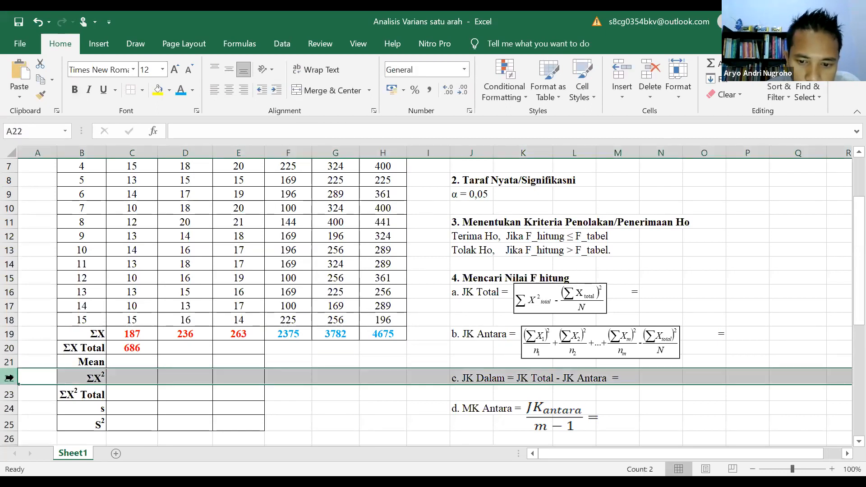
click(41, 379)
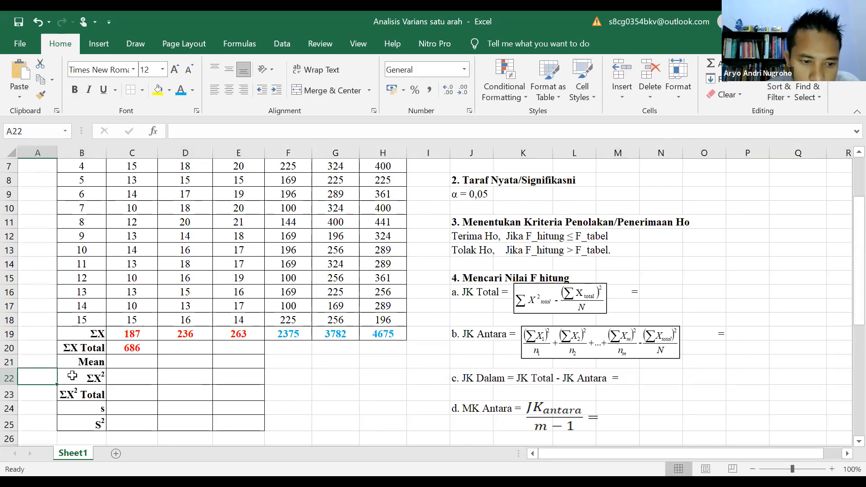
click(100, 376)
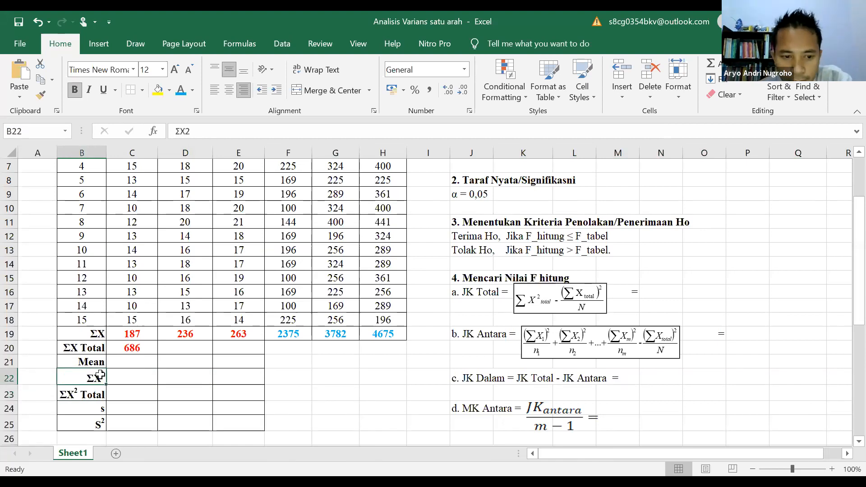
key(Delete)
double_click(96, 392)
drag(92, 392, 79, 420)
drag(94, 384, 113, 378)
Compute ΣX² Total by entering =SUM(F19:H19) in C22.
click(122, 376)
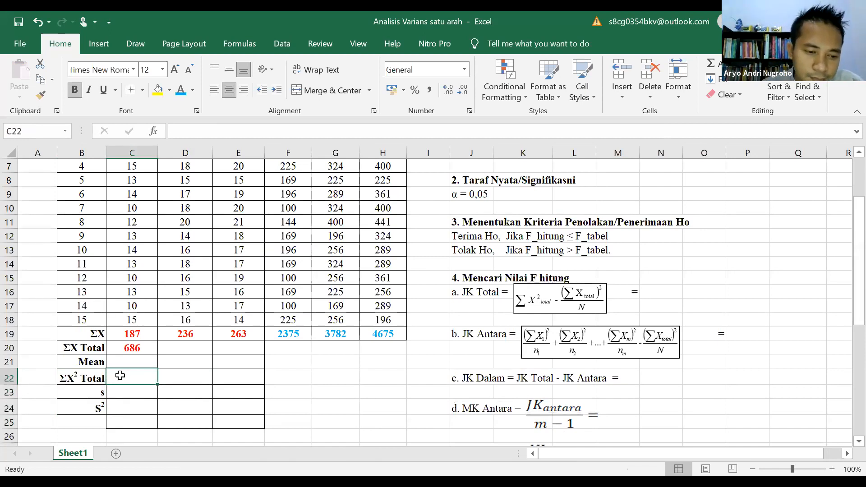
text(=)
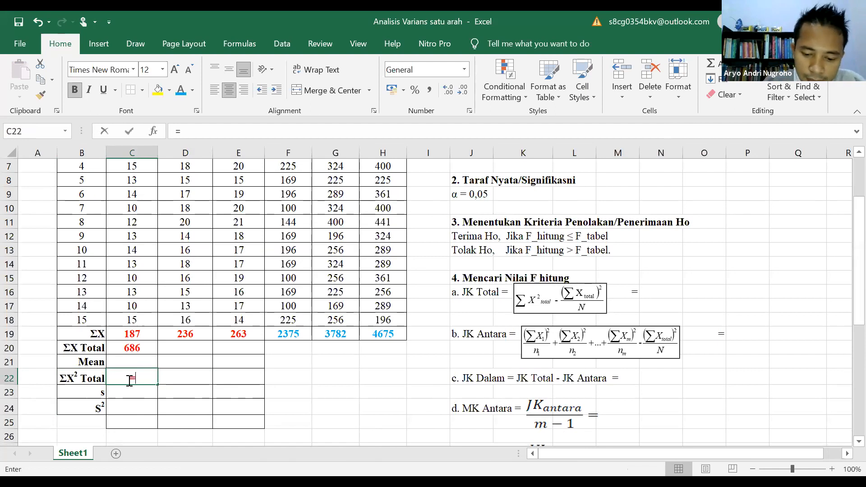
text(sum()
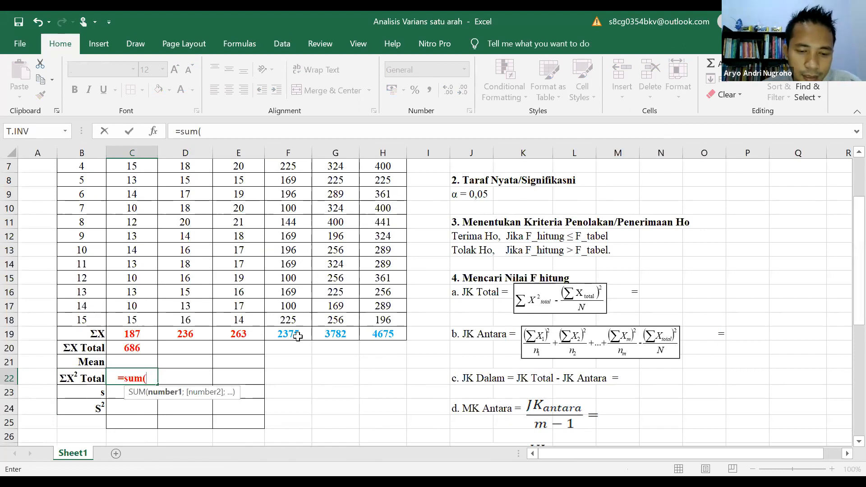
click(297, 336)
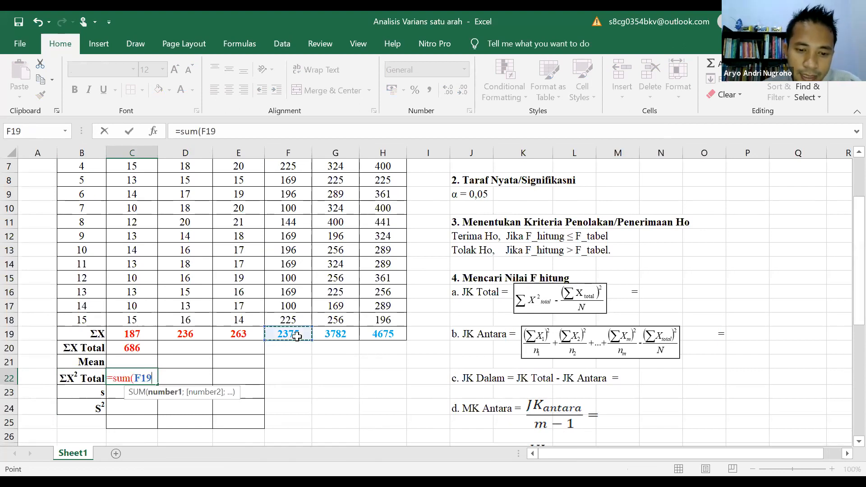
drag(299, 336, 376, 337)
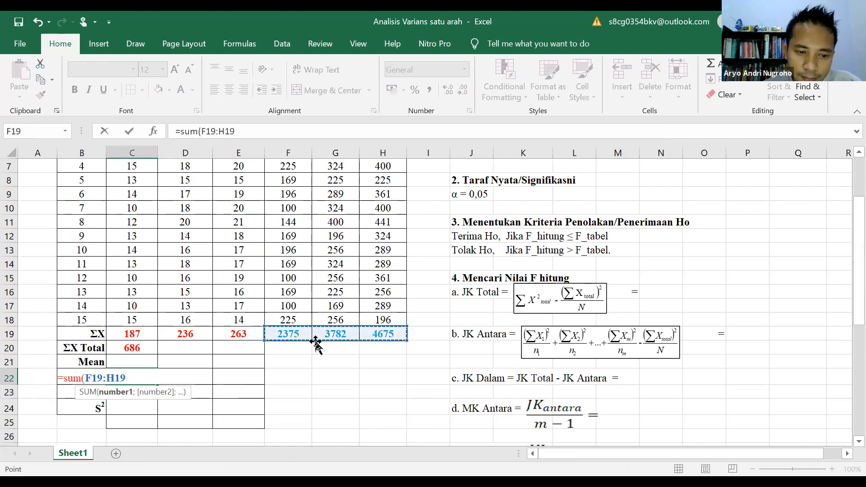
text())
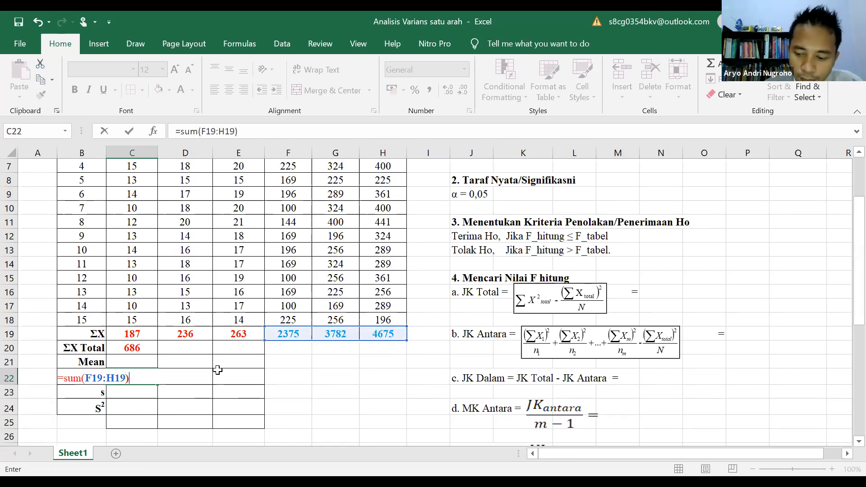
key(Return)
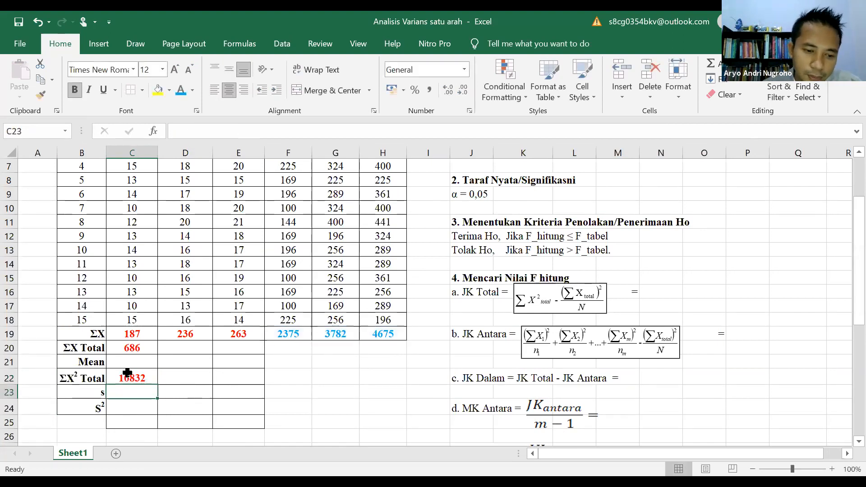
Colour the font of the ΣX² Total value in C22 light blue.
click(126, 374)
click(181, 91)
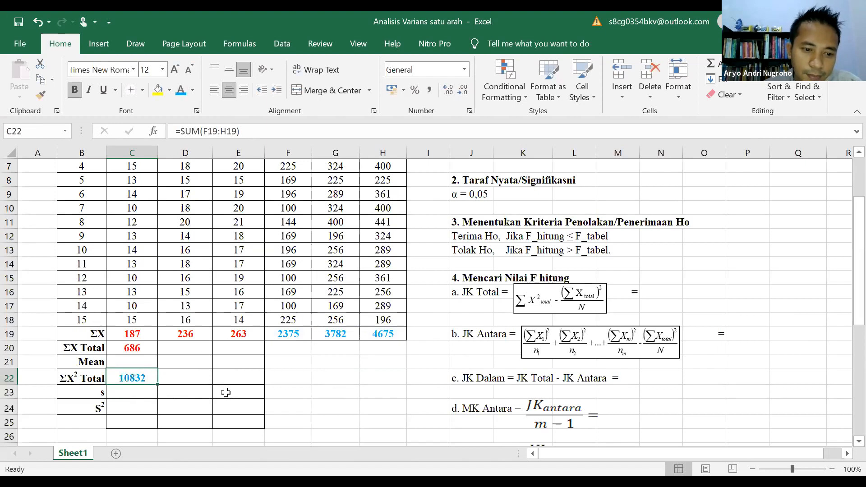
click(259, 374)
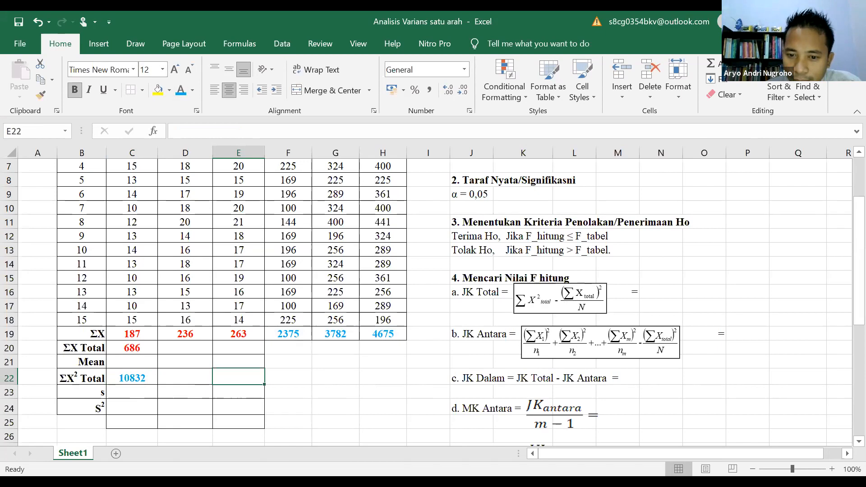
Calculate JK Total in N16 with the formula =C22-((C20*C20)/45).
click(654, 292)
text(=)
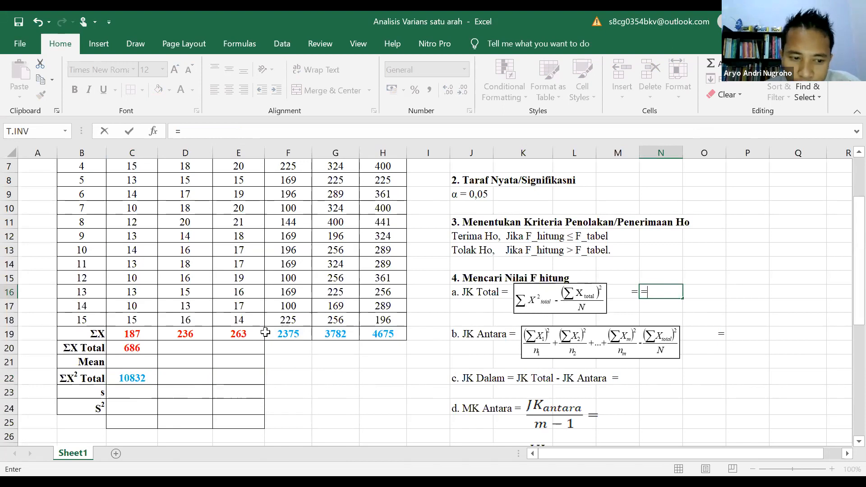
click(140, 378)
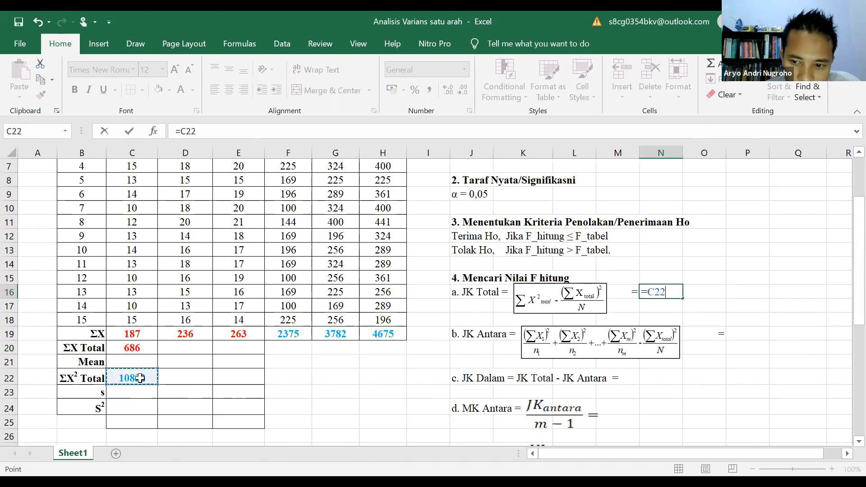
text(-()
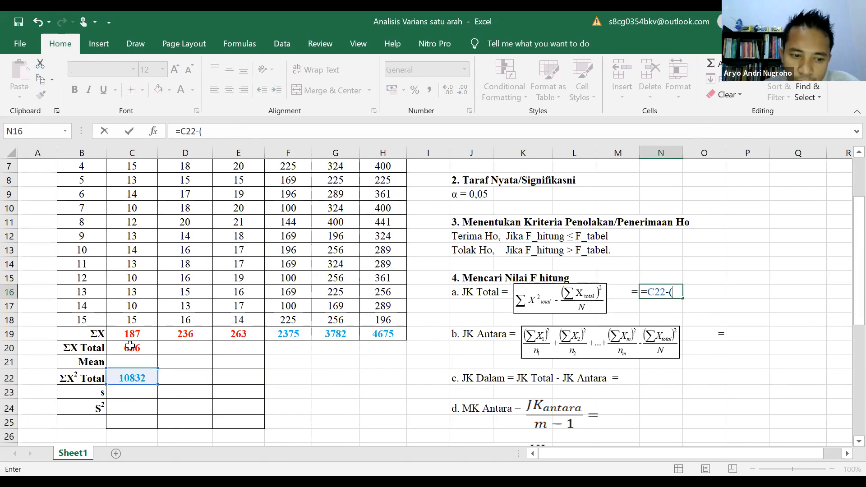
click(144, 350)
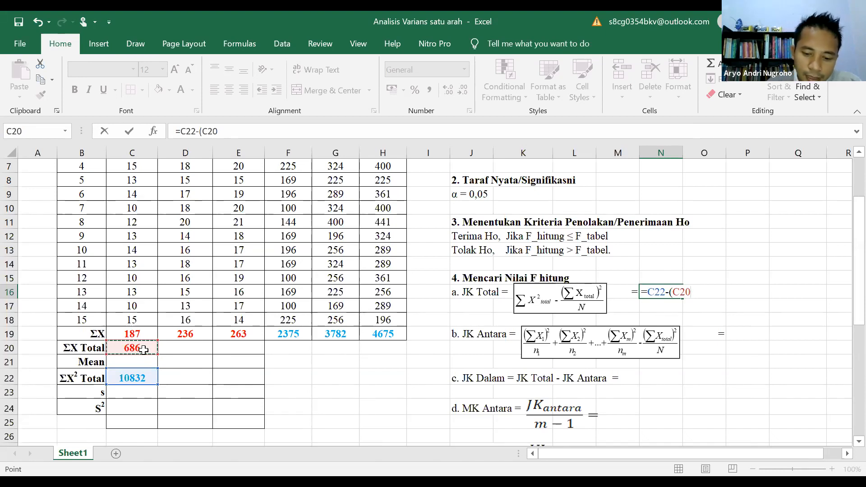
text(^2)
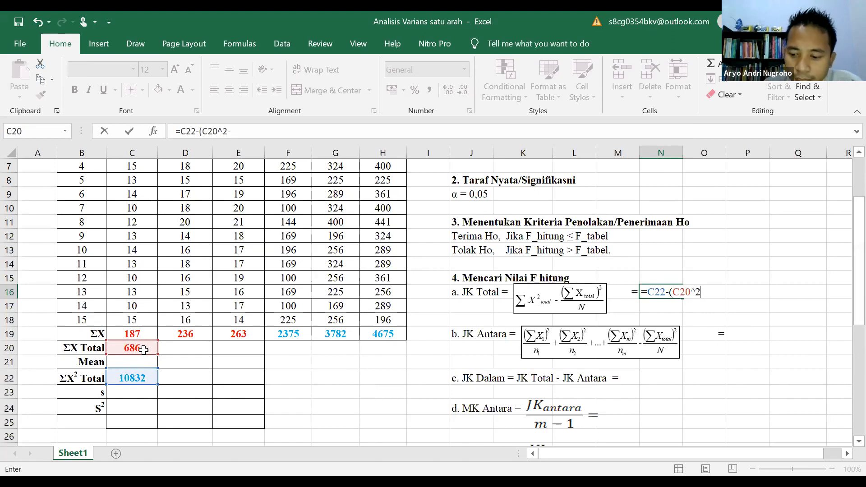
key(BackSpace)
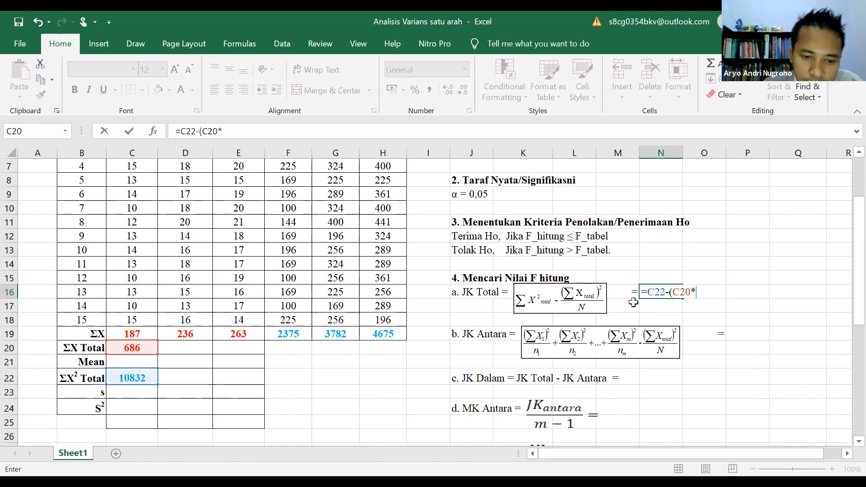
click(146, 349)
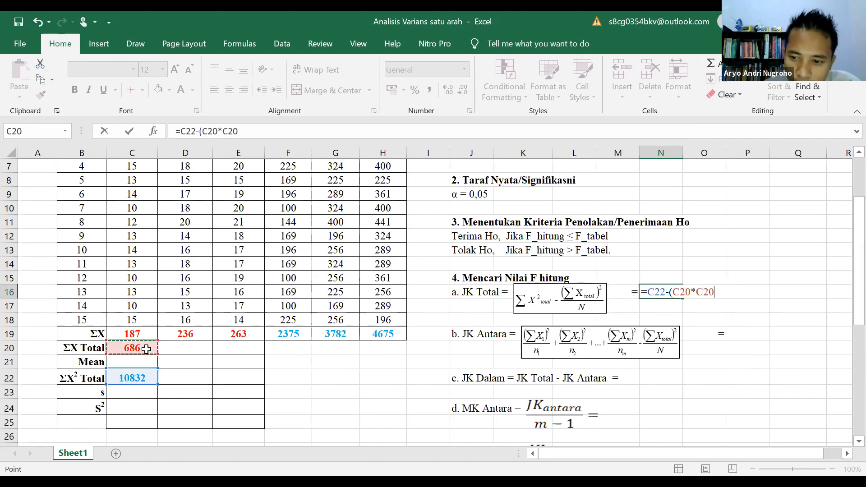
text()/)
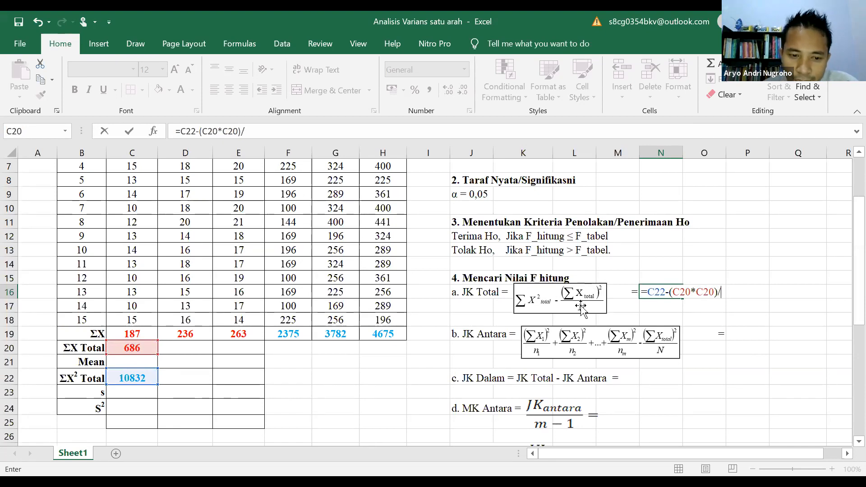
scroll(141, 308, up, 2)
scroll(141, 308, up, 1)
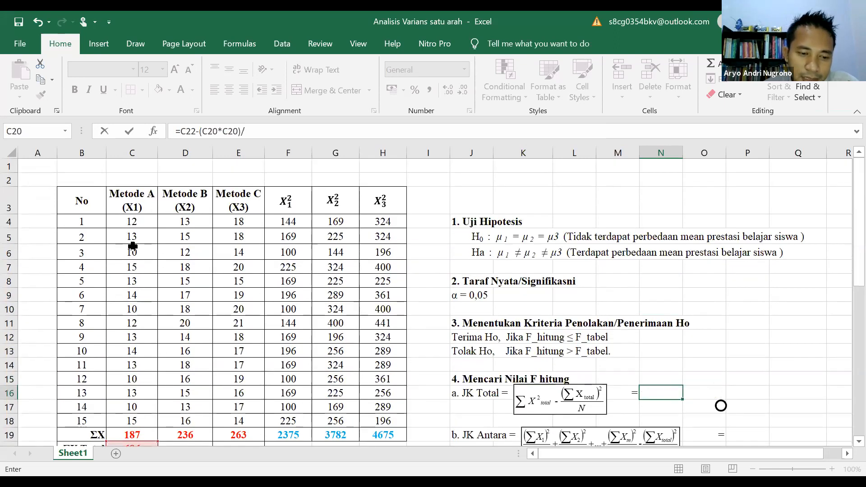
scroll(131, 245, down, 1)
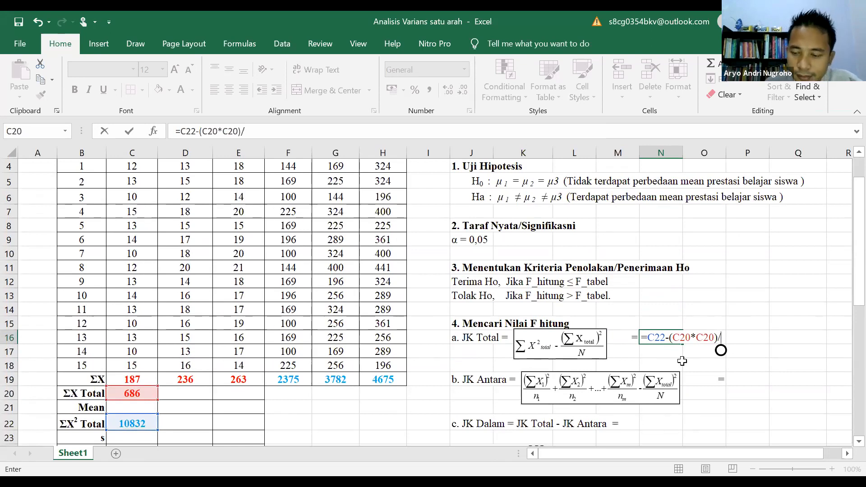
text(45)
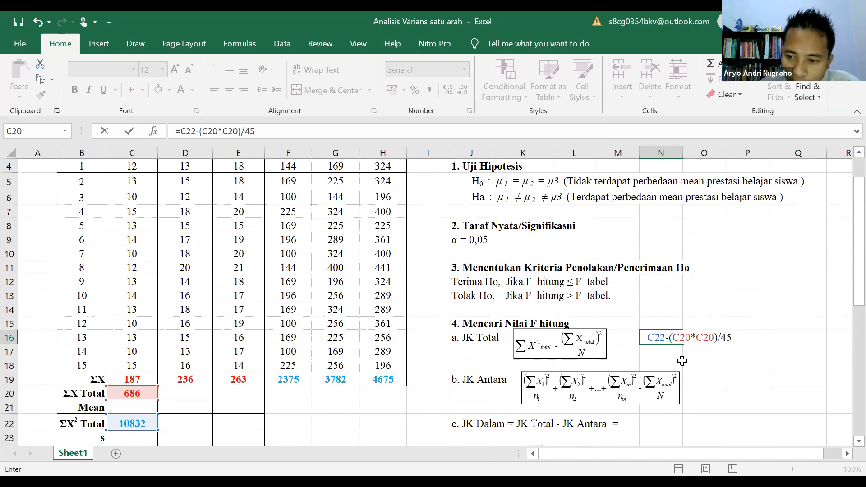
text())
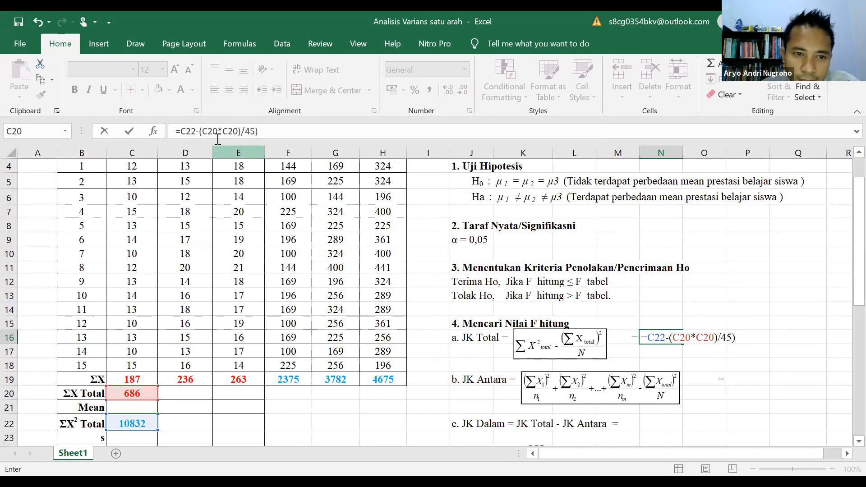
click(200, 131)
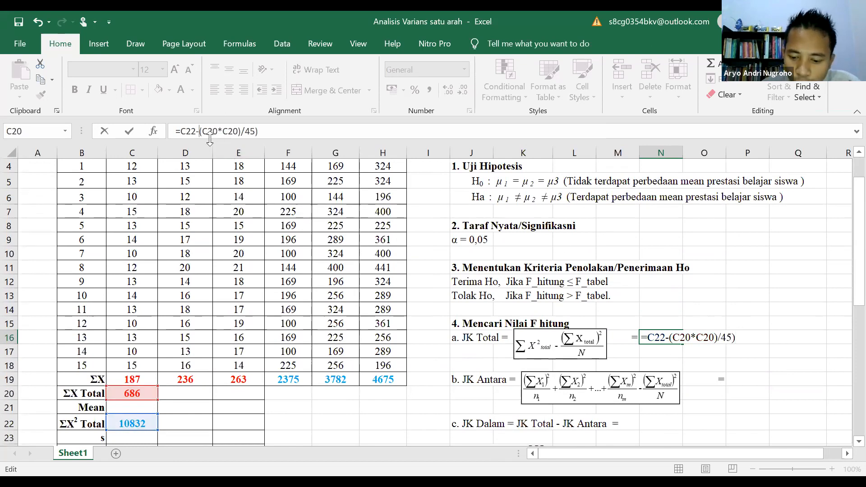
text(()
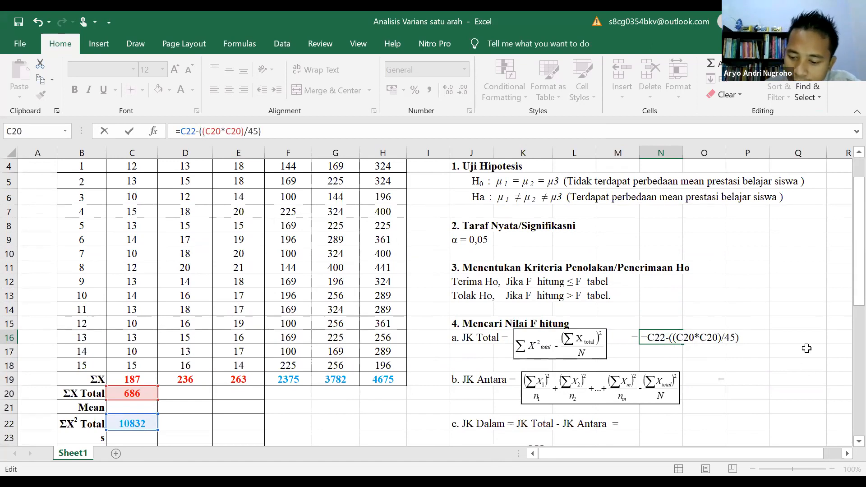
key(Return)
Fill the JK Total result cell N16 with yellow.
click(666, 337)
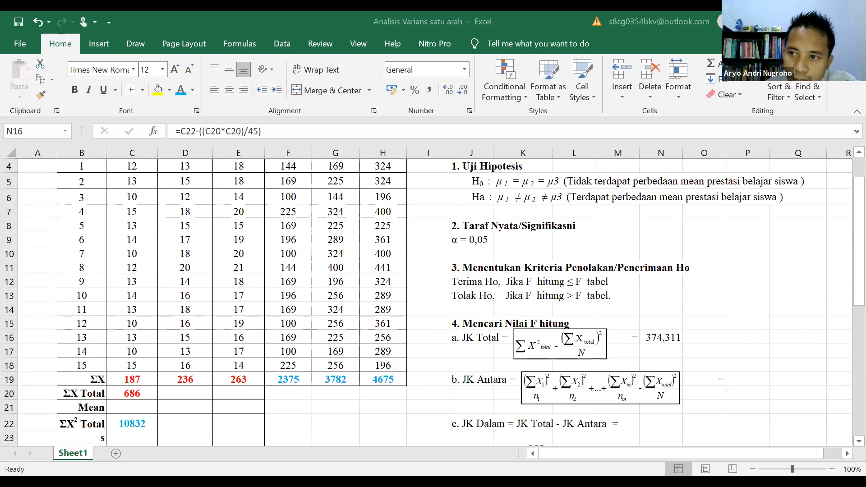
click(698, 180)
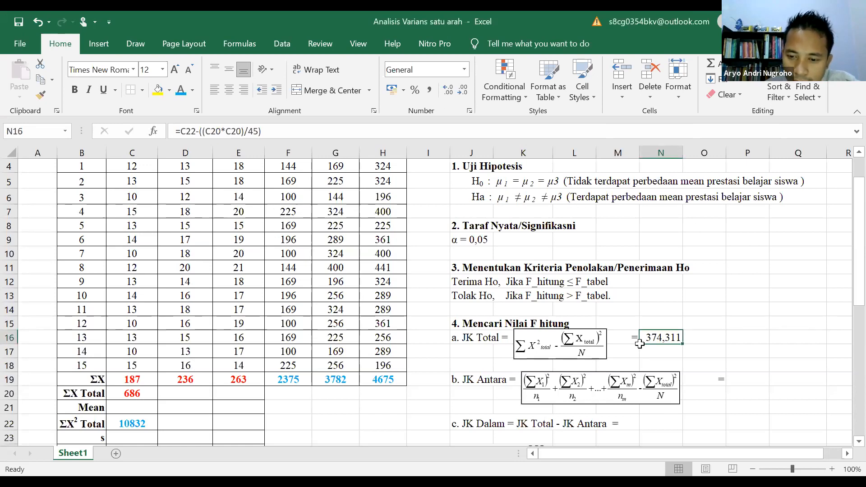
scroll(642, 342, down, 1)
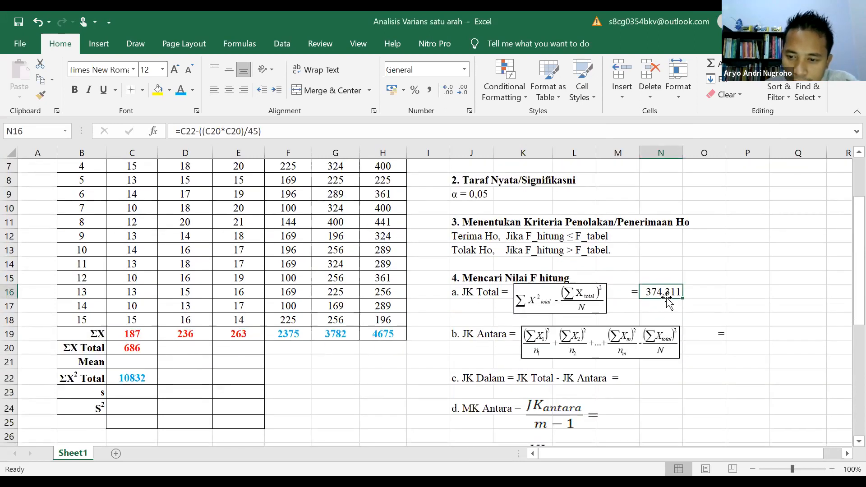
click(157, 90)
click(716, 303)
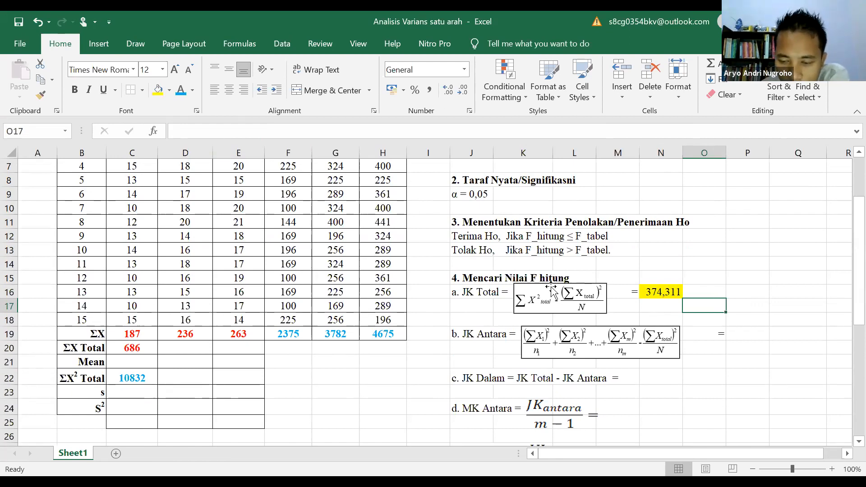
click(709, 336)
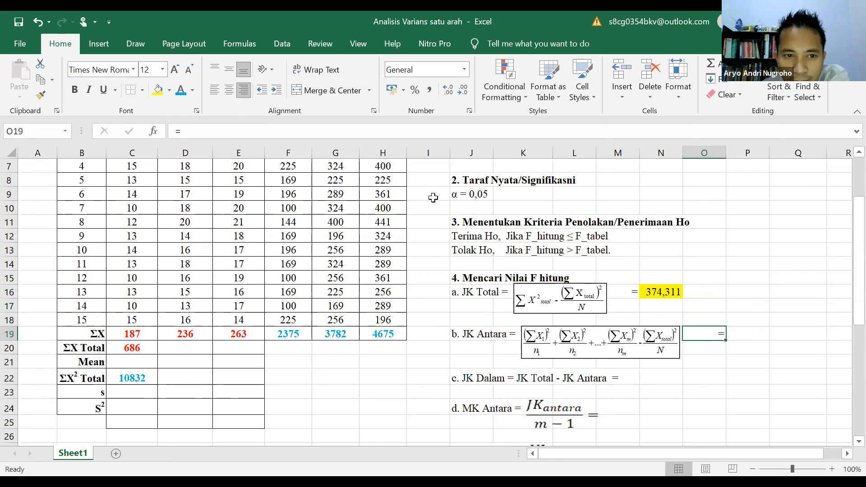
click(216, 90)
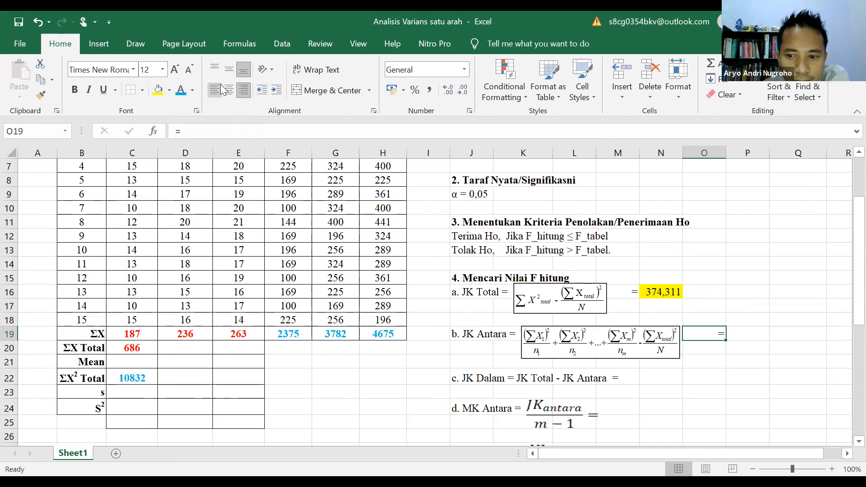
click(247, 89)
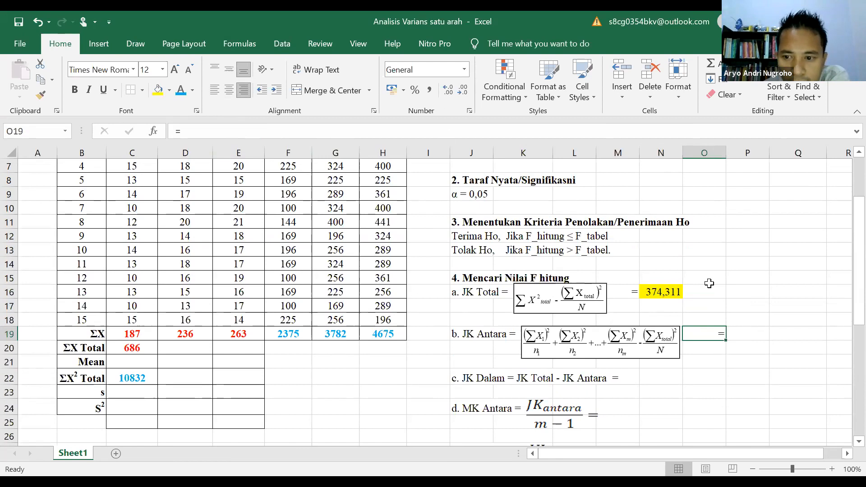
Begin the JK Antara formula in P19 with the first group's term, =(C19*C19/15).
click(740, 333)
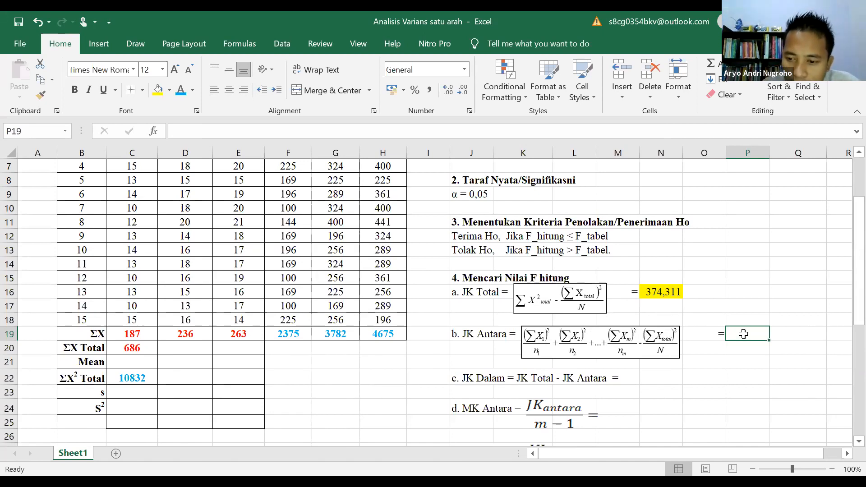
text(=)
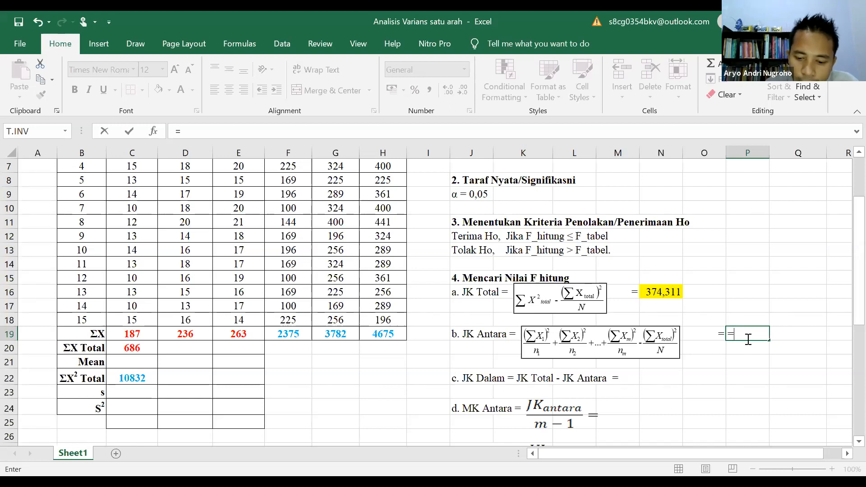
text(()
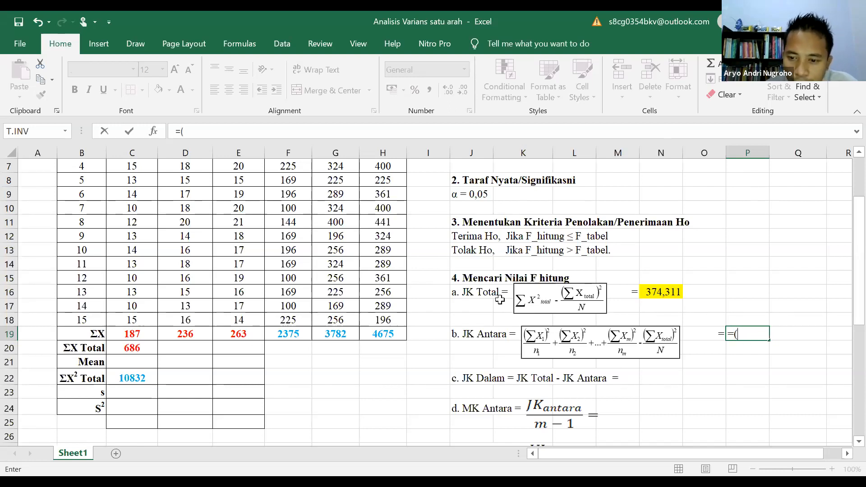
click(136, 332)
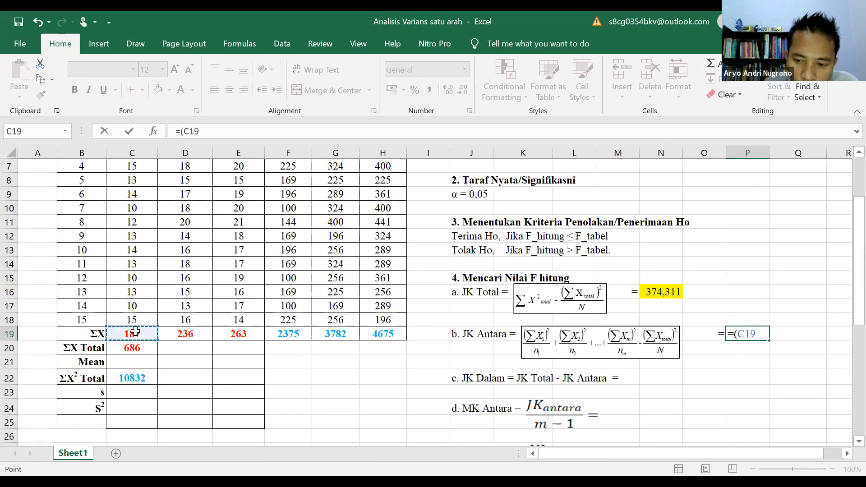
text(*)
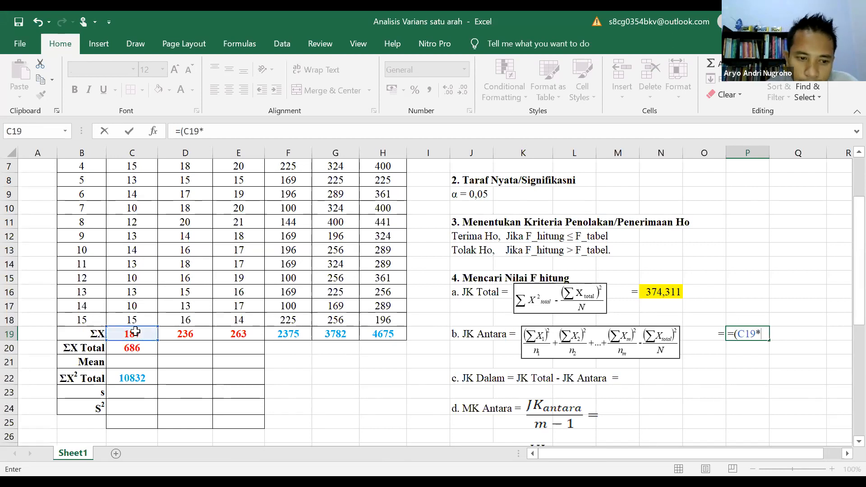
click(135, 332)
text(/)
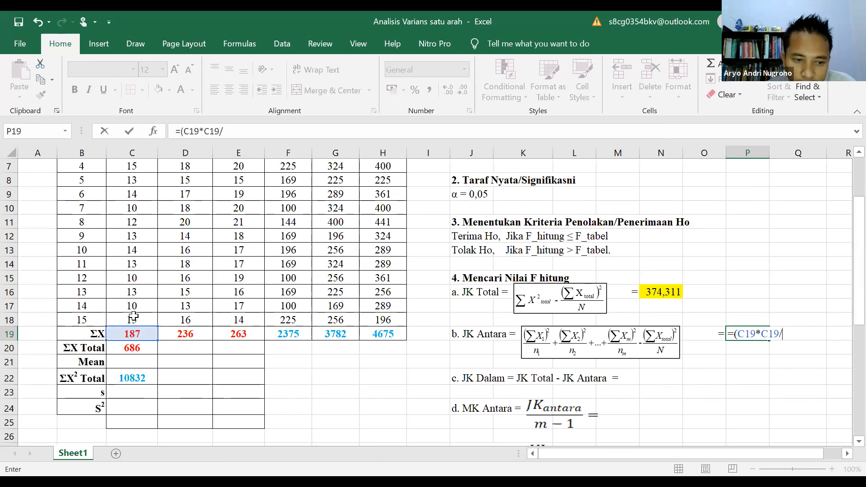
text(15)
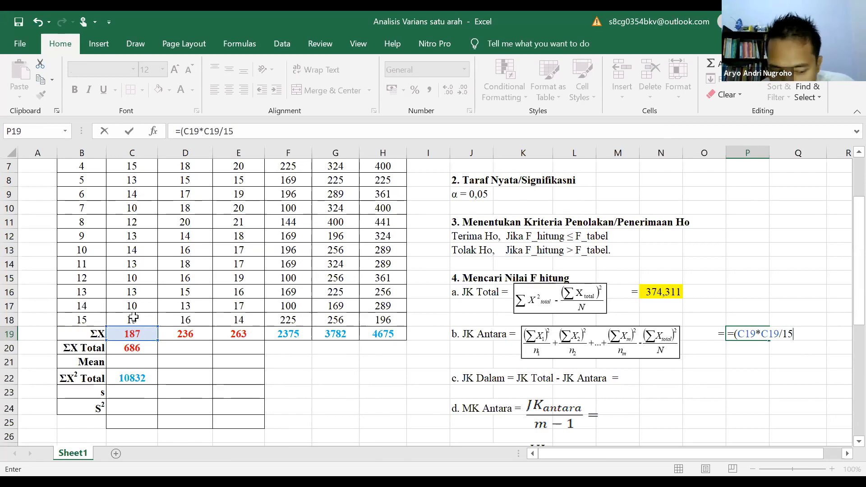
text())
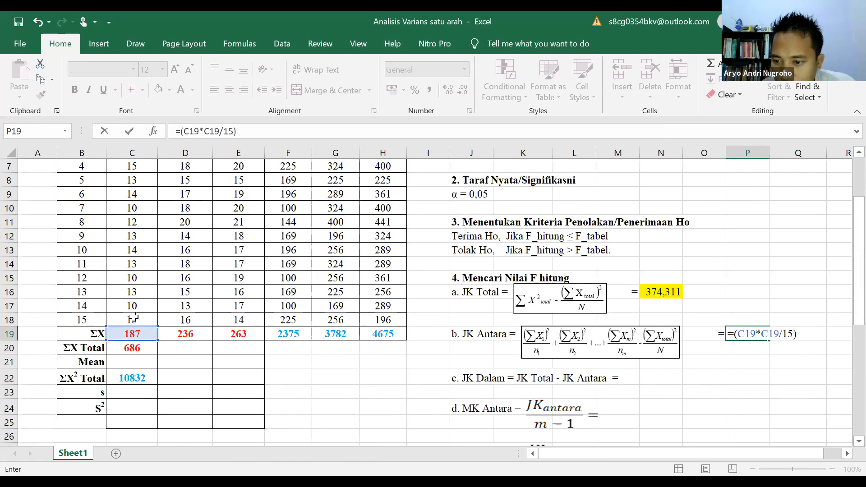
Extend the JK Antara formula with the second group's term, +(D19*D19/15), followed by a plus sign.
text(+()
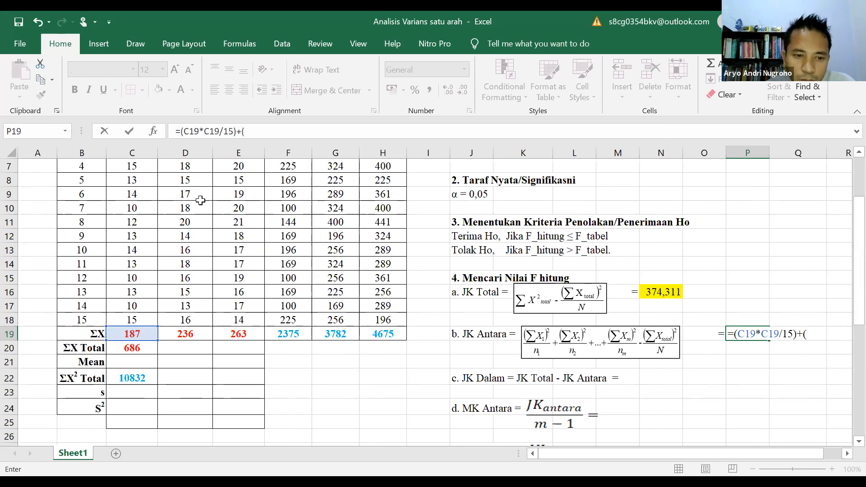
click(186, 333)
text(*)
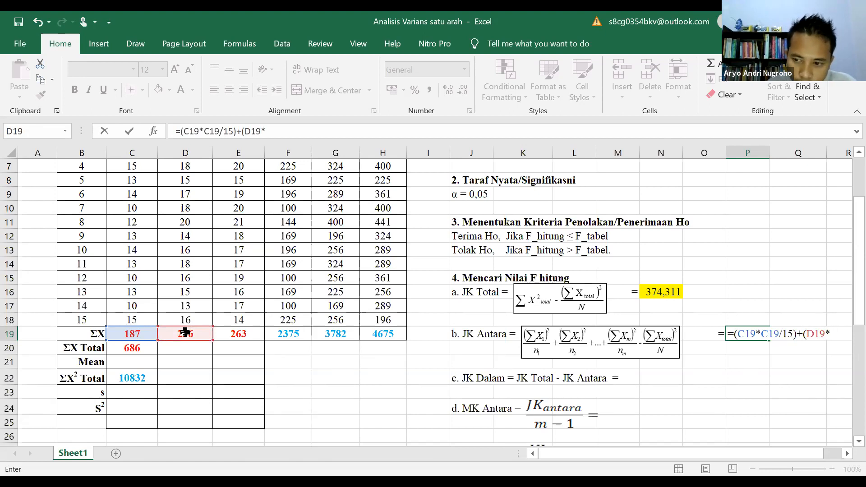
click(185, 333)
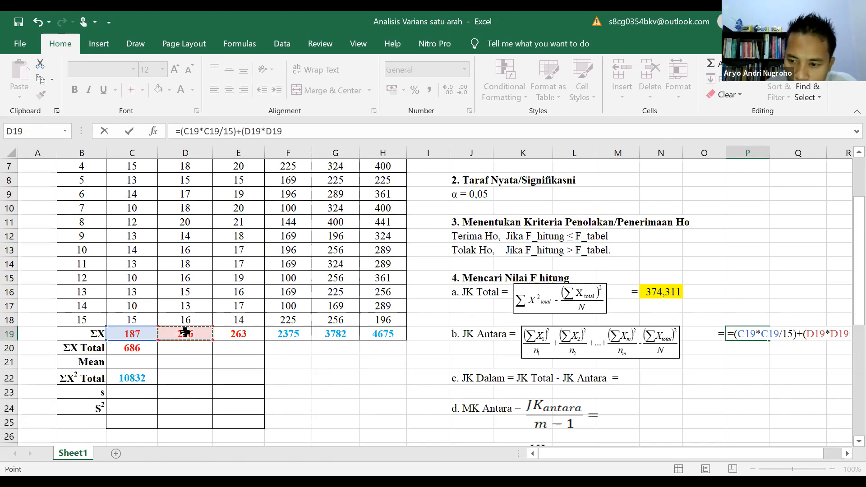
text(/15)
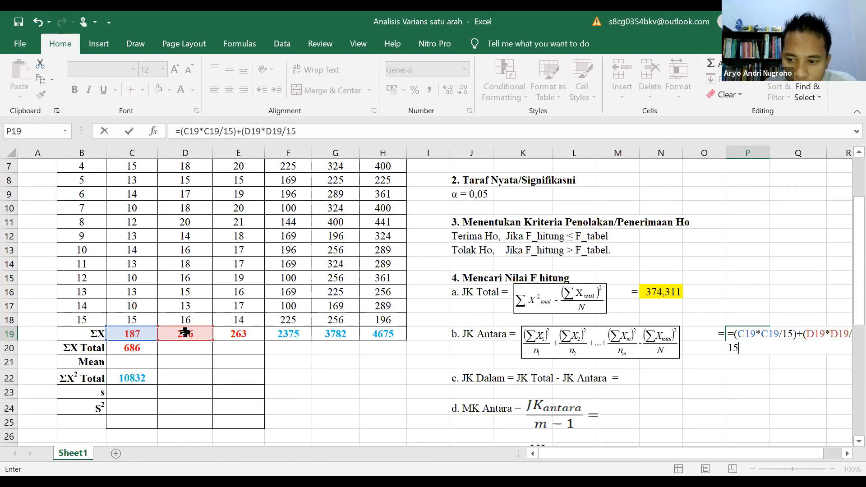
text()+)
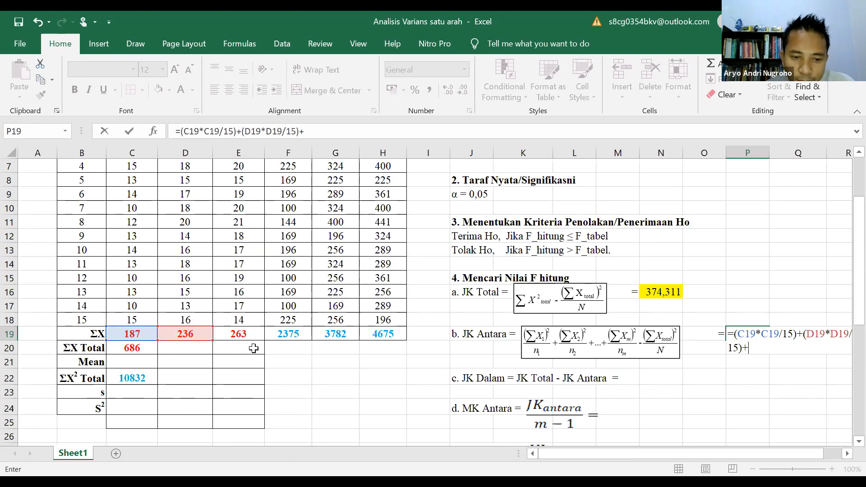
Append the third group's term (E19*E19/15) to the JK Antara formula, followed by a minus sign.
text(()
click(244, 336)
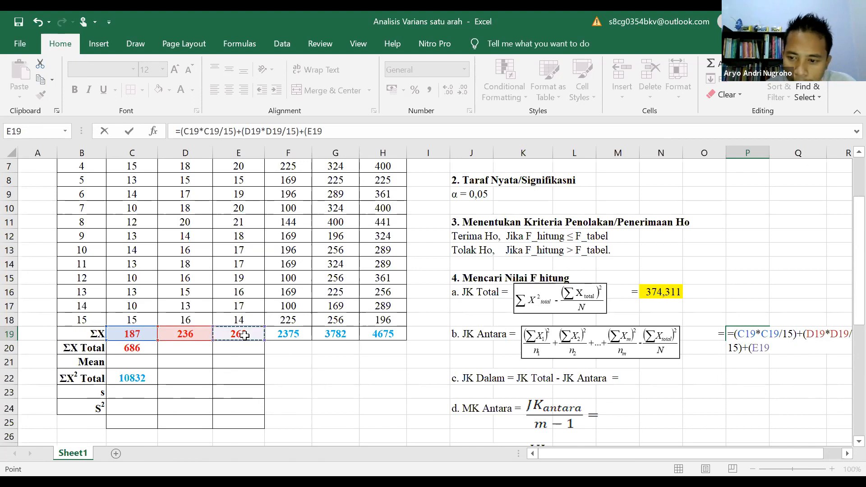
text(*)
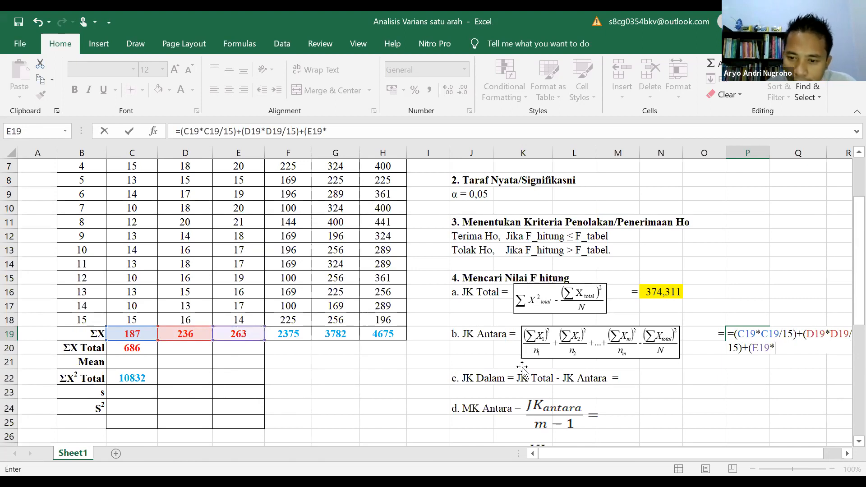
click(250, 334)
text(/)
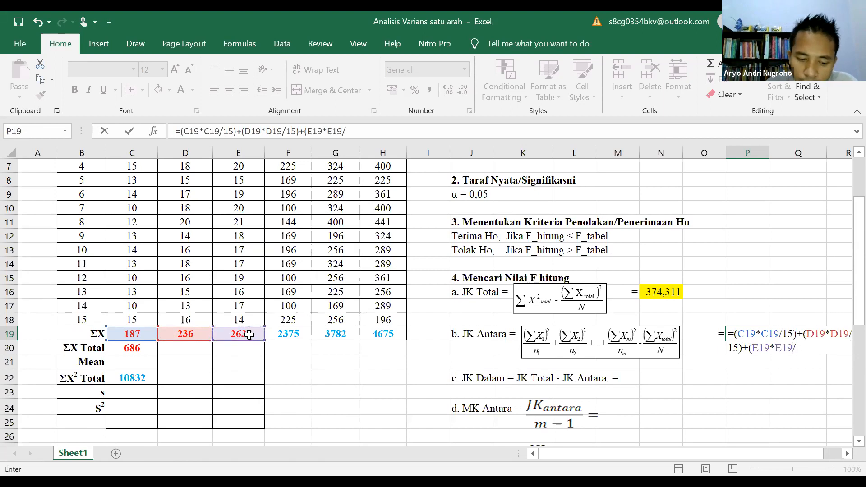
text(15)
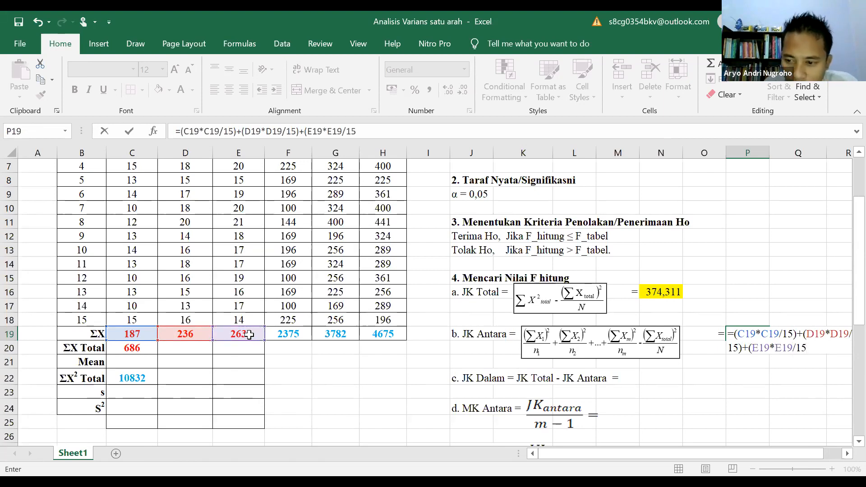
text()-)
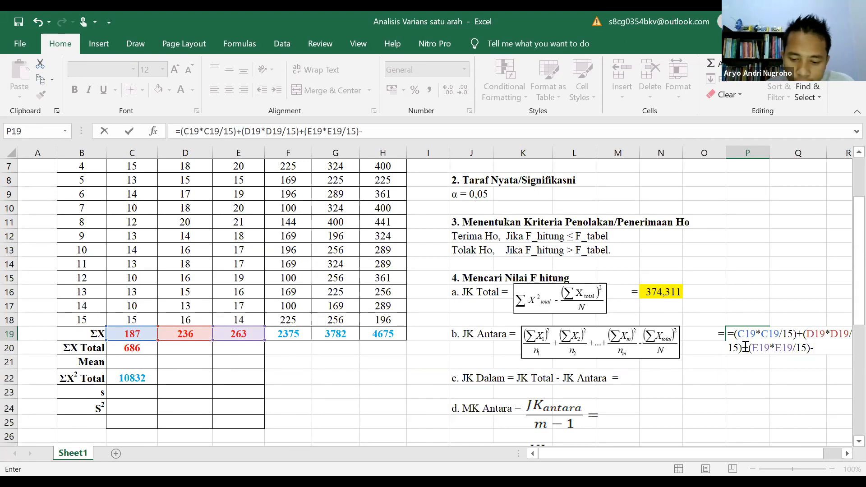
Complete the JK Antara formula in P19 by subtracting the overall term (C20*C20/45), and enter it.
text(()
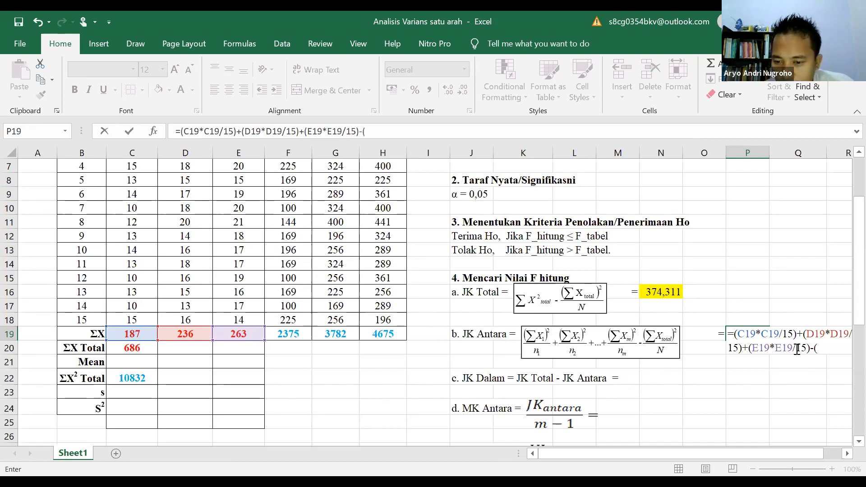
click(141, 351)
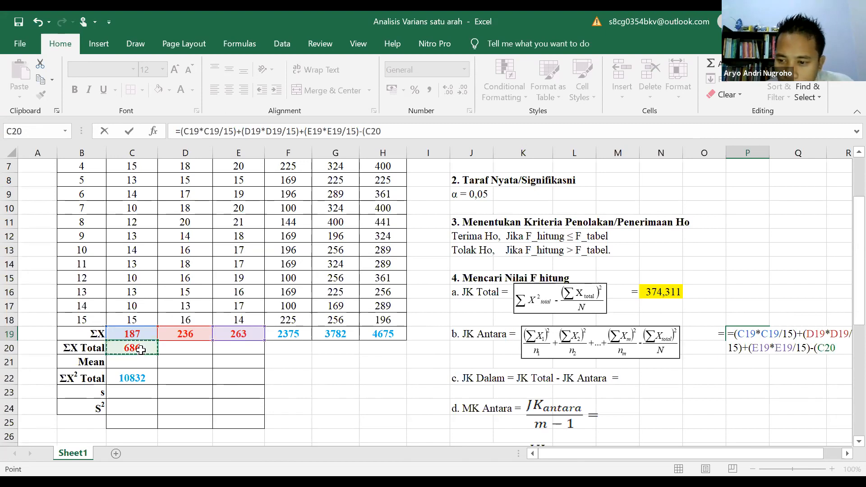
text(*)
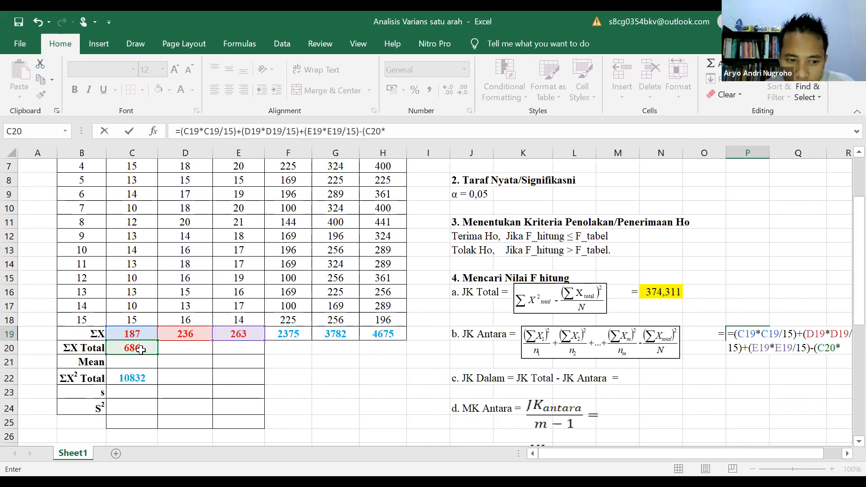
click(141, 351)
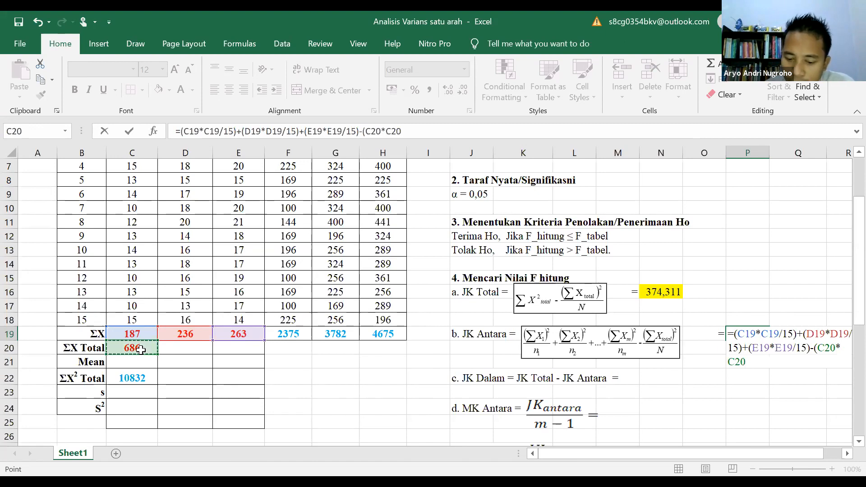
text(/)
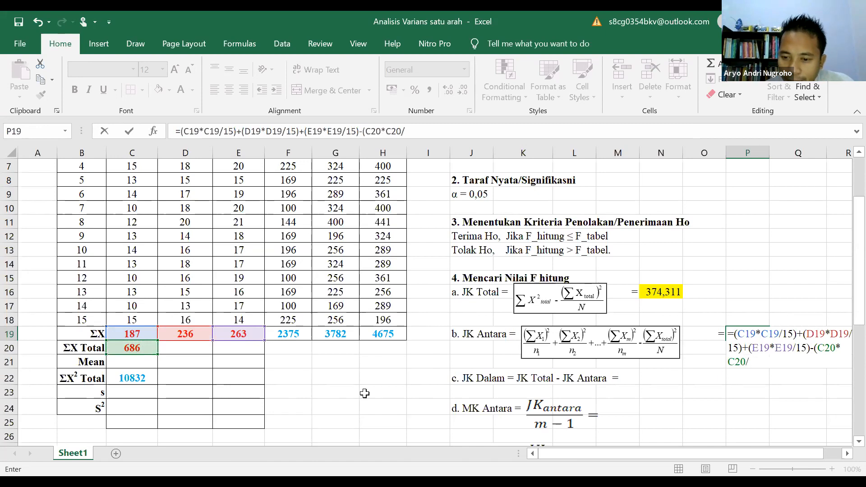
text(45)
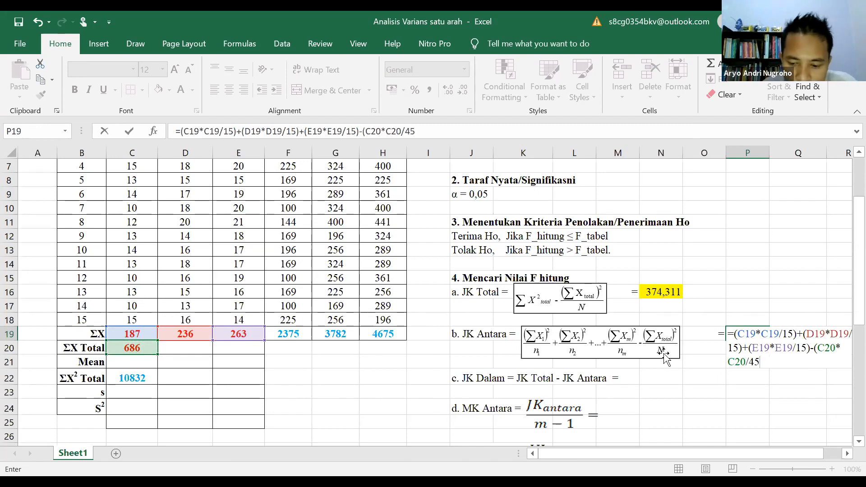
text())
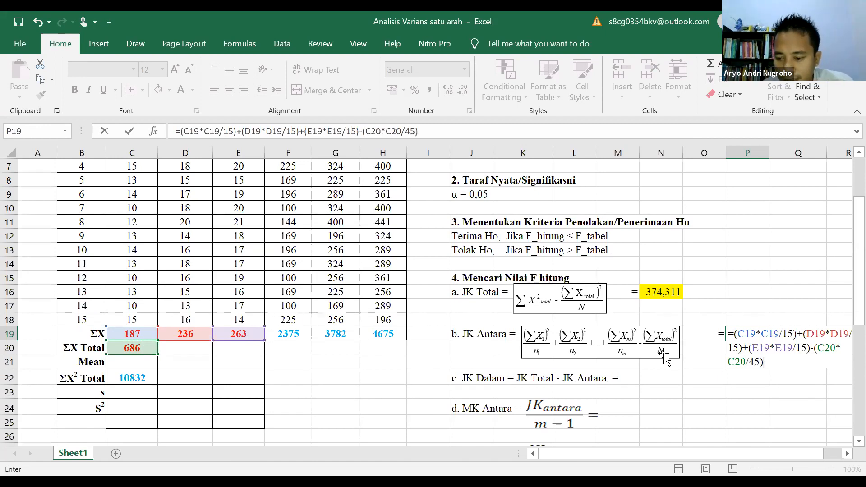
key(Return)
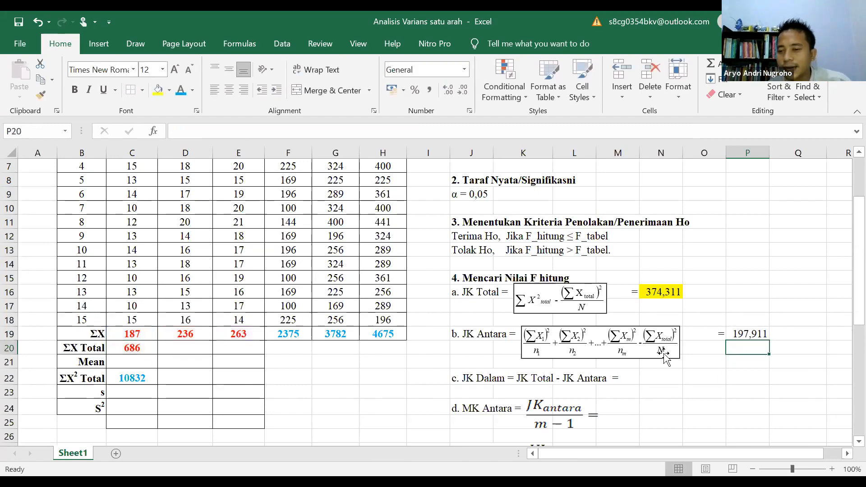
Fill the JK Antara result cell P19 with yellow.
click(746, 334)
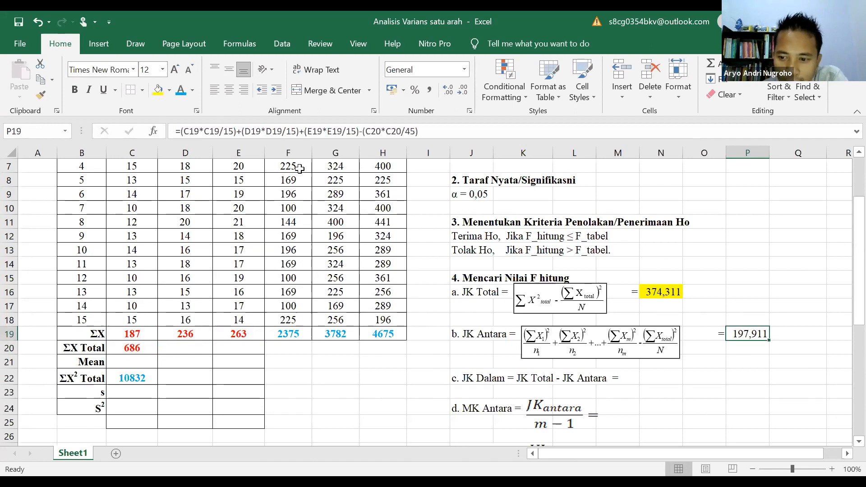
click(157, 90)
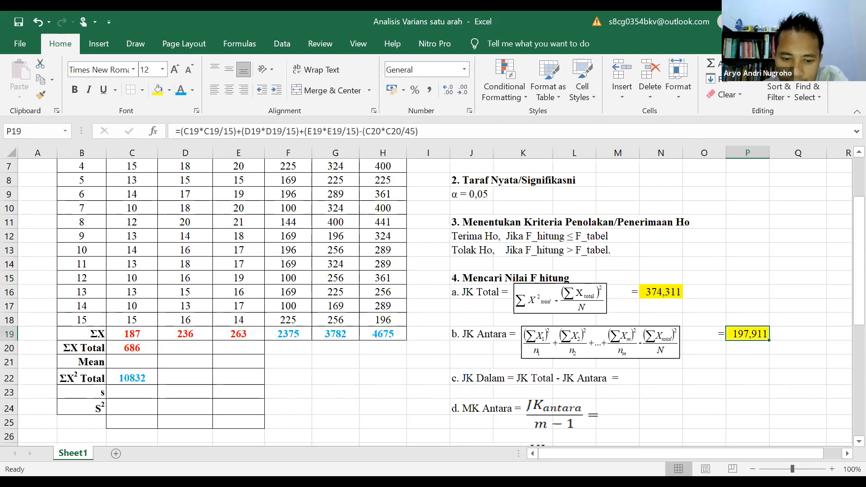
click(720, 258)
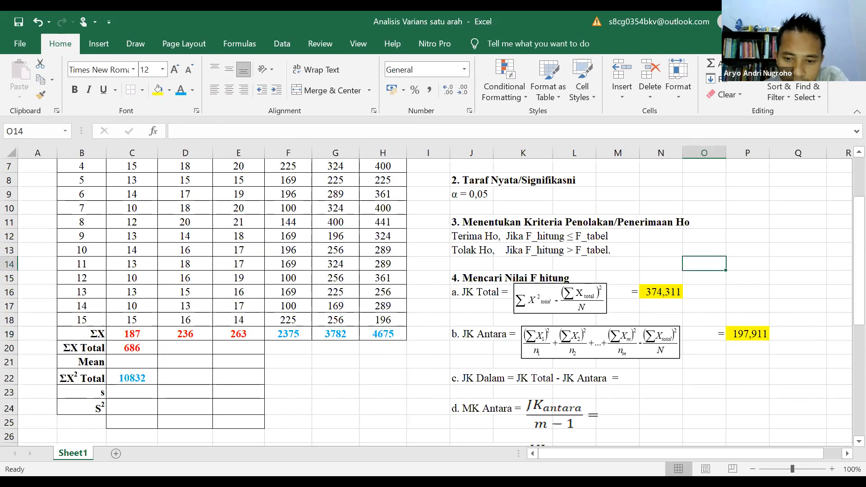
Calculate JK Dalam in N22 with =N16-P19 and fill the result cell with yellow.
key(alt+Tab)
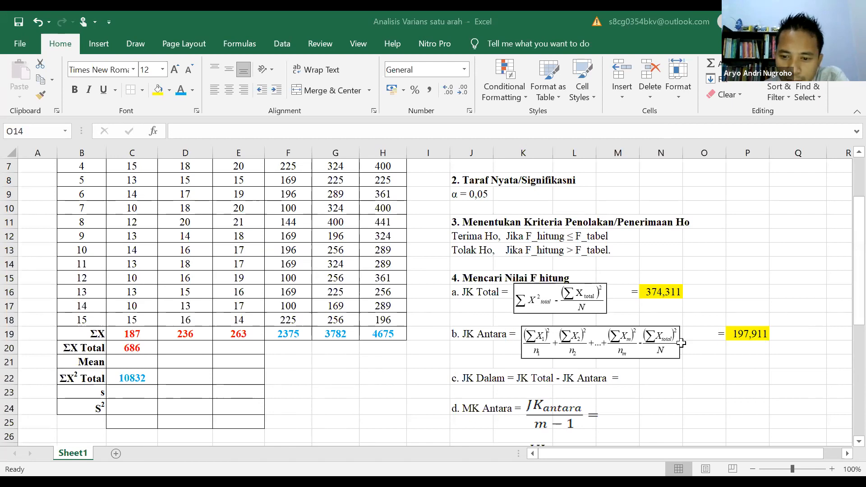
scroll(681, 343, down, 1)
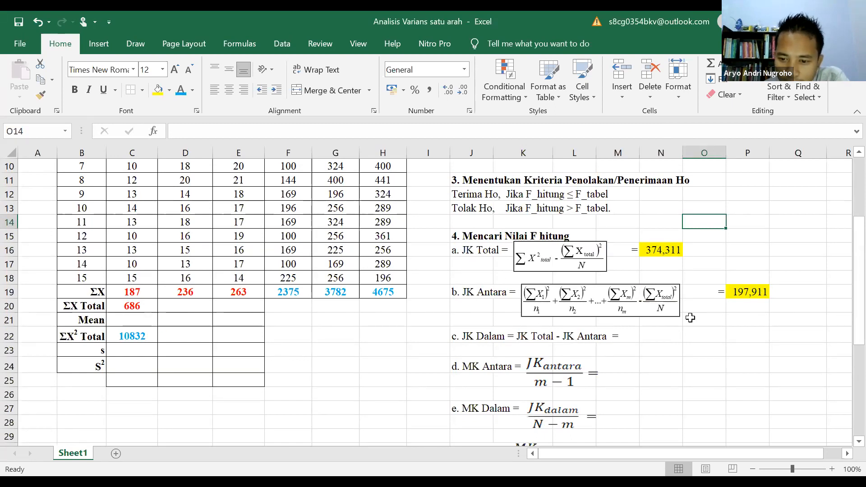
click(658, 333)
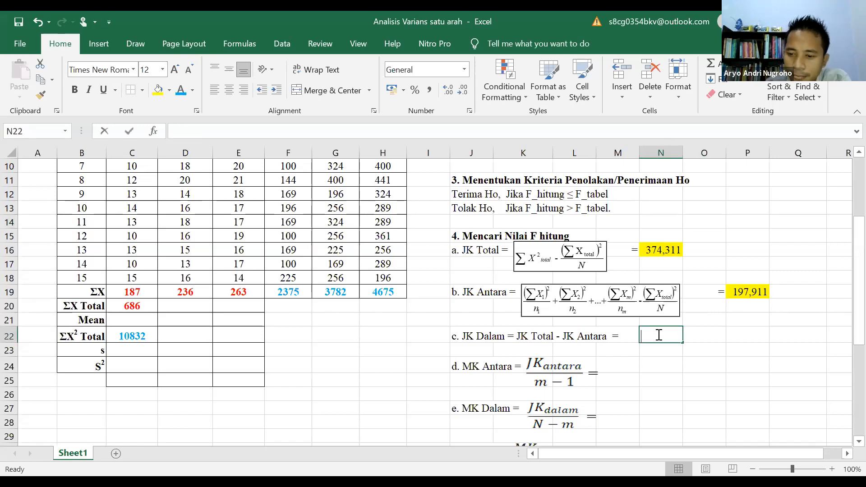
text(=)
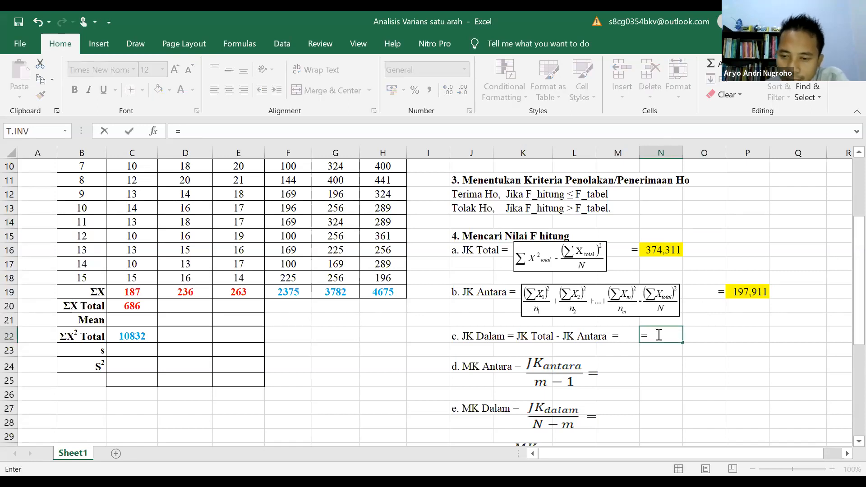
click(668, 248)
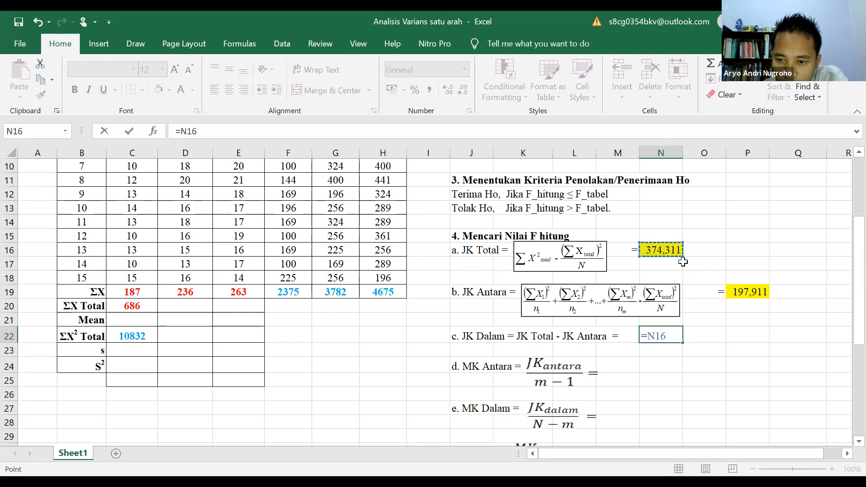
text(-)
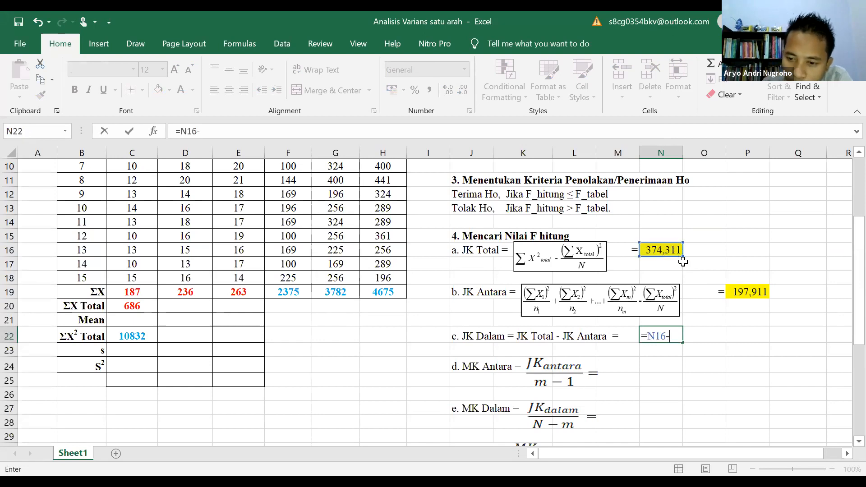
click(752, 293)
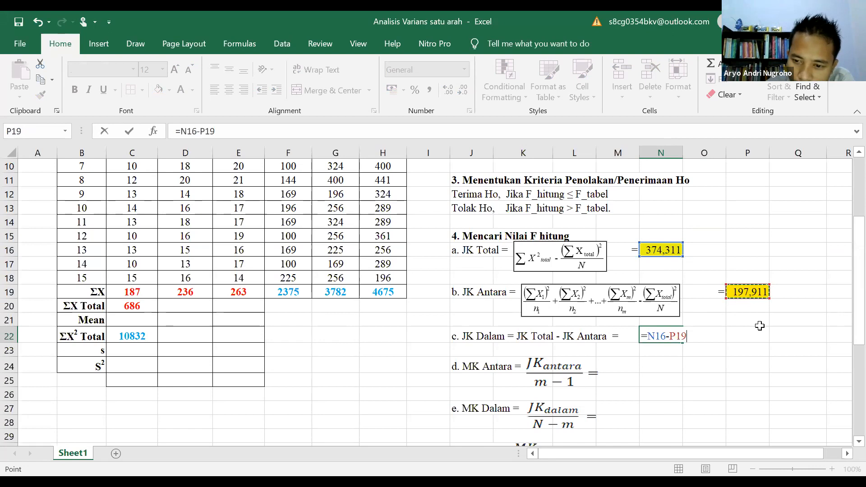
key(ctrl+Return)
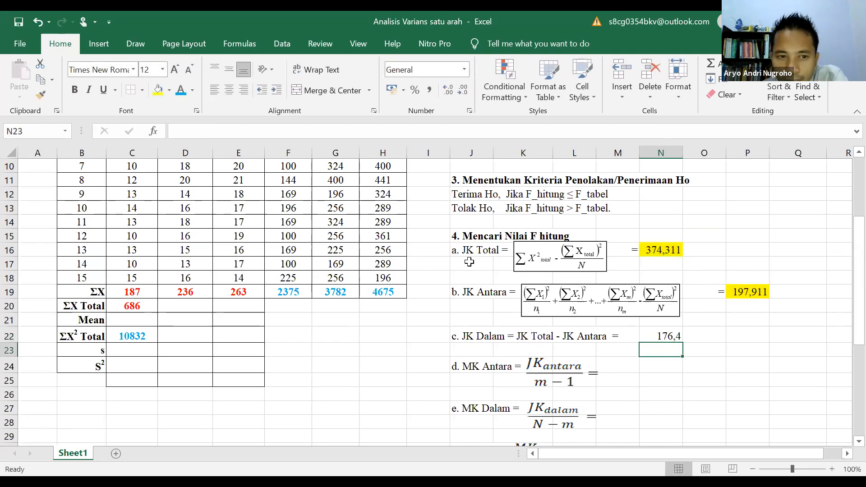
click(157, 90)
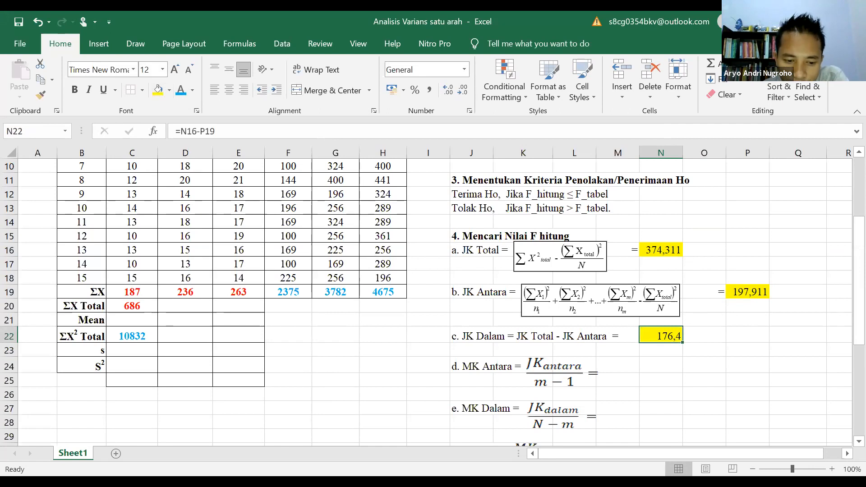
Note the number of groups as m=3 in cell P24, beside the MK Antara row.
key(alt+Tab)
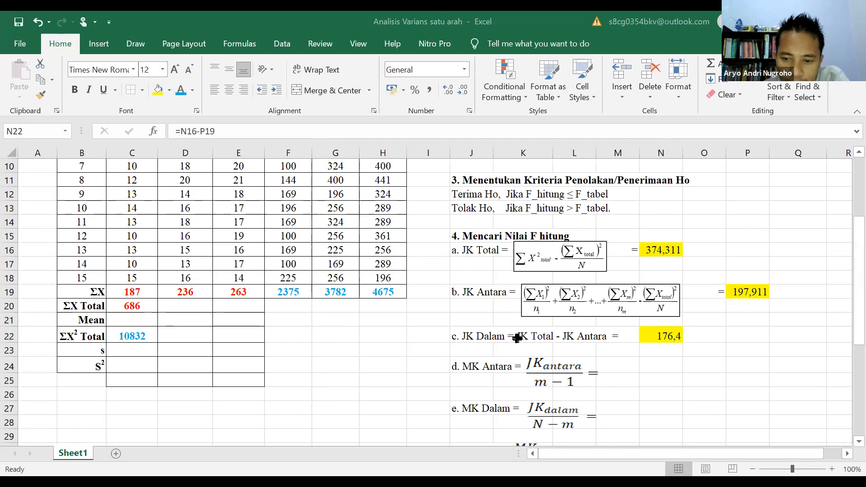
key(alt+Tab)
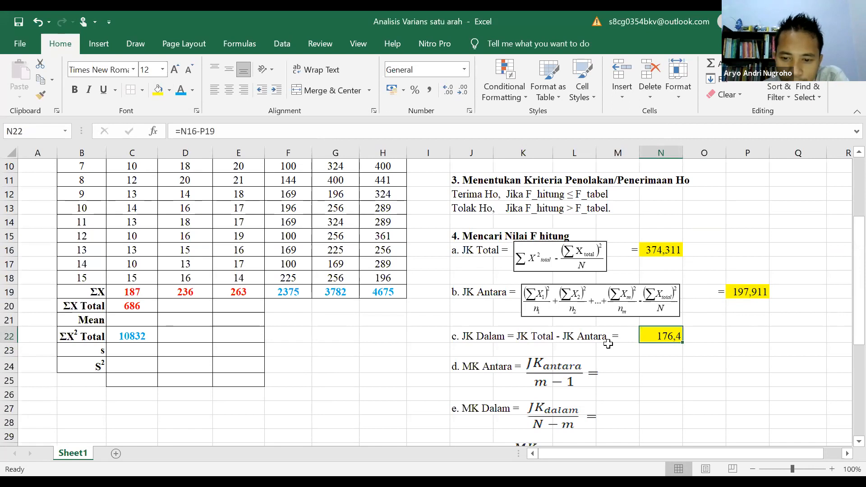
scroll(608, 344, down, 1)
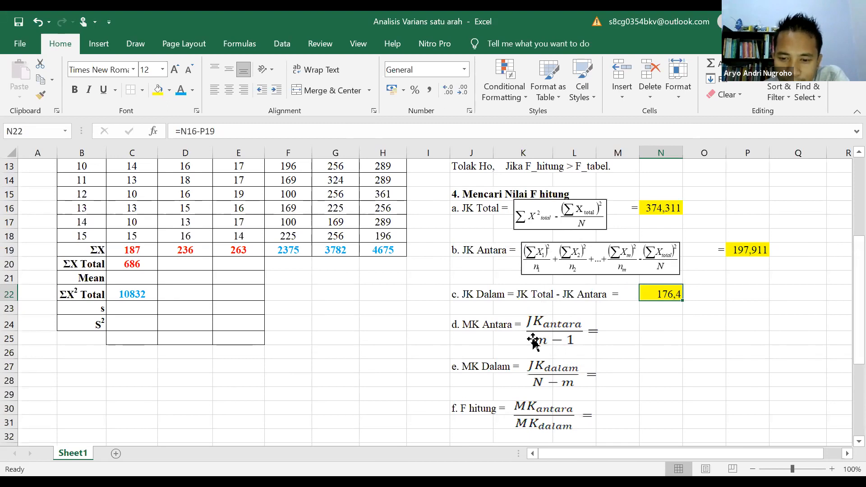
click(744, 321)
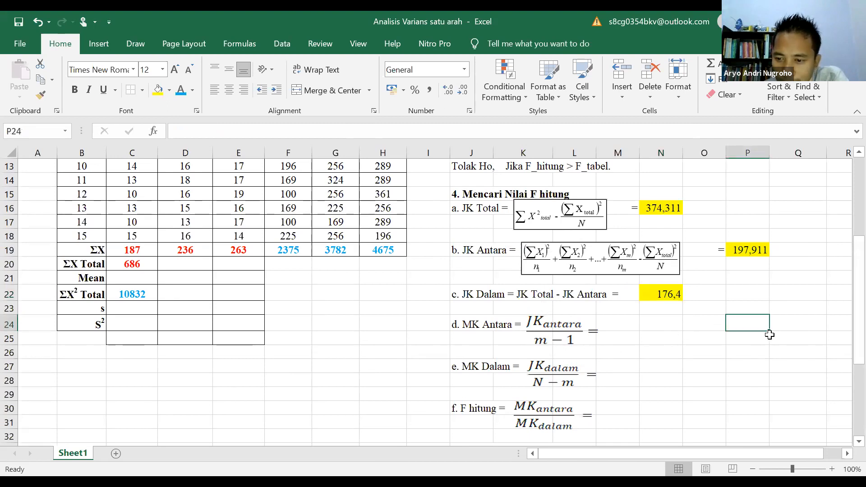
text(m=3)
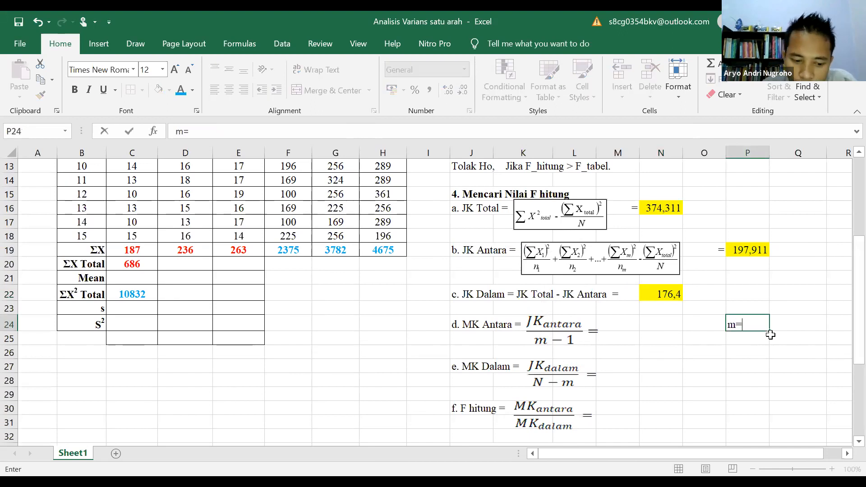
key(Return)
click(759, 322)
scroll(213, 232, up, 4)
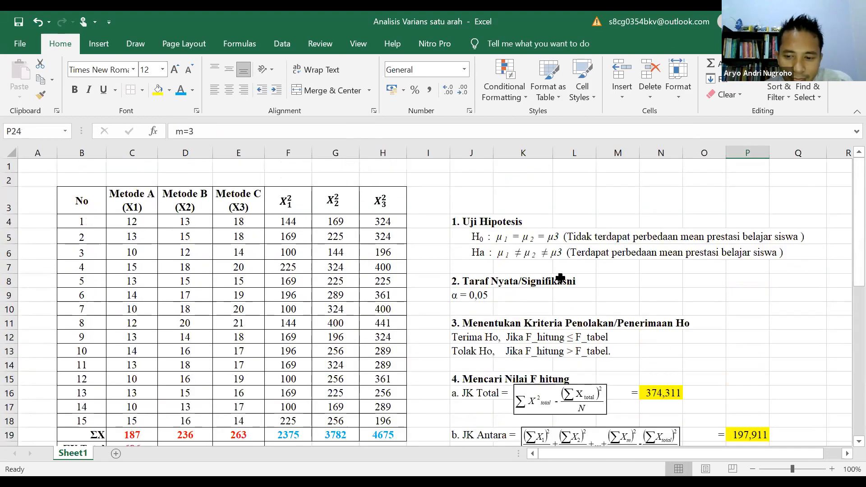
scroll(561, 276, down, 3)
scroll(730, 343, down, 1)
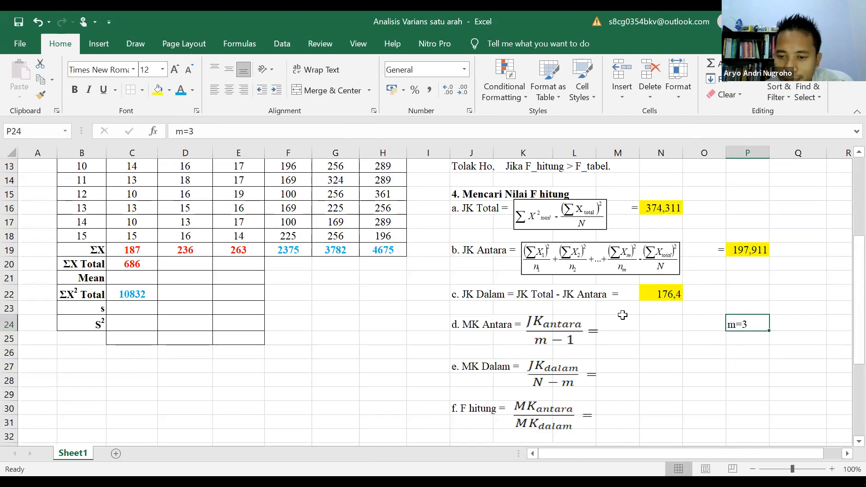
Calculate MK Antara in M24 with =P19/(3-1) and fill the result cell with yellow.
click(635, 323)
text(=)
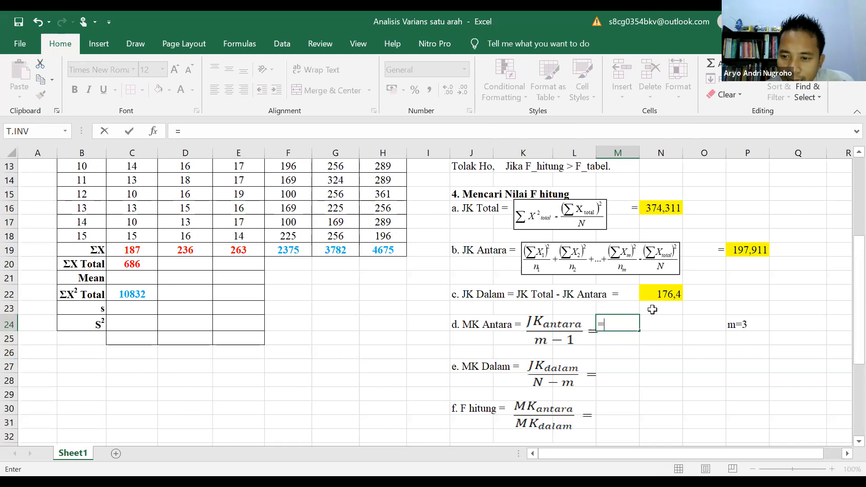
click(744, 249)
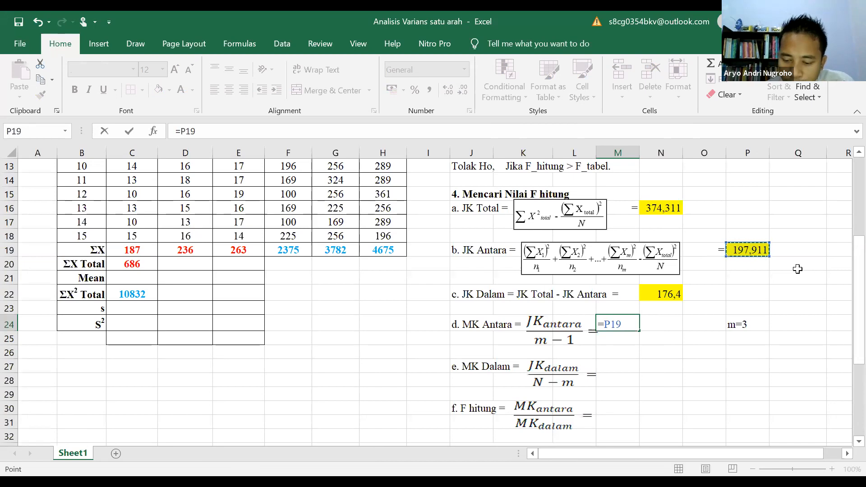
text(/)
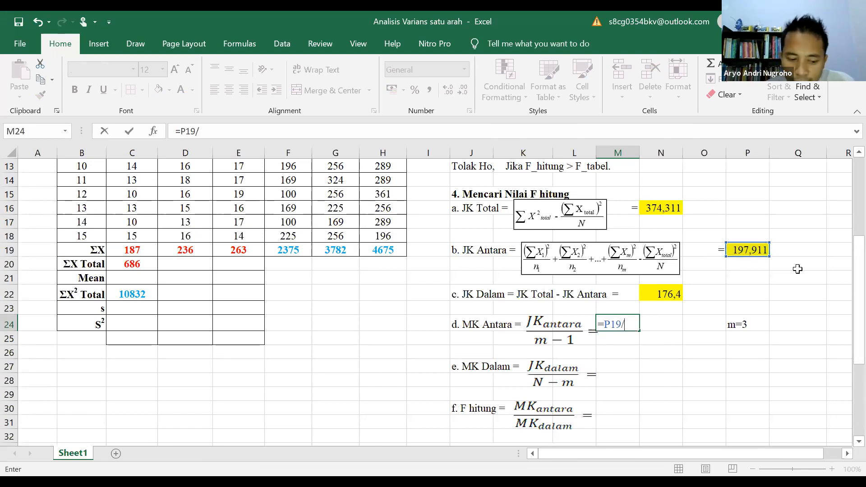
text(()
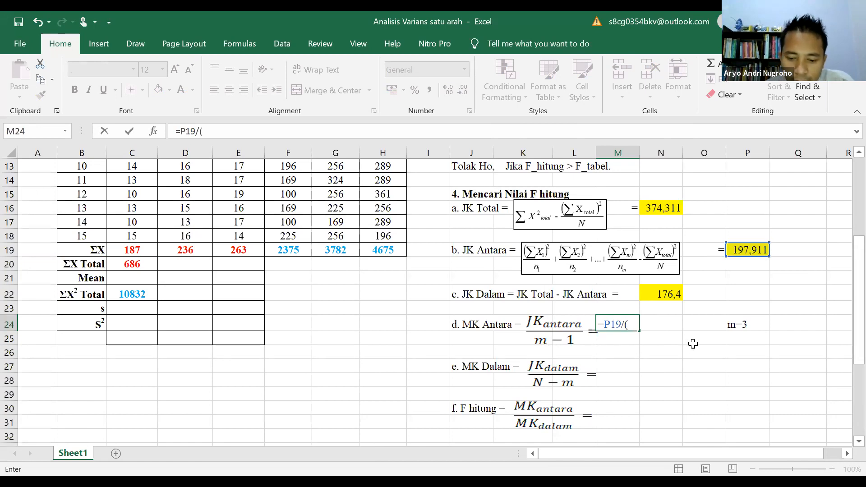
text(3-1))
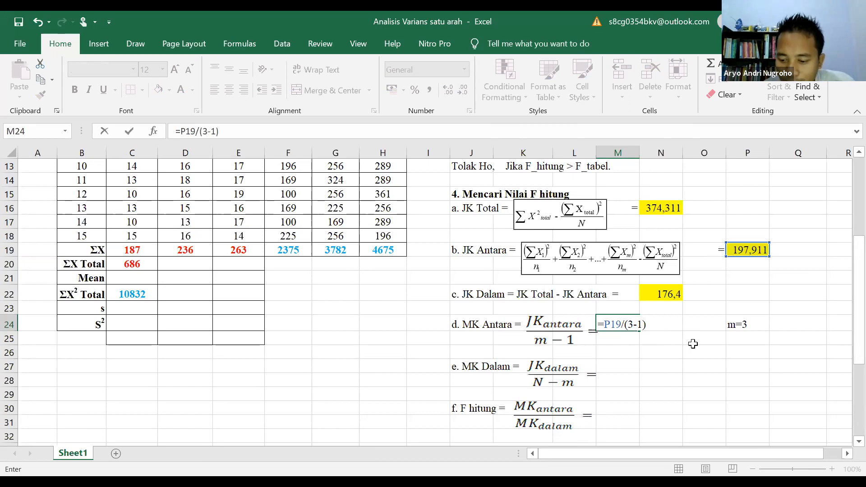
key(Return)
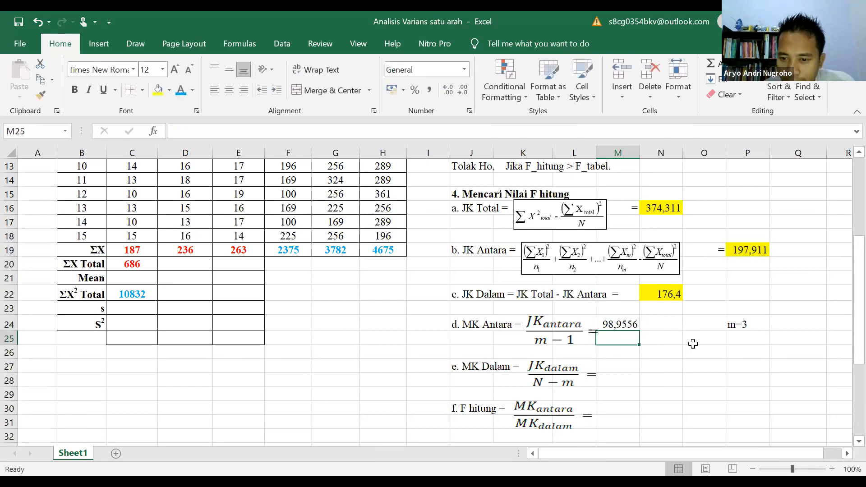
click(624, 328)
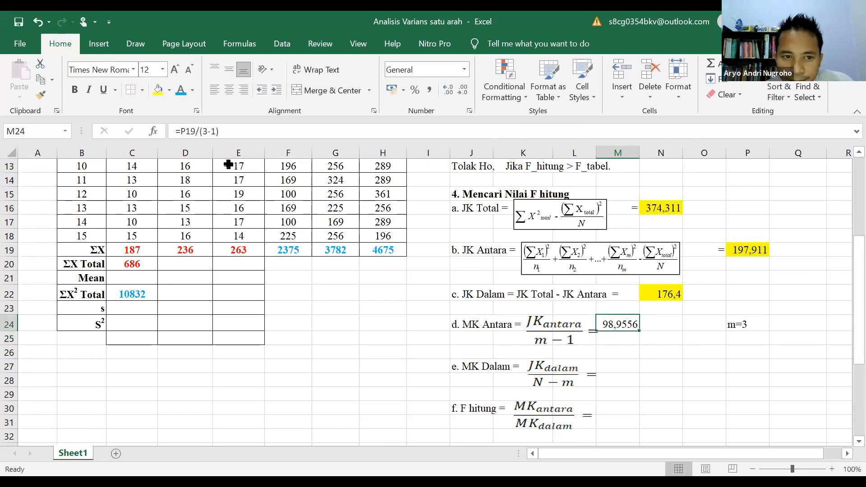
click(158, 95)
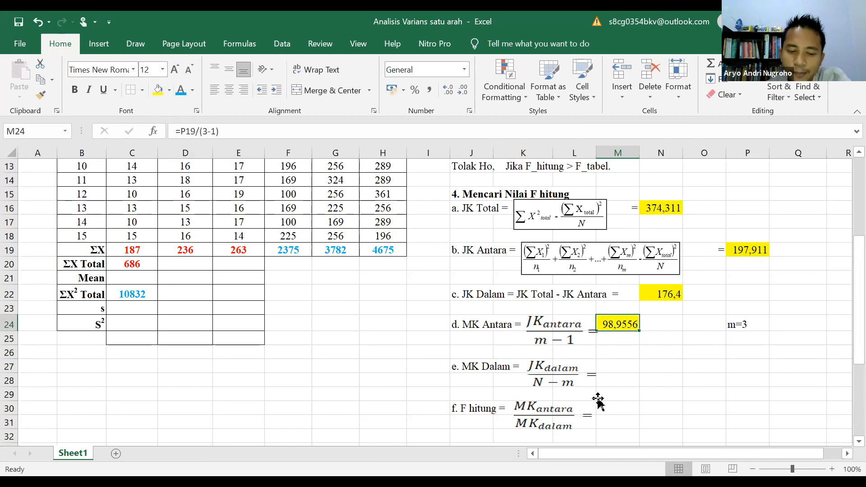
Calculate MK Dalam in M27 with =N22/(45-3) and select the result cell.
key(alt+Tab)
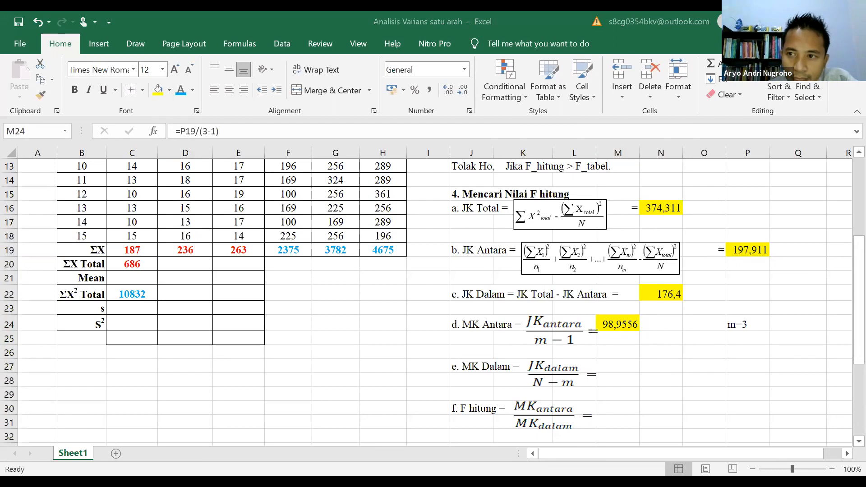
key(alt+Tab)
scroll(621, 319, down, 1)
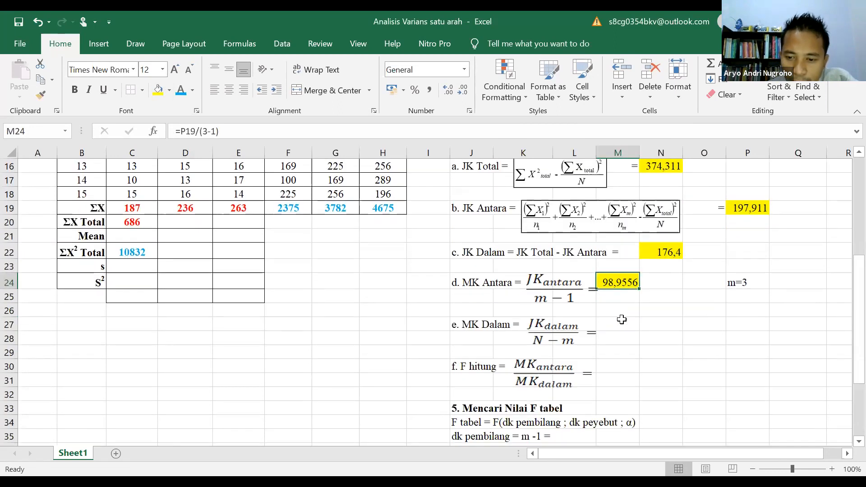
click(622, 319)
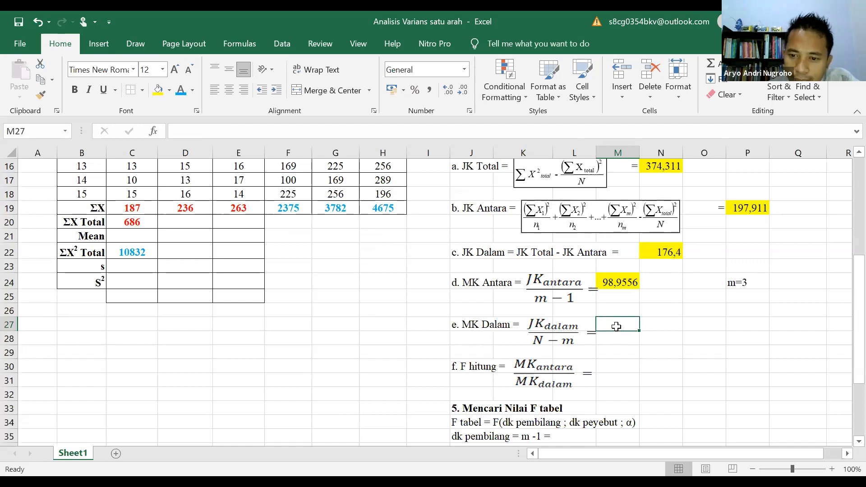
text(=)
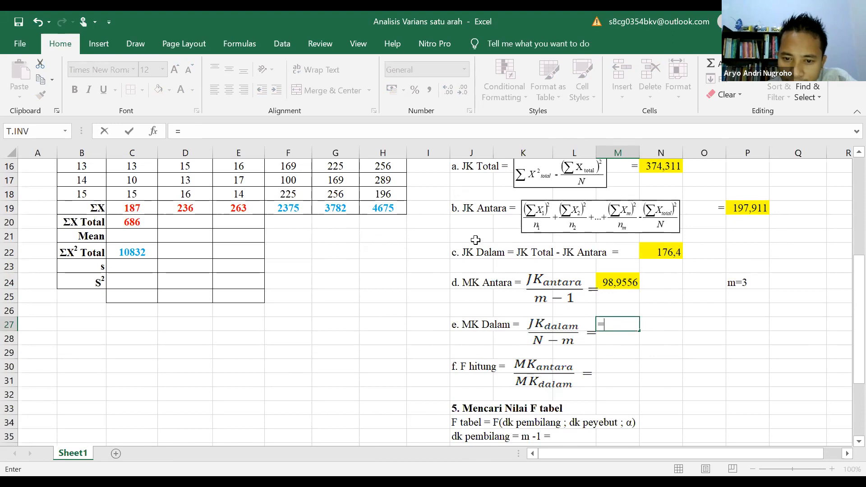
click(652, 249)
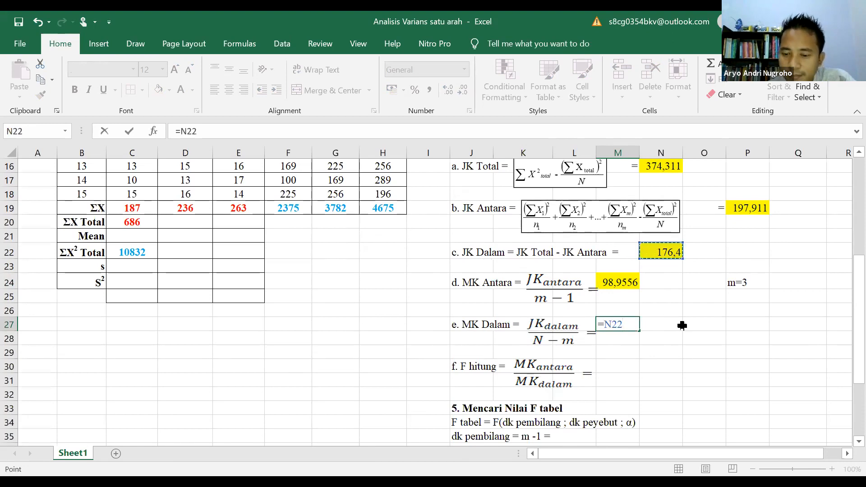
text(/()
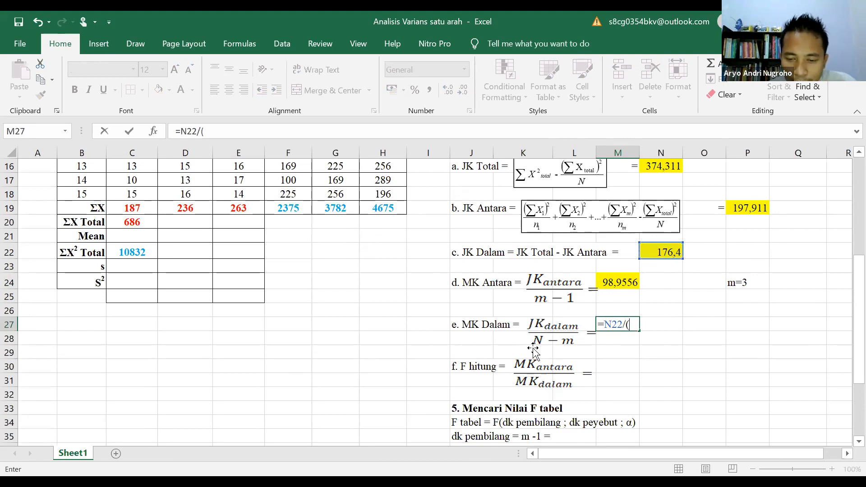
text(45)
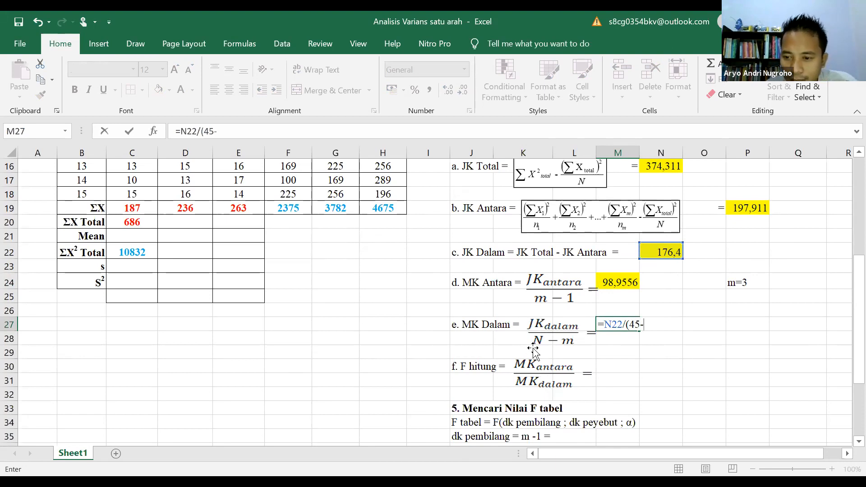
text(-3)
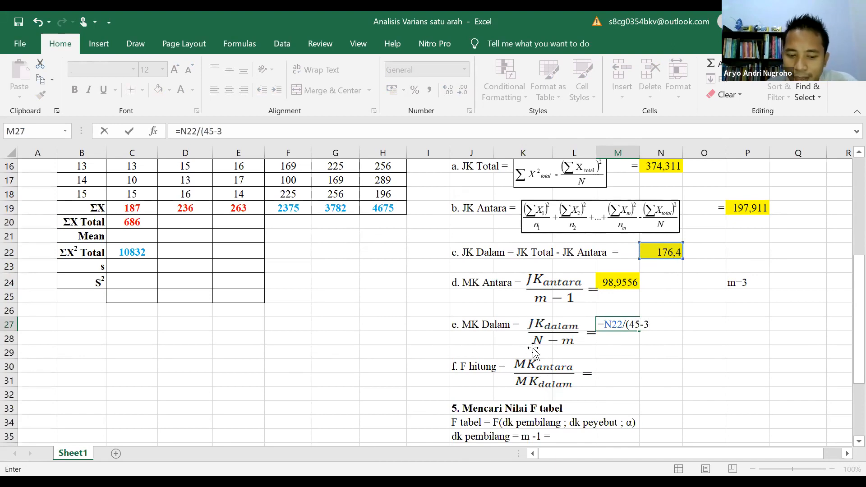
text())
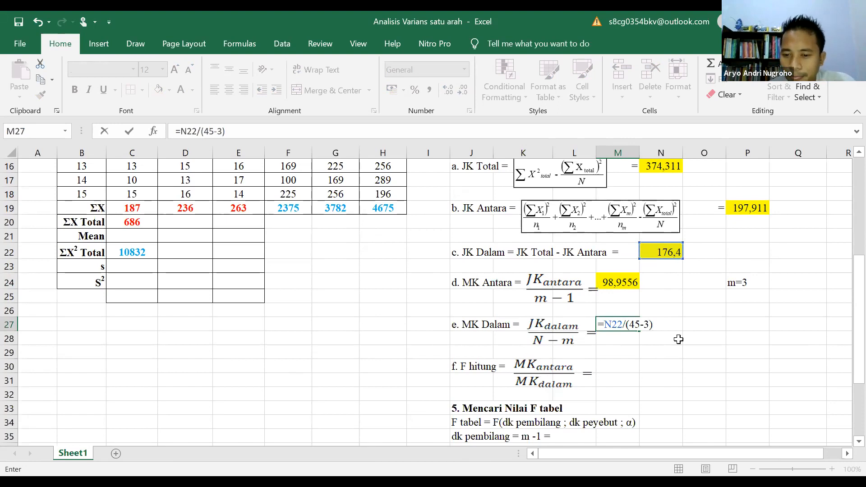
key(Return)
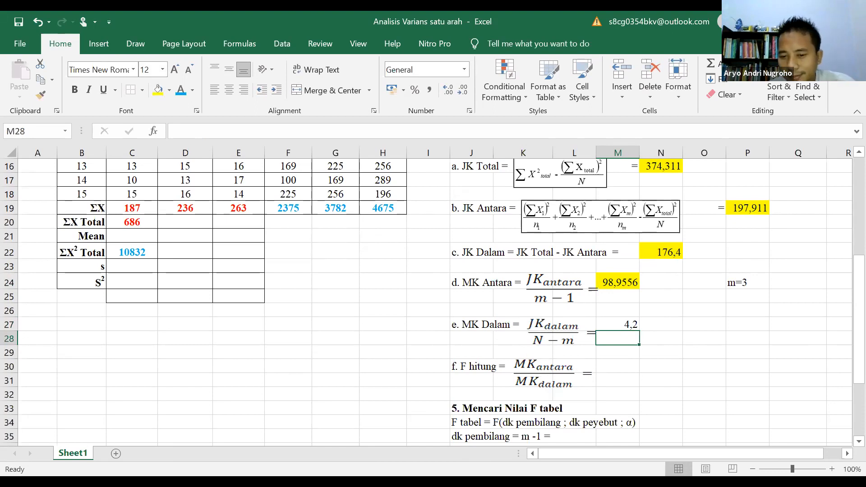
click(624, 324)
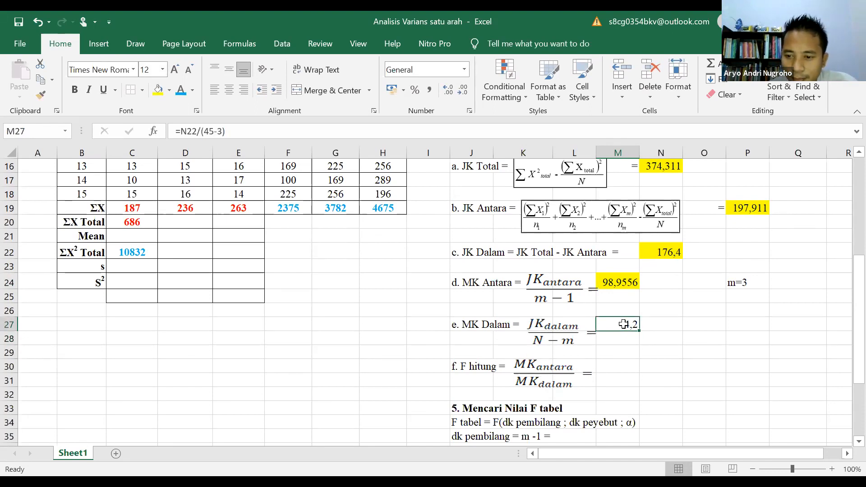
Fill the MK Dalam result cell M27 with yellow.
click(158, 89)
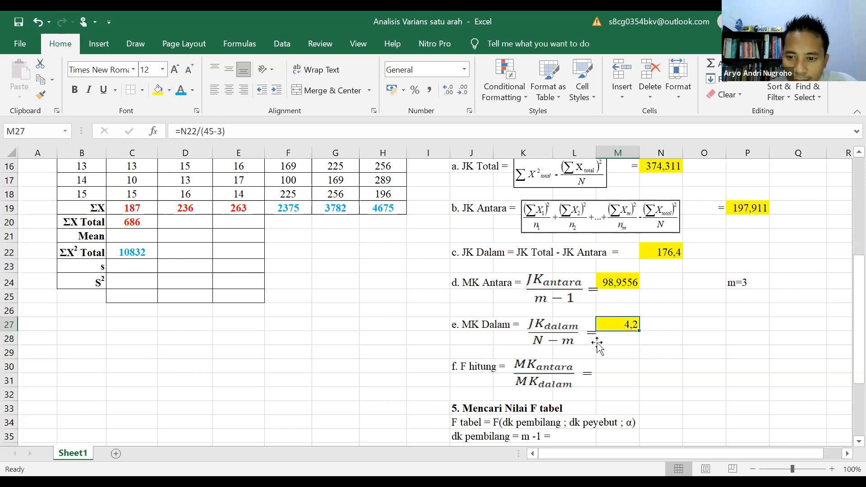
click(684, 343)
Calculate F hitung in M30 with =M24/M27 and select the result cell.
scroll(688, 345, down, 1)
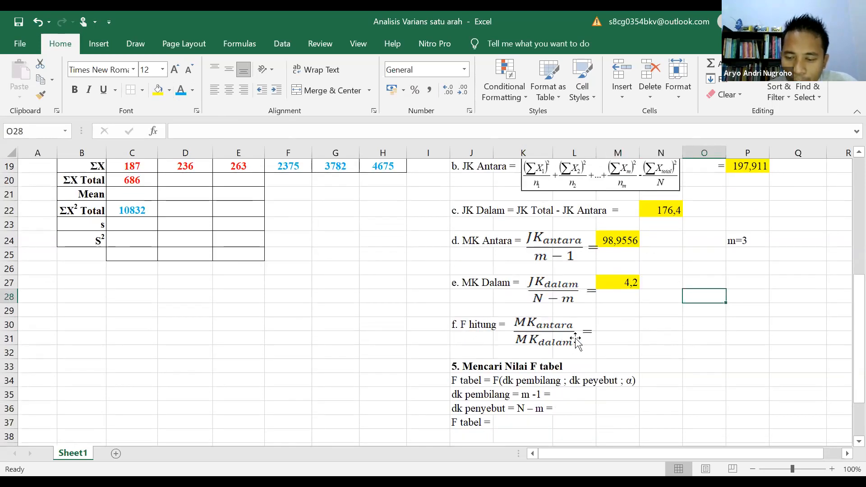
click(618, 324)
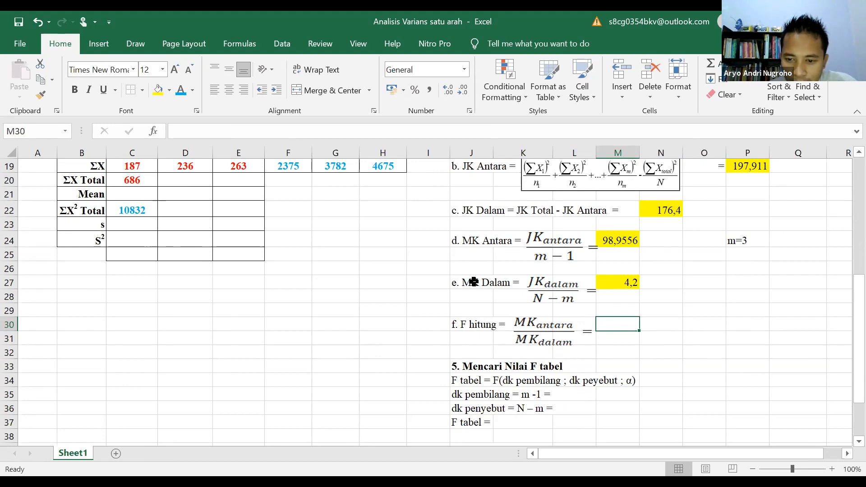
text(=)
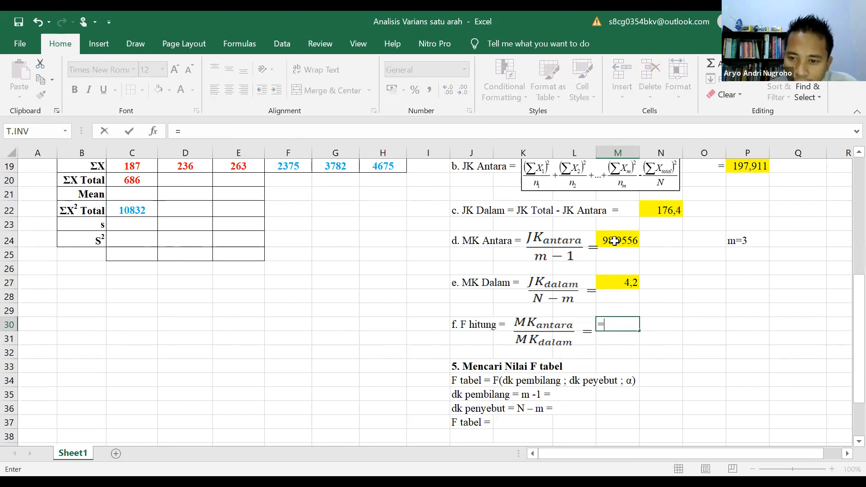
click(614, 241)
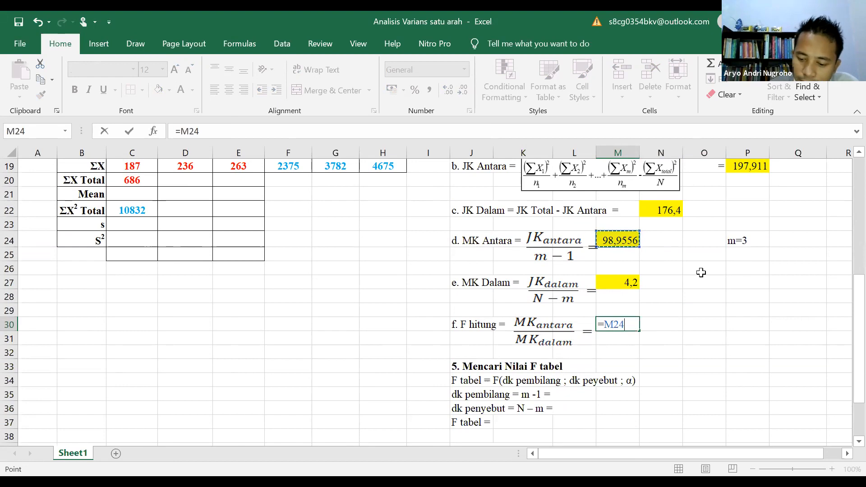
text(/)
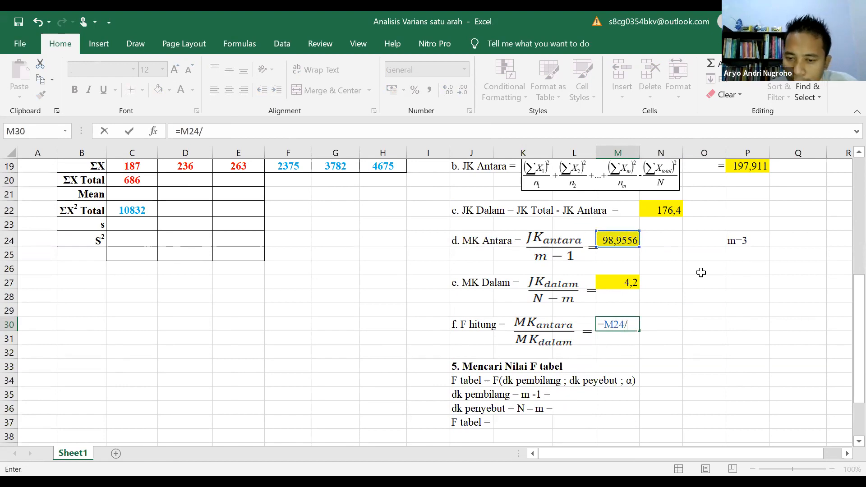
click(623, 283)
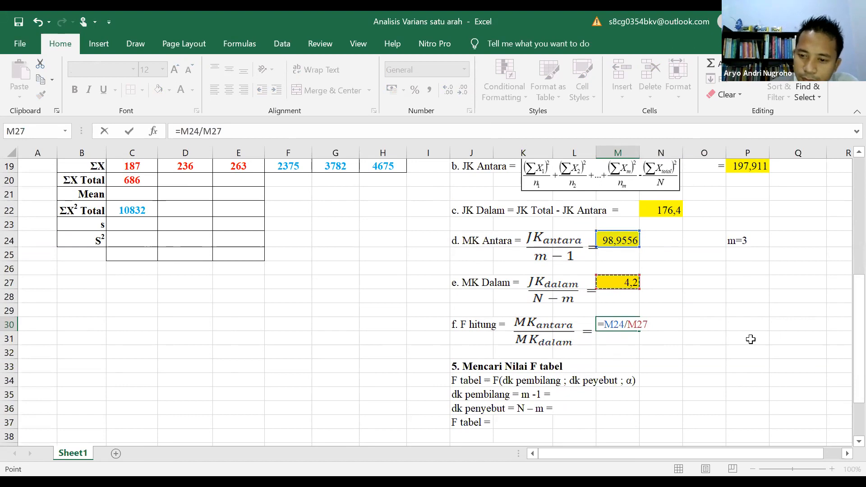
key(Return)
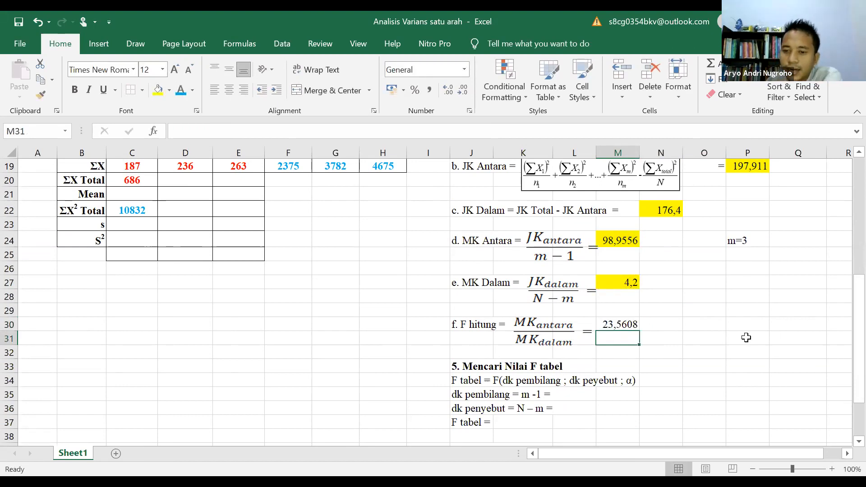
key(alt+Tab)
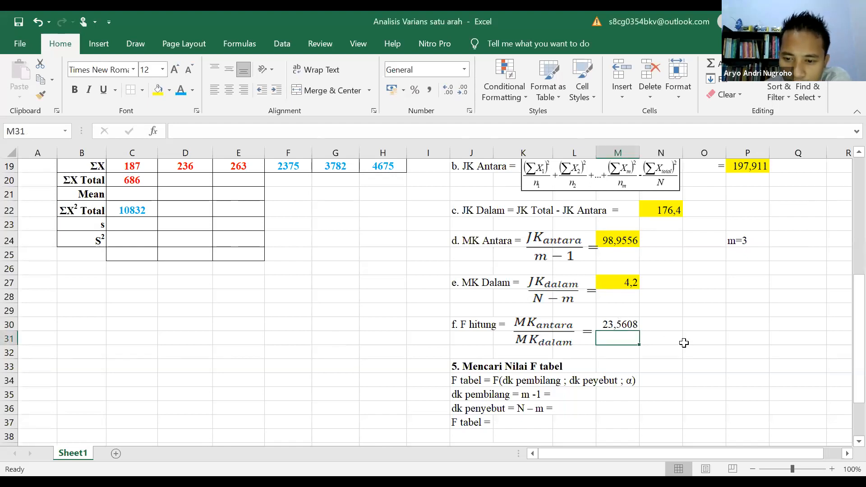
scroll(683, 343, down, 1)
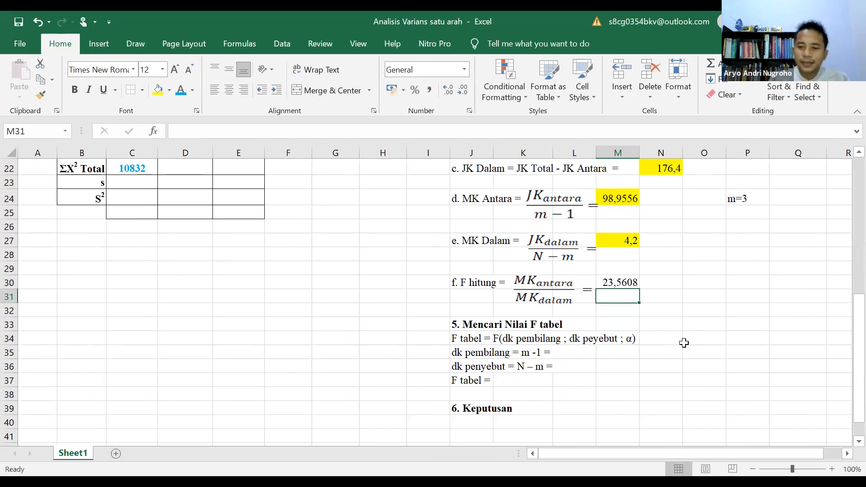
click(622, 281)
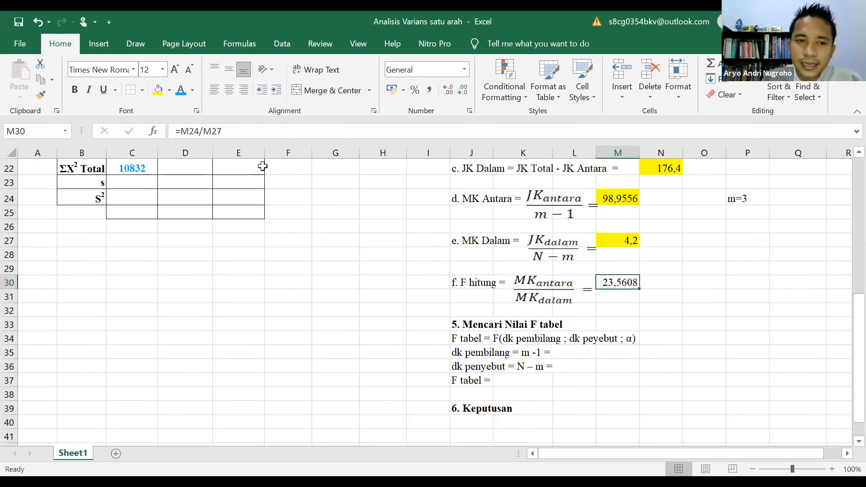
Fill the F hitung result in M30 with yellow and insert a blank row above the "F tabel =" row.
click(157, 90)
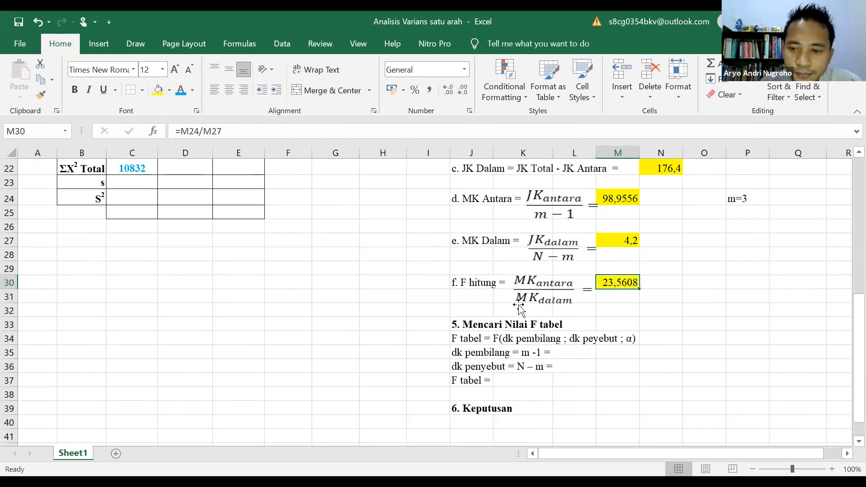
click(584, 350)
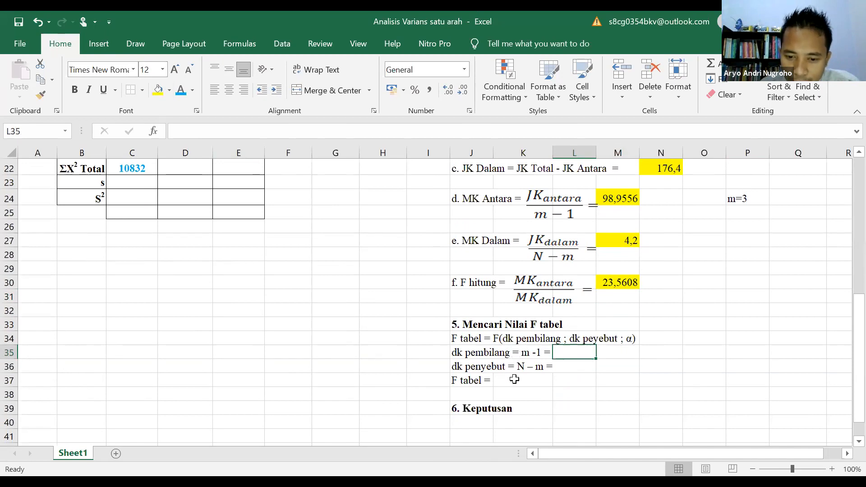
scroll(562, 378, down, 1)
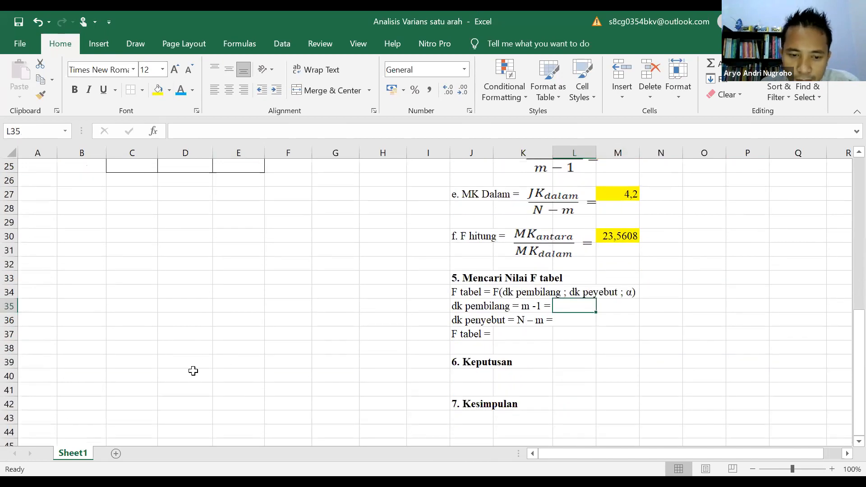
click(9, 332)
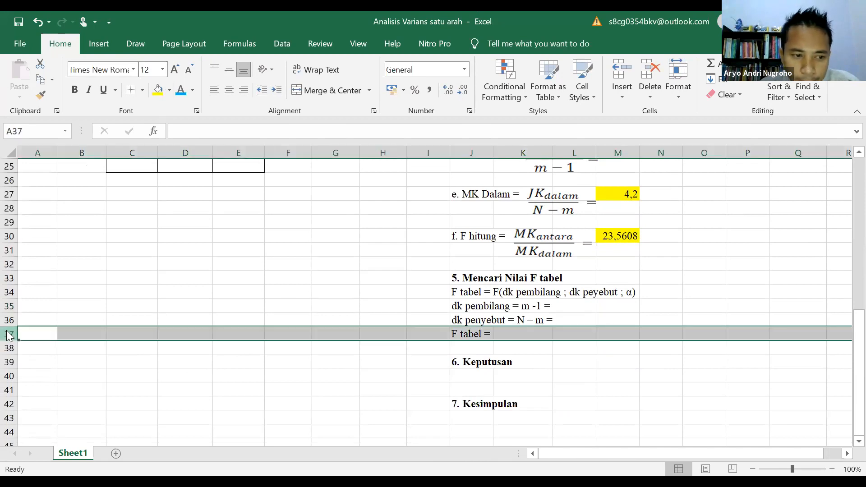
right_click(38, 230)
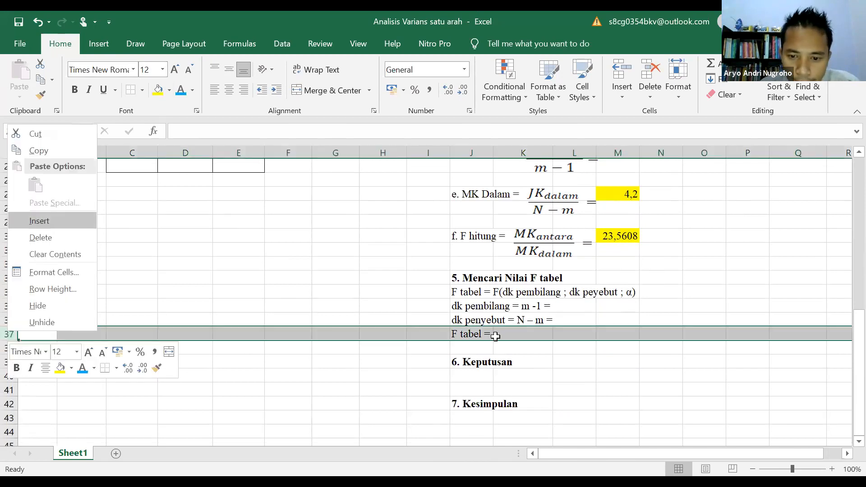
click(38, 224)
Copy the α symbol from the F tabel formula text in J34 into the blank cell J37.
click(626, 292)
click(471, 290)
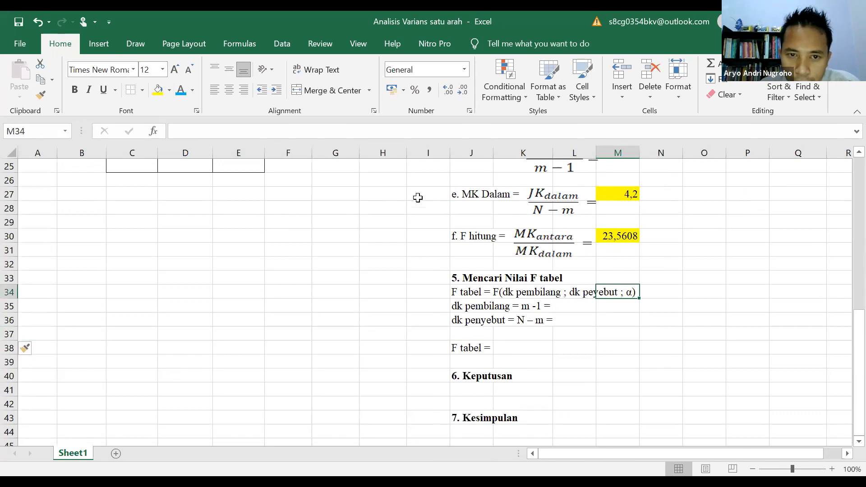
double_click(341, 134)
key(ctrl+c)
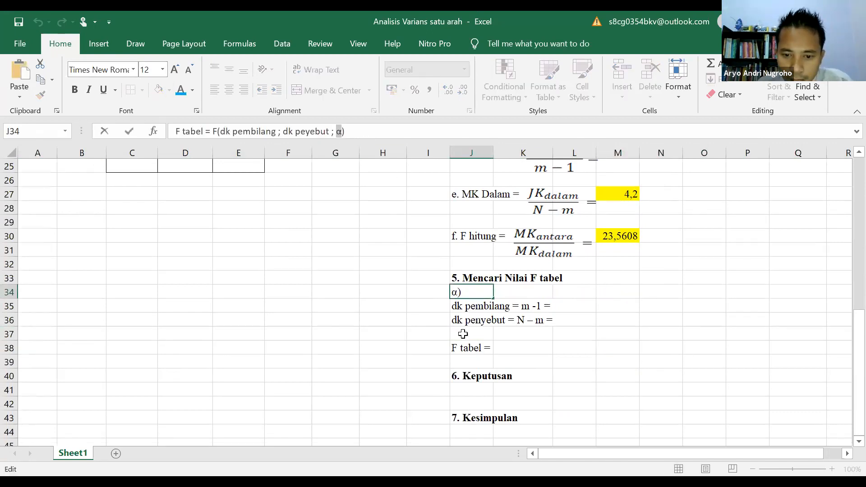
click(463, 333)
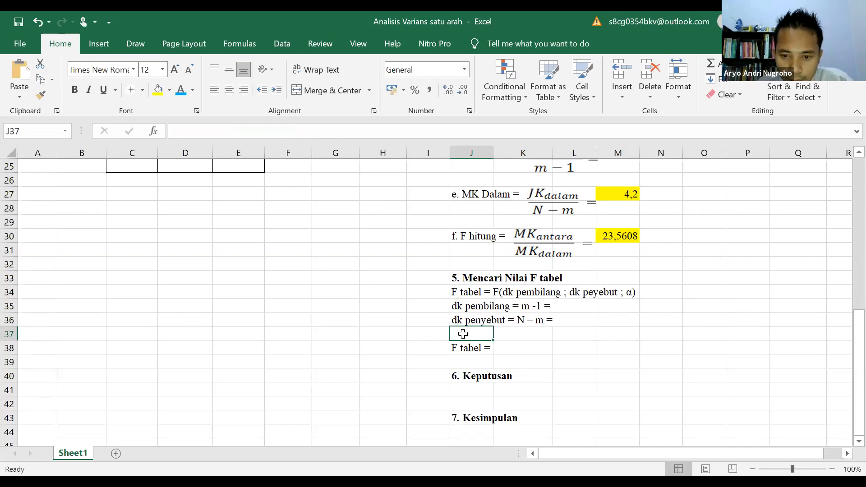
key(ctrl+v)
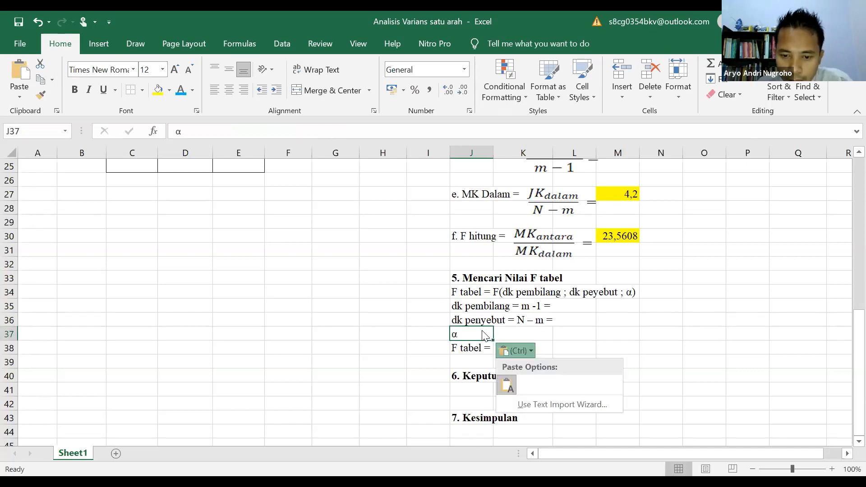
Complete the label in J37 as "α =" and right-align it.
click(202, 132)
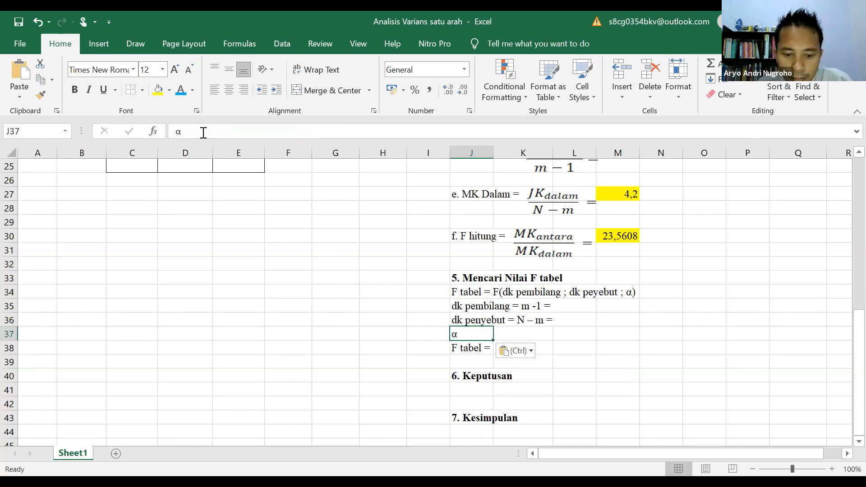
click(202, 132)
text(=)
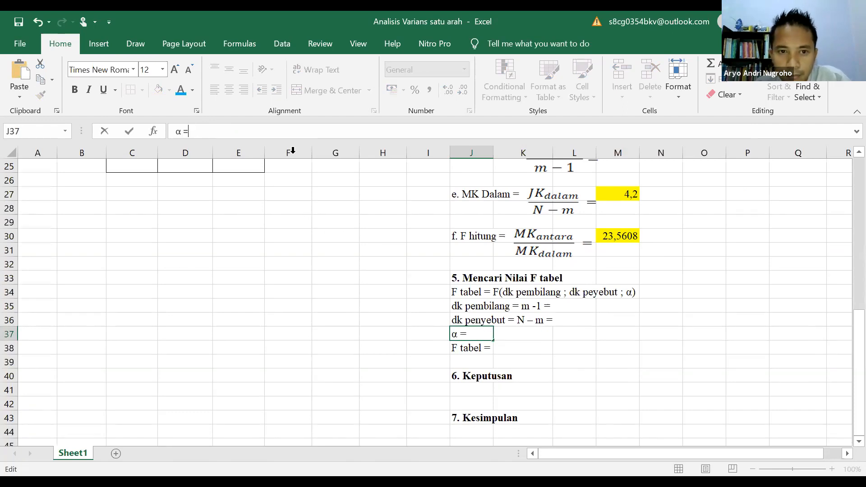
click(553, 336)
click(470, 335)
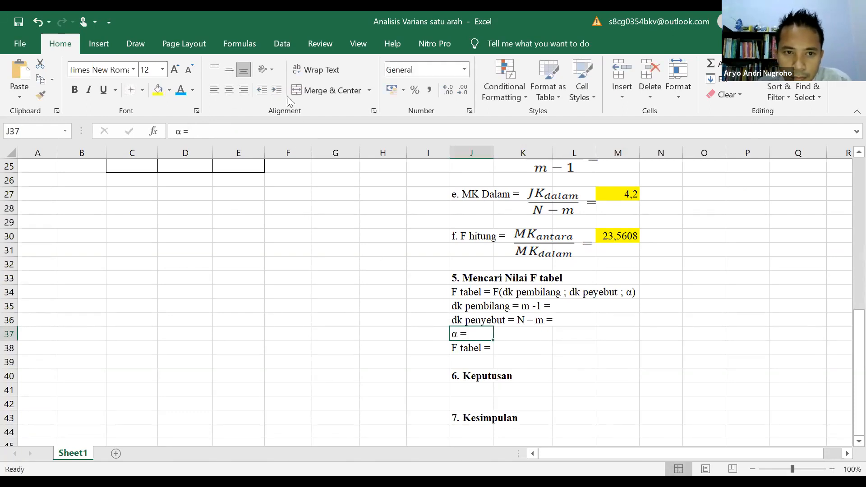
click(244, 90)
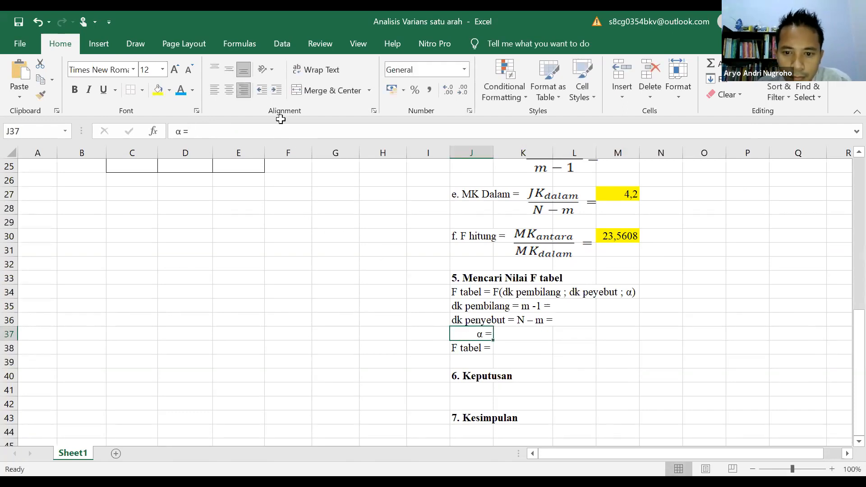
click(514, 334)
Calculate dk pembilang in L35 with the formula =3-1.
click(574, 308)
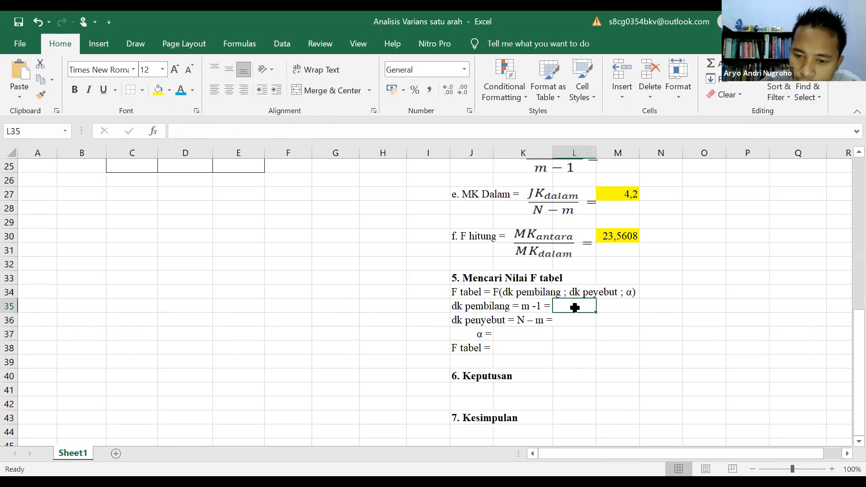
text(=3-1)
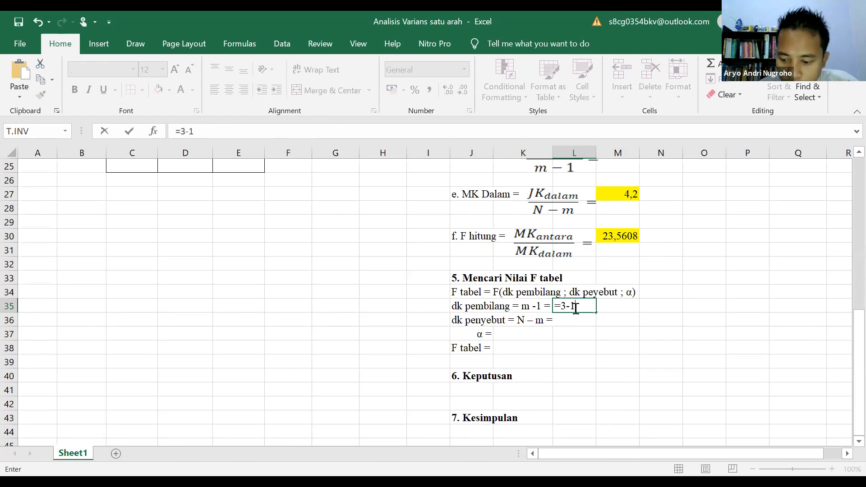
key(Return)
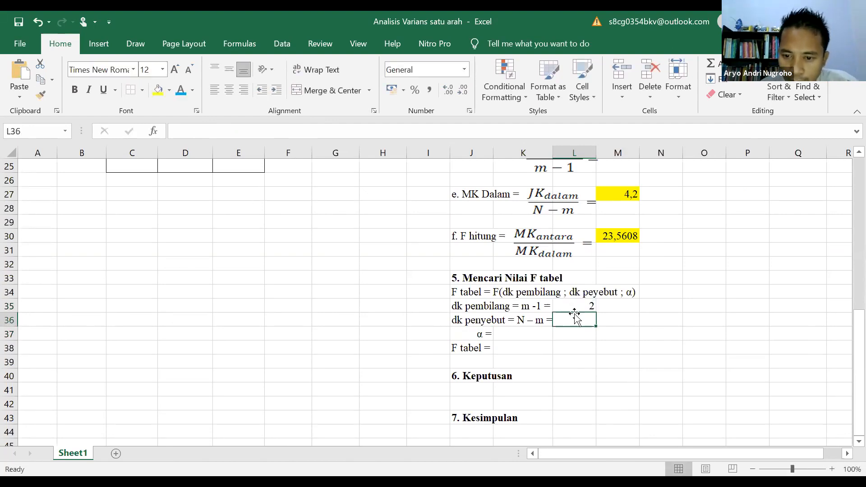
Set the font color of the dk pembilang result in L35 to red.
click(575, 306)
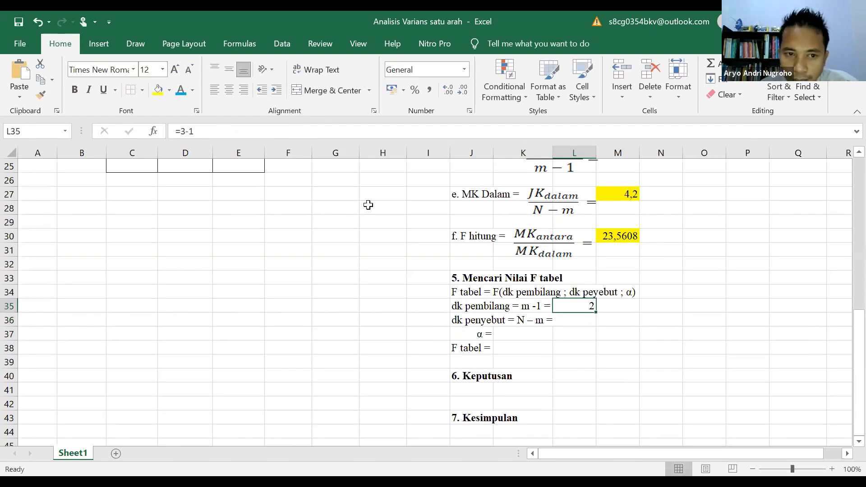
click(158, 93)
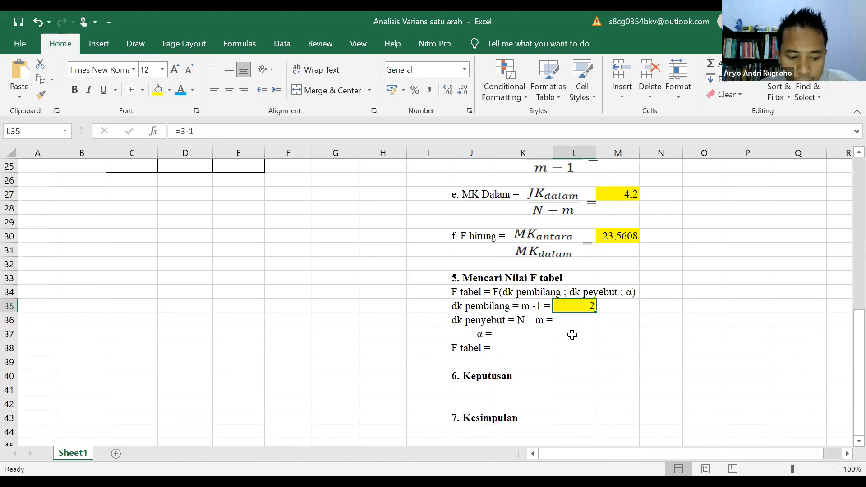
key(ctrl+z)
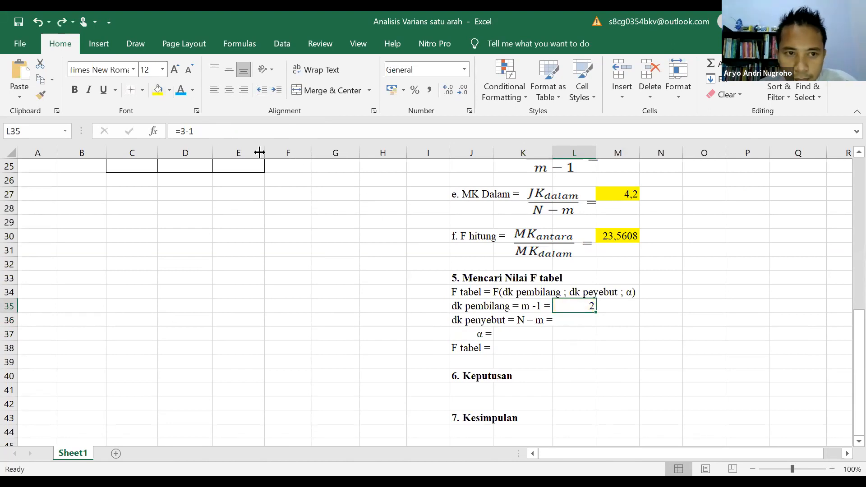
click(180, 90)
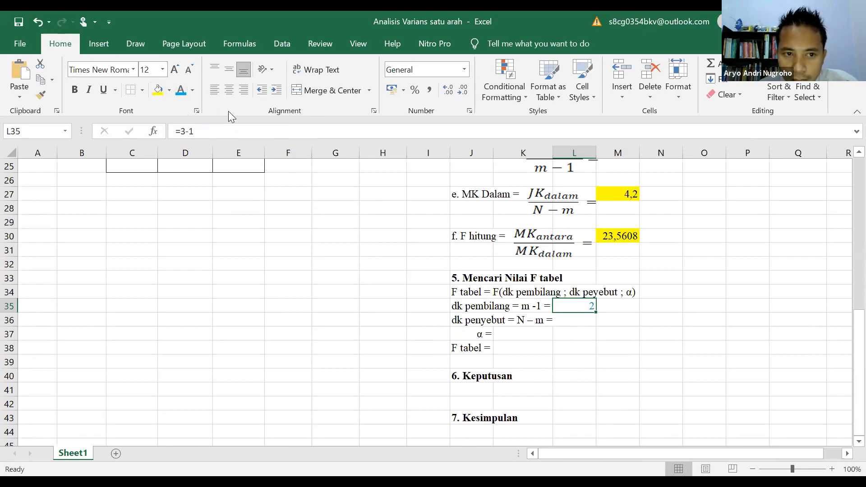
click(192, 90)
click(191, 215)
Calculate dk penyebut in L36 with the formula =45-3 and color the result red.
key(Return)
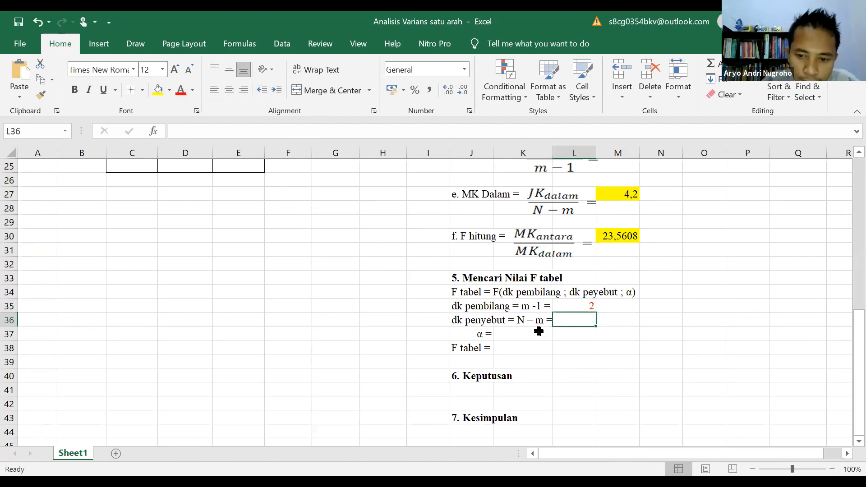
text(45)
key(BackSpace)
key(BackSpace)
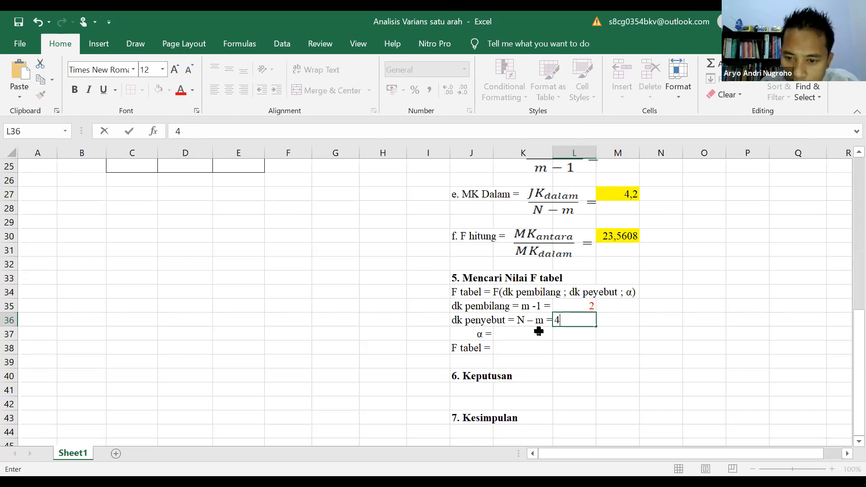
text(=45)
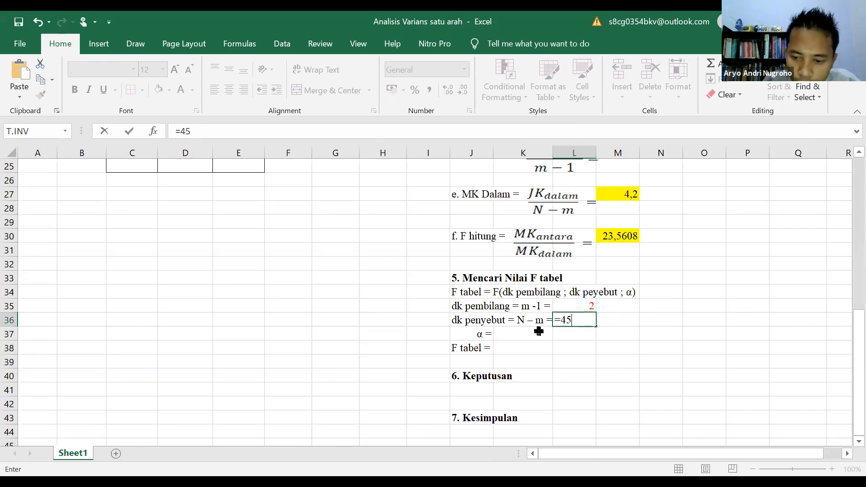
text(-)
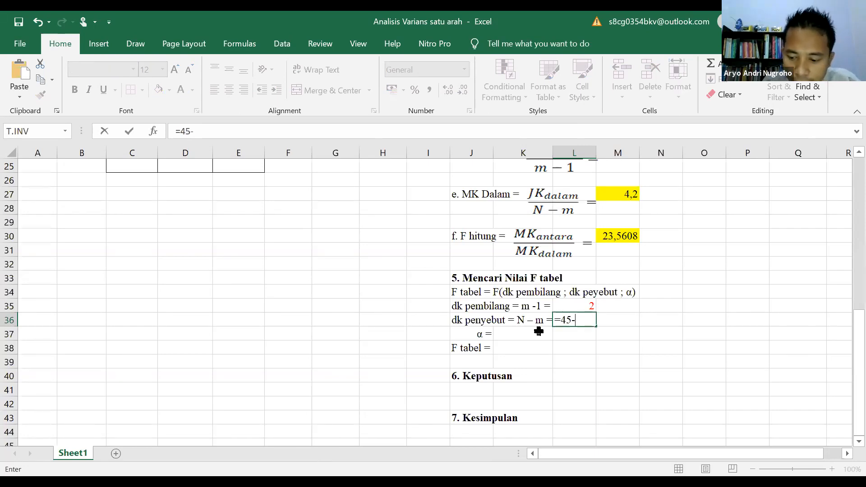
text(3)
key(Return)
click(575, 321)
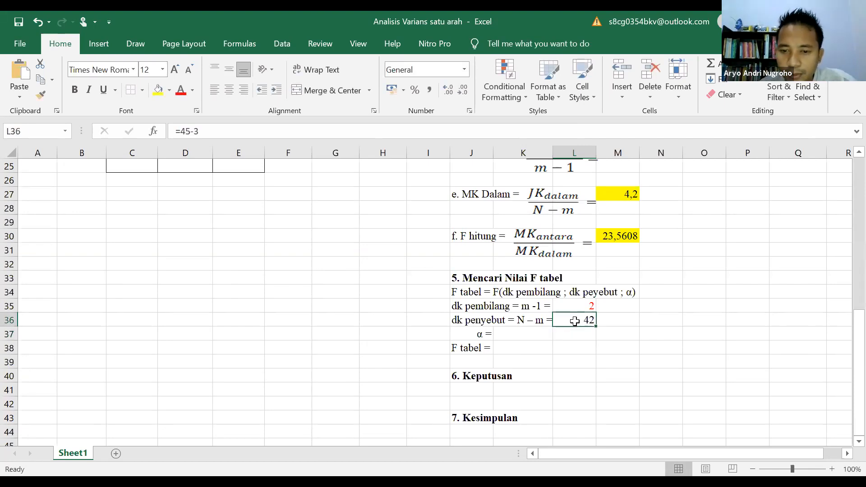
click(180, 89)
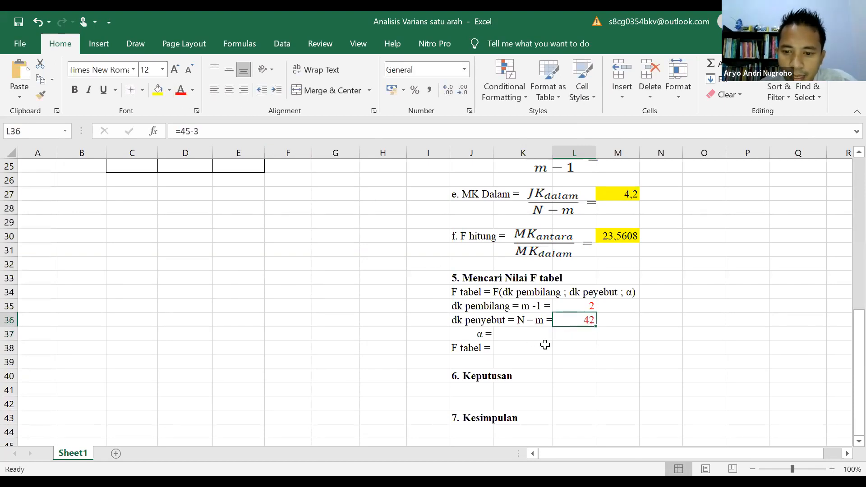
Enter 0,05 as the α value in K37.
click(536, 334)
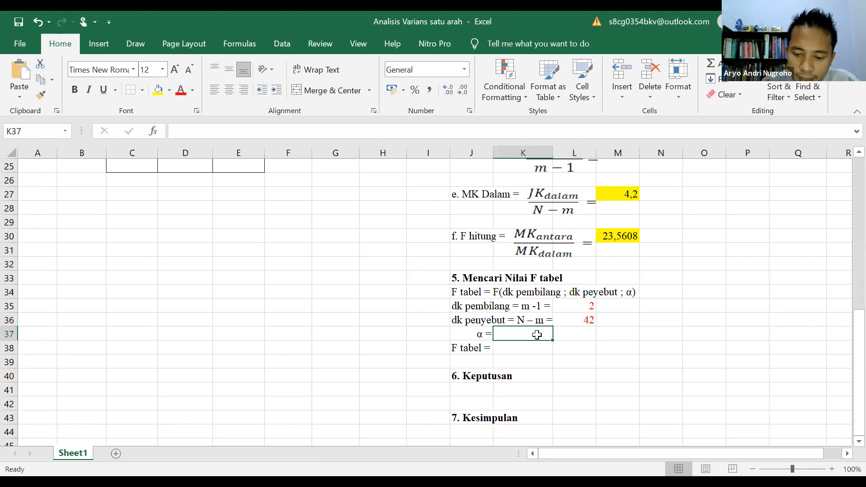
text(0,05)
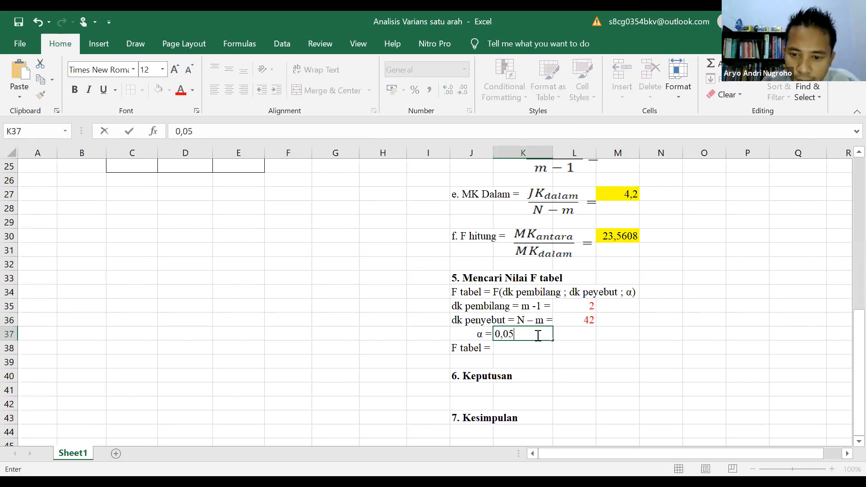
key(Return)
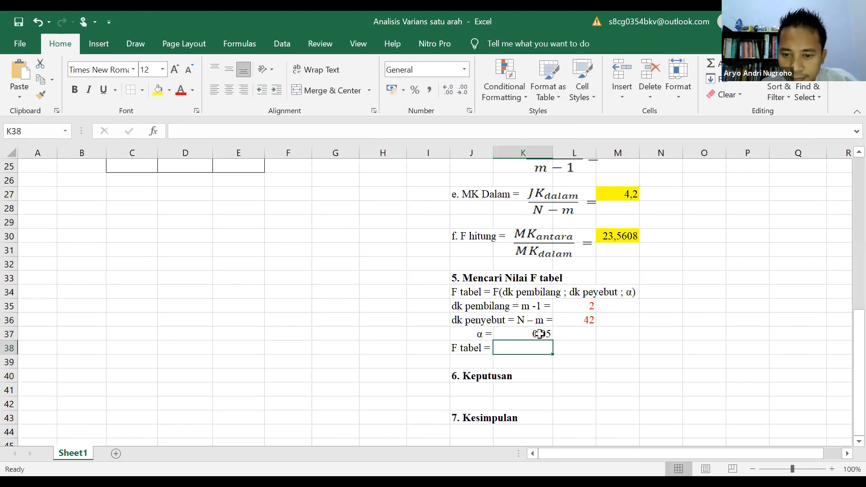
Move the α value from K37 to L37 and color it red.
click(540, 333)
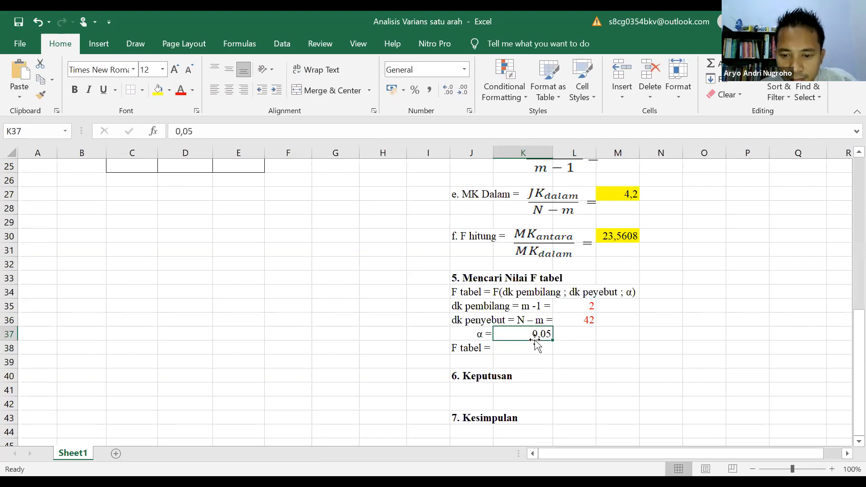
drag(553, 337, 595, 337)
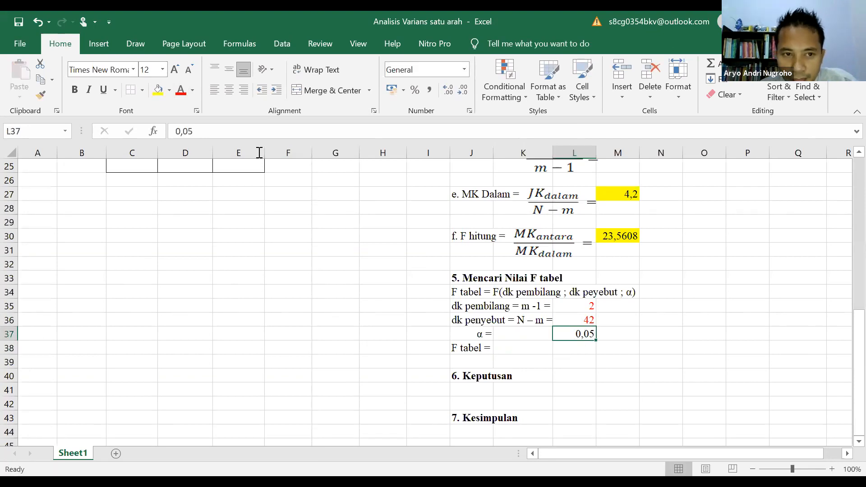
click(180, 90)
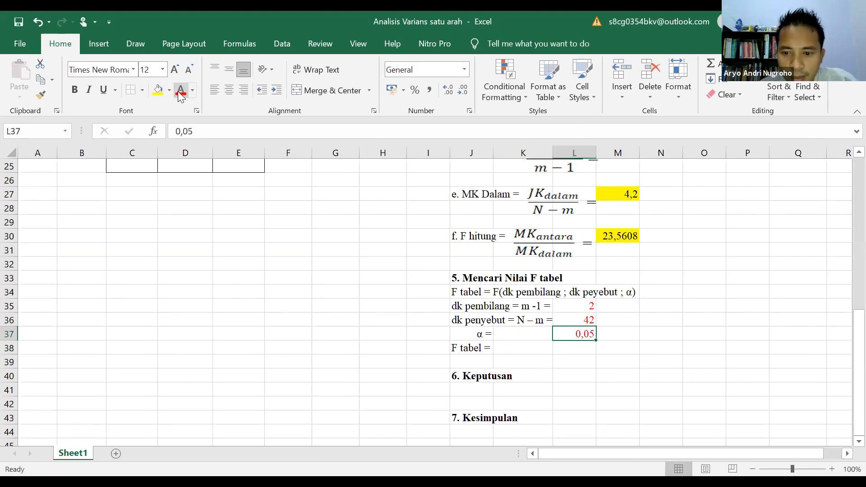
click(669, 351)
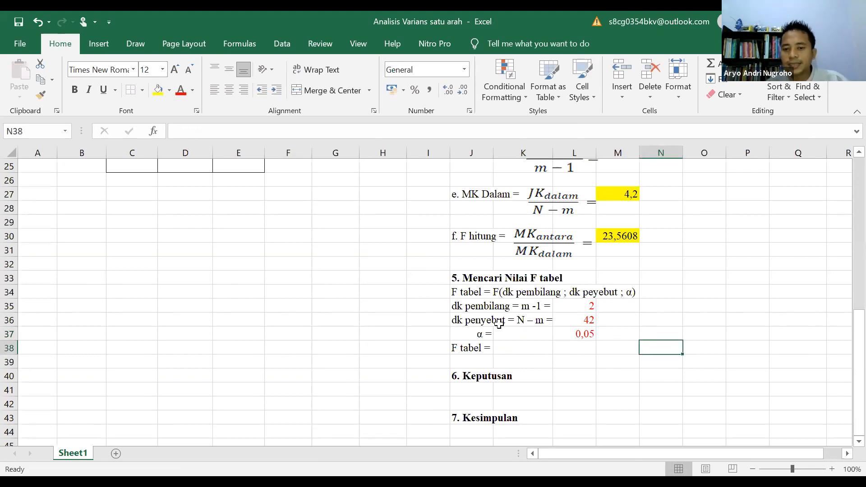
Calculate the F tabel value in K38 with the formula =FINV(L37;L35;L36).
click(505, 347)
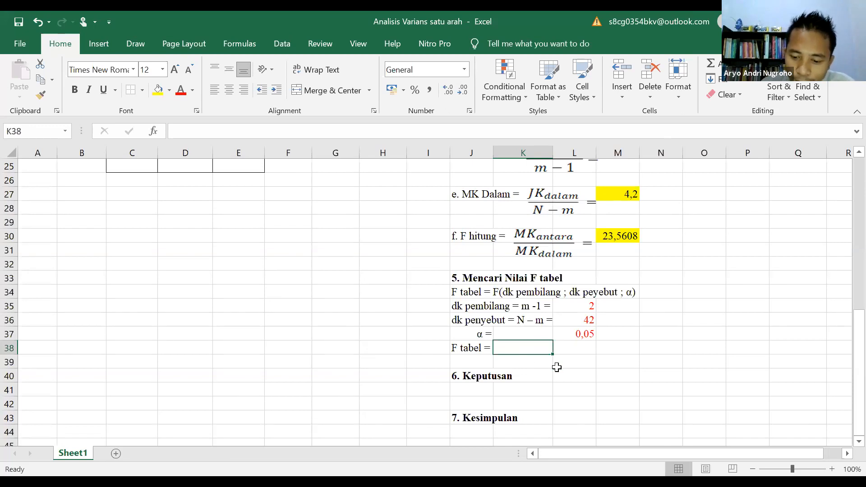
text(=)
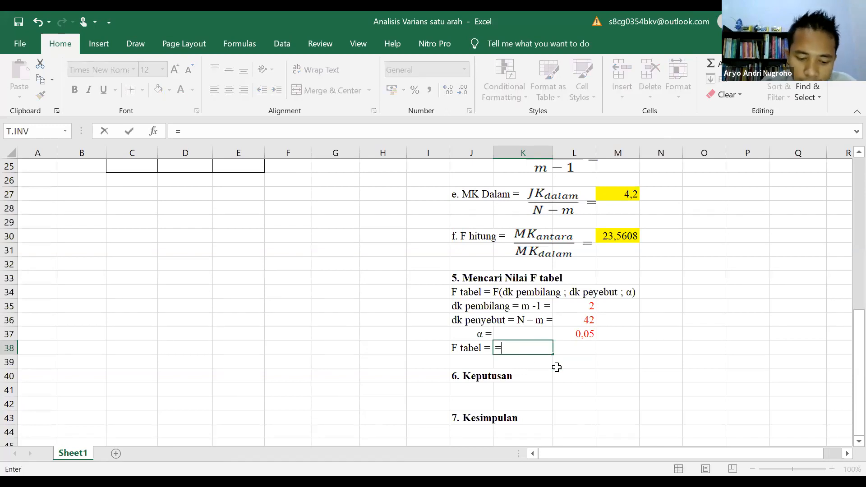
text(F)
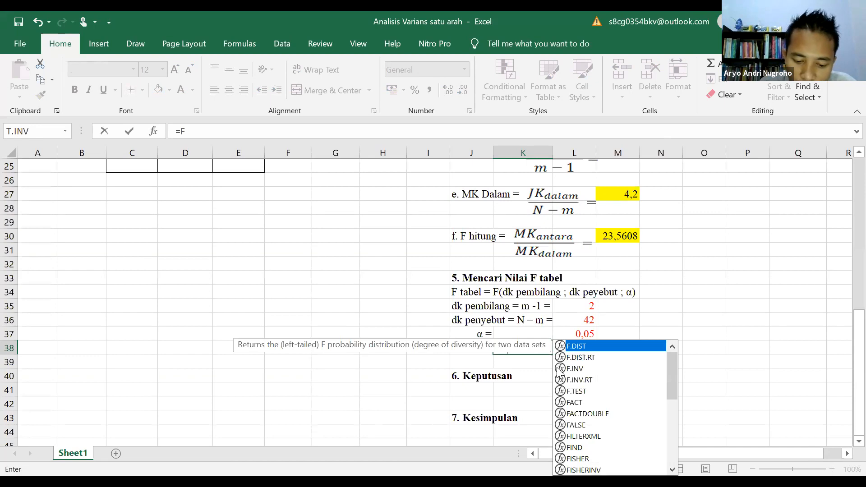
text(inv)
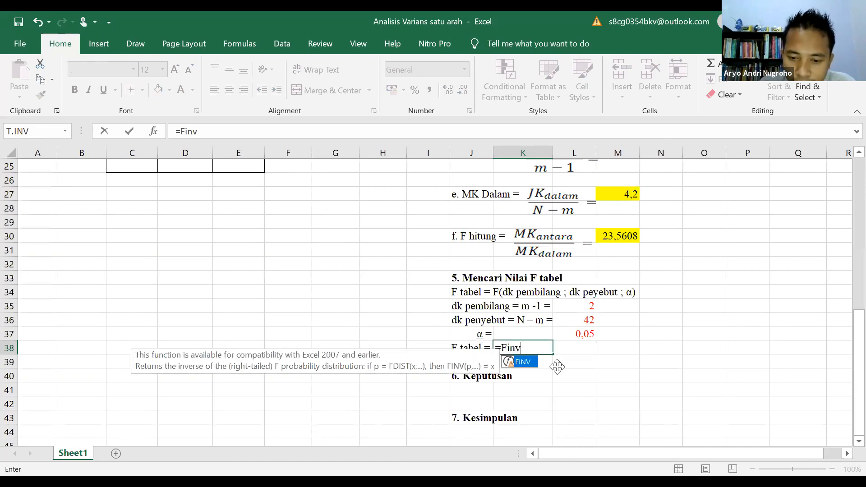
text(()
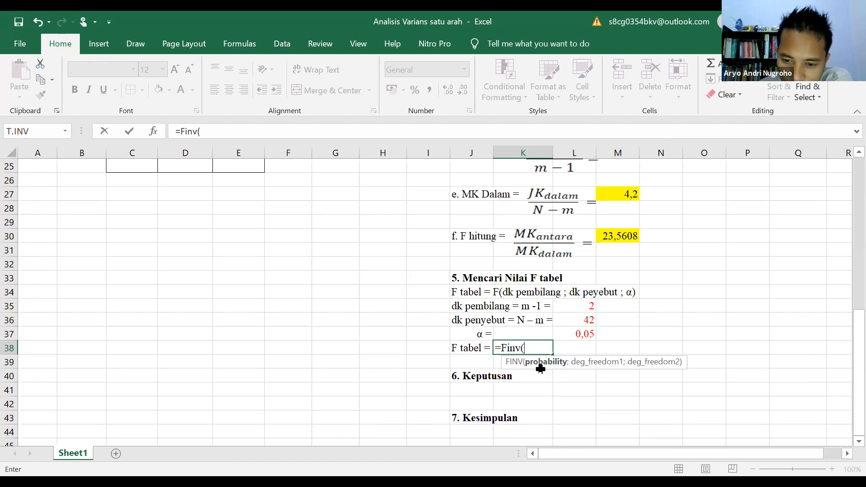
click(579, 333)
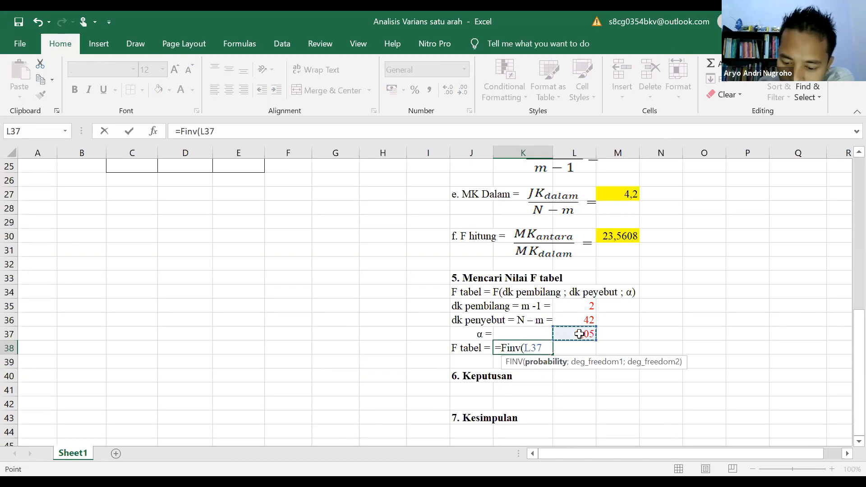
text(;)
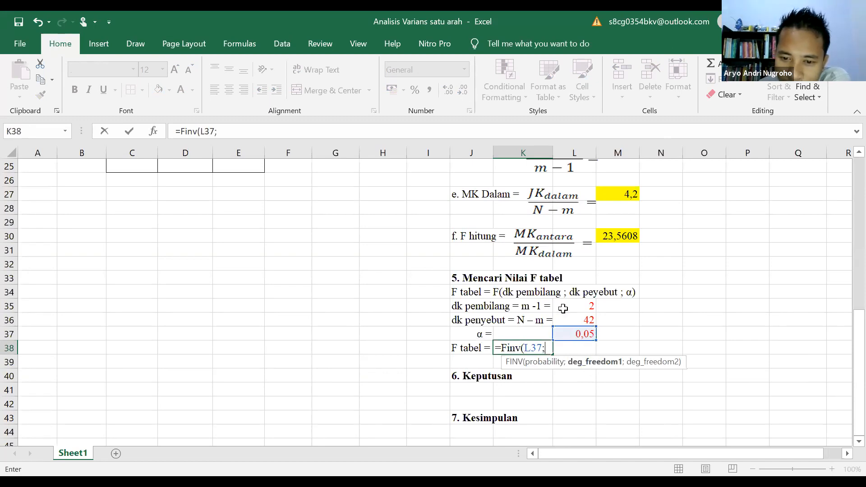
click(588, 306)
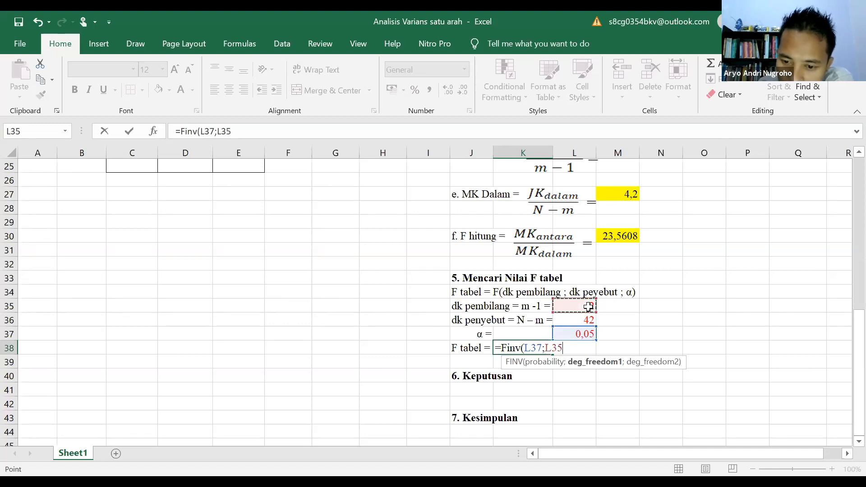
text(;)
click(581, 320)
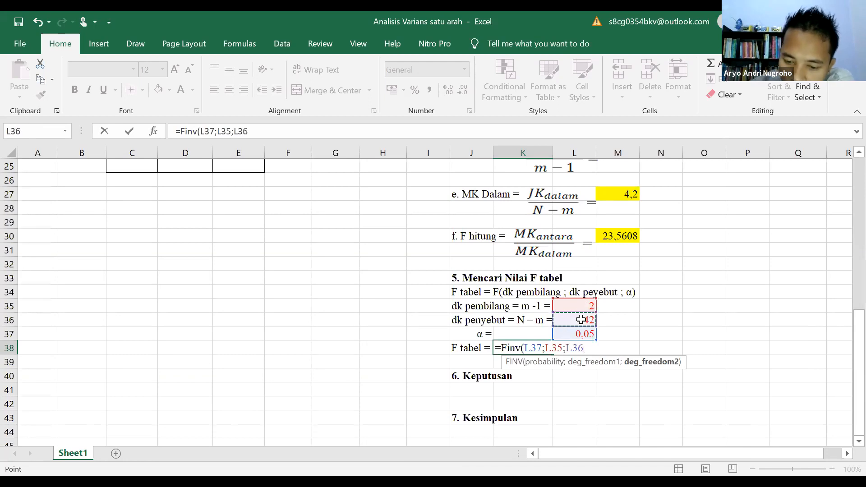
text())
key(Return)
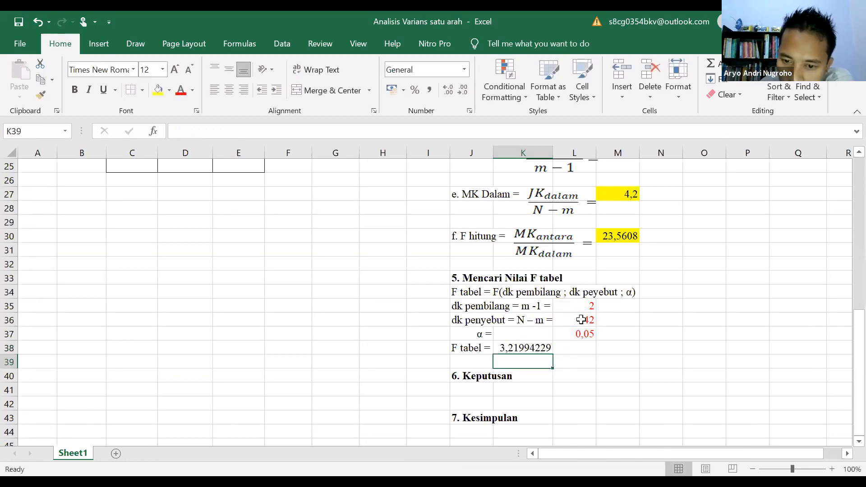
Fill the F tabel result cell K38 with yellow.
click(541, 345)
click(158, 89)
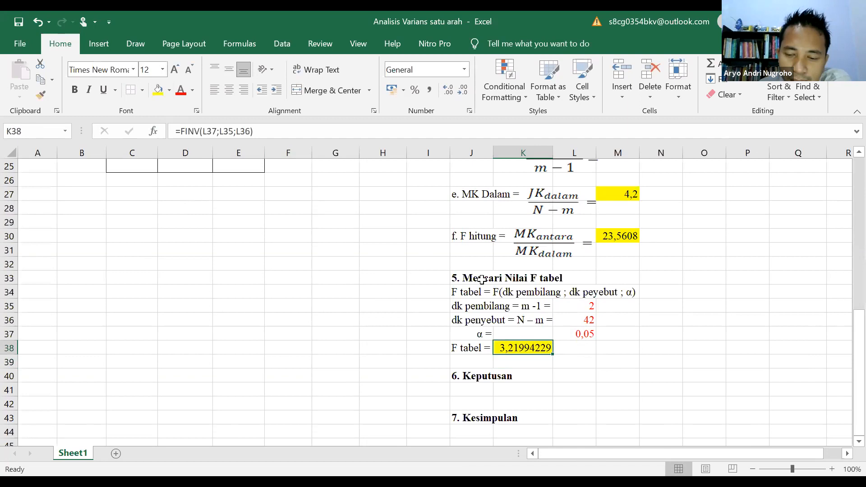
click(592, 347)
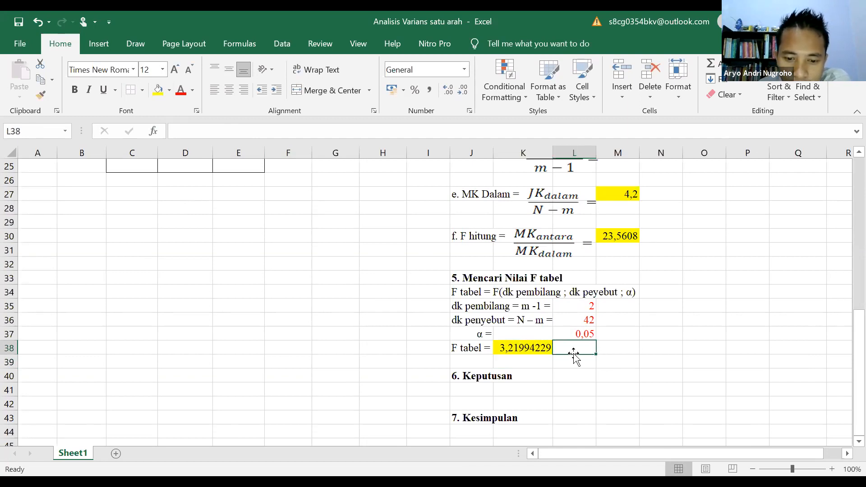
Switch to the tabel-f-0-05 PDF in Nitro Pro and look up the F value for pembilang 2 and penyebut 42.
key(alt+Tab)
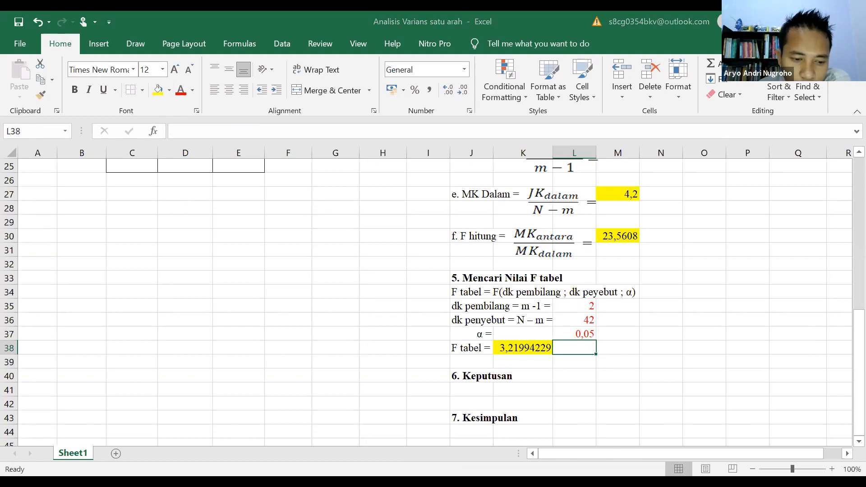
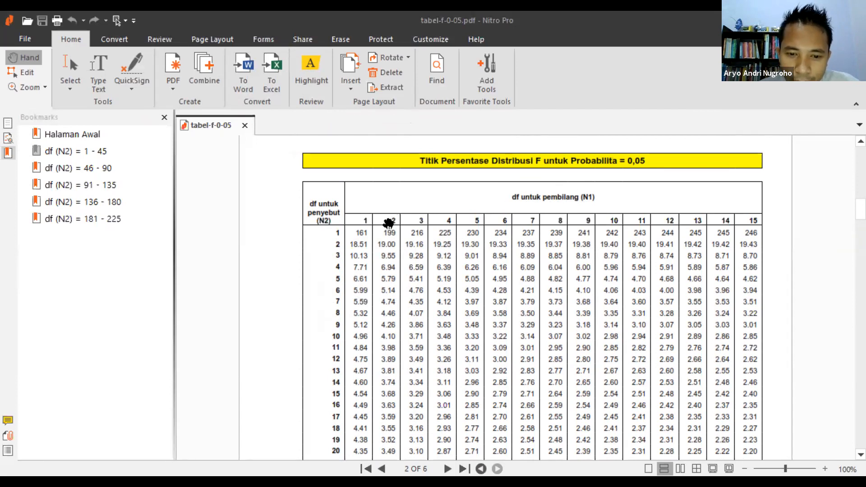
scroll(388, 229, down, 2)
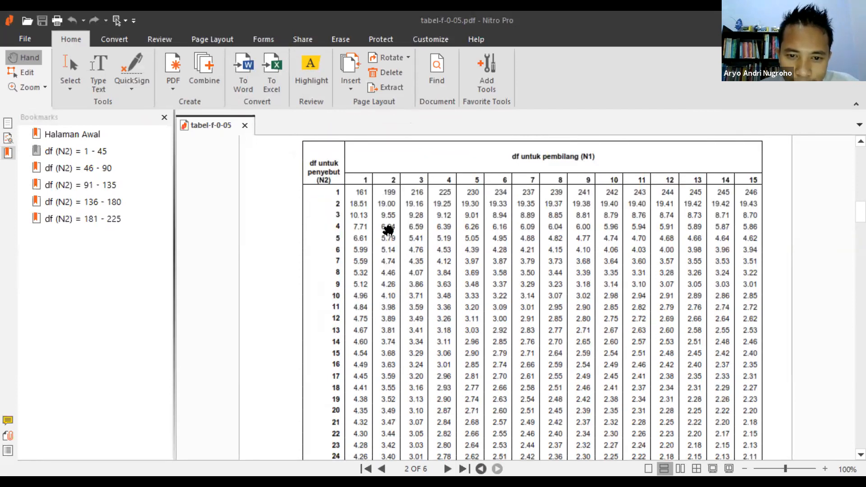
scroll(553, 198, up, 2)
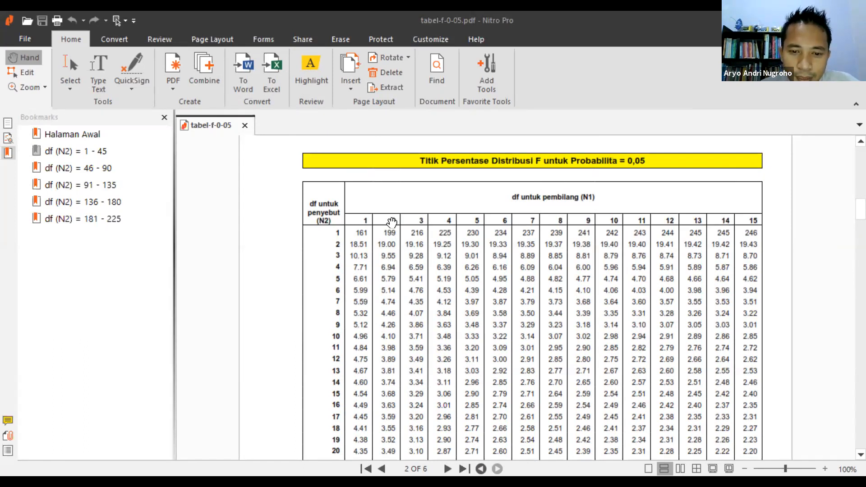
scroll(392, 222, down, 3)
scroll(391, 222, down, 3)
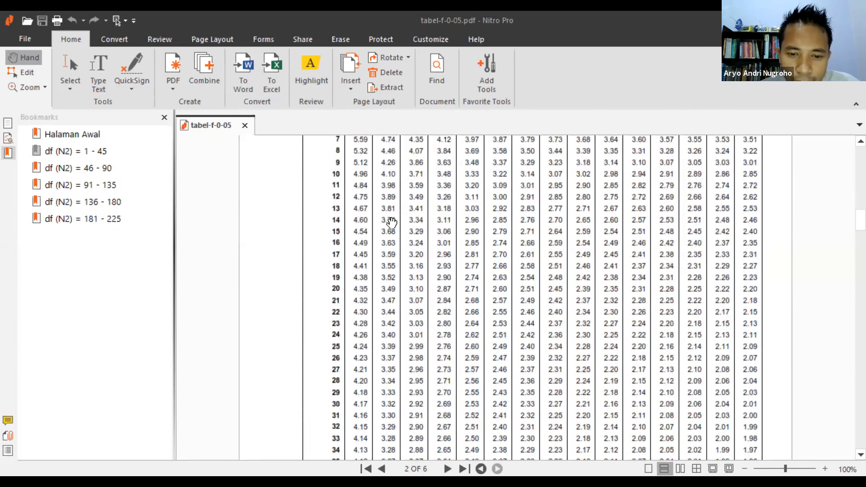
scroll(392, 222, down, 9)
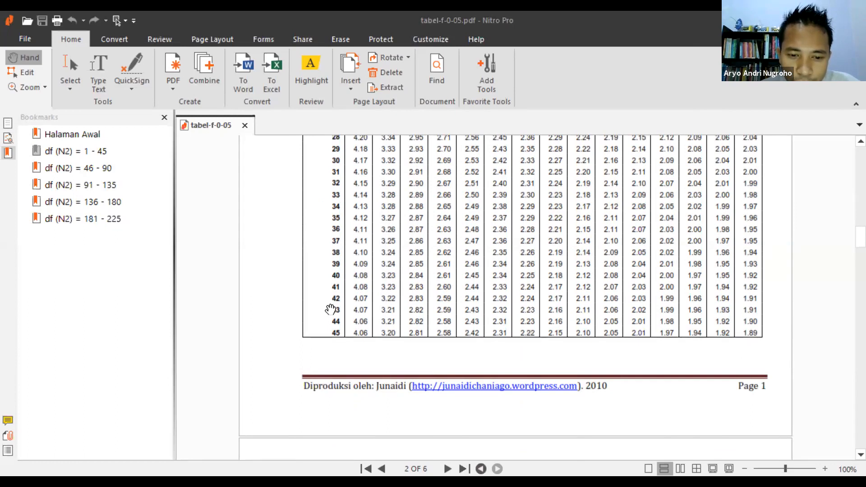
double_click(394, 296)
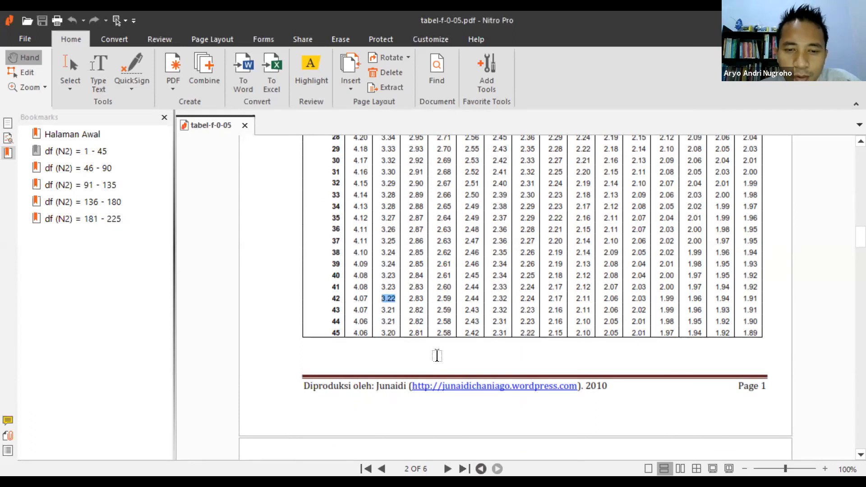
Highlight the column heading 2 under df untuk pembilang (N1) in the F distribution table.
click(307, 68)
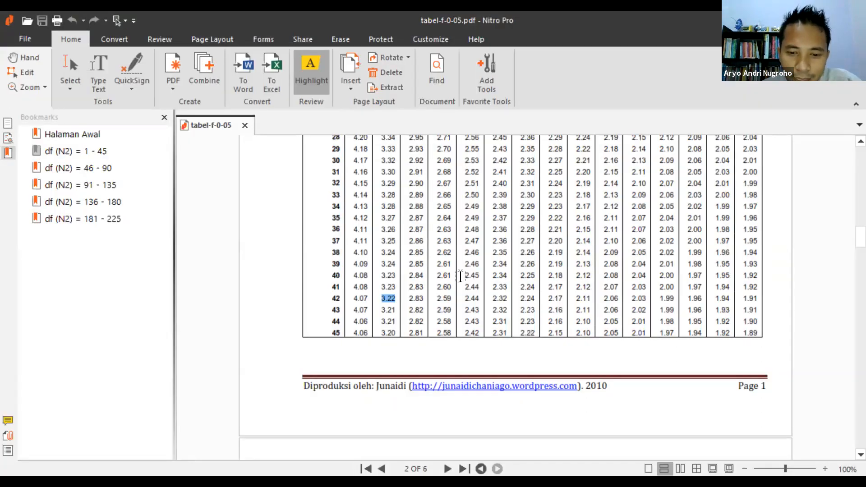
scroll(460, 277, up, 10)
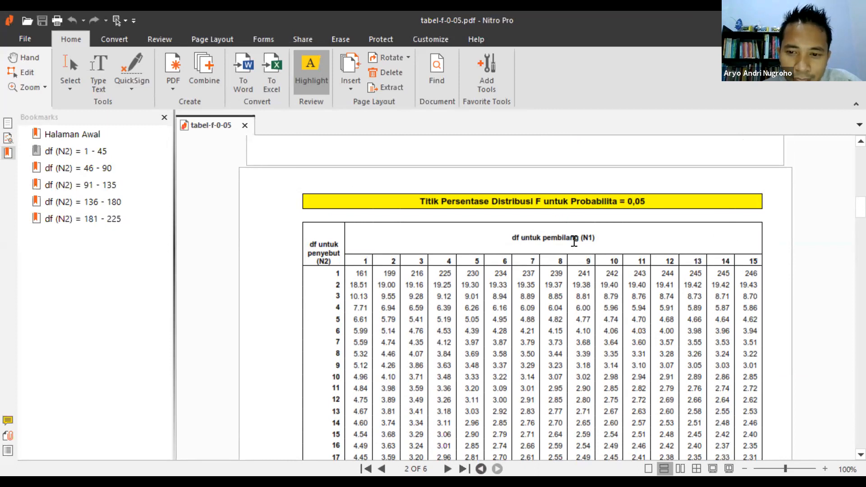
drag(388, 258, 415, 259)
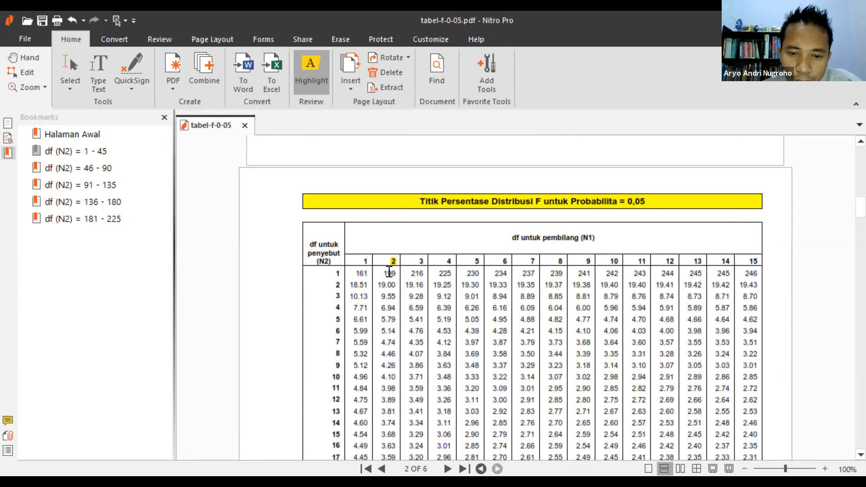
Highlight row 42 of the F table from its penyebut label through the value in the pembilang 2 column.
scroll(388, 271, down, 4)
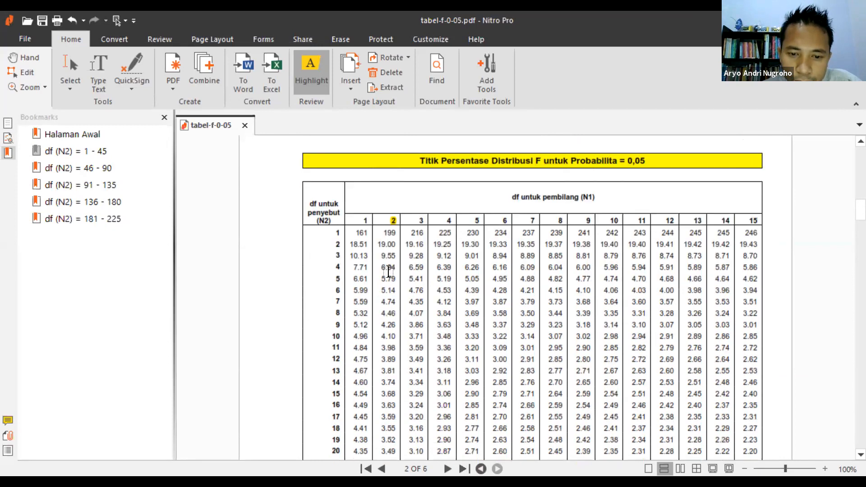
scroll(389, 271, down, 1)
scroll(389, 271, up, 4)
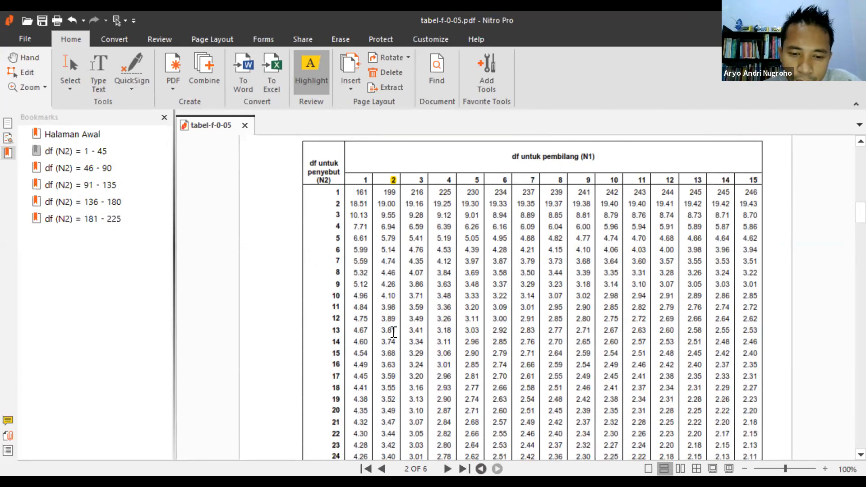
scroll(393, 333, up, 2)
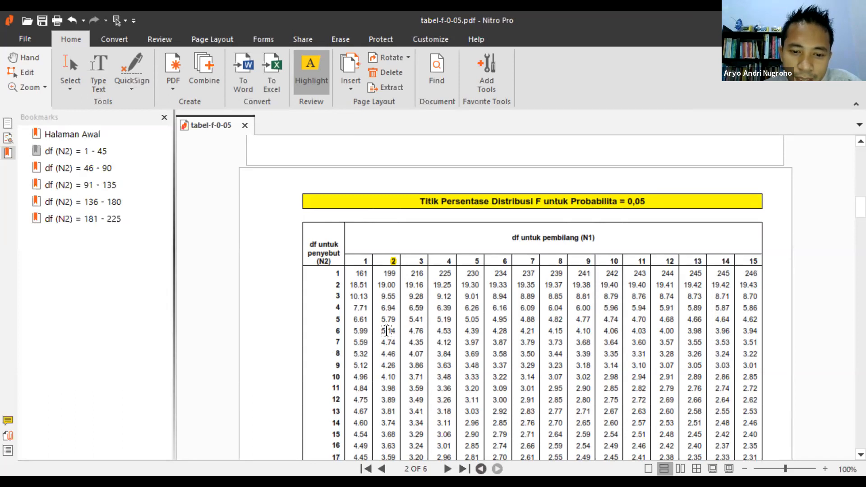
scroll(387, 331, down, 10)
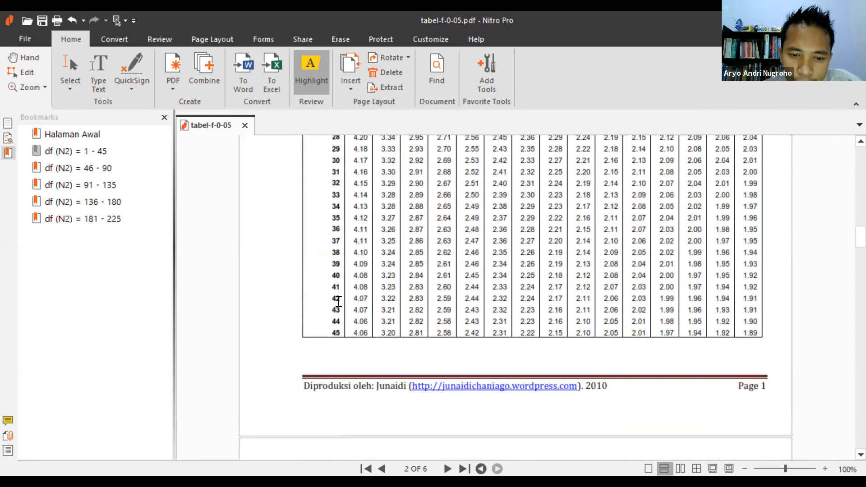
drag(333, 298, 398, 298)
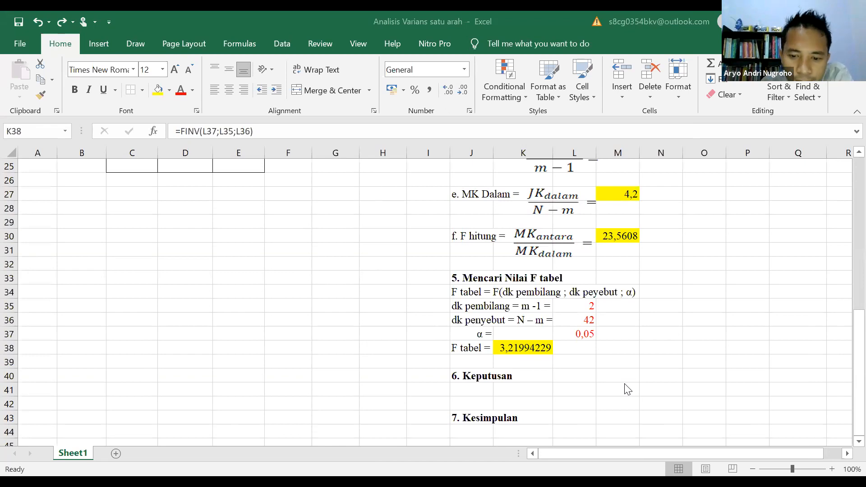
Check F hitung and F tabel against the Ho criteria, and enter the F hitung value 23,5608 in J41 under Keputusan.
click(624, 238)
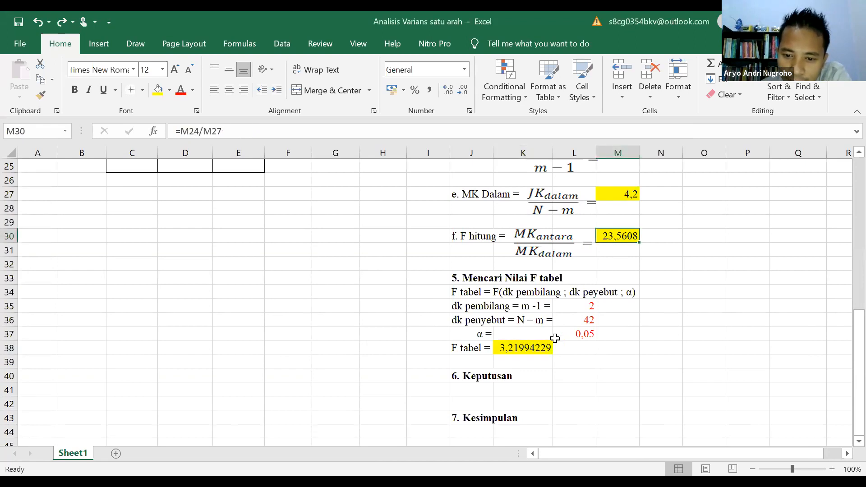
click(521, 346)
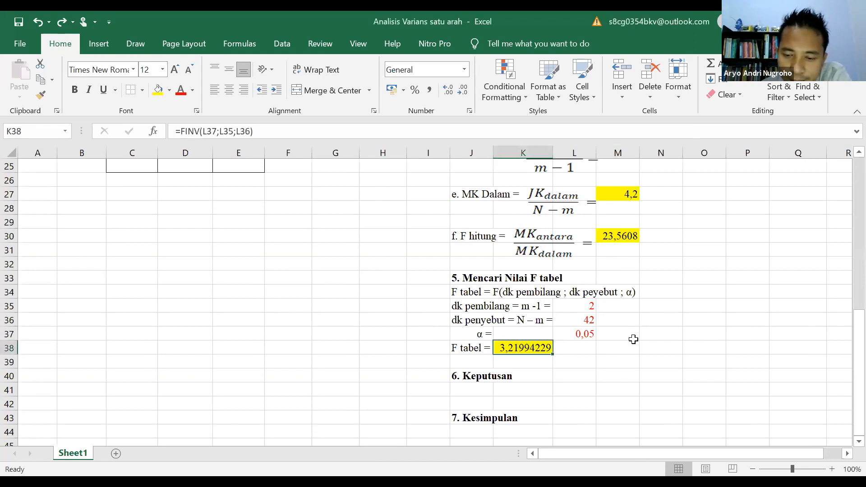
scroll(647, 341, up, 4)
scroll(647, 341, up, 1)
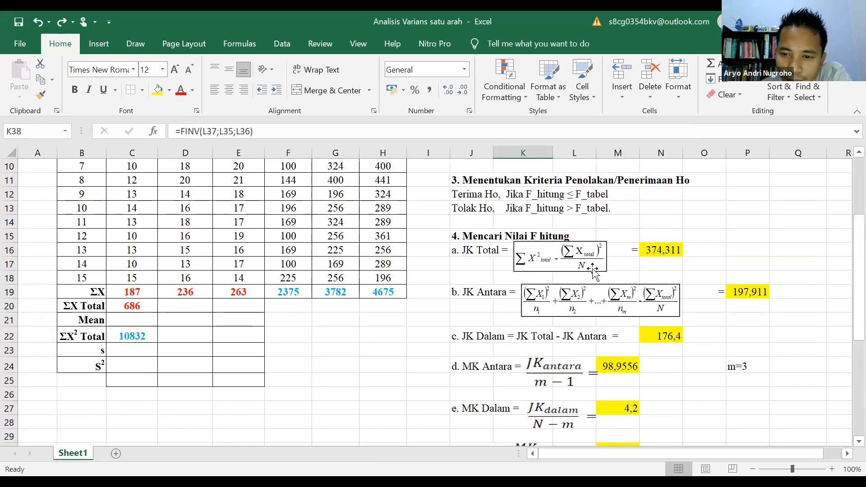
scroll(593, 271, down, 5)
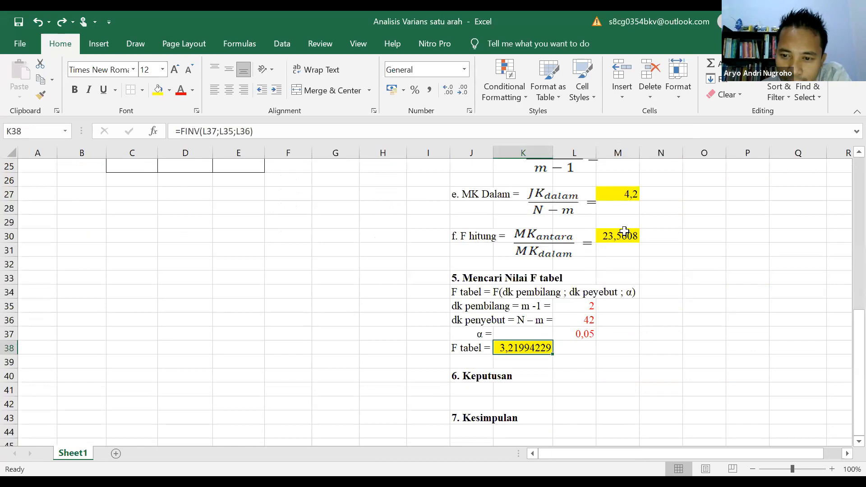
click(481, 387)
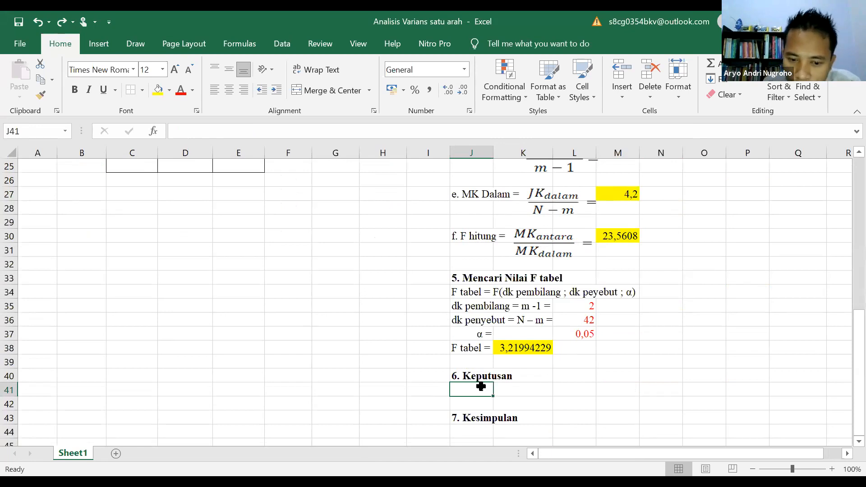
text(23)
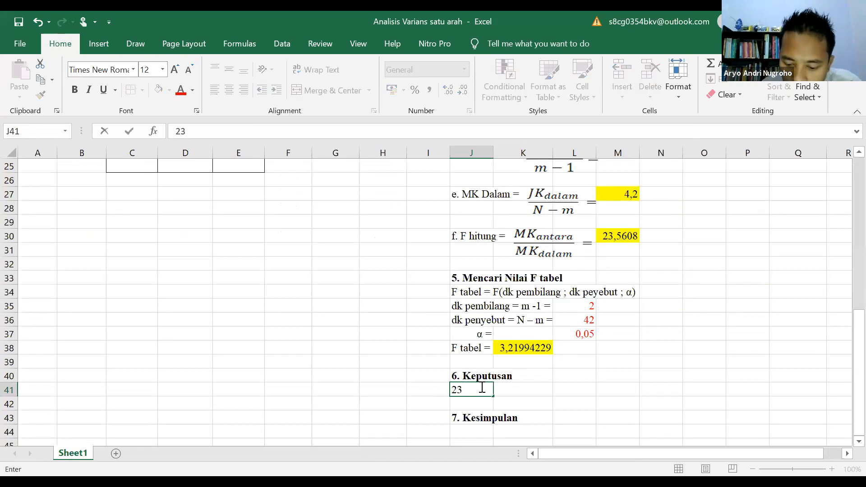
text(,5608)
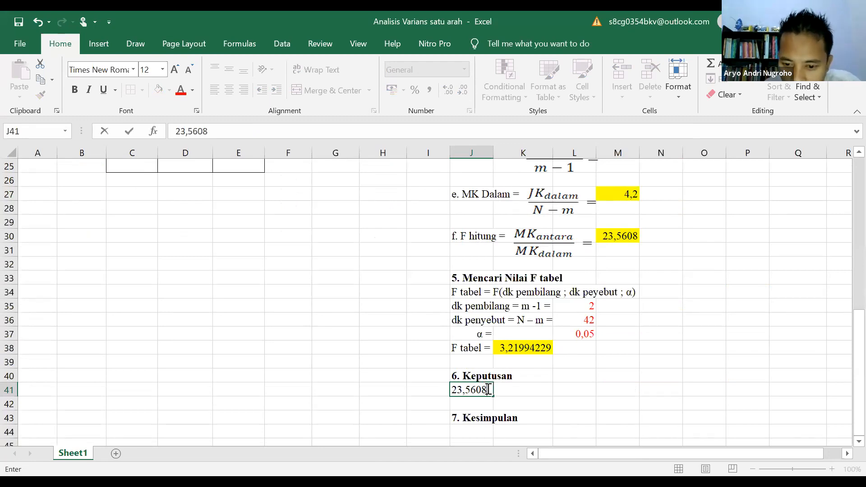
click(566, 393)
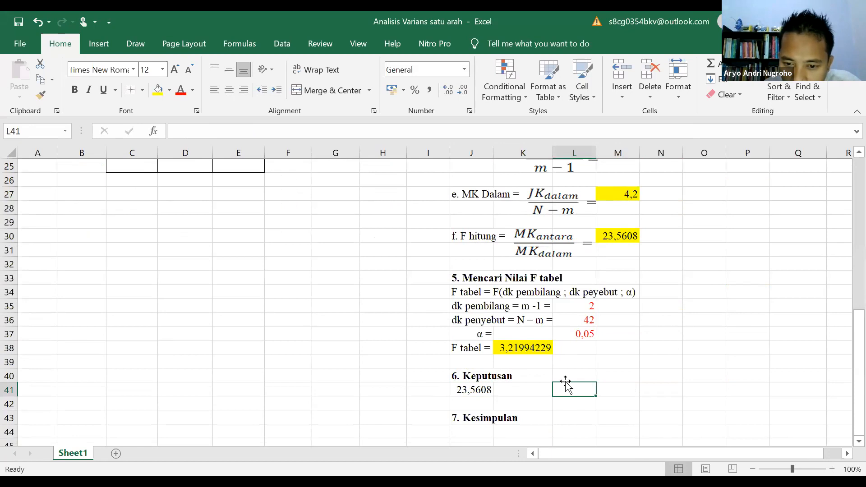
Enter the rounded F tabel value 3,22 in L41 and shorten the F hitung value in J41 to 23,56.
text(3)
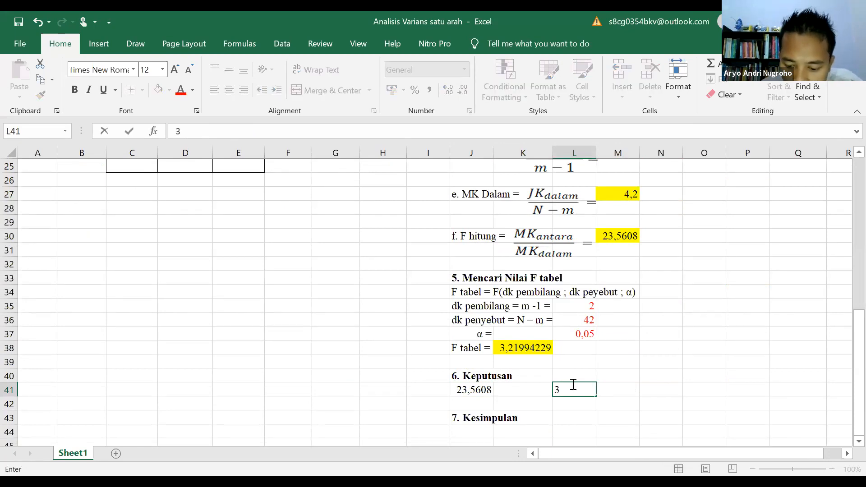
text(,22)
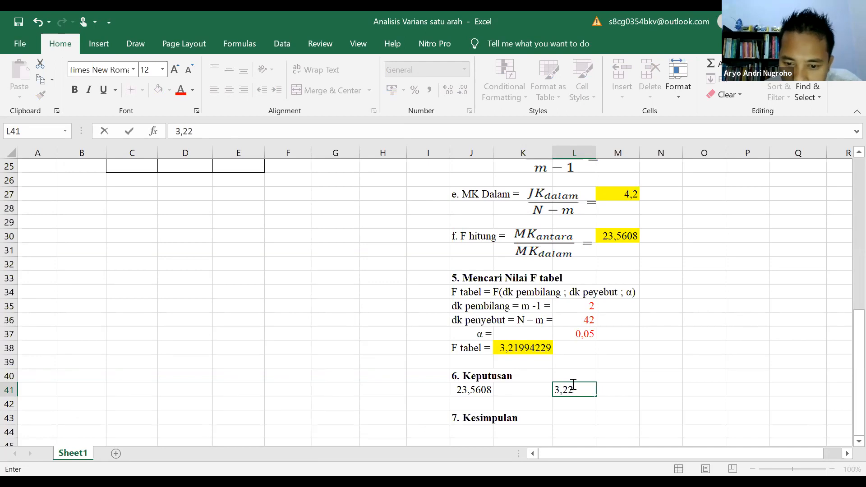
click(486, 387)
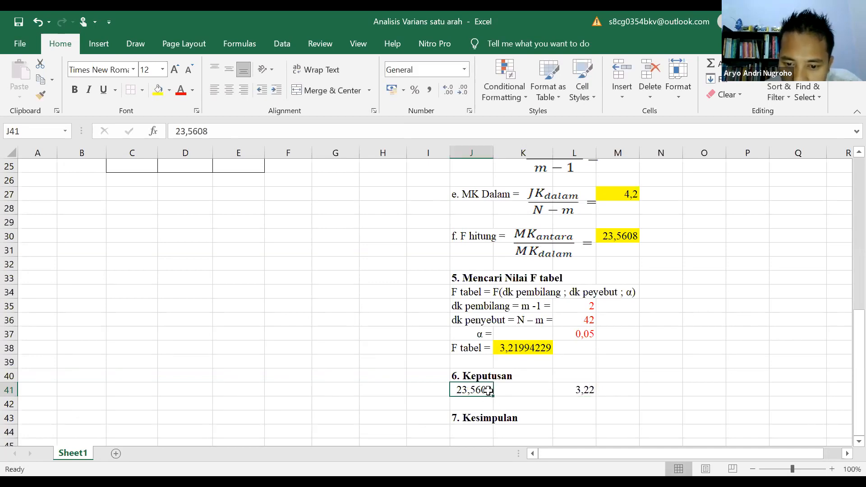
click(254, 130)
key(BackSpace)
key(BackSpace)
key(Return)
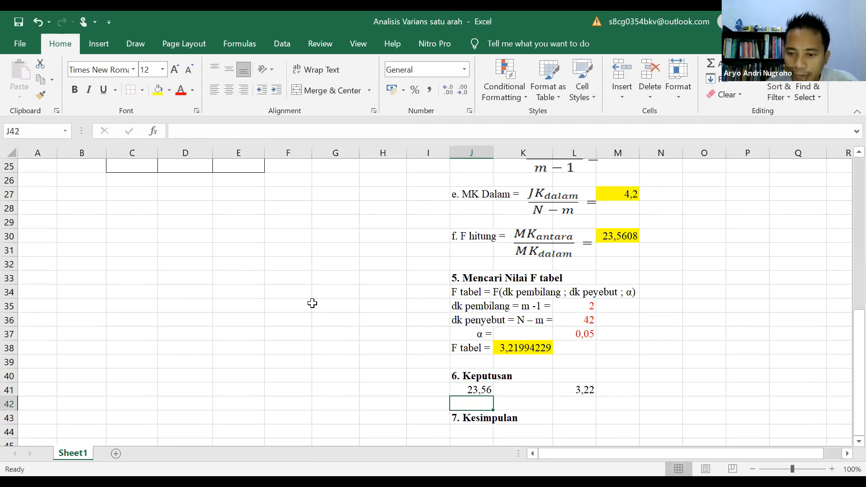
Enter "> 3,22" in K41 to complete the comparison under Keputusan, and clear the separate value in L41.
click(471, 388)
click(585, 389)
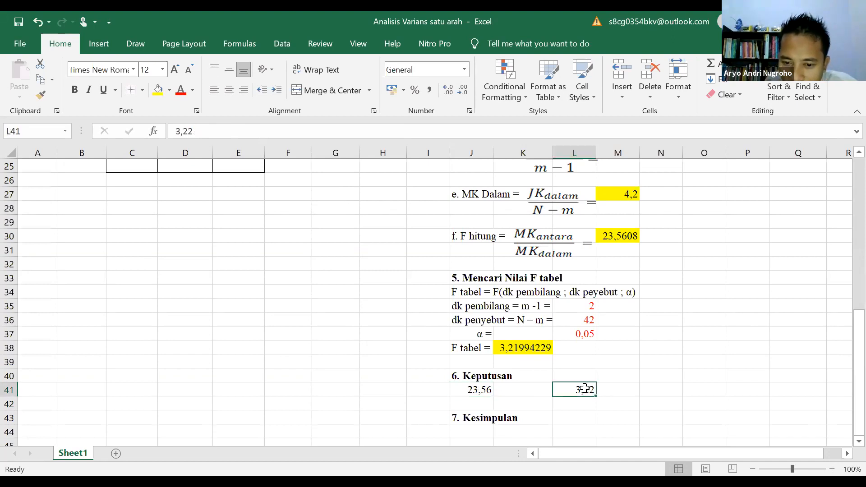
click(510, 387)
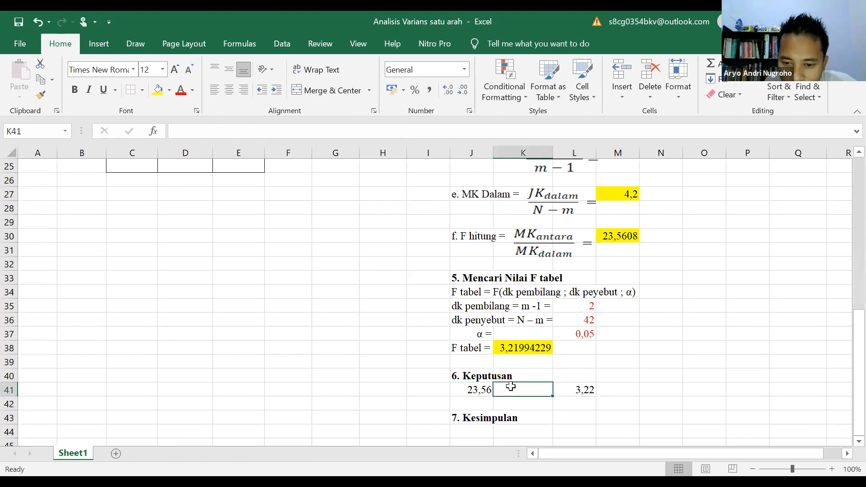
text(>)
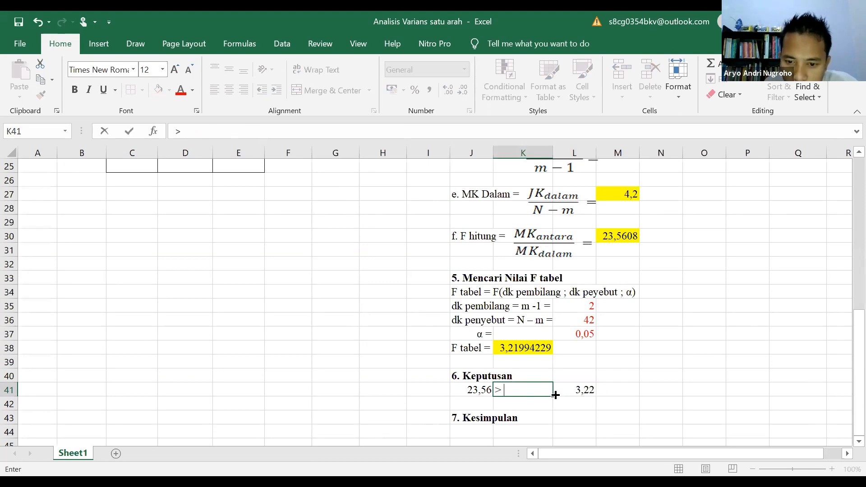
text( 3,22)
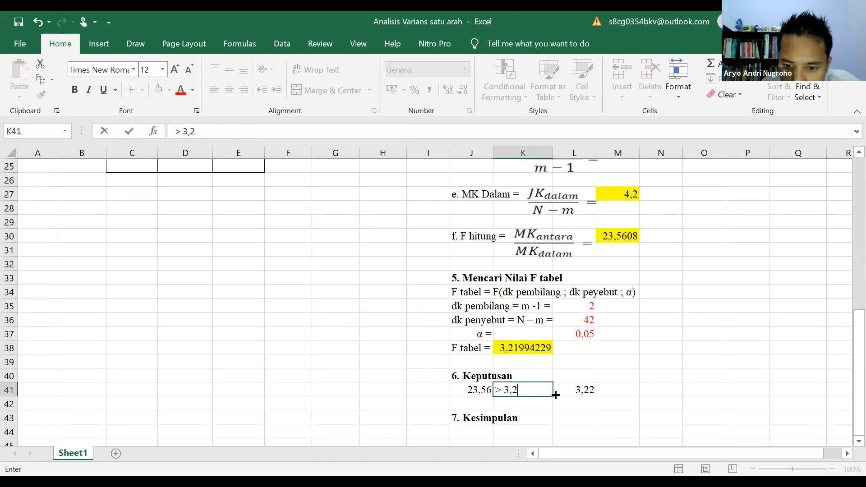
key(ctrl+Return)
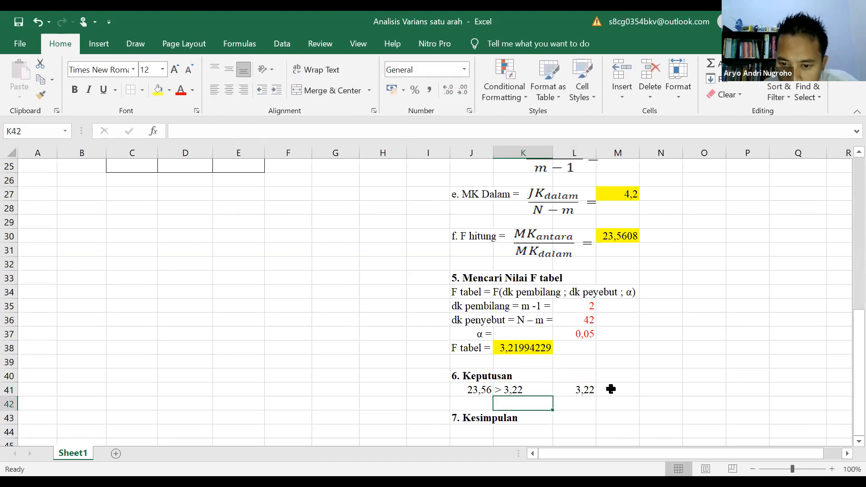
click(589, 392)
key(Delete)
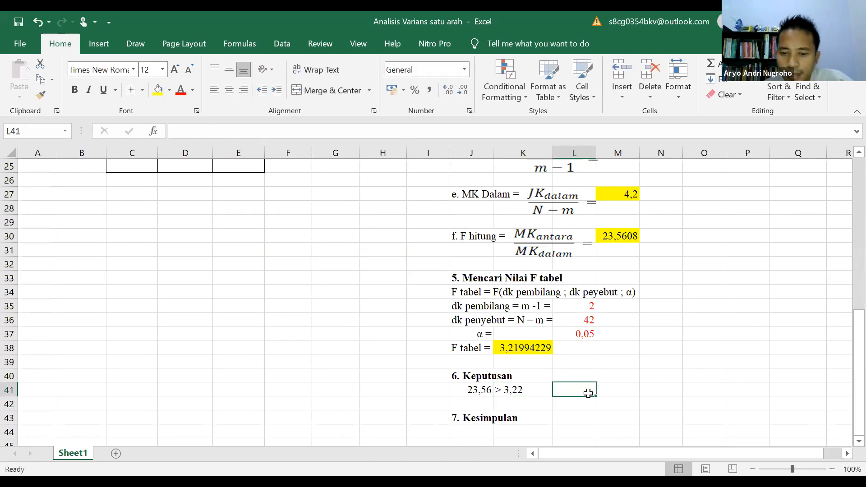
Copy the Tolak Ho criterion from J13 into L41 beside the comparison under Keputusan.
scroll(533, 405, up, 4)
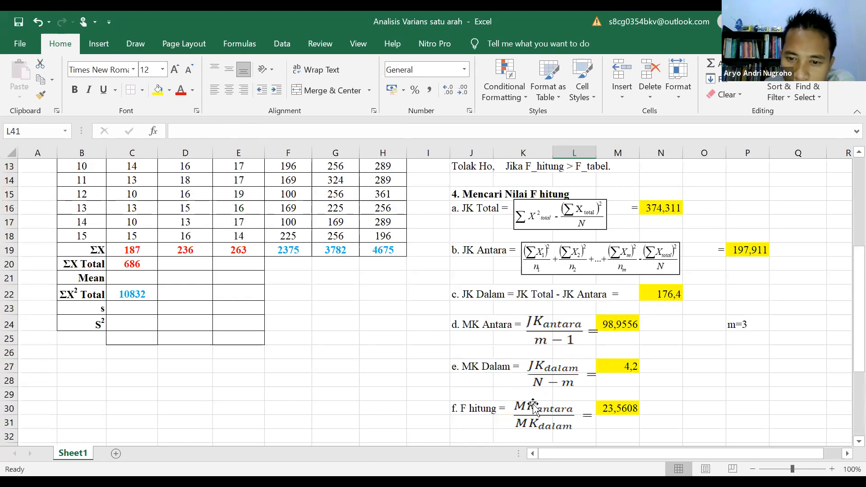
scroll(534, 404, up, 1)
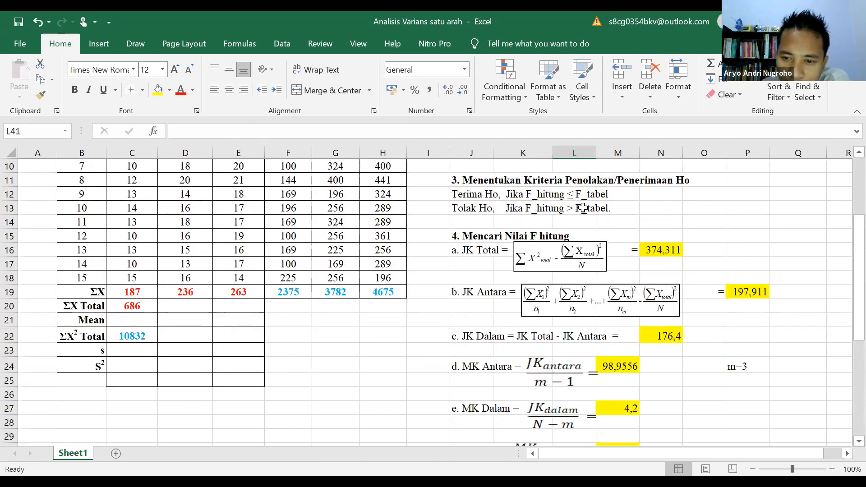
click(472, 207)
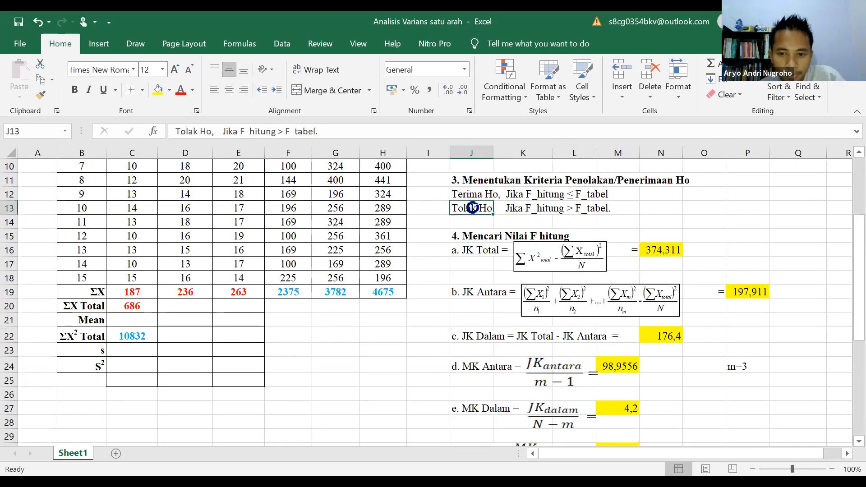
key(ctrl+c)
scroll(475, 233, down, 5)
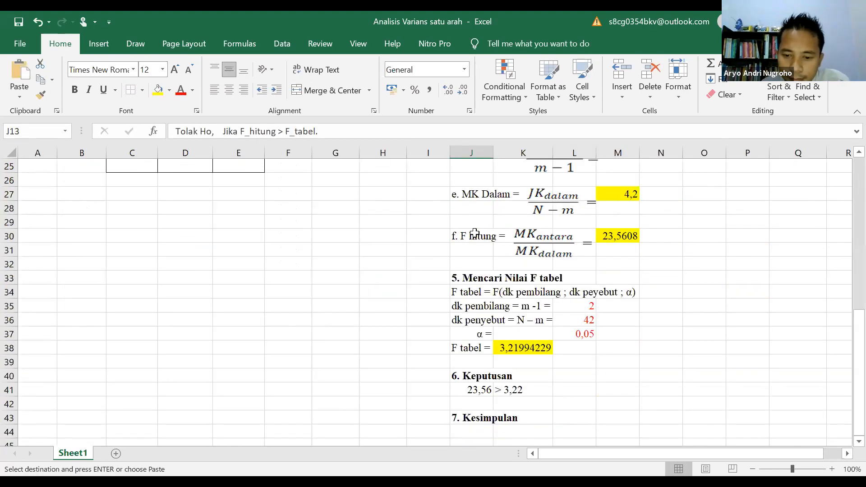
click(567, 390)
key(ctrl+v)
click(686, 421)
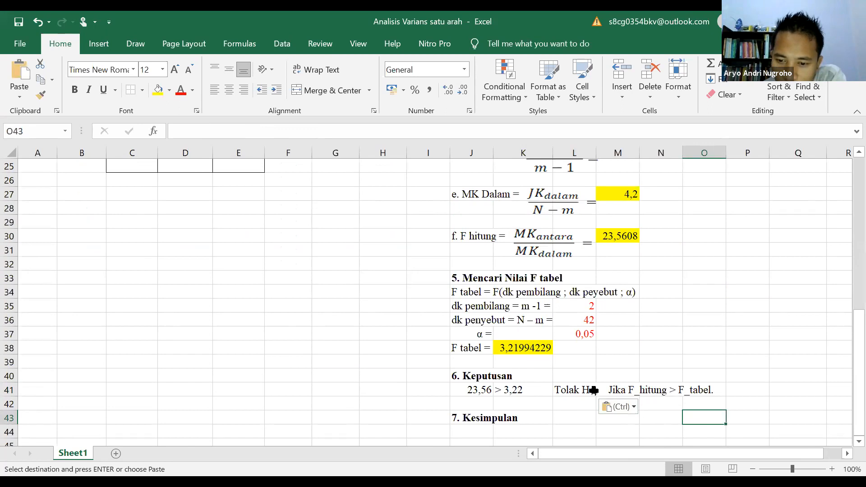
Reword the criterion in L41 as "Jika F_hitung > F_tabel maka Tolak Ho" and make its font red.
click(574, 389)
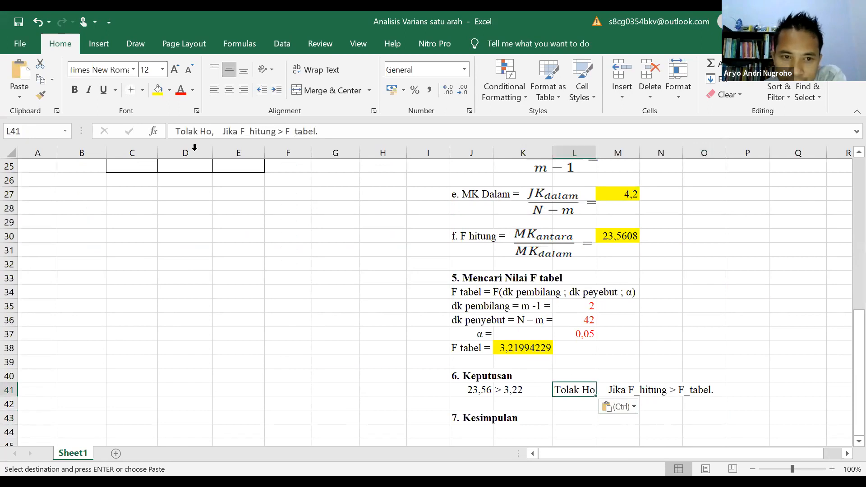
drag(175, 132, 222, 133)
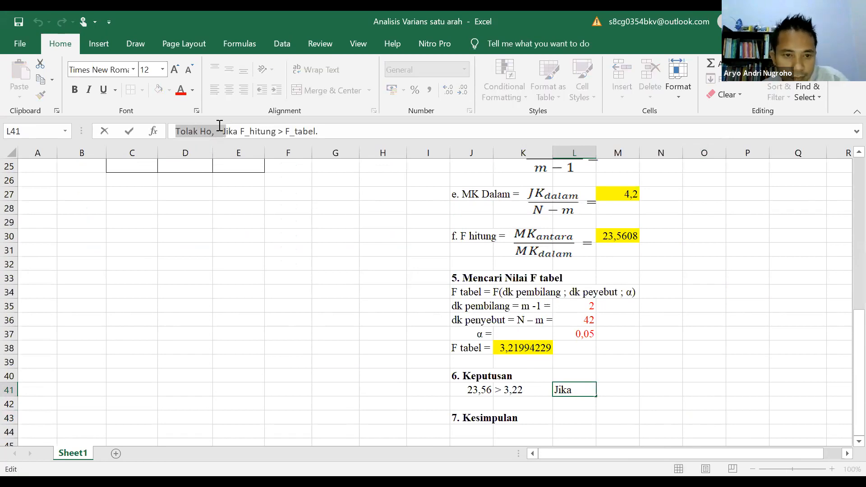
key(Delete)
key(Delete)
click(278, 129)
key(BackSpace)
text(maka)
key(ctrl+v)
key(BackSpace)
key(BackSpace)
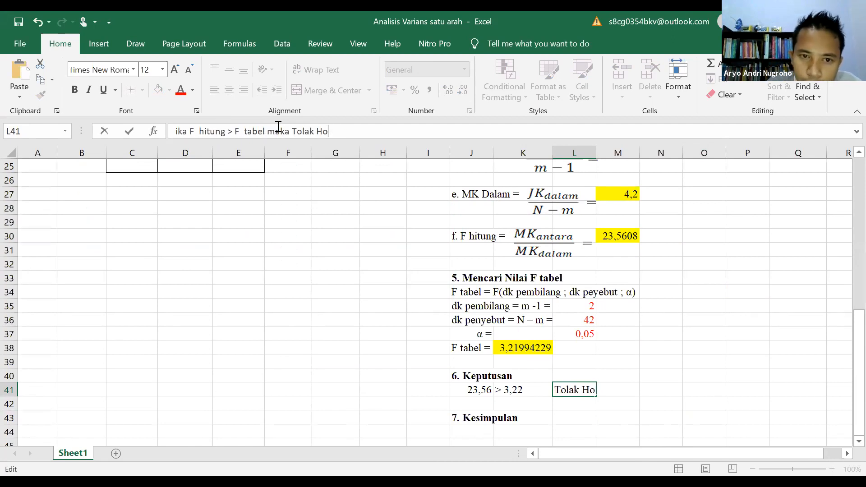
click(175, 133)
text(J)
key(Return)
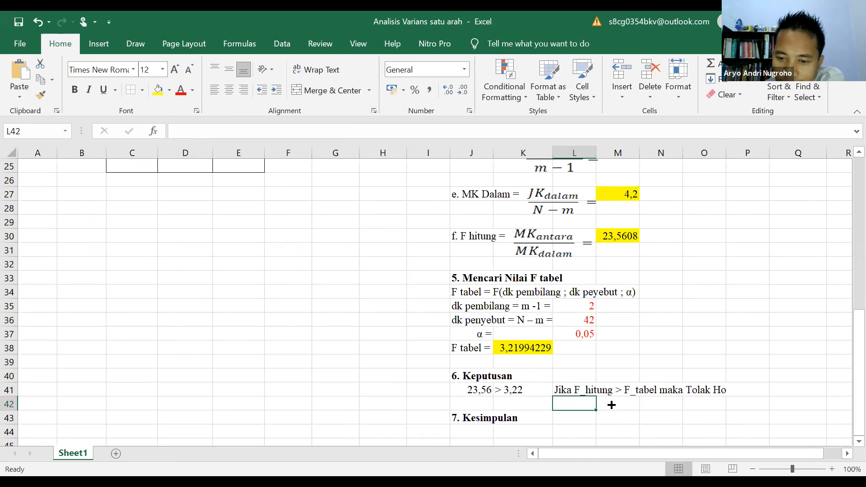
click(558, 392)
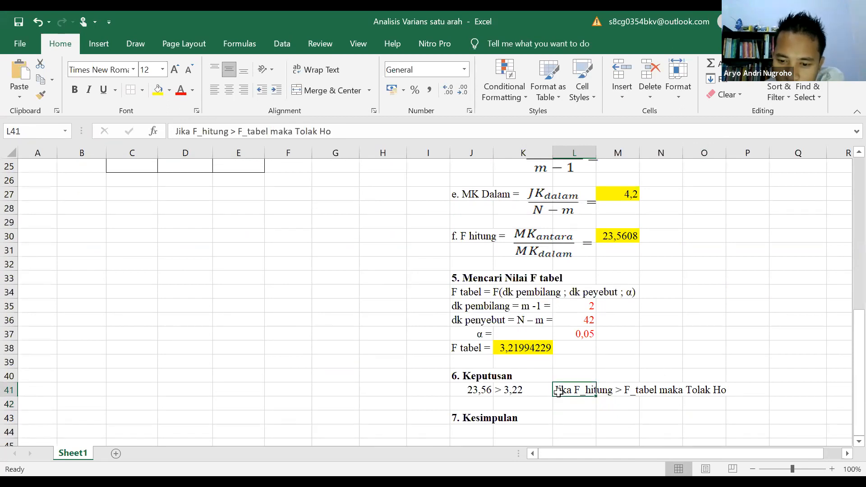
click(183, 92)
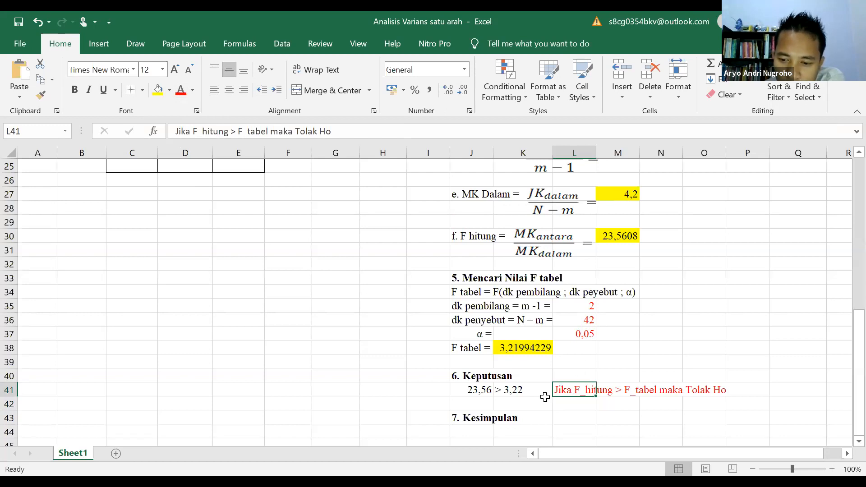
Copy the phrase "Terdapat perbedaan mean prestasi belajar siswa" from the Ha hypothesis in J6 into J44 under Kesimpulan.
scroll(671, 416, up, 6)
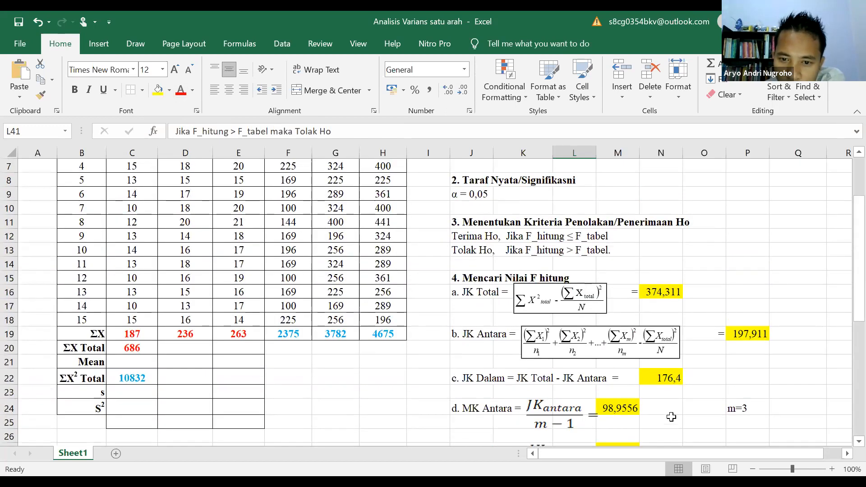
scroll(671, 417, up, 2)
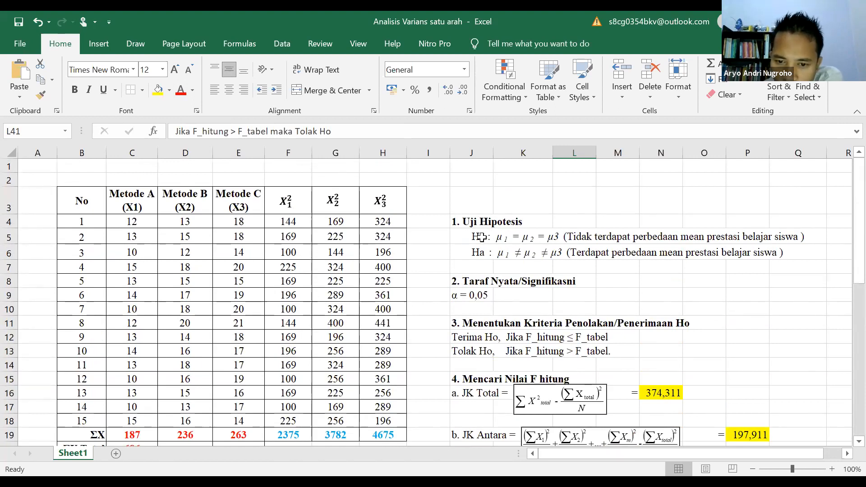
click(463, 255)
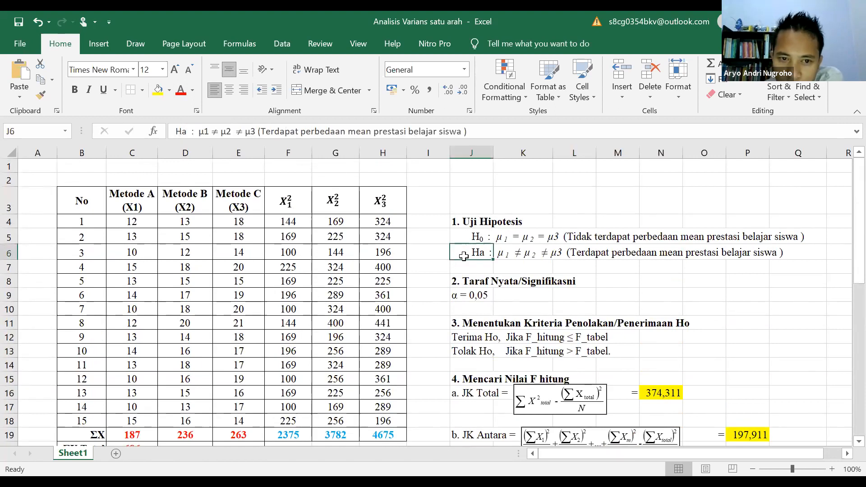
drag(260, 131, 451, 138)
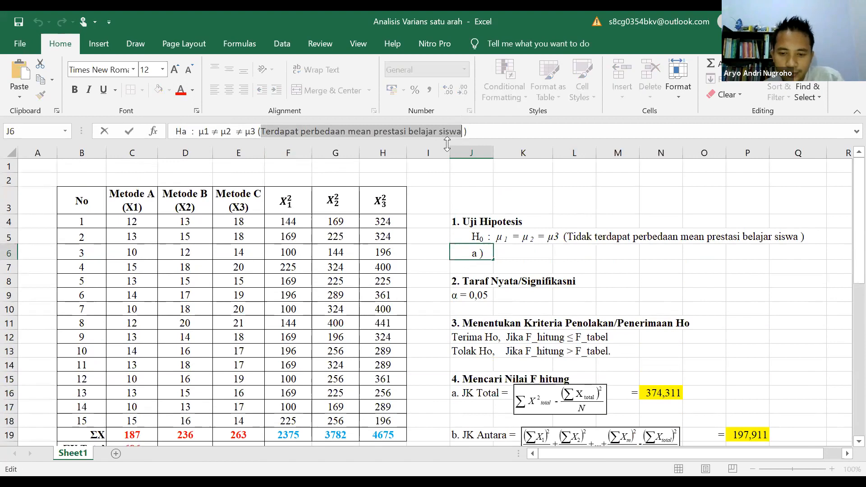
scroll(541, 298, down, 8)
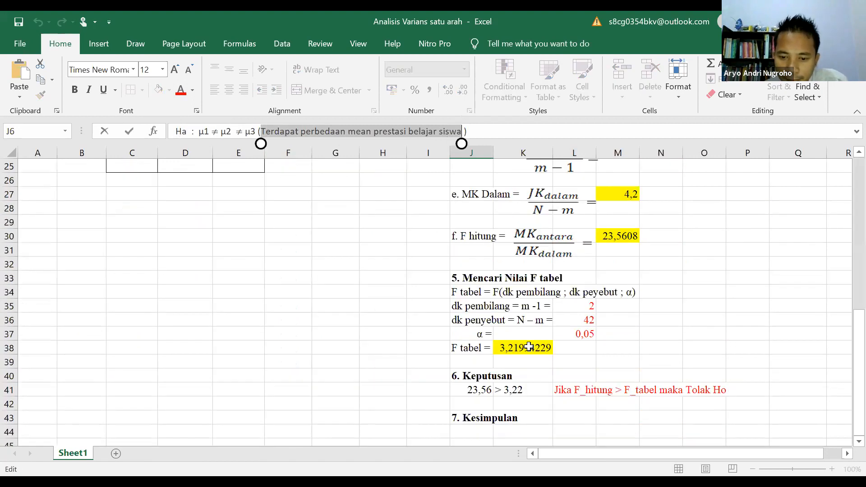
scroll(528, 347, down, 1)
click(483, 389)
key(ctrl+v)
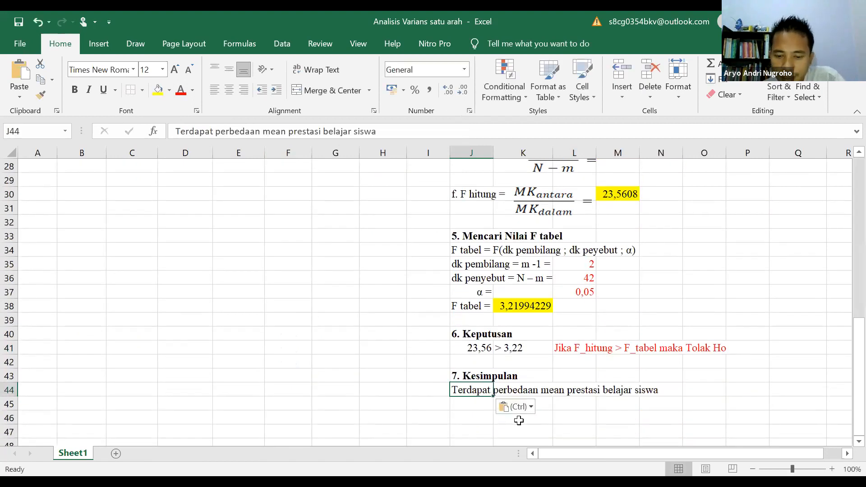
click(479, 409)
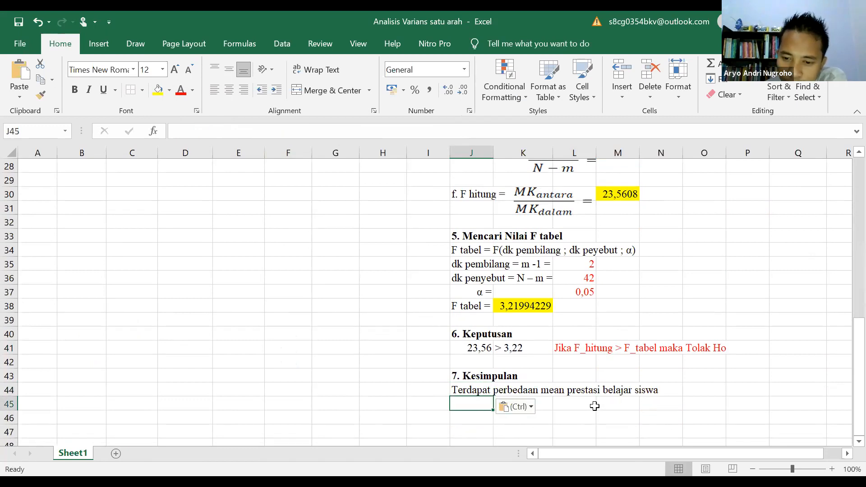
click(623, 391)
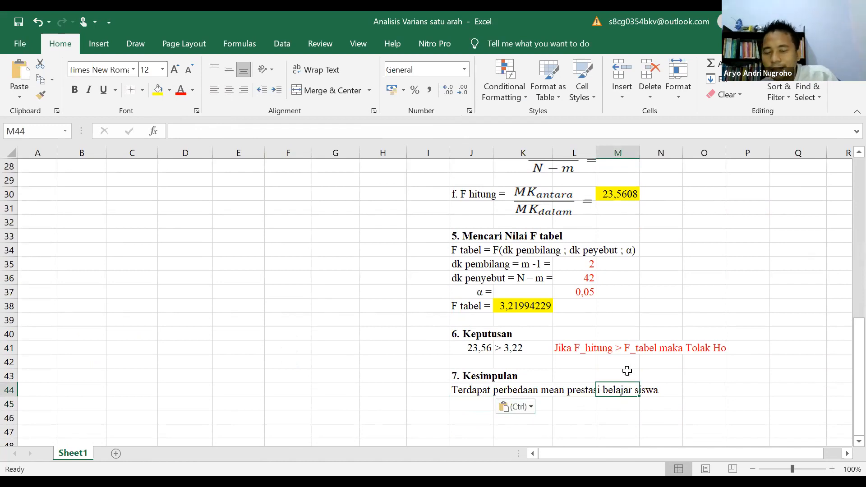
scroll(628, 370, up, 6)
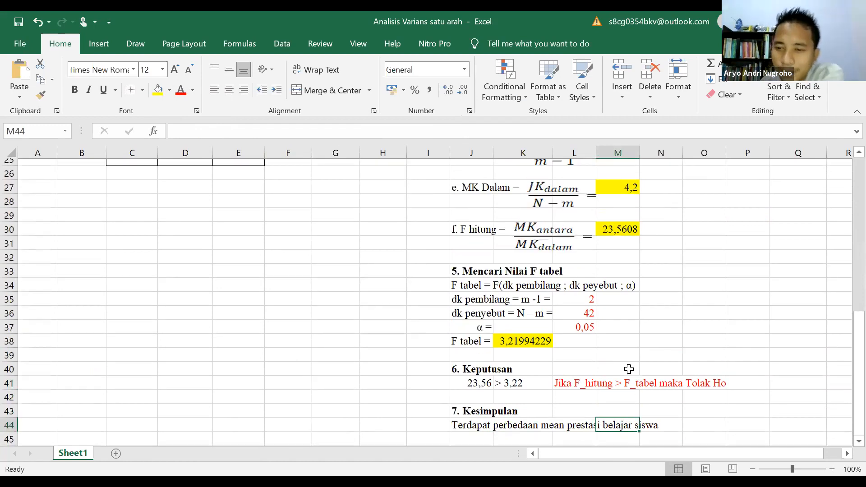
scroll(625, 387, up, 1)
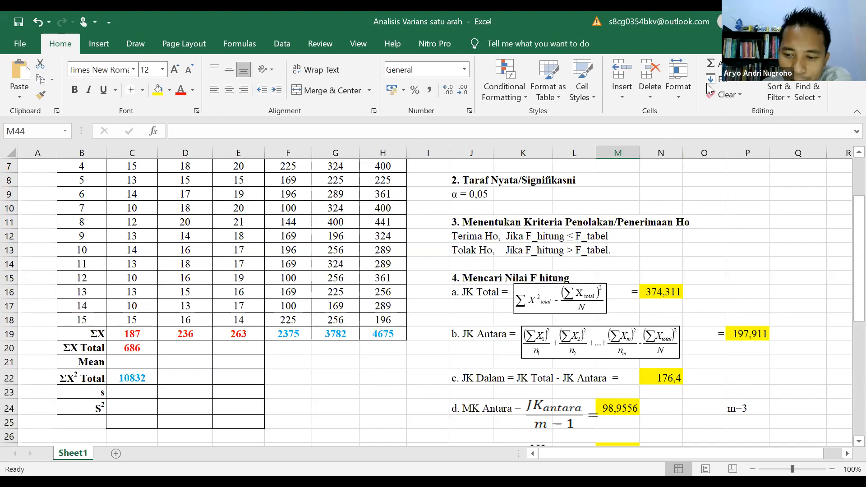
key(alt+Tab)
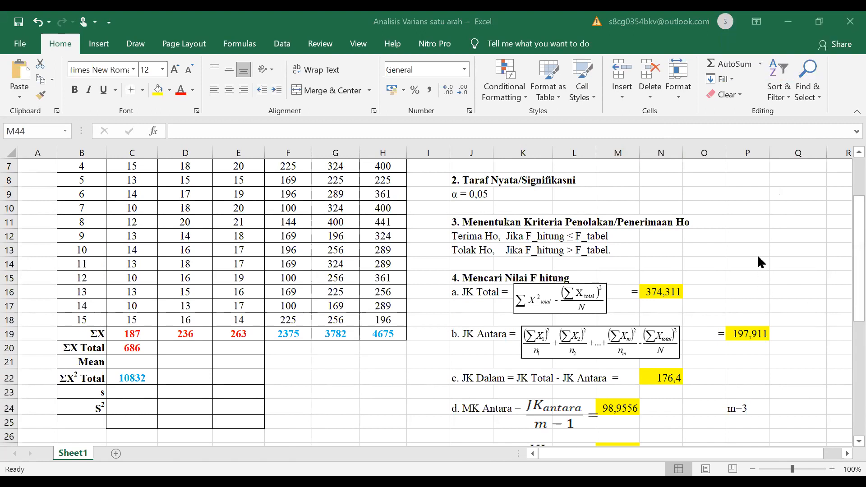
scroll(758, 258, down, 1)
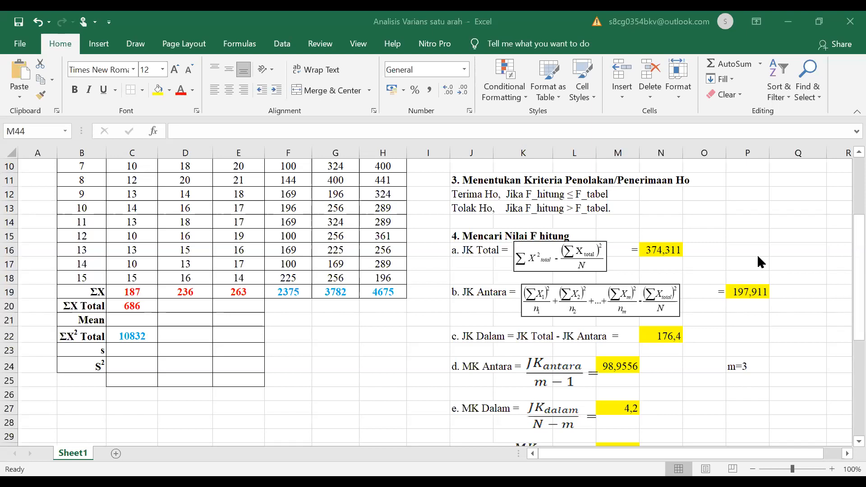
scroll(757, 257, down, 2)
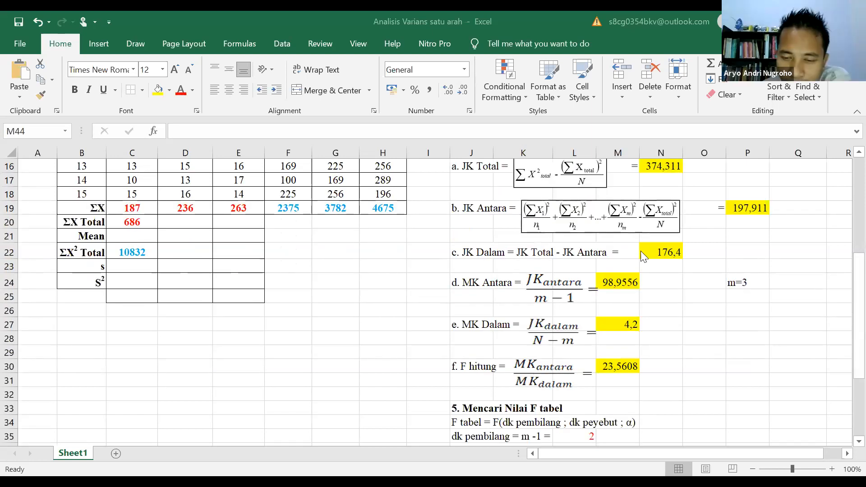
scroll(618, 264, up, 3)
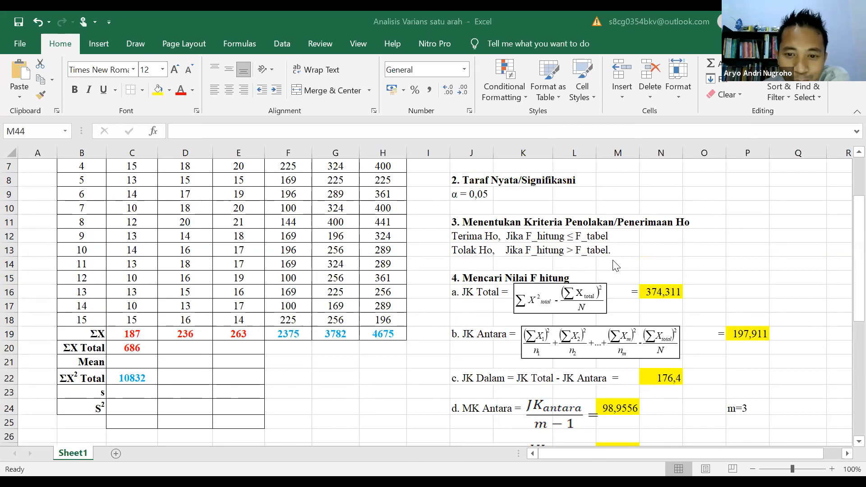
Review the worked analysis from the hypotheses and rejection criteria through F hitung and F tabel to the conclusion.
scroll(571, 241, up, 2)
scroll(570, 243, down, 4)
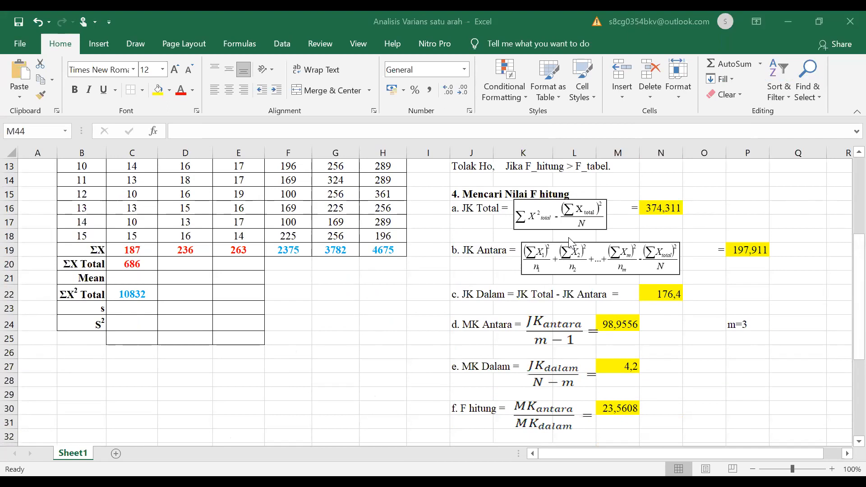
scroll(569, 242, up, 4)
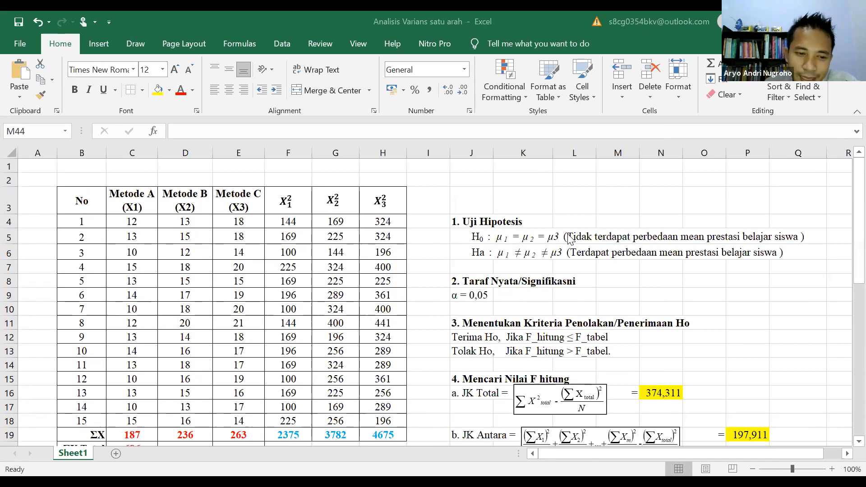
scroll(569, 237, down, 5)
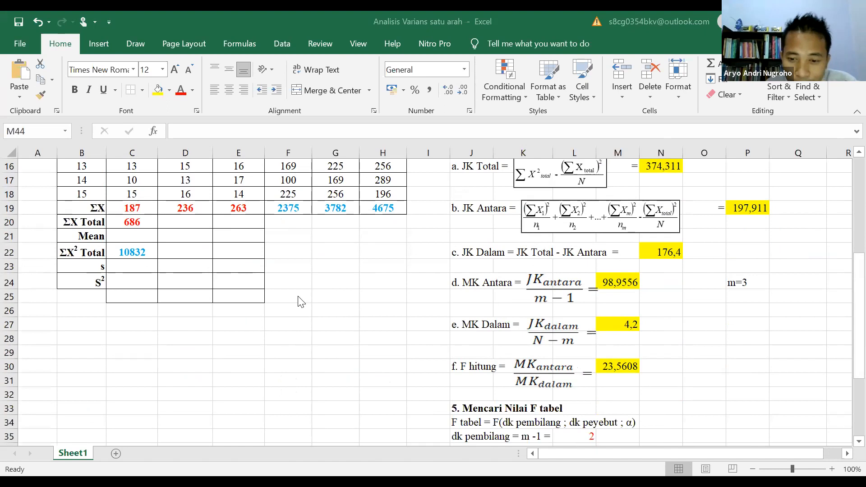
scroll(301, 301, up, 3)
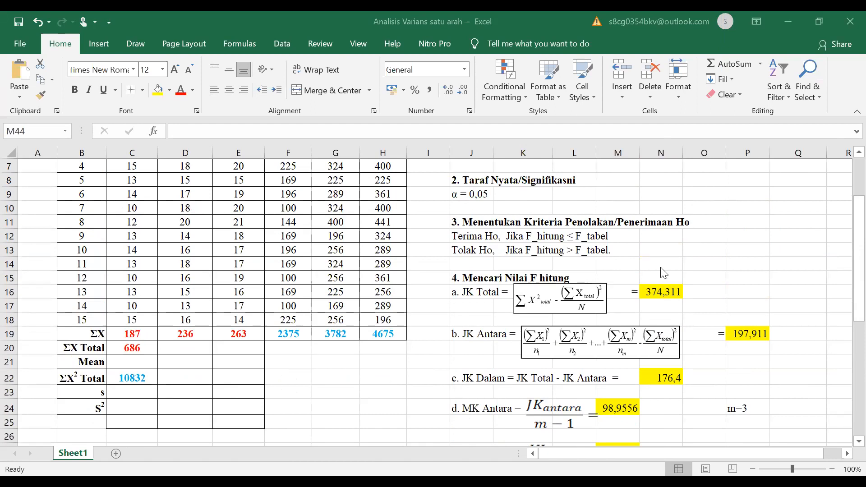
scroll(665, 271, down, 7)
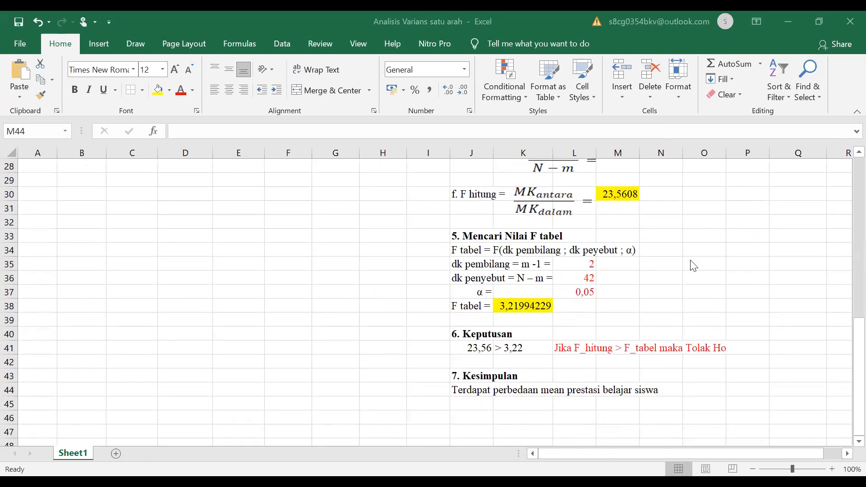
scroll(693, 266, down, 1)
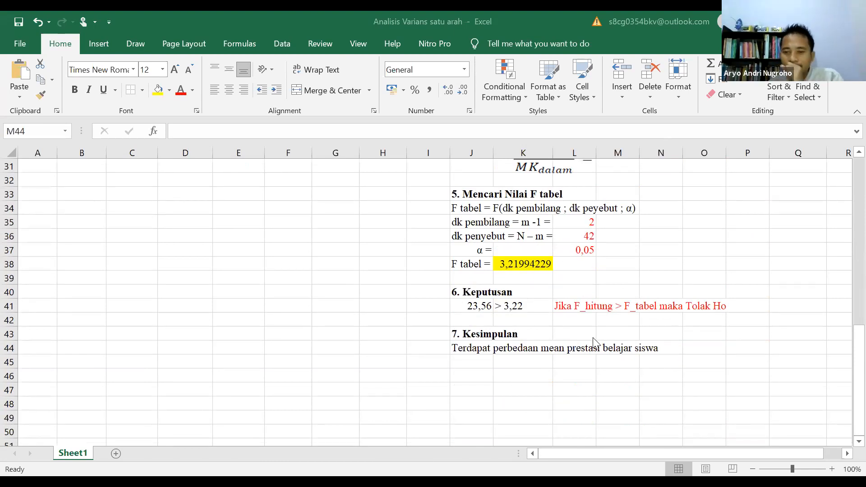
Highlight the conclusion text across J44:N44 under Kesimpulan with a yellow fill.
click(470, 349)
click(158, 90)
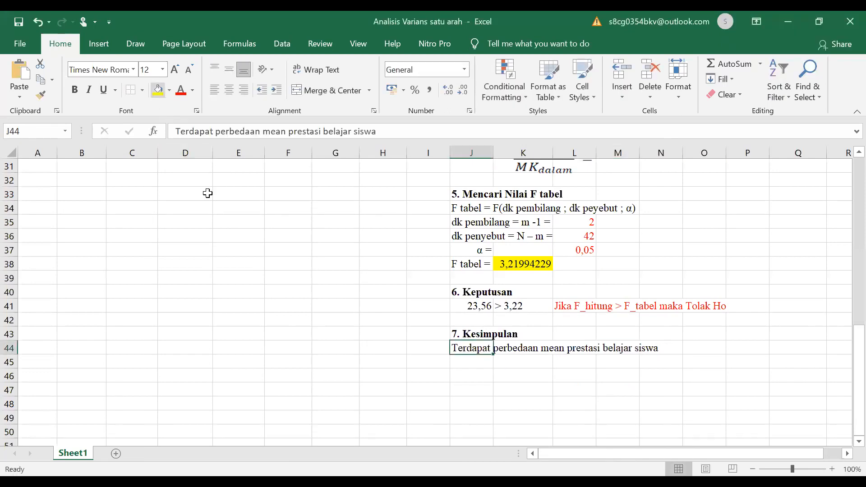
click(509, 368)
drag(490, 350, 643, 348)
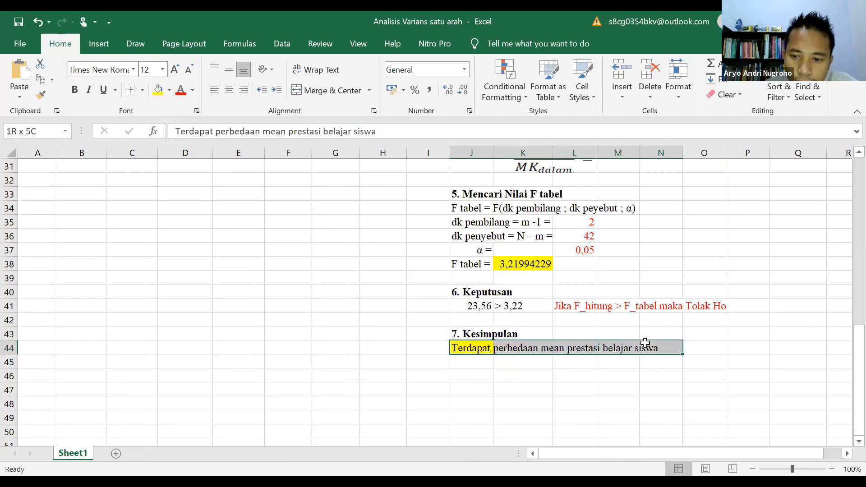
click(160, 92)
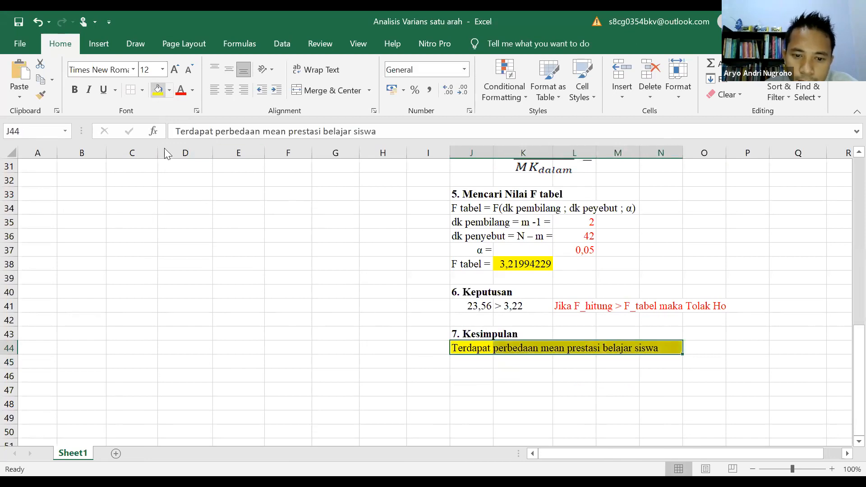
click(262, 345)
Enable the Analysis ToolPak through the Excel Add-ins manager in the program options.
scroll(275, 344, up, 4)
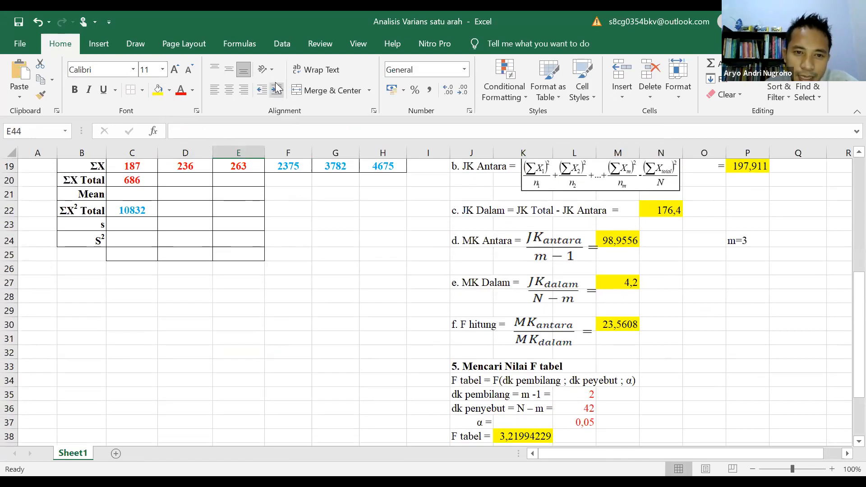
click(283, 45)
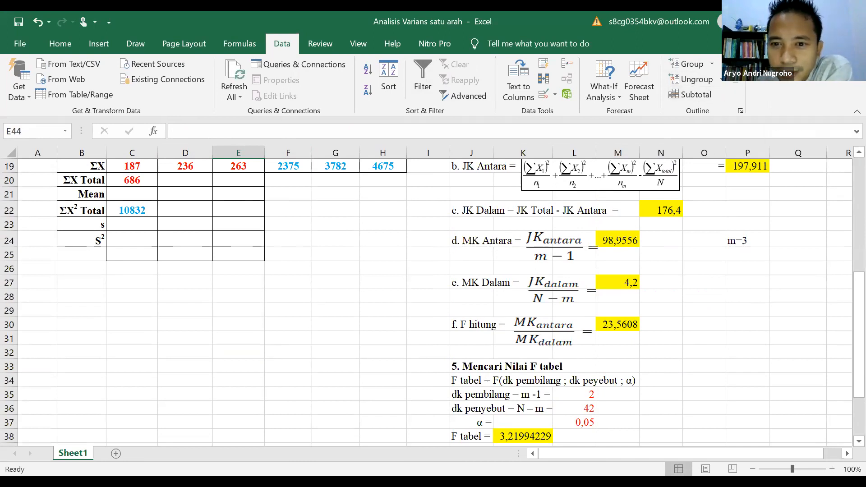
click(358, 43)
click(288, 43)
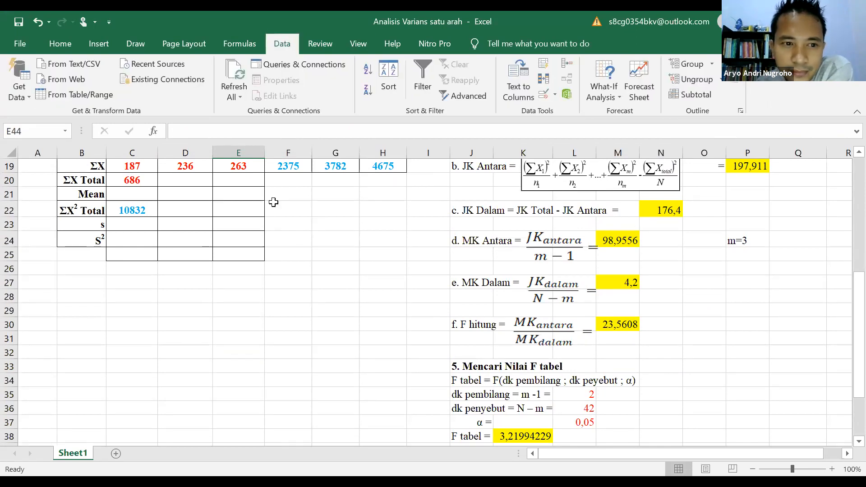
click(133, 310)
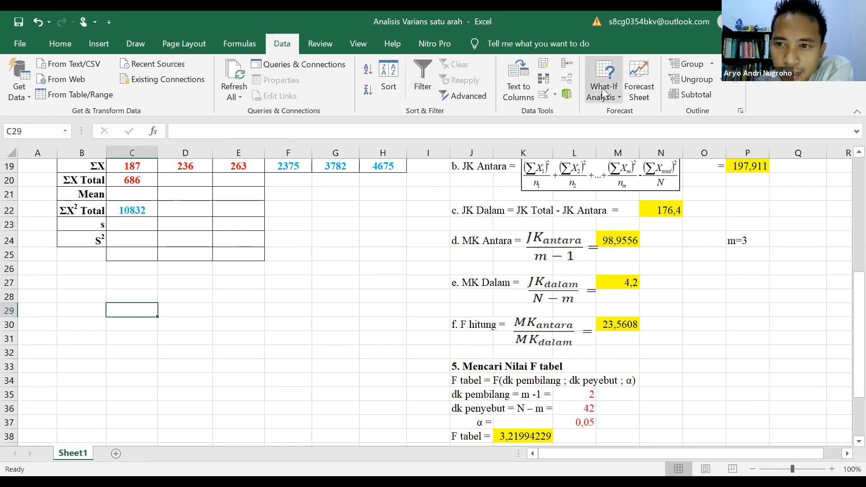
right_click(296, 50)
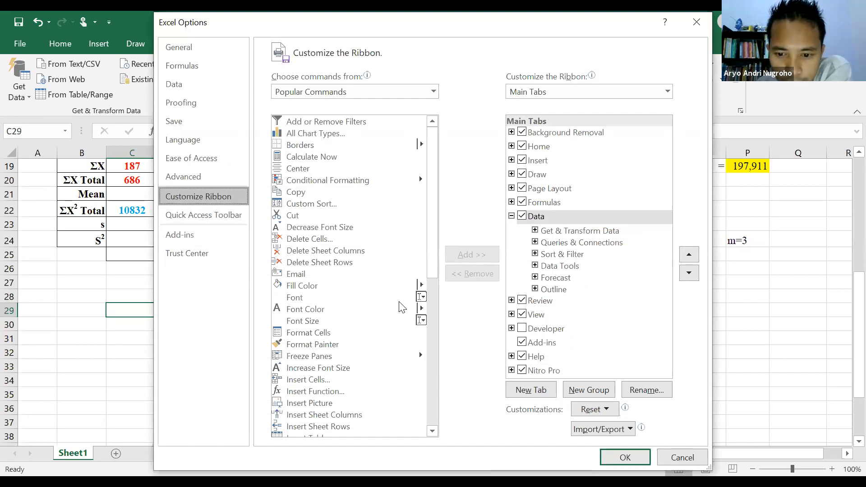
click(207, 234)
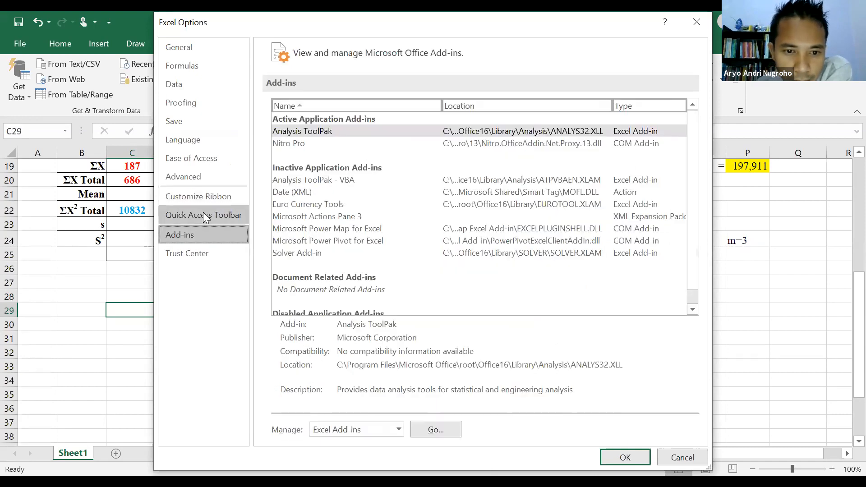
click(309, 130)
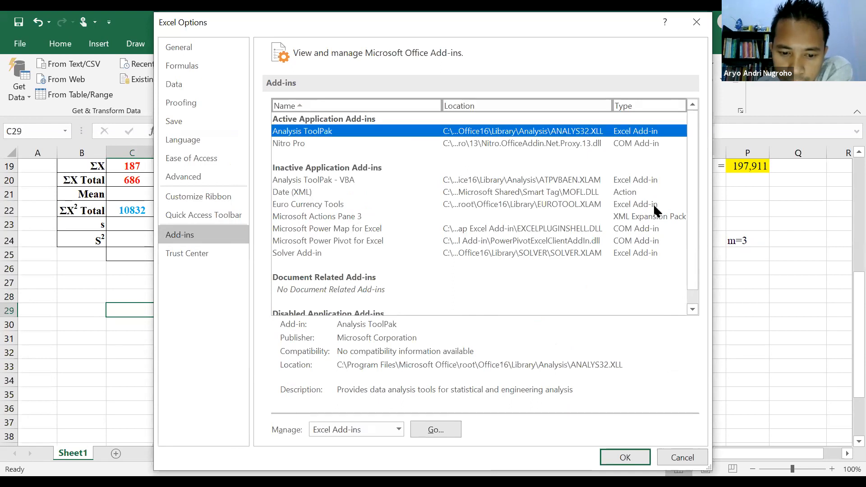
click(399, 430)
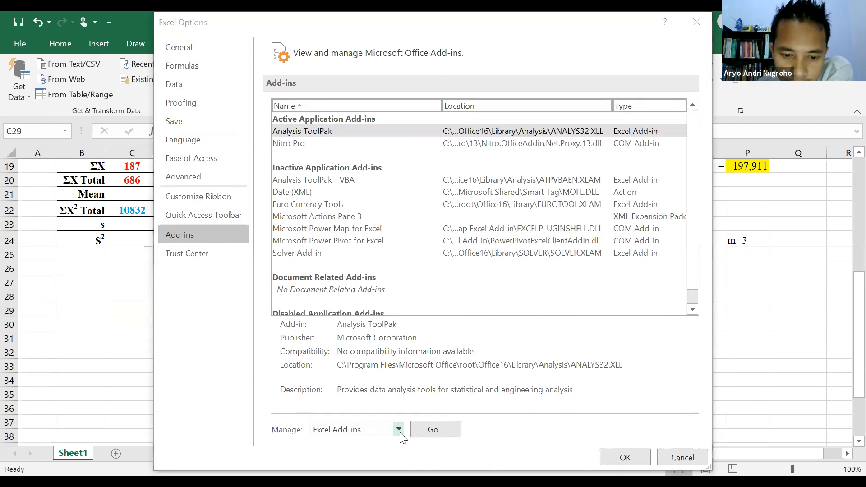
click(424, 436)
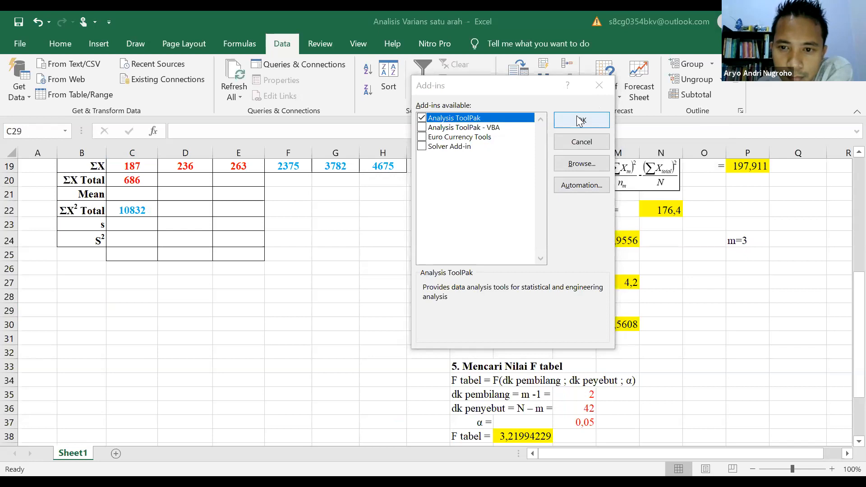
click(580, 120)
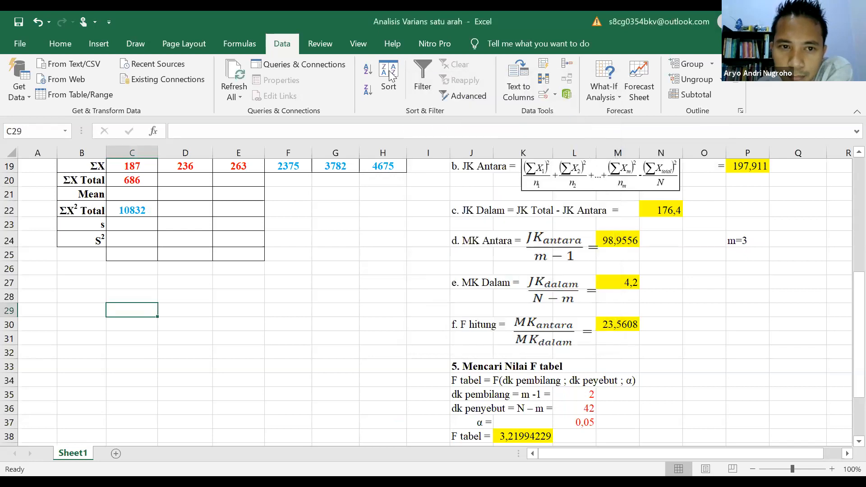
click(247, 41)
click(280, 45)
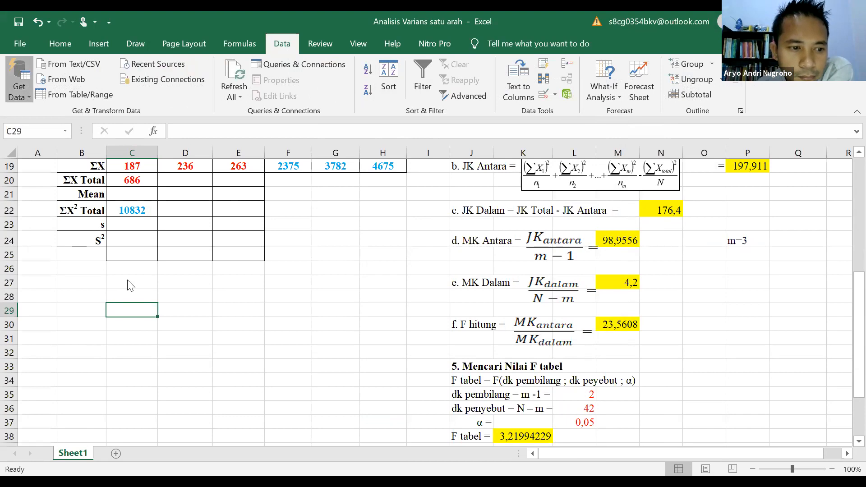
click(28, 93)
click(566, 142)
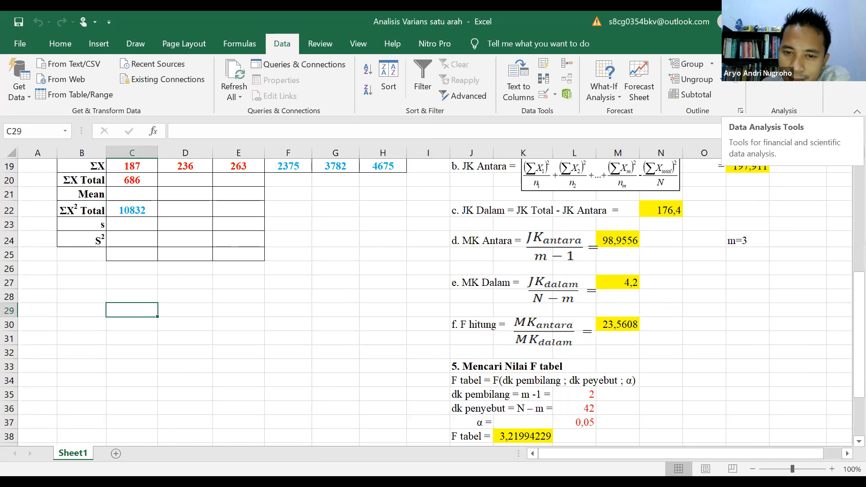
Start the Anova: Single Factor tool from the Data Analysis tools.
click(784, 64)
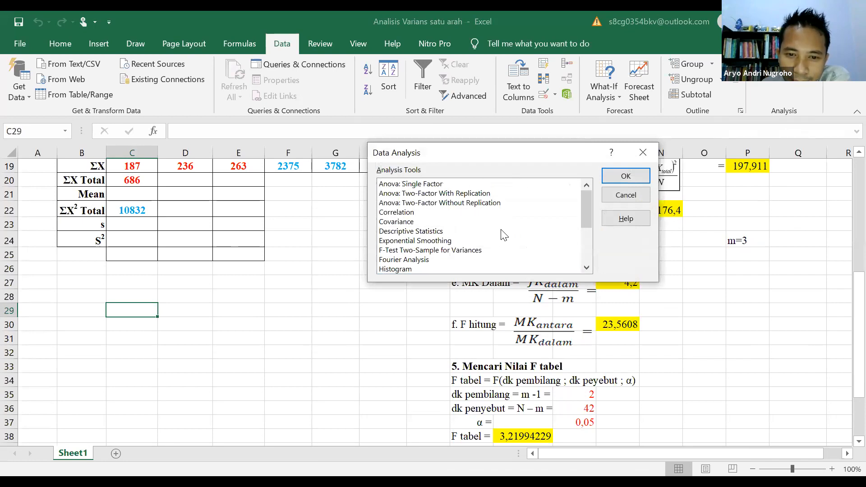
click(413, 185)
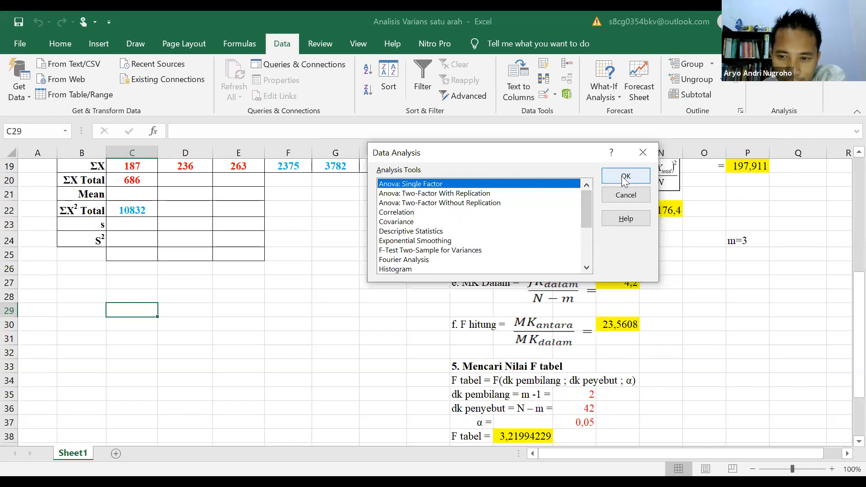
key(Return)
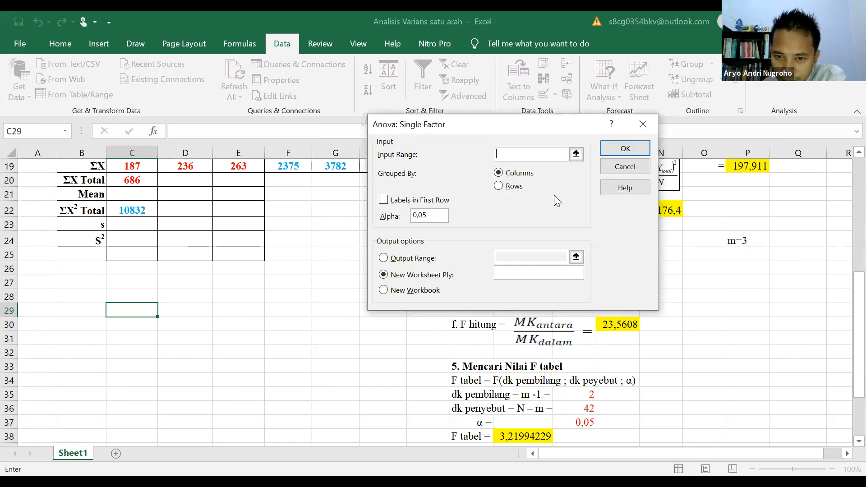
Set the ANOVA input range to C3:E18, covering Metode A, B and C, and treat the first row as labels.
drag(520, 123, 636, 137)
scroll(316, 243, up, 5)
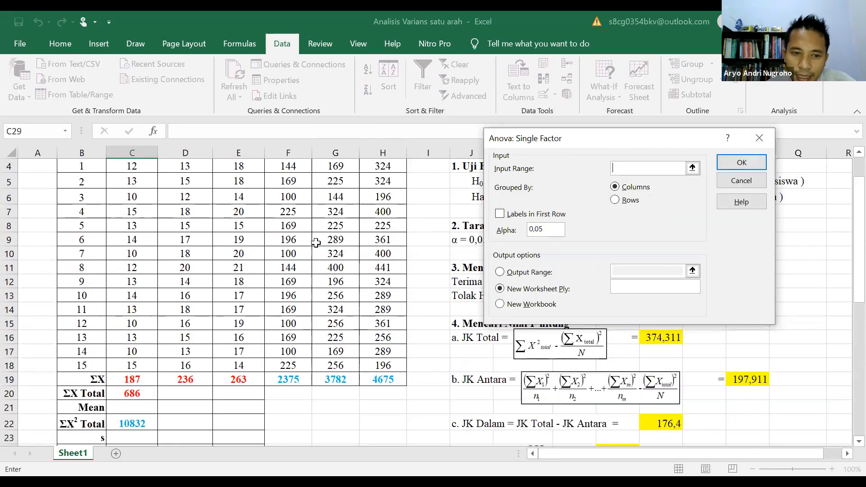
scroll(315, 242, up, 1)
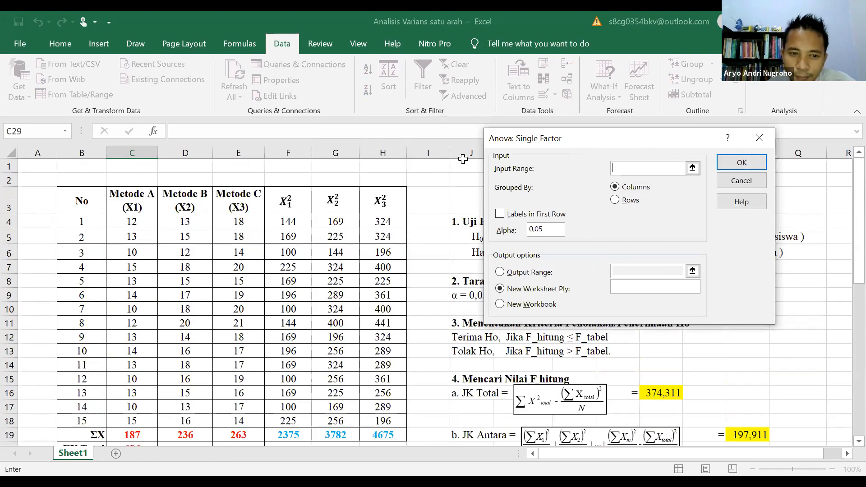
click(135, 201)
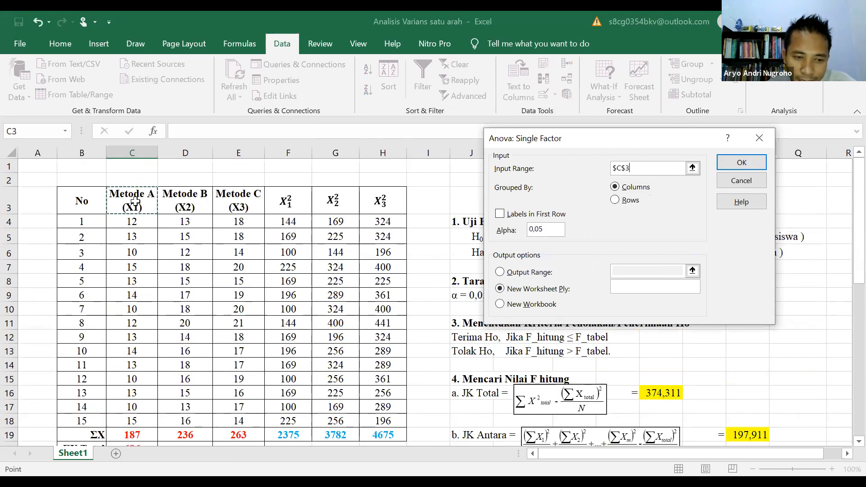
drag(136, 201, 221, 242)
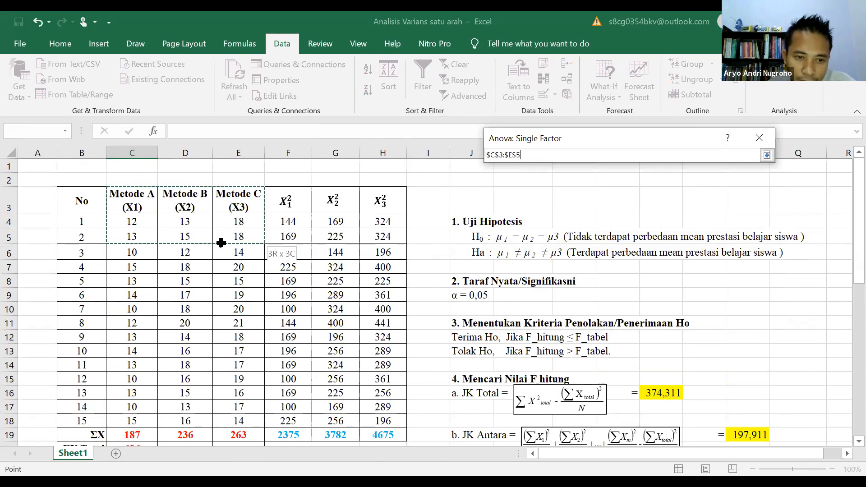
drag(228, 376, 212, 420)
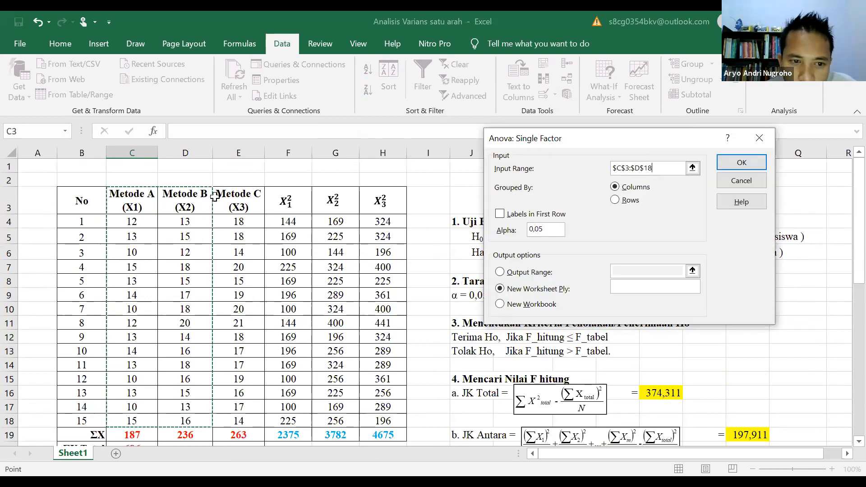
click(132, 201)
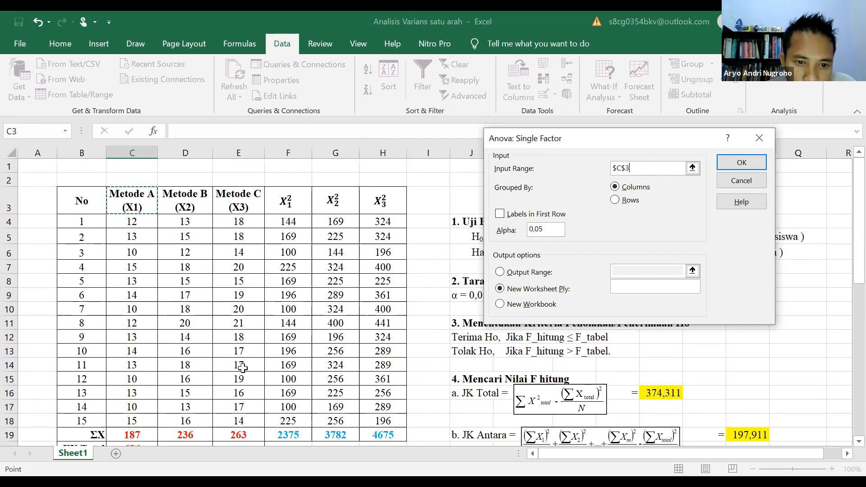
shift+click(239, 419)
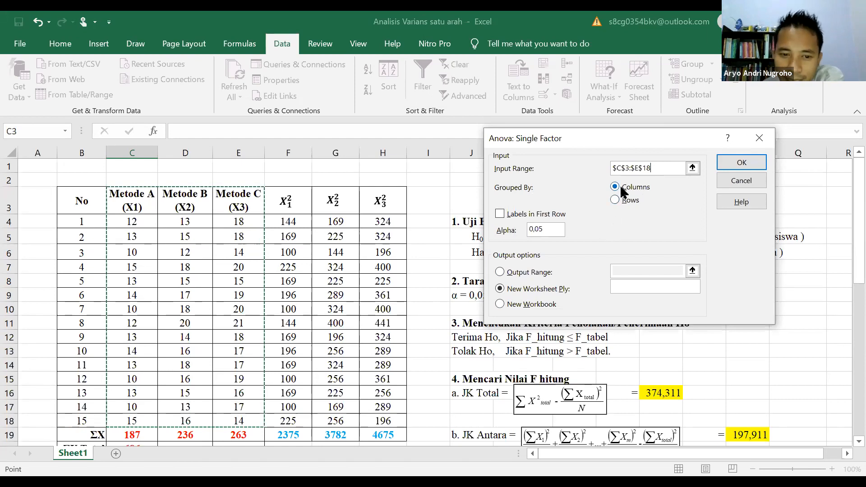
click(500, 215)
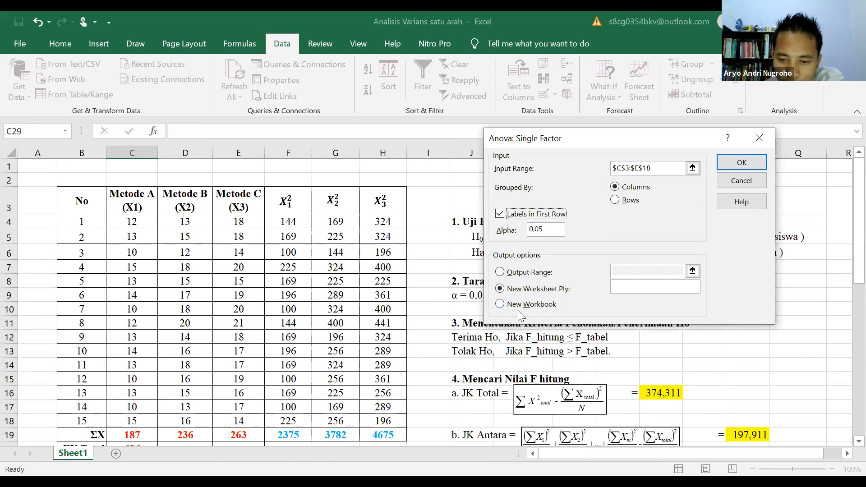
Send the ANOVA output to a range starting at B29 on the current sheet and run the analysis.
click(500, 274)
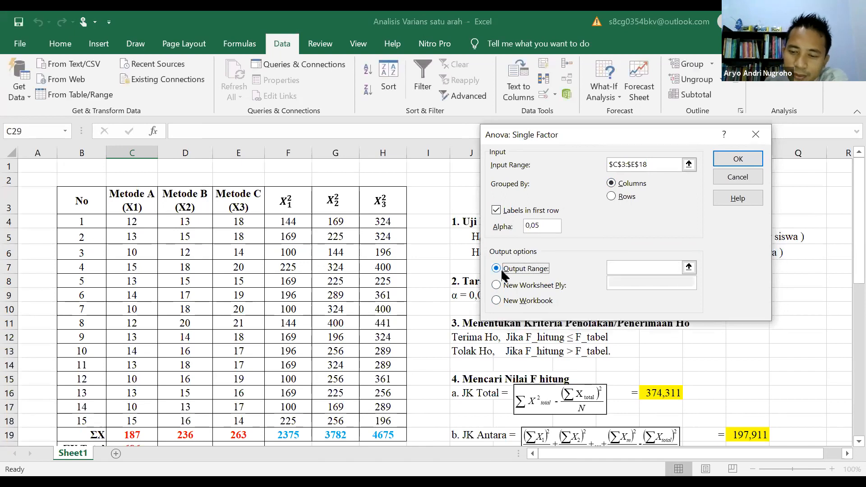
click(618, 266)
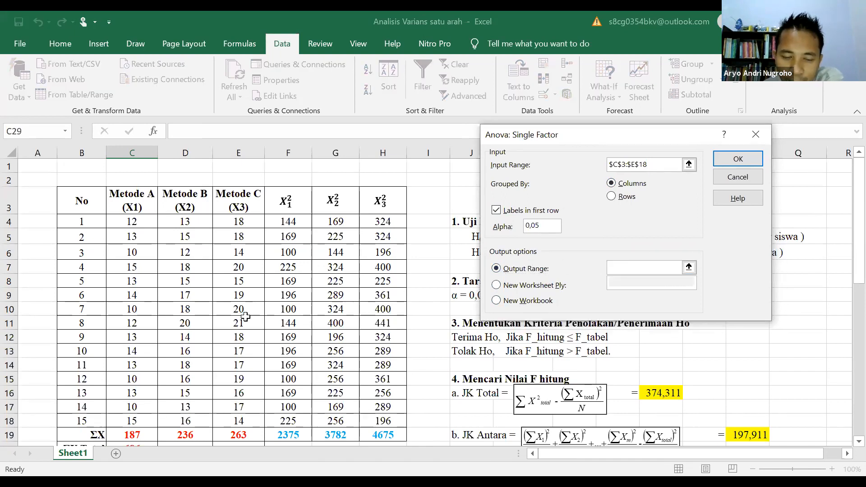
scroll(244, 311, down, 6)
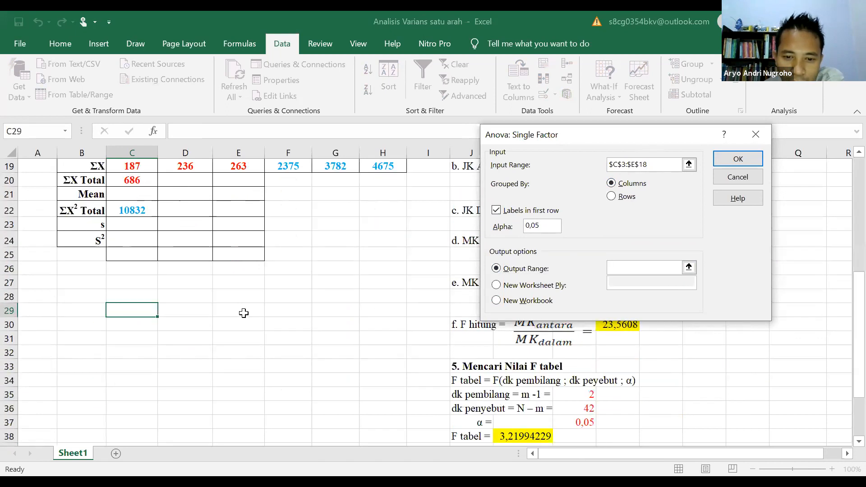
click(90, 310)
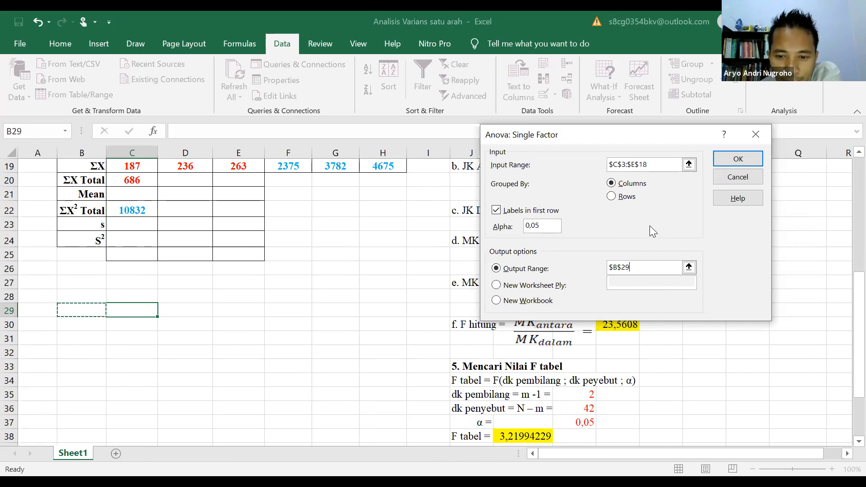
click(734, 161)
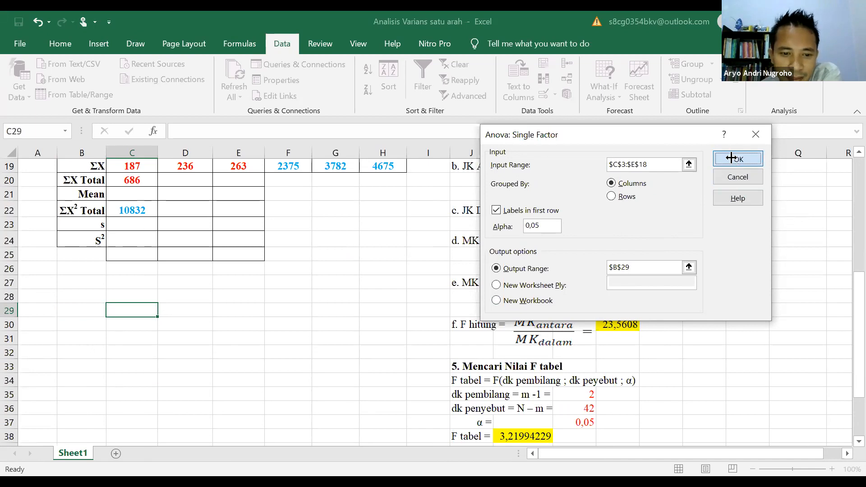
Fill the ANOVA output block B29:H43 with light blue.
scroll(385, 311, down, 3)
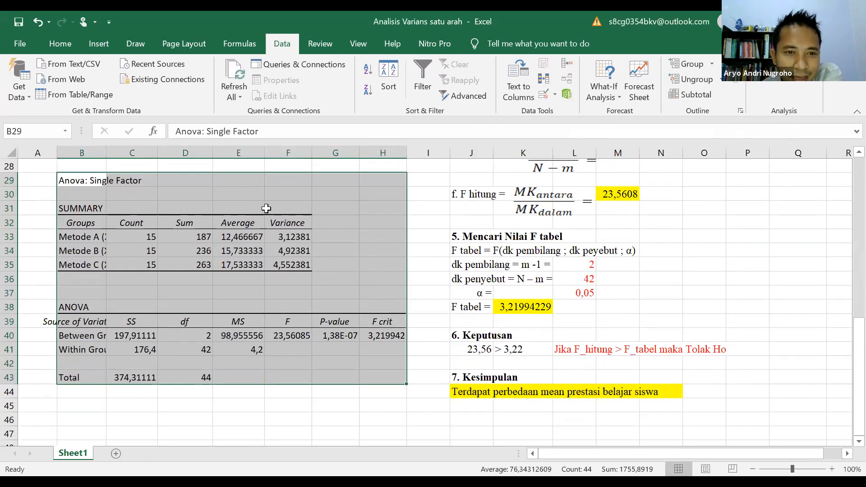
click(64, 45)
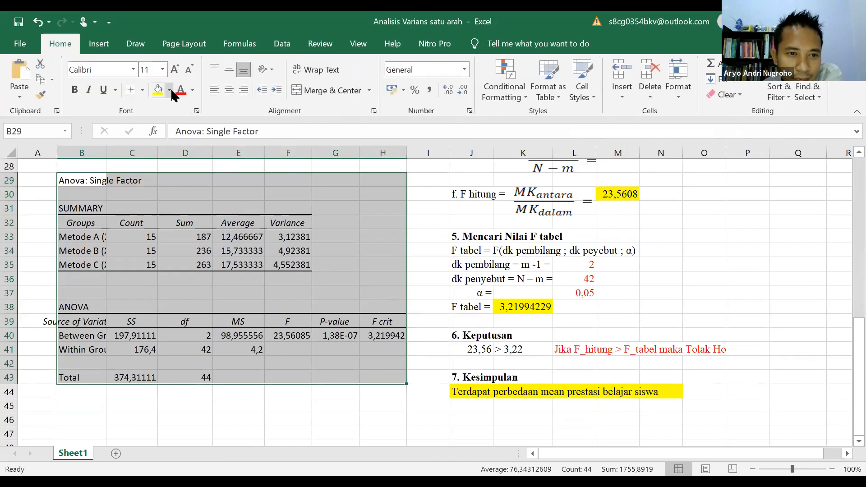
click(169, 90)
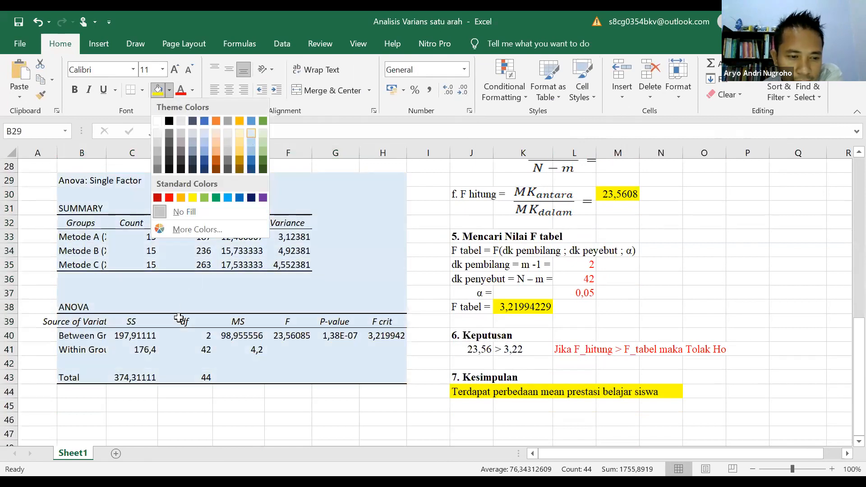
click(252, 135)
click(135, 401)
scroll(295, 316, down, 1)
scroll(316, 334, up, 1)
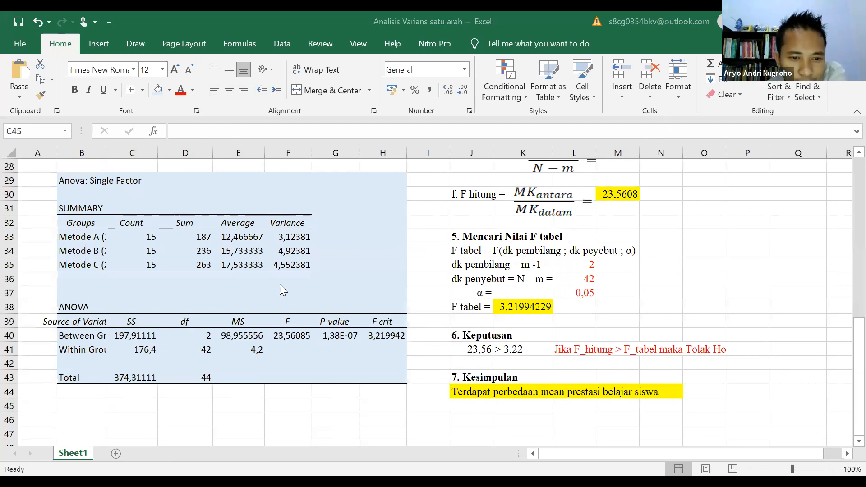
Examine the groups and counts in the SUMMARY table and compare its Sum column with the ΣX row of the data table.
click(106, 252)
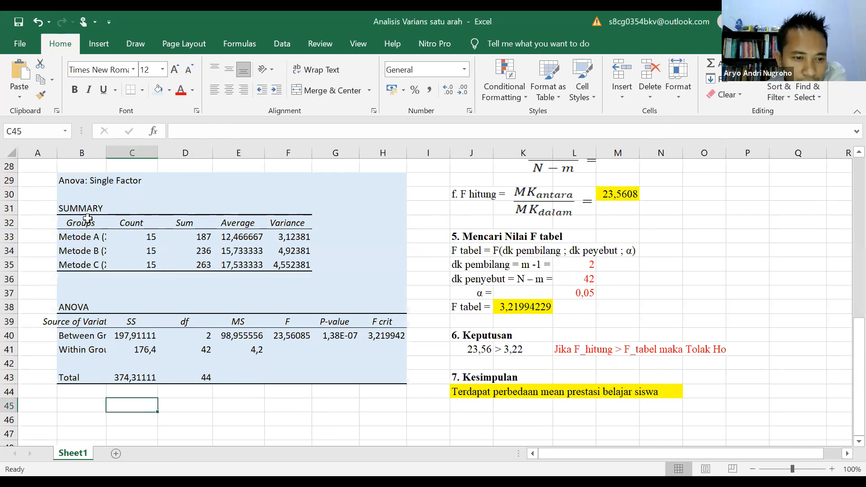
click(83, 237)
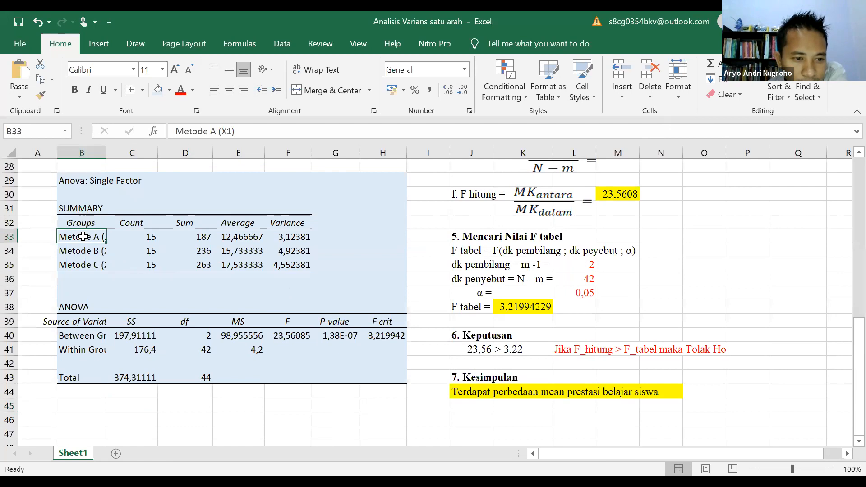
click(85, 251)
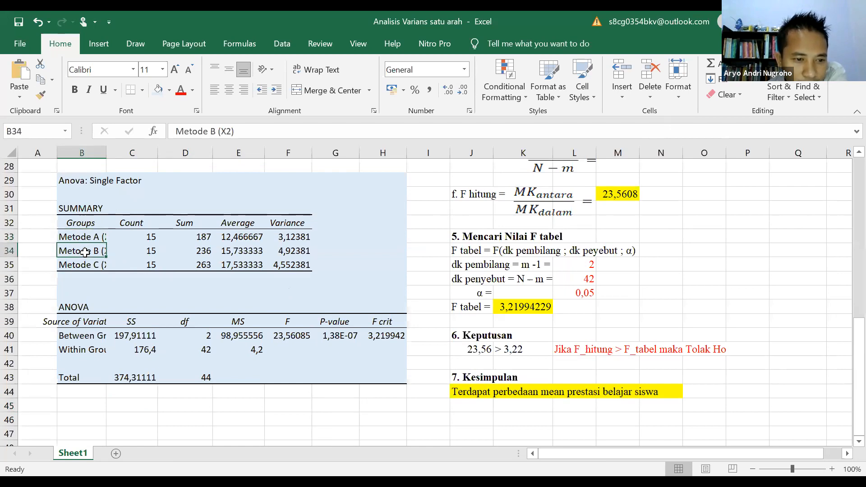
click(86, 265)
drag(85, 236, 90, 265)
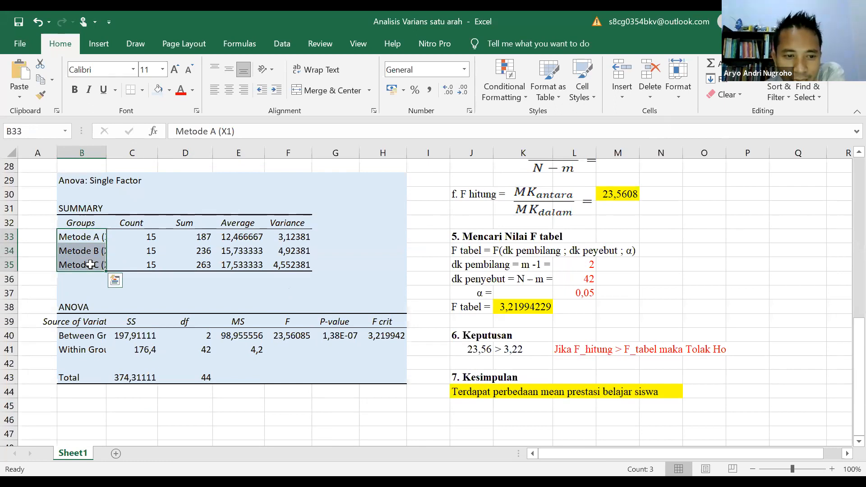
click(131, 232)
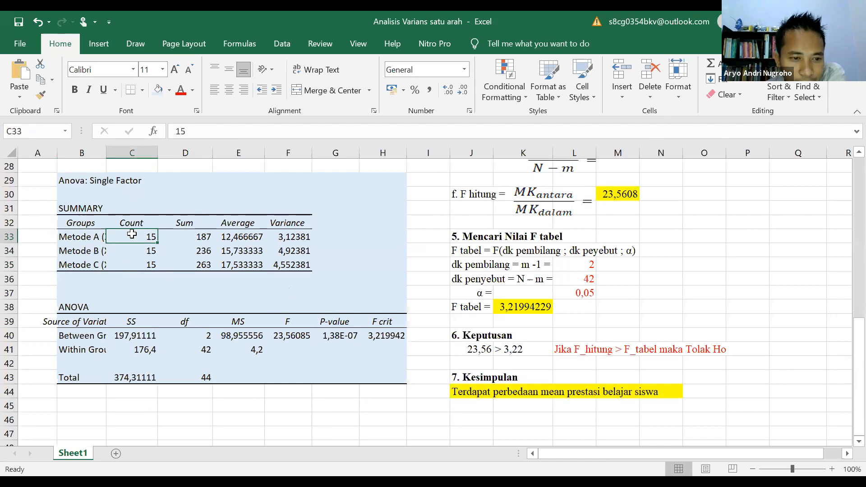
click(131, 253)
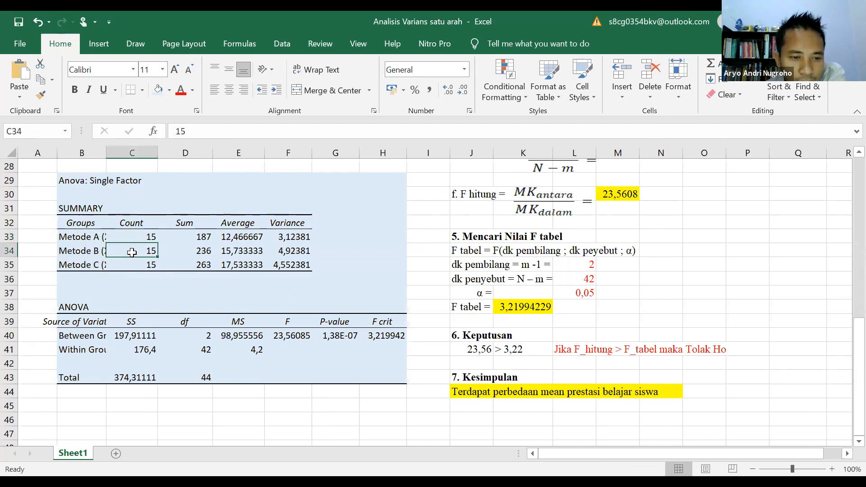
click(137, 266)
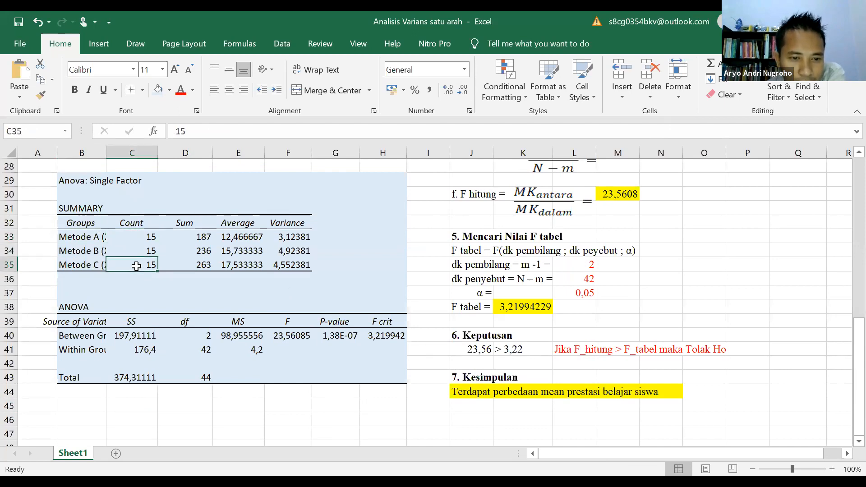
click(189, 236)
scroll(188, 236, up, 2)
scroll(188, 237, up, 2)
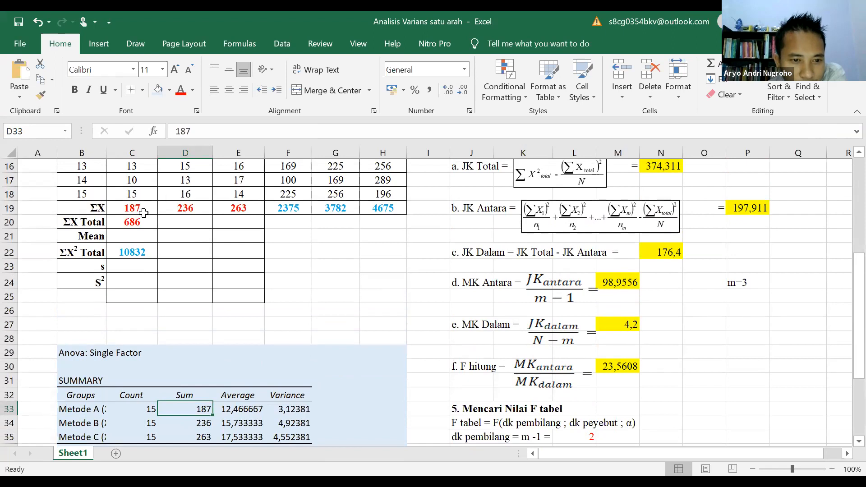
click(205, 423)
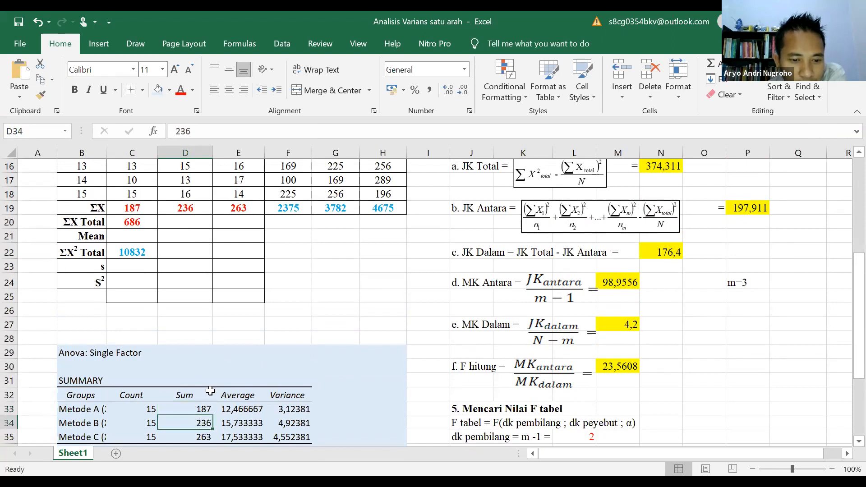
click(205, 435)
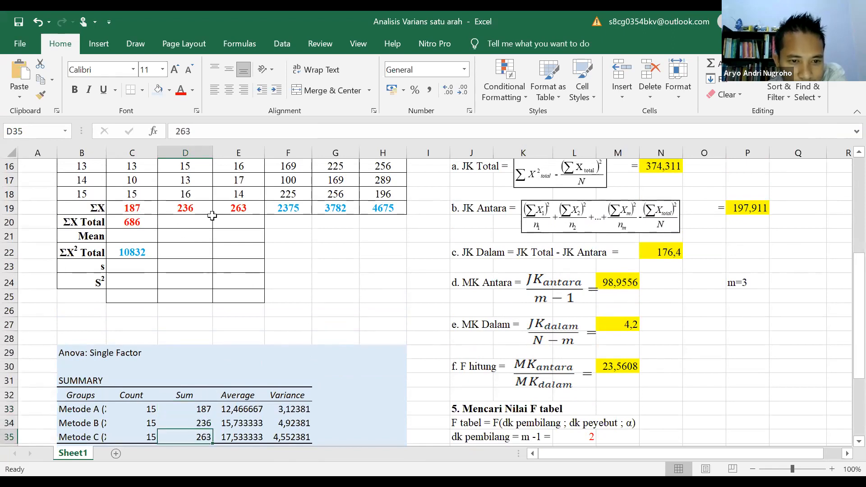
scroll(228, 375, down, 1)
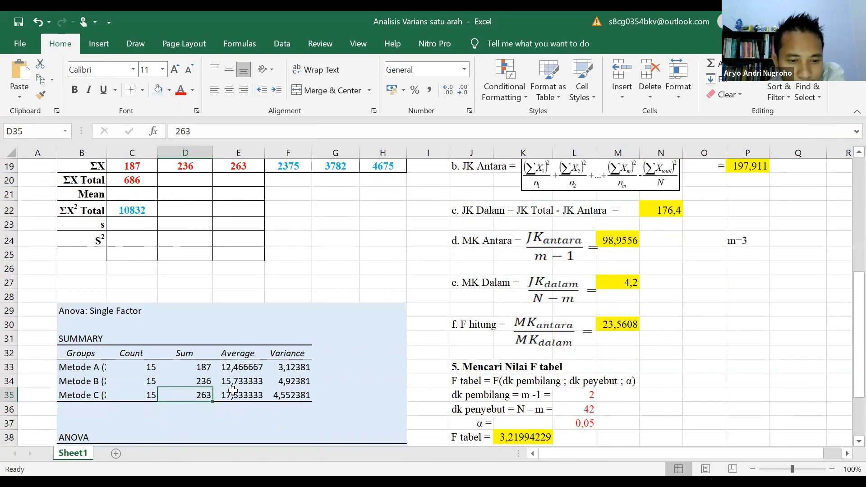
Calculate Metode A's mean in C21 with =AVERAGE(C4:C18) and copy the formula across to E21 for Metode B and C.
click(145, 194)
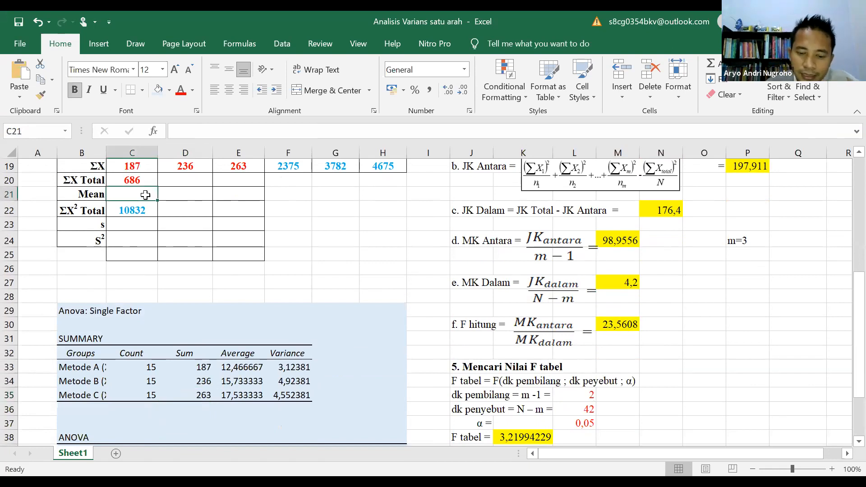
text(=)
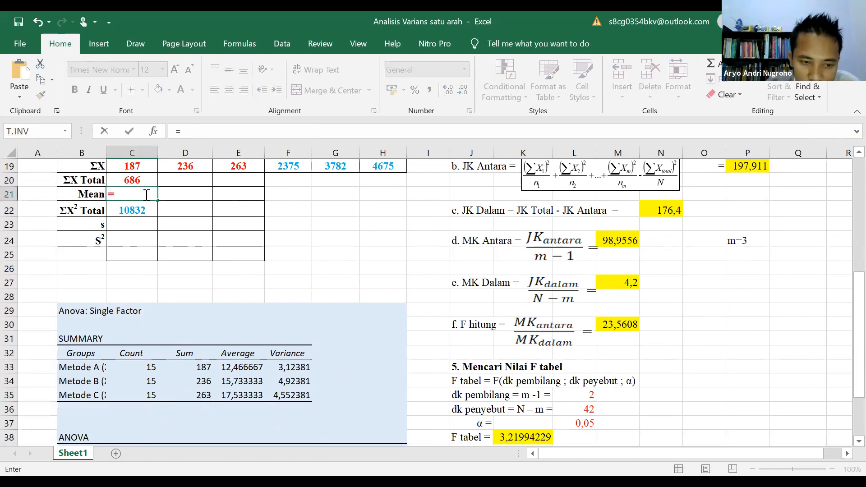
text(averag)
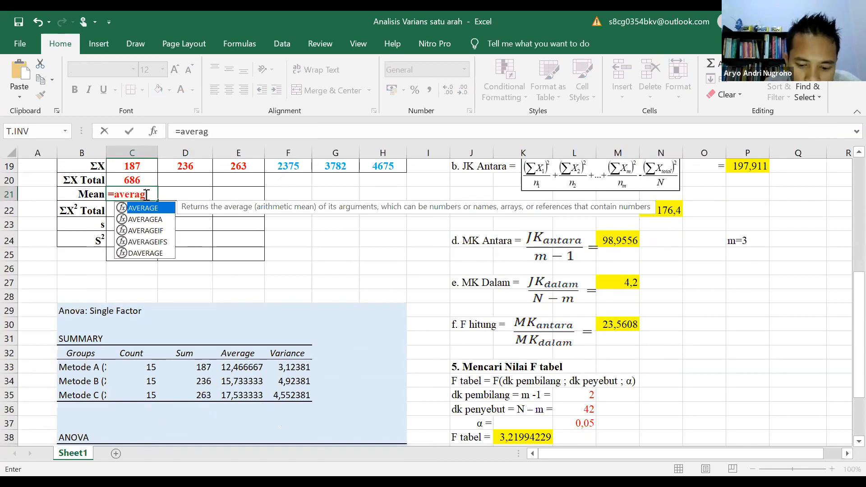
text(e()
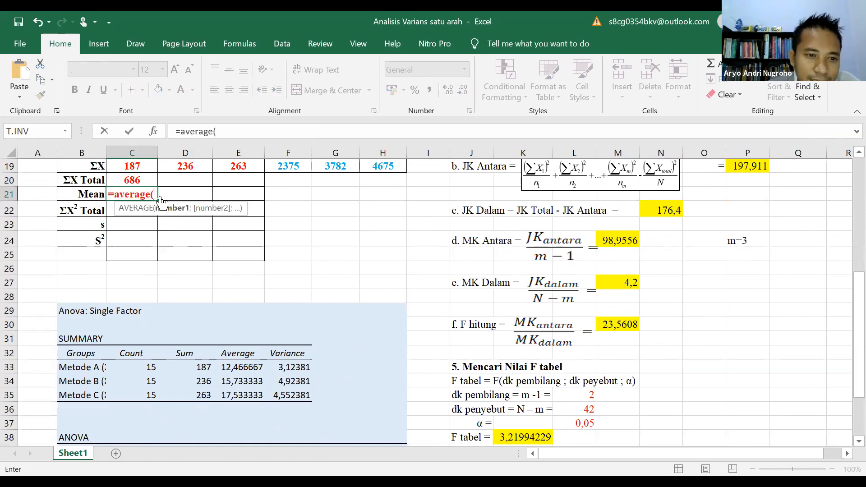
scroll(214, 197, up, 4)
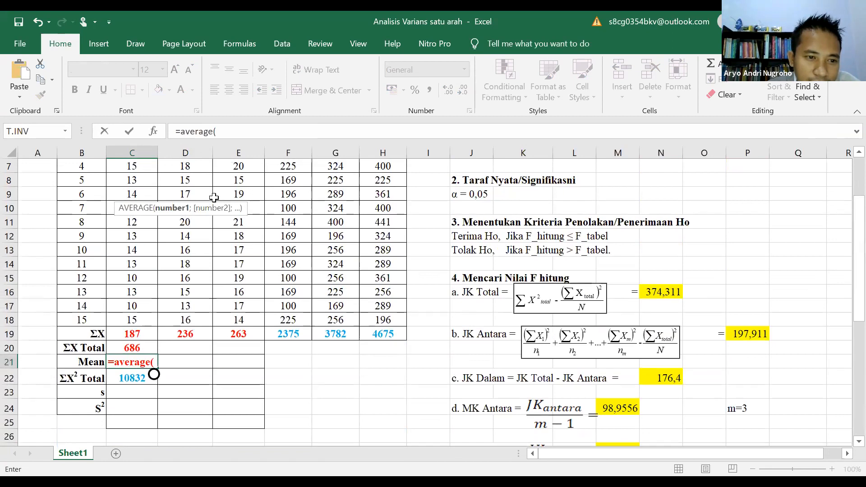
scroll(141, 226, up, 2)
click(141, 223)
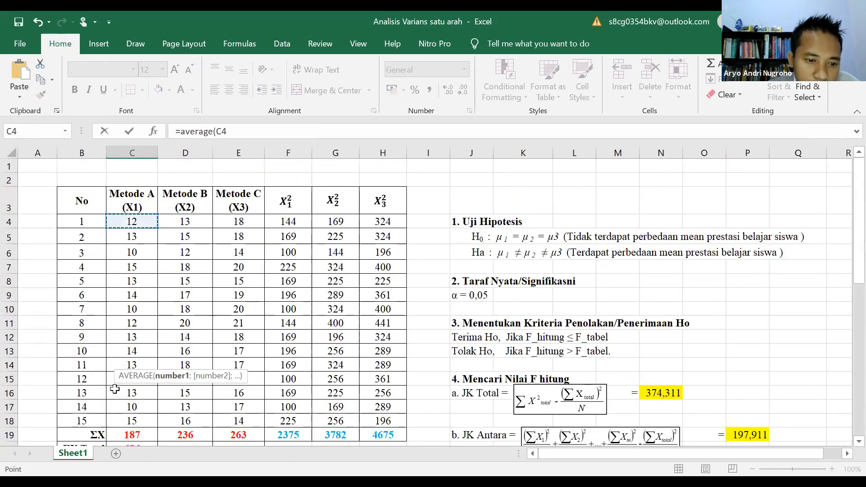
drag(141, 223, 131, 421)
scroll(38, 358, down, 3)
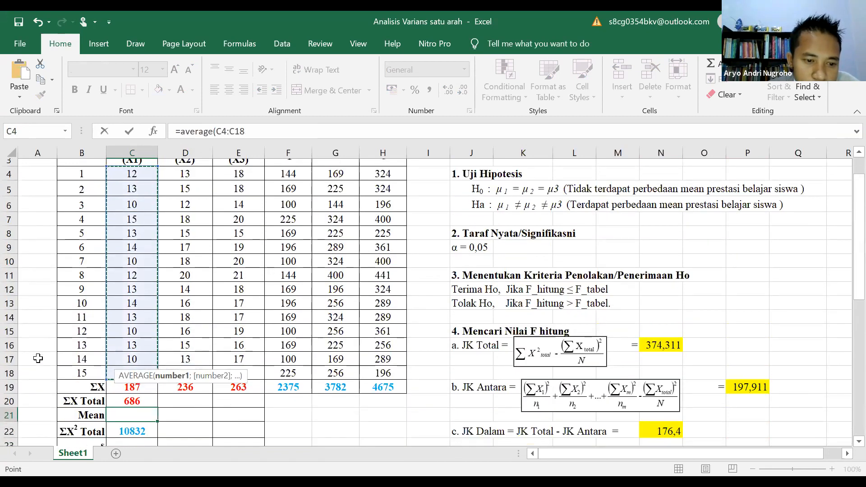
text())
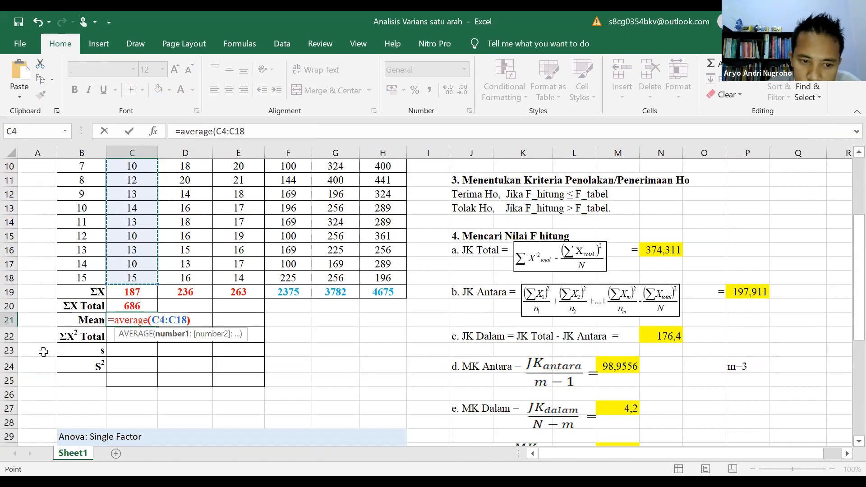
key(Return)
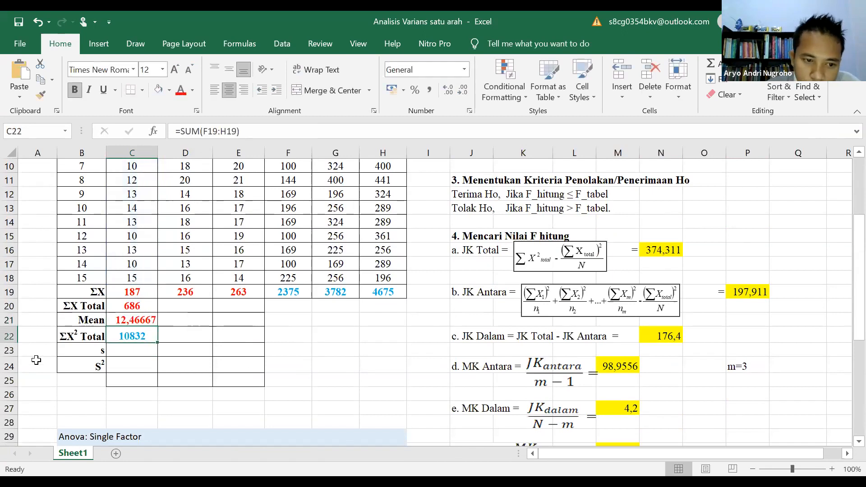
click(134, 319)
drag(158, 325, 239, 326)
Compare the SUMMARY table's Average values with the Mean row, and examine its Variance column alongside the s row.
scroll(325, 360, down, 2)
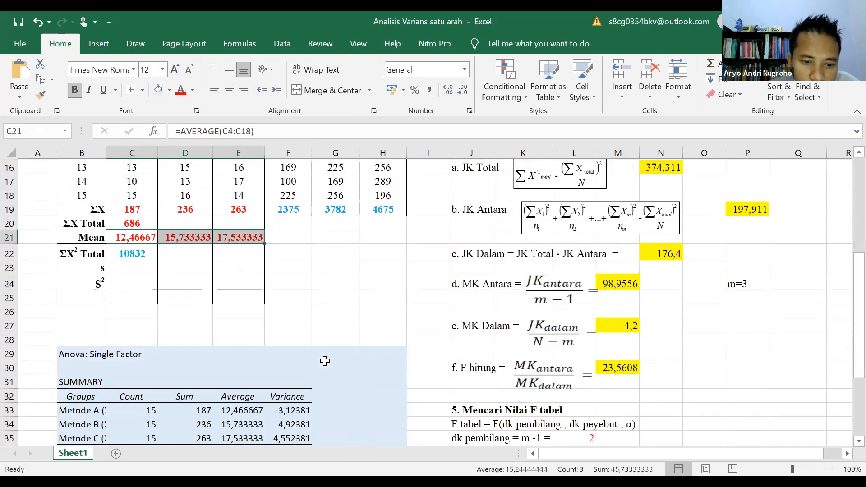
scroll(325, 361, down, 1)
click(257, 364)
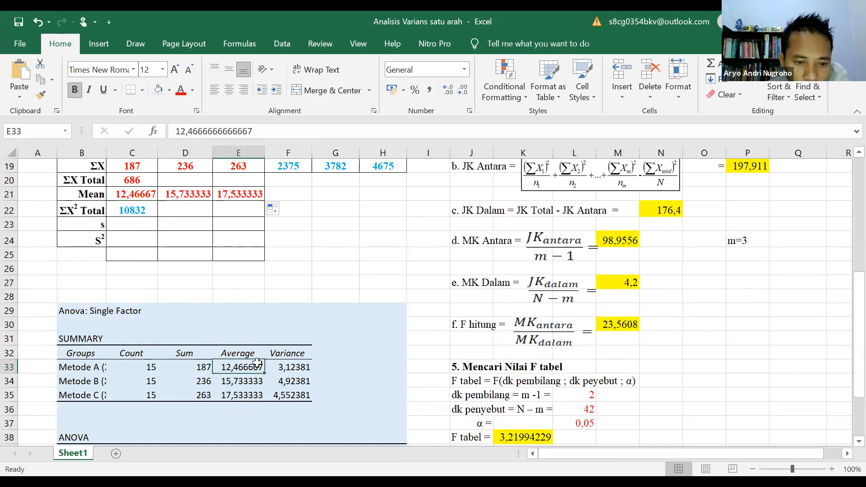
click(247, 384)
click(244, 396)
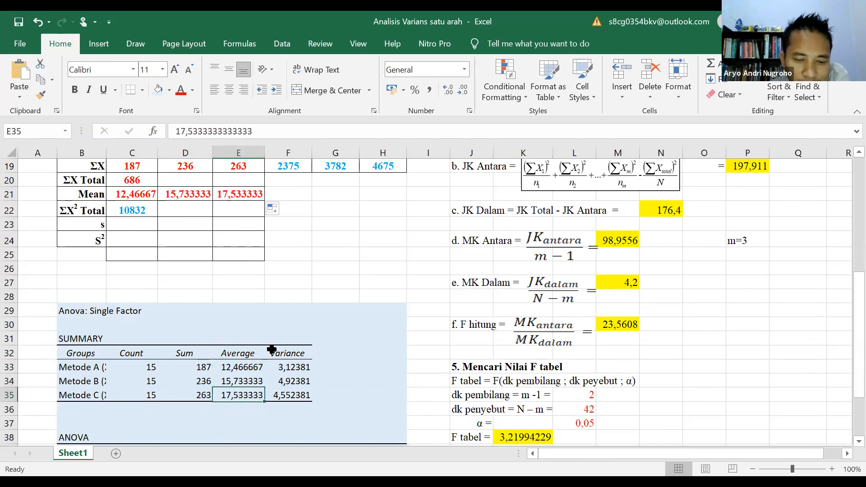
click(298, 368)
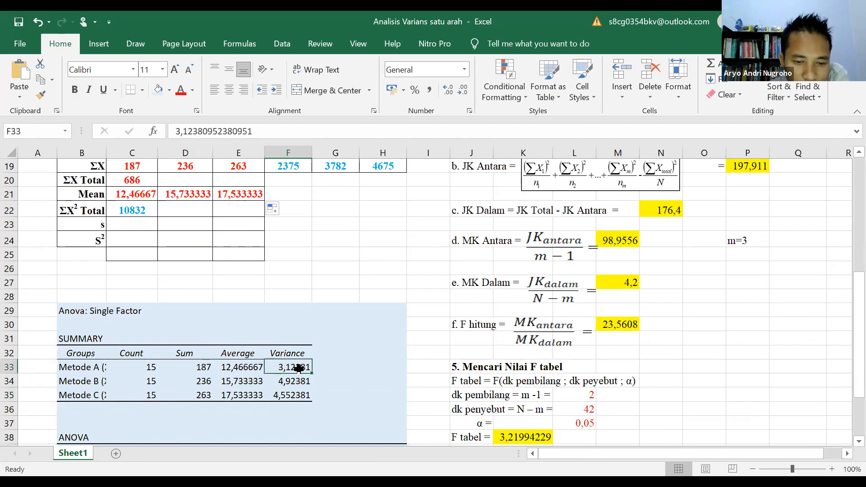
click(131, 220)
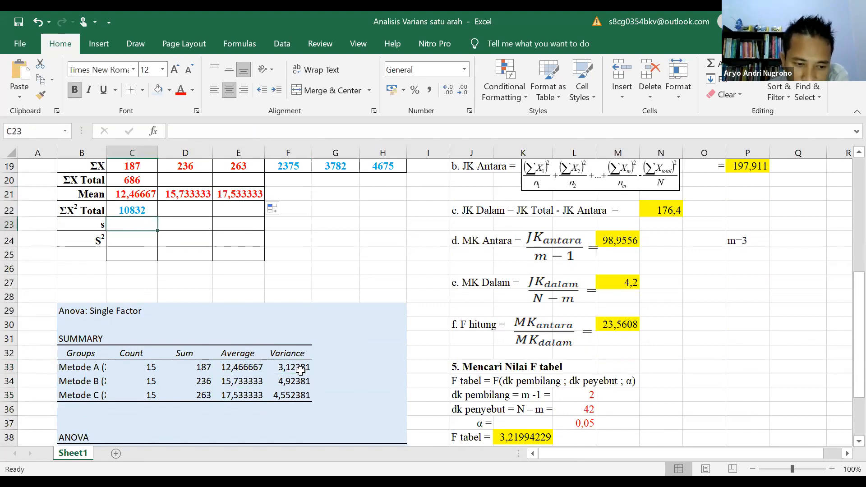
scroll(300, 370, down, 2)
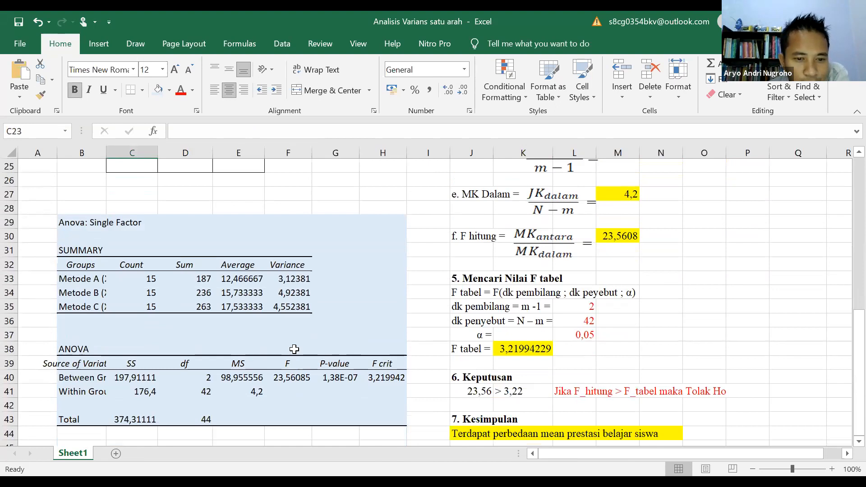
Highlight the F cells F39:F40 and the F crit cells H39:H40 of the ANOVA table in yellow.
scroll(199, 295, down, 1)
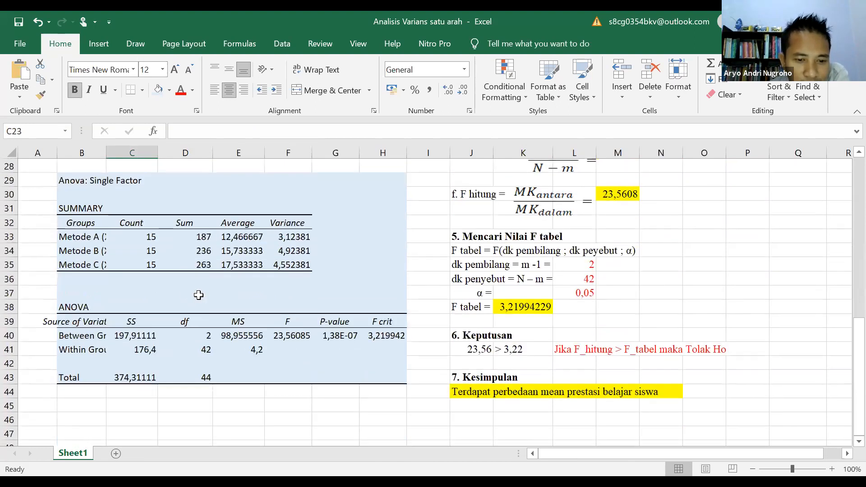
scroll(199, 295, down, 1)
click(306, 284)
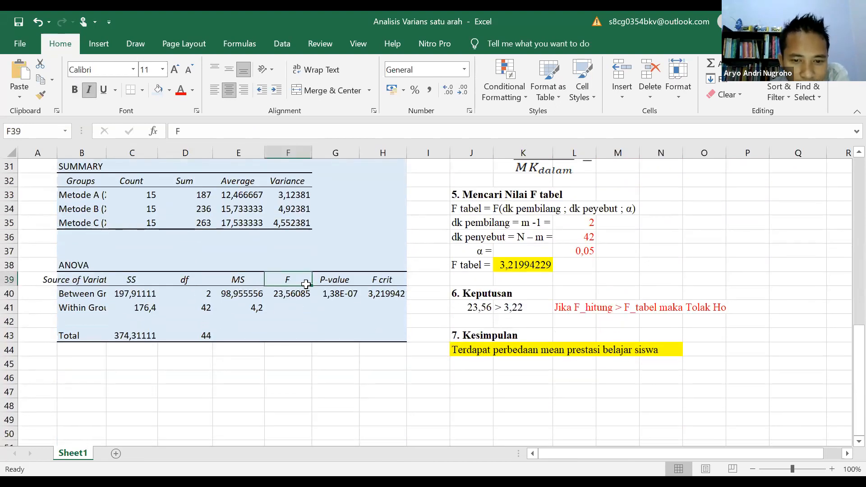
click(368, 285)
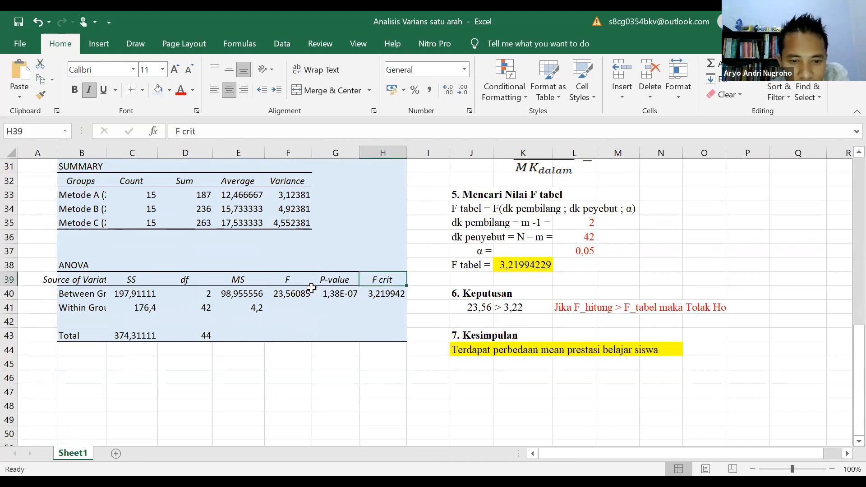
click(287, 289)
drag(289, 280, 289, 294)
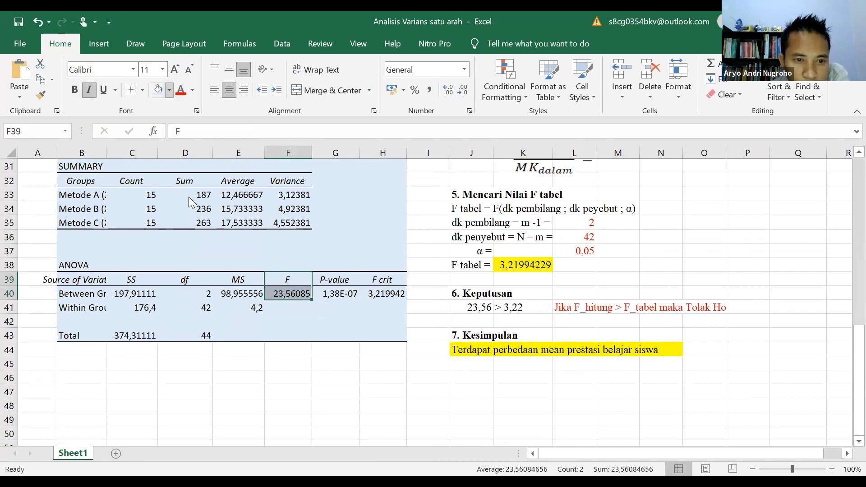
click(169, 90)
click(188, 196)
drag(391, 282, 383, 294)
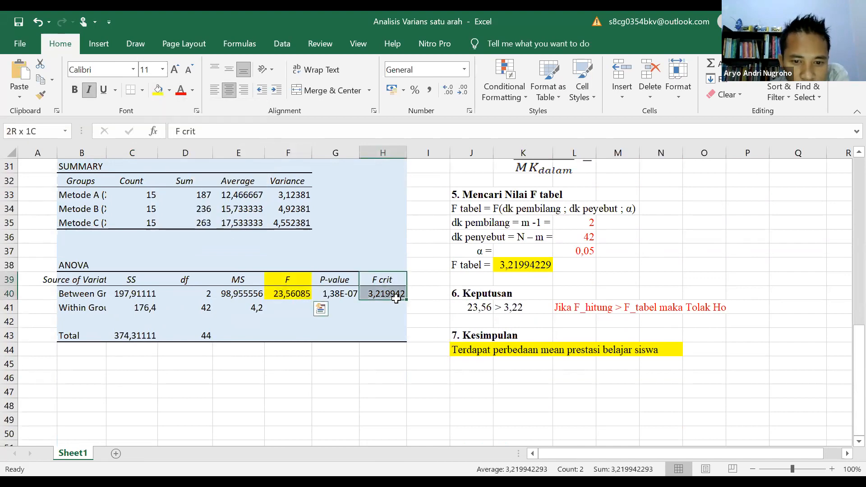
click(157, 90)
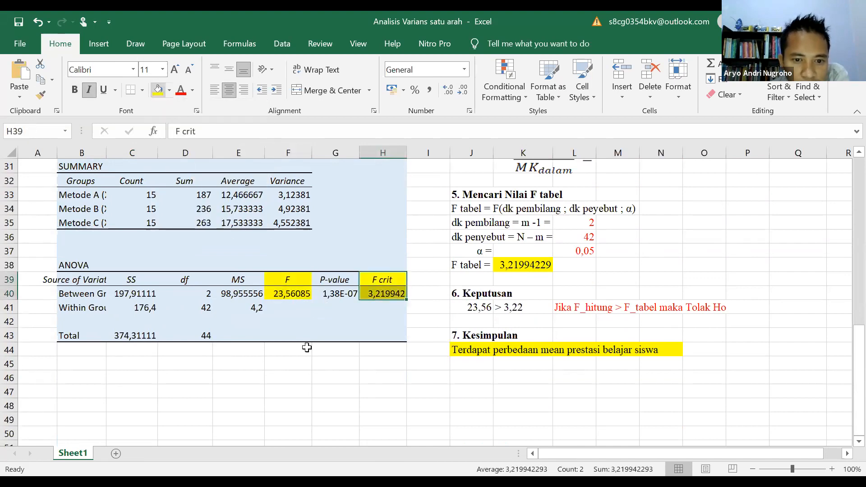
Compare the ANOVA table's F and F crit with the manual F hitung in M30, F tabel in K38 and the Keputusan row.
click(288, 278)
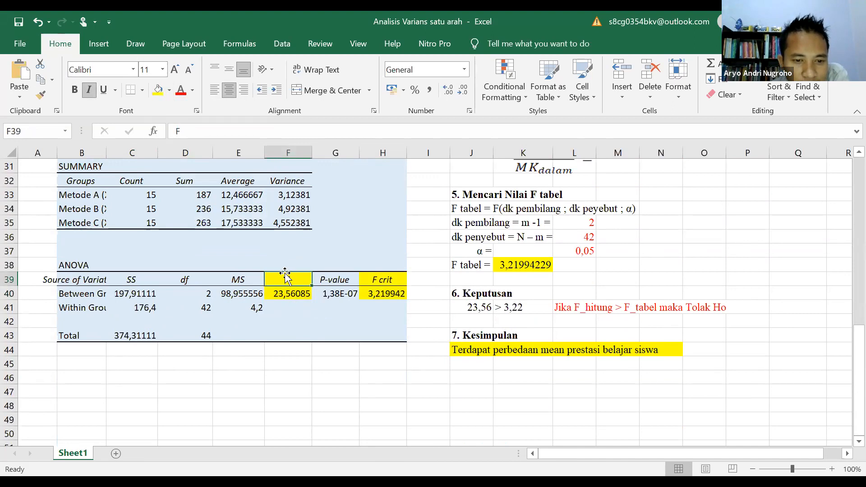
click(292, 295)
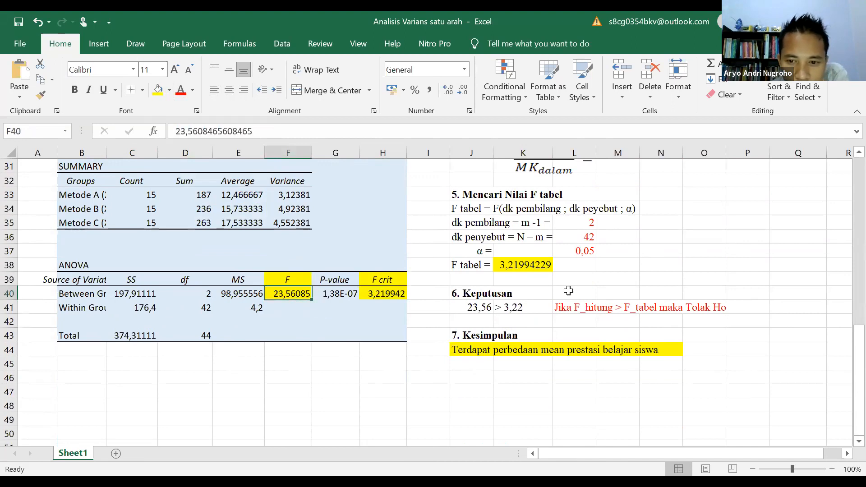
scroll(624, 200, up, 1)
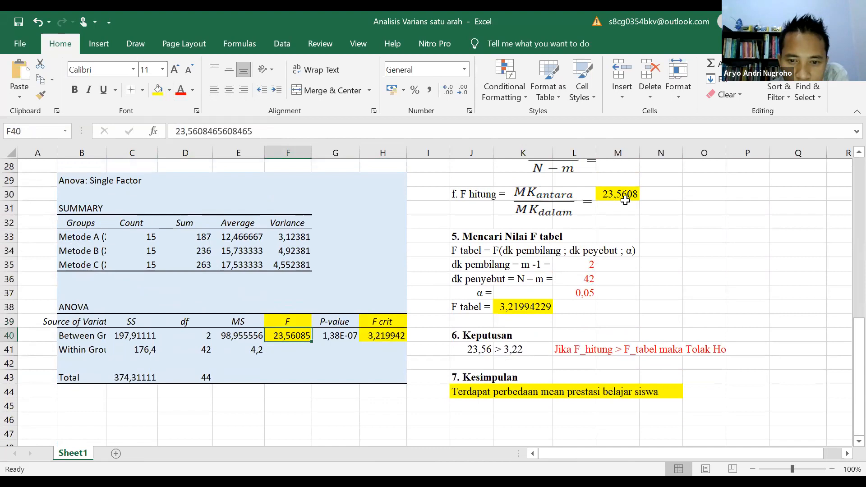
click(626, 194)
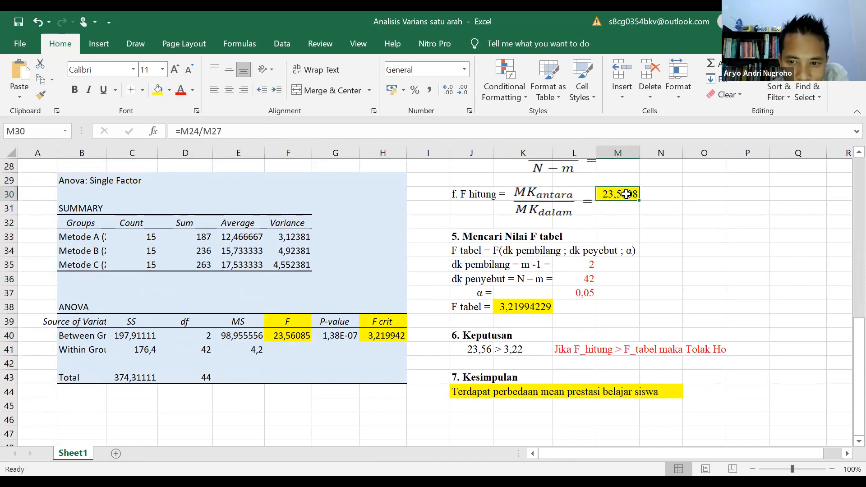
click(297, 334)
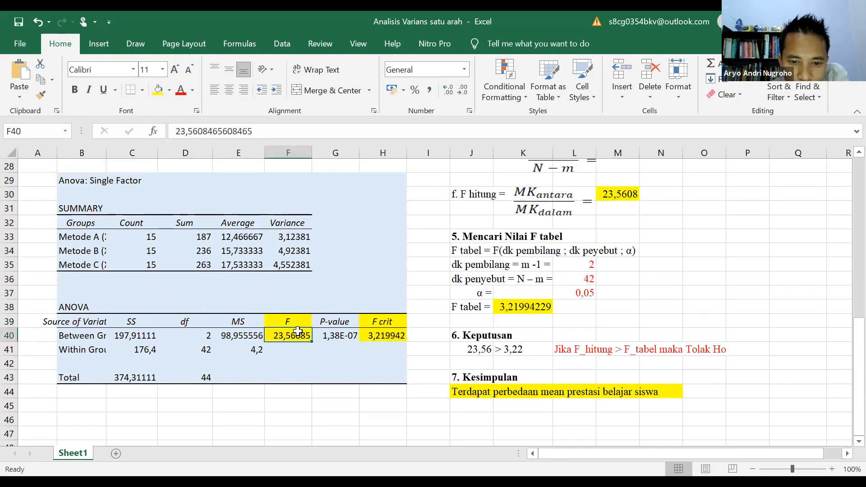
click(391, 338)
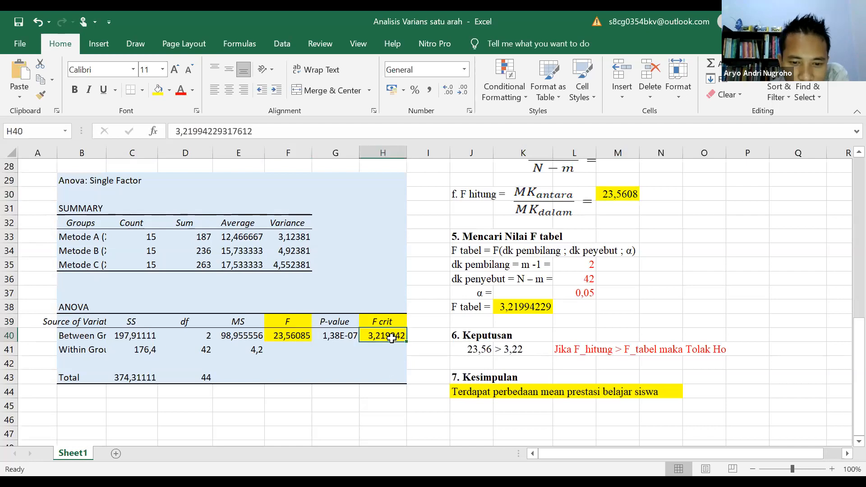
click(516, 308)
scroll(513, 307, down, 2)
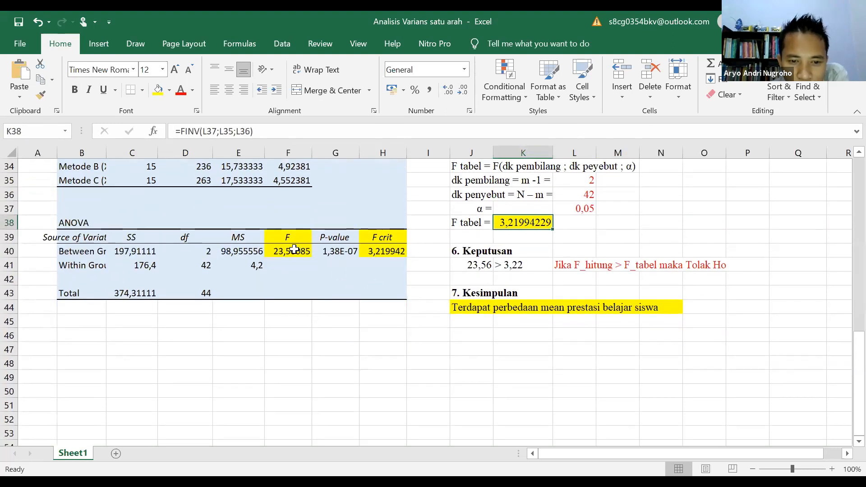
click(298, 251)
click(376, 252)
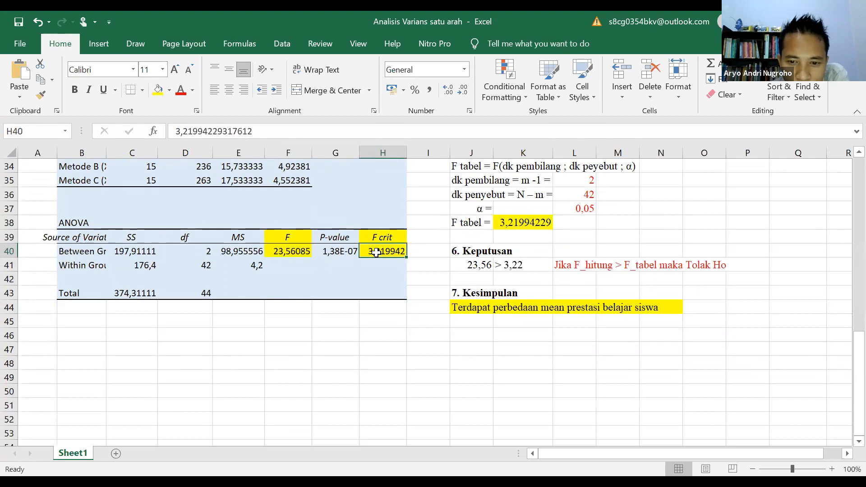
click(479, 266)
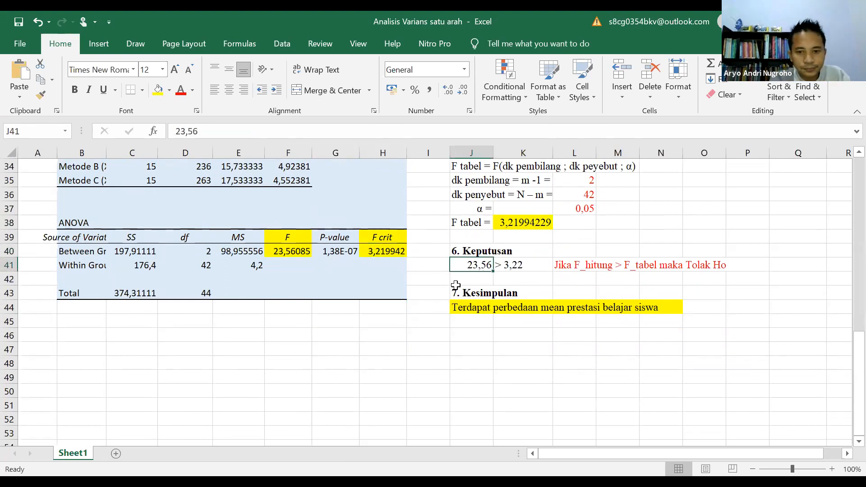
Circle the F and F crit cells in black ink and draw red ink arrows from both circles to the Keputusan comparison in J41.
mouse_move(298, 218)
mouse_down()
mouse_move(290, 273)
mouse_move(289, 218)
mouse_up()
mouse_move(390, 210)
mouse_down()
mouse_move(359, 266)
mouse_move(388, 219)
mouse_up()
click(189, 74)
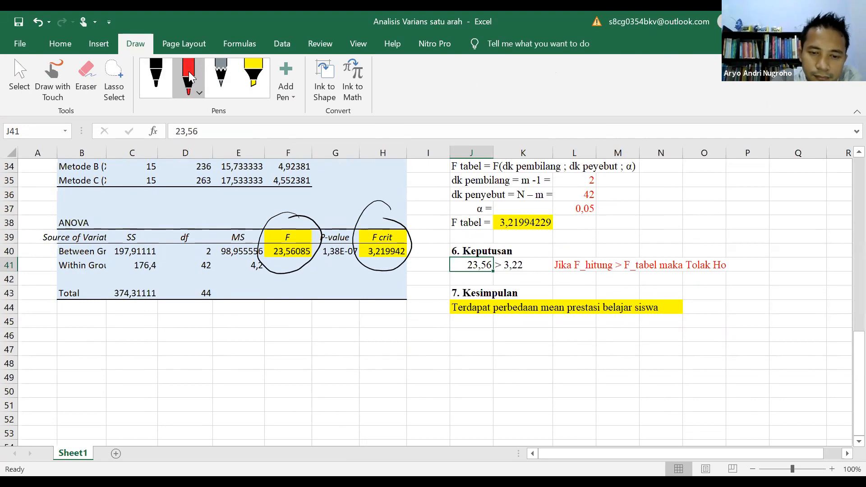
mouse_move(303, 267)
mouse_down()
mouse_move(385, 307)
mouse_move(442, 289)
mouse_move(441, 281)
mouse_up()
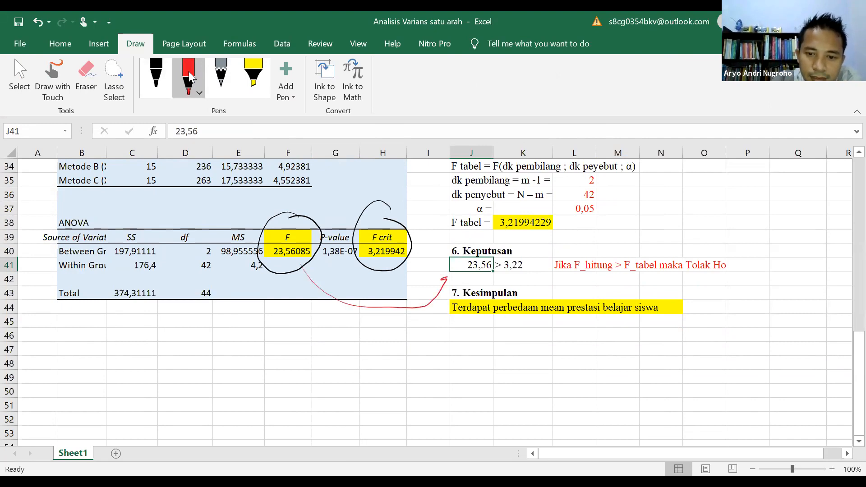
drag(407, 235, 439, 266)
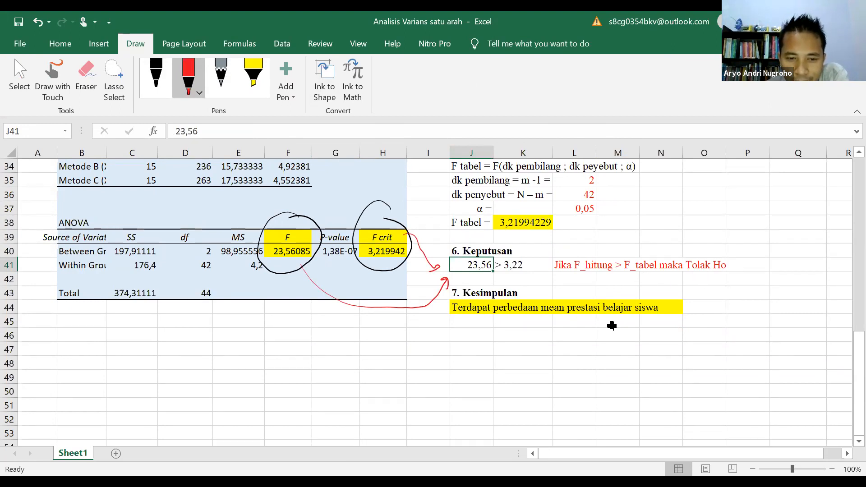
Review the manual F hitung and F tabel sections against the circled F and F crit columns.
scroll(501, 324, up, 1)
scroll(500, 324, up, 1)
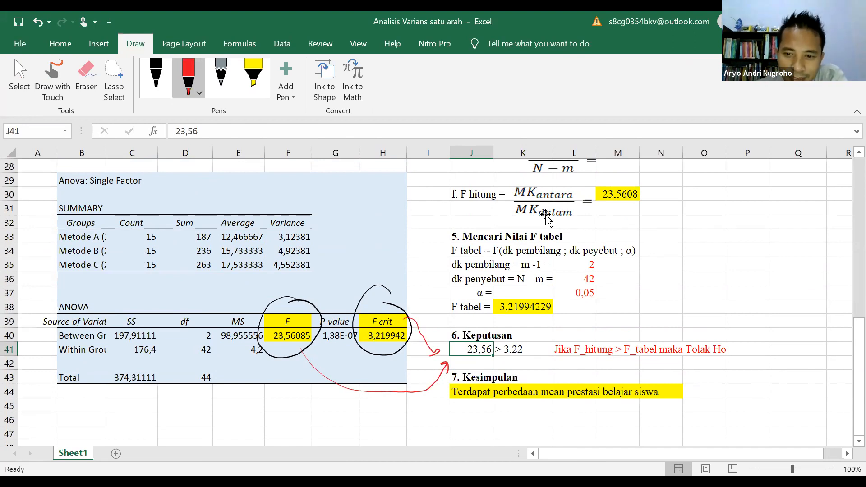
scroll(547, 219, up, 1)
scroll(547, 219, down, 1)
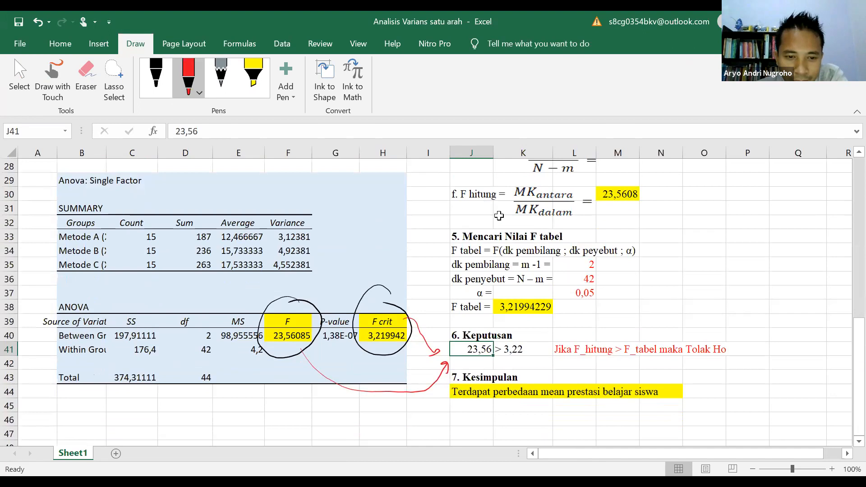
click(340, 197)
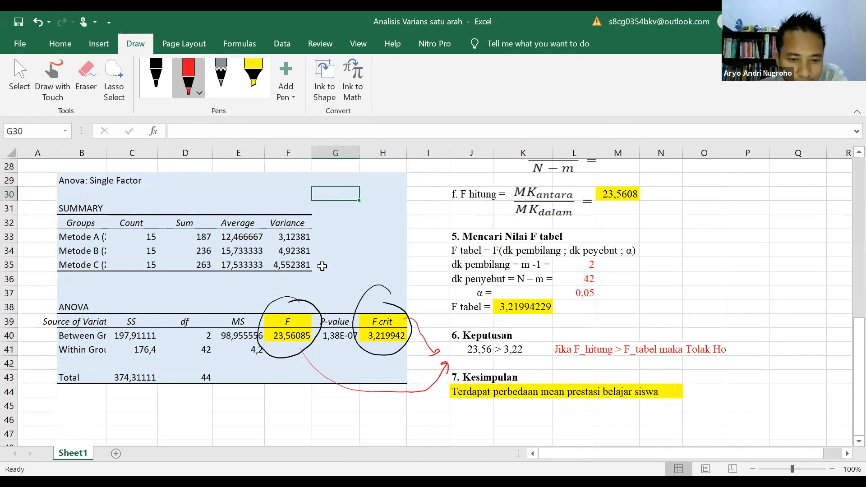
click(295, 319)
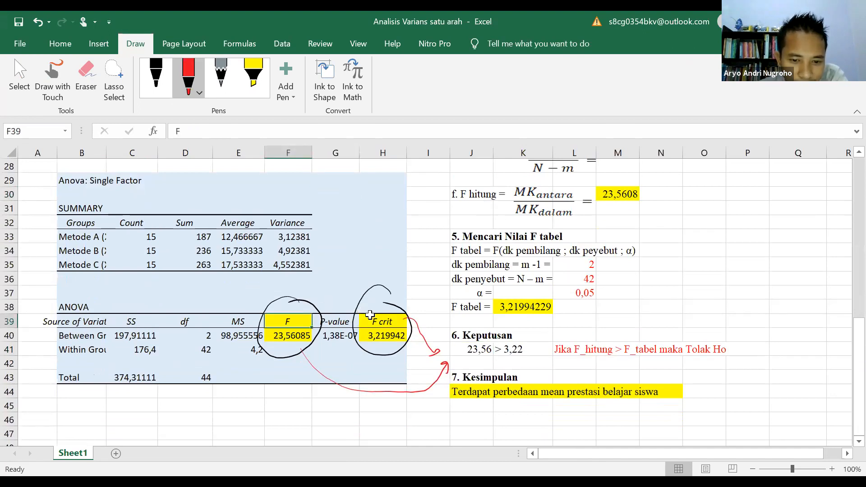
click(371, 317)
click(291, 319)
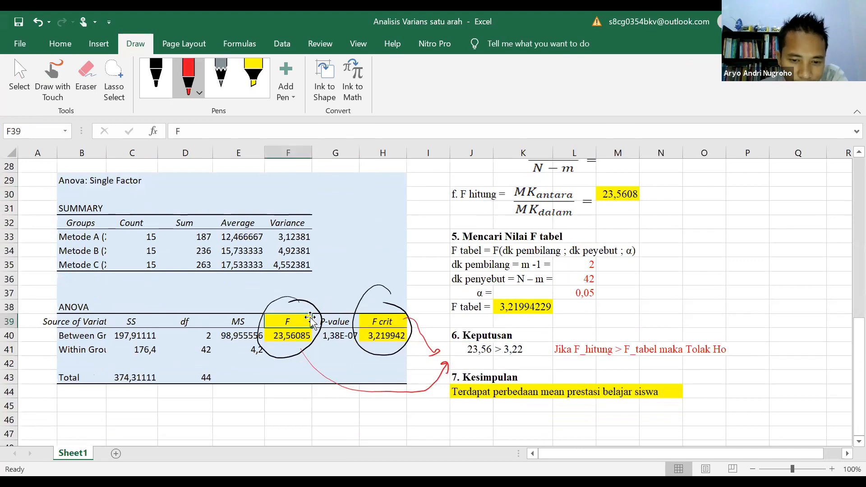
click(379, 323)
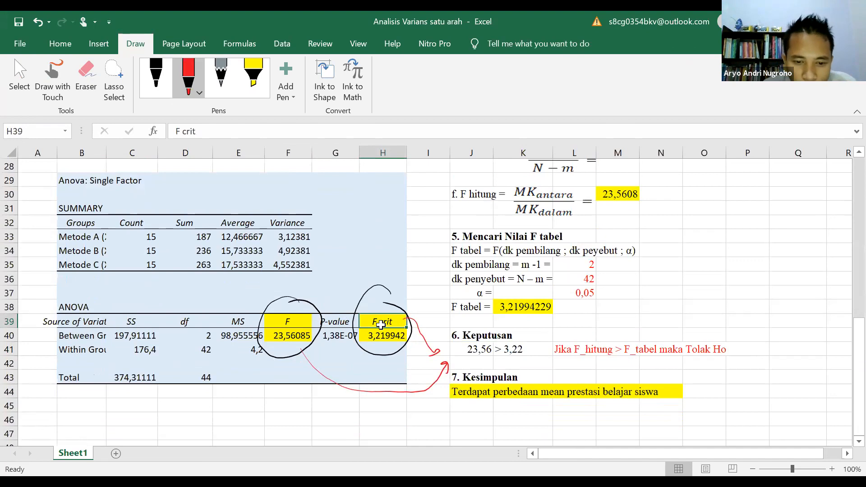
Handwrite an α = 0,05 < P value note in red ink below the P-value cell, with an arrow towards the Keputusan rule.
click(339, 334)
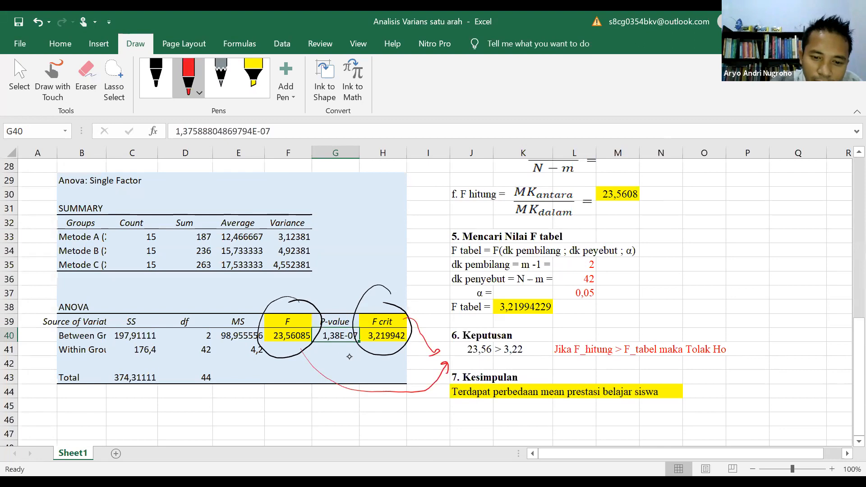
mouse_move(328, 354)
mouse_down()
mouse_move(321, 364)
mouse_move(329, 369)
mouse_move(358, 361)
mouse_move(368, 370)
mouse_up()
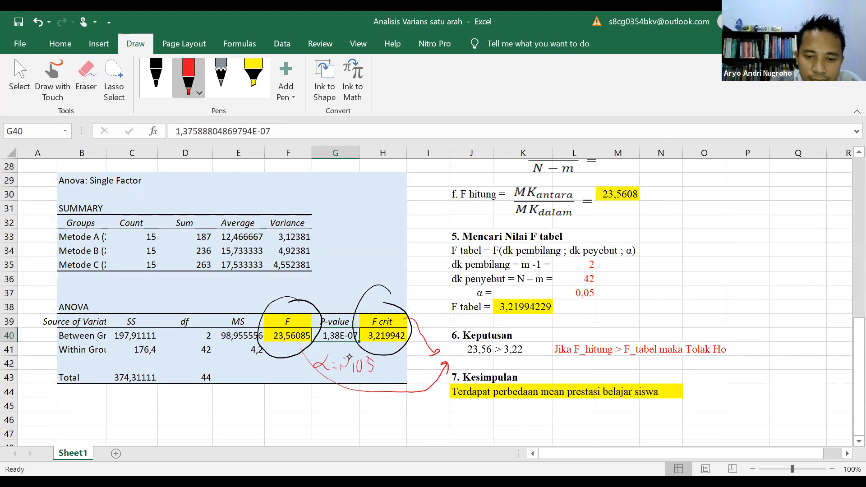
mouse_move(391, 356)
mouse_down()
mouse_move(380, 367)
mouse_move(398, 383)
mouse_move(412, 361)
mouse_move(419, 368)
mouse_up()
mouse_move(424, 359)
mouse_down()
mouse_move(430, 366)
mouse_move(562, 361)
mouse_up()
drag(556, 357, 556, 373)
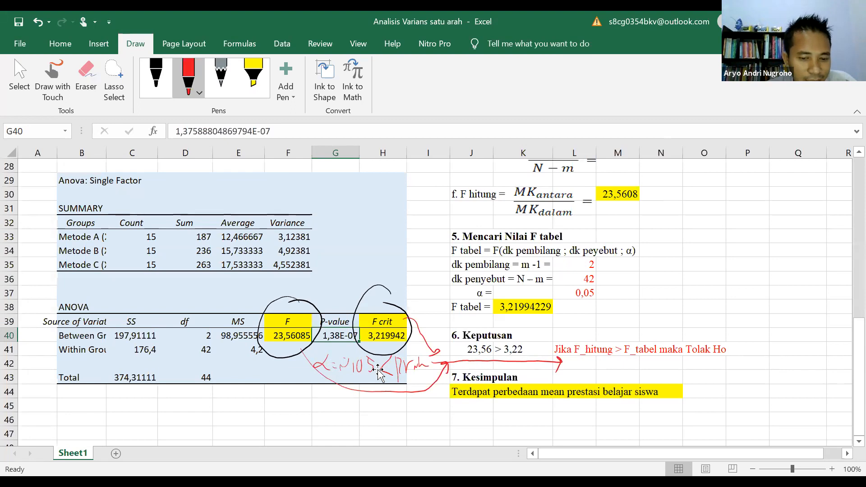
drag(370, 363, 367, 372)
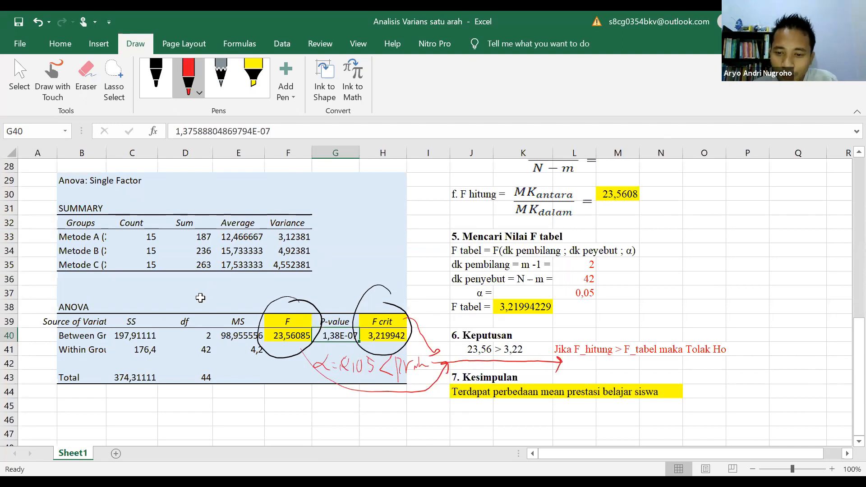
Review the worksheet from the hypotheses and data table through the F hitung calculations to the annotated ANOVA output and conclusion.
scroll(507, 286, up, 4)
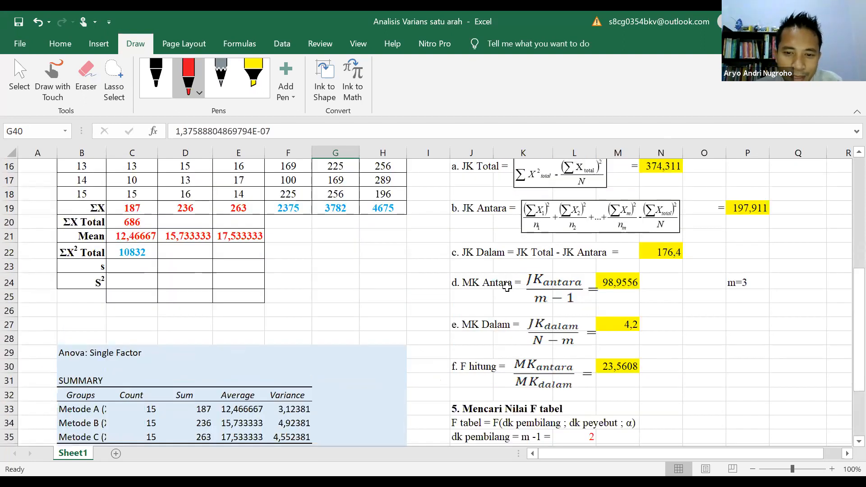
scroll(507, 286, up, 5)
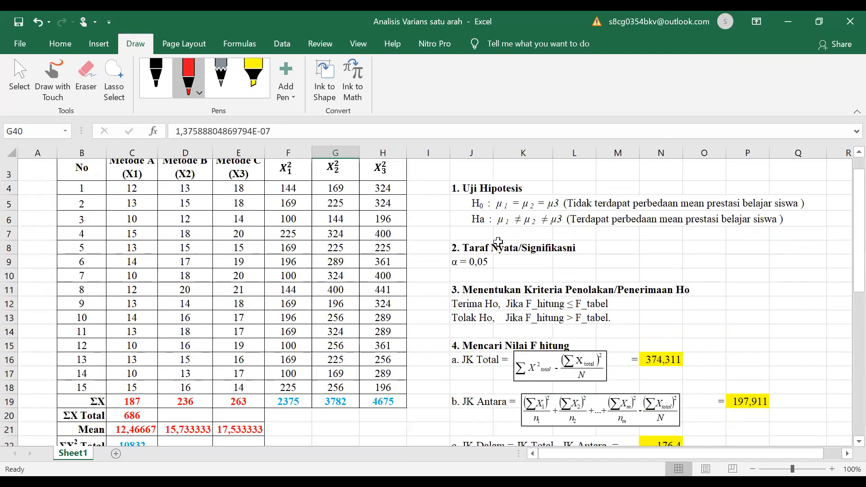
scroll(498, 243, down, 1)
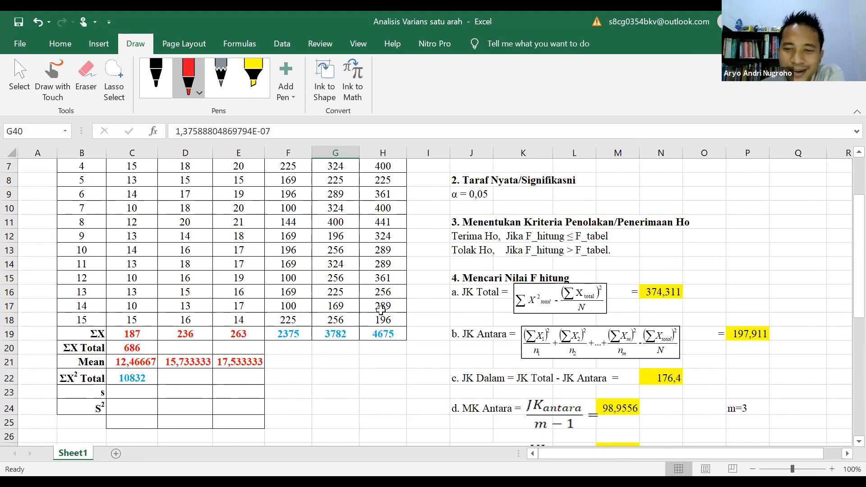
scroll(345, 334, down, 1)
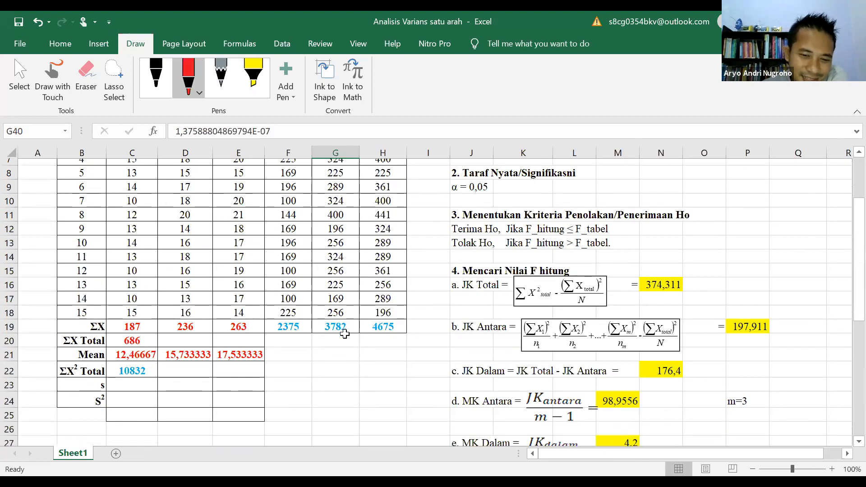
scroll(344, 333, down, 4)
scroll(344, 333, down, 3)
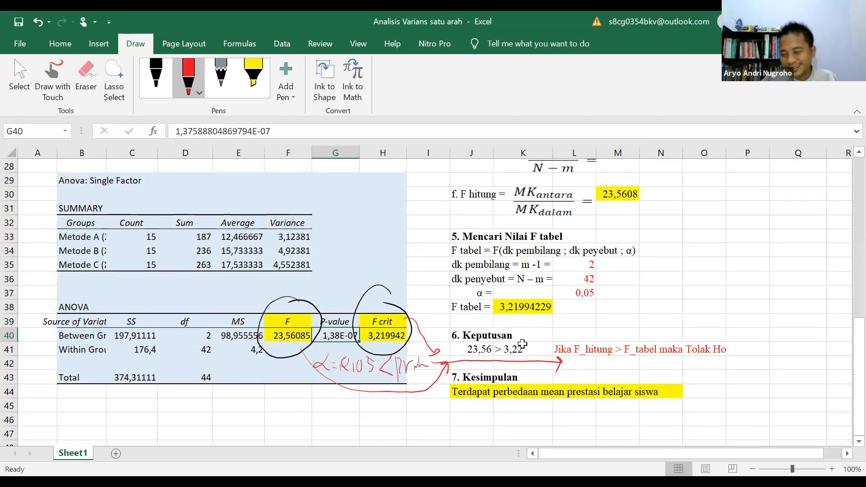
scroll(522, 344, down, 1)
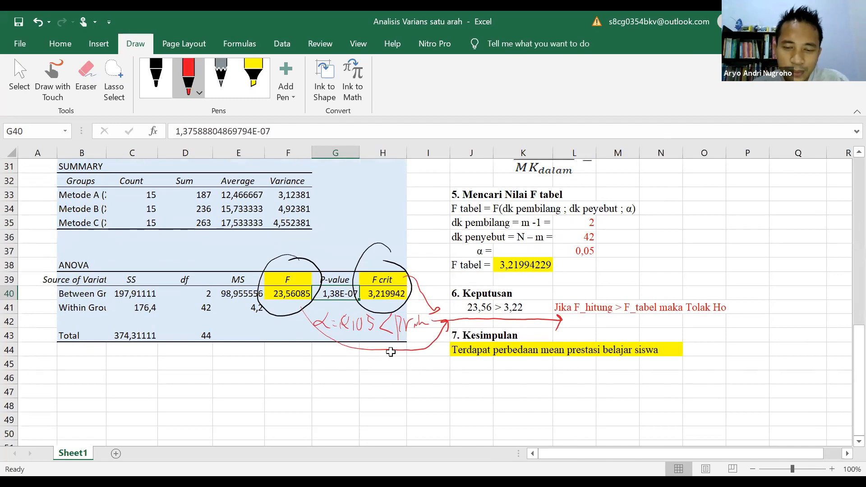
scroll(391, 352, up, 9)
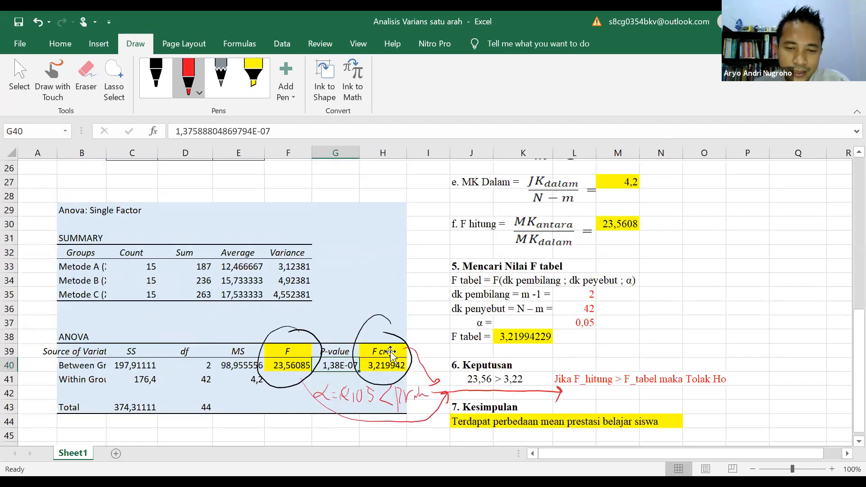
Review the worksheet from the score table down to the ANOVA results and select the whole Anova: Single Factor output, B29:H43.
scroll(391, 354, up, 2)
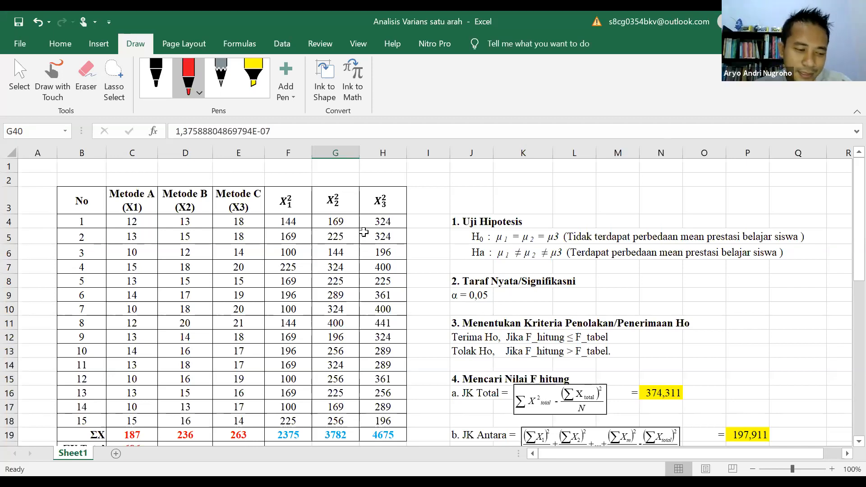
scroll(383, 265, down, 3)
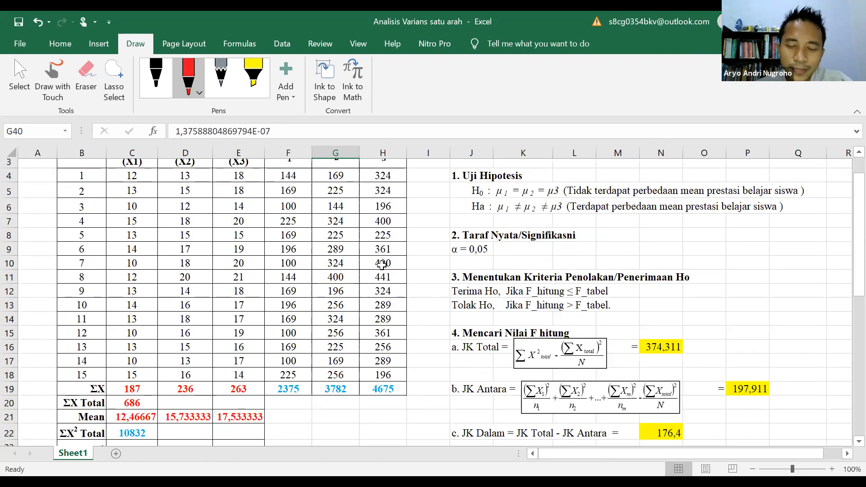
scroll(382, 265, down, 4)
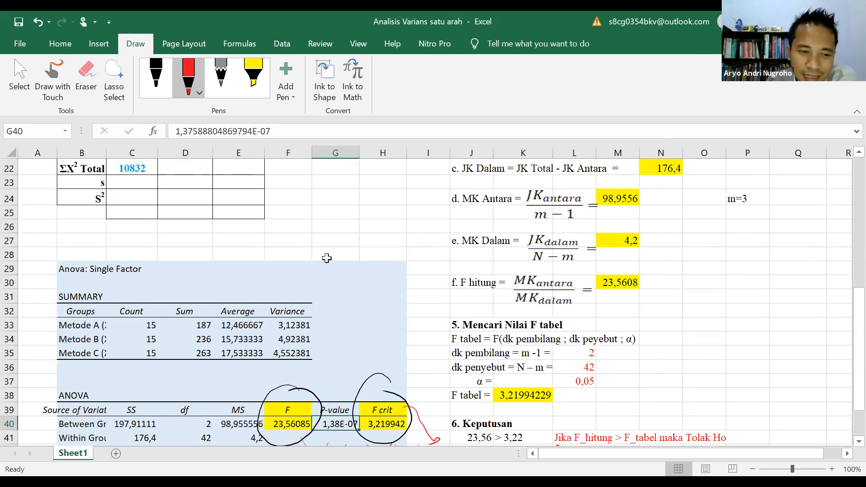
scroll(329, 257, down, 1)
drag(85, 224, 373, 417)
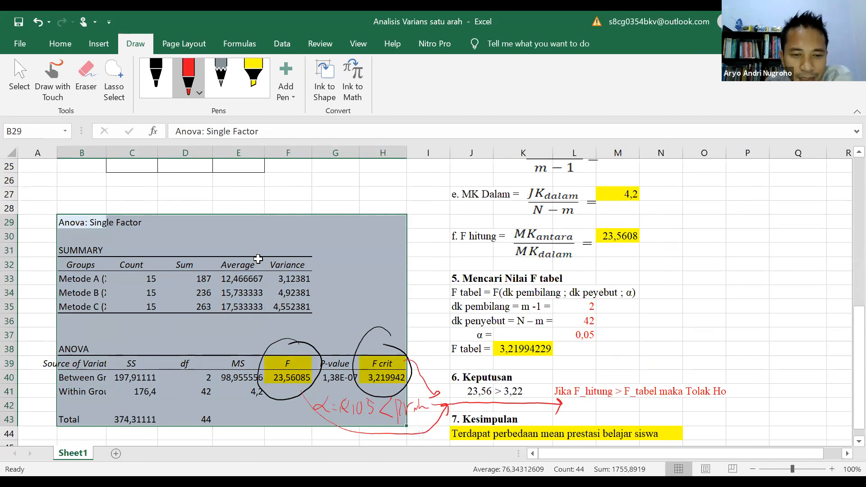
click(262, 231)
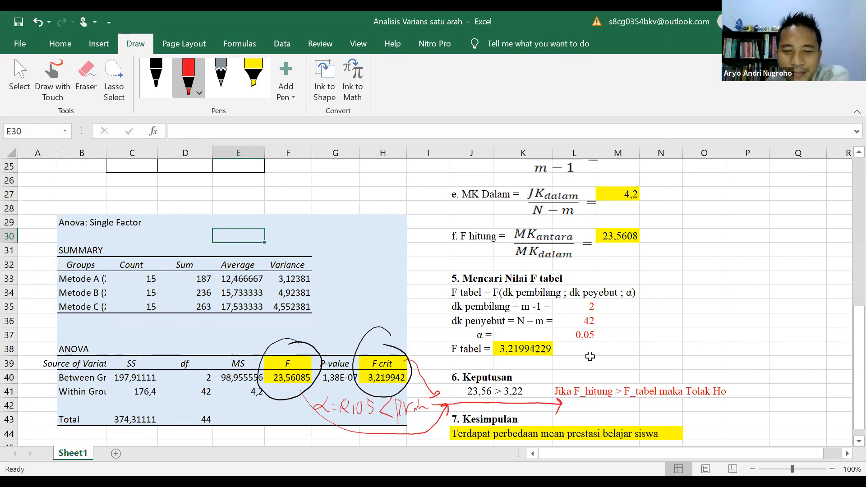
Examine the manual ANOVA procedure from the hypotheses and JK formulas through F hitung and F tabel to the Keputusan and Kesimpulan sections.
scroll(548, 348, up, 7)
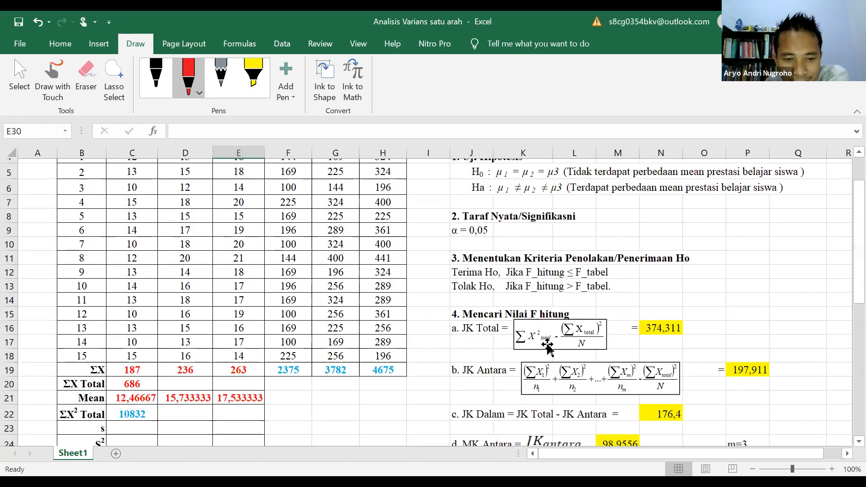
scroll(548, 347, up, 1)
scroll(547, 347, down, 1)
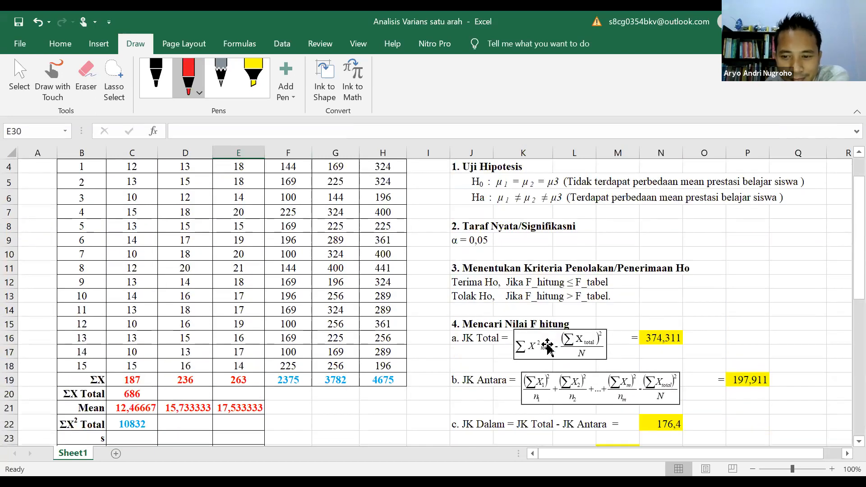
scroll(547, 347, down, 5)
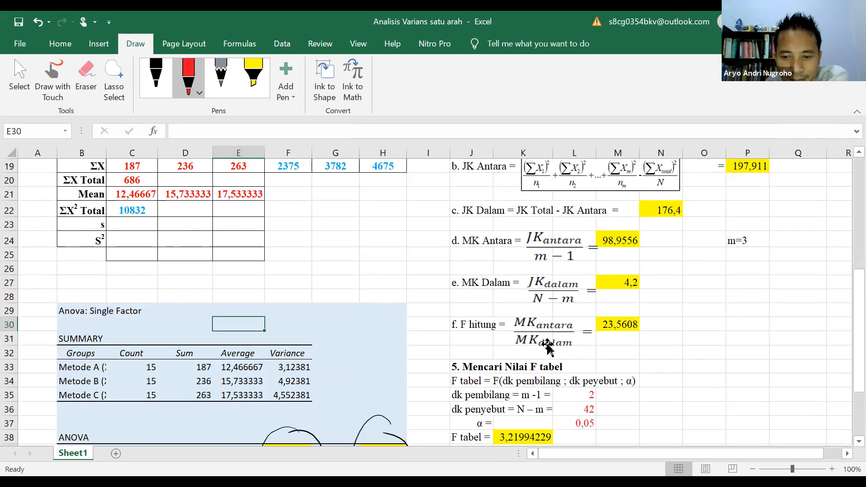
scroll(548, 347, down, 2)
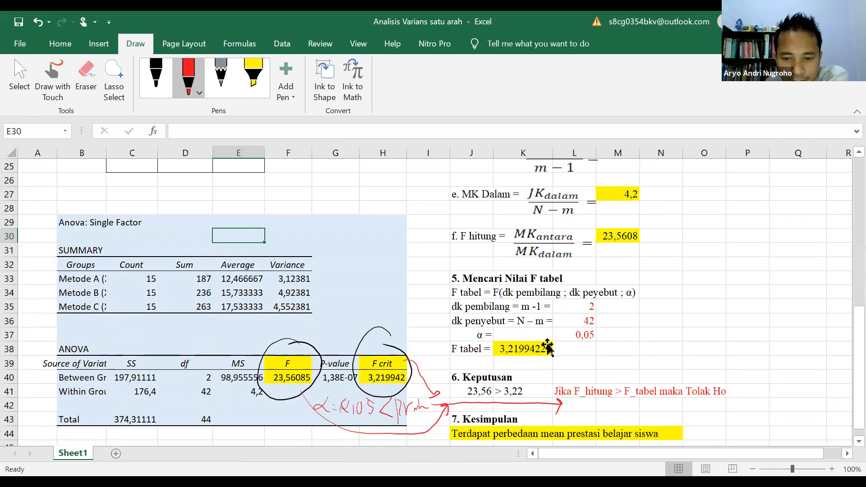
scroll(548, 347, down, 1)
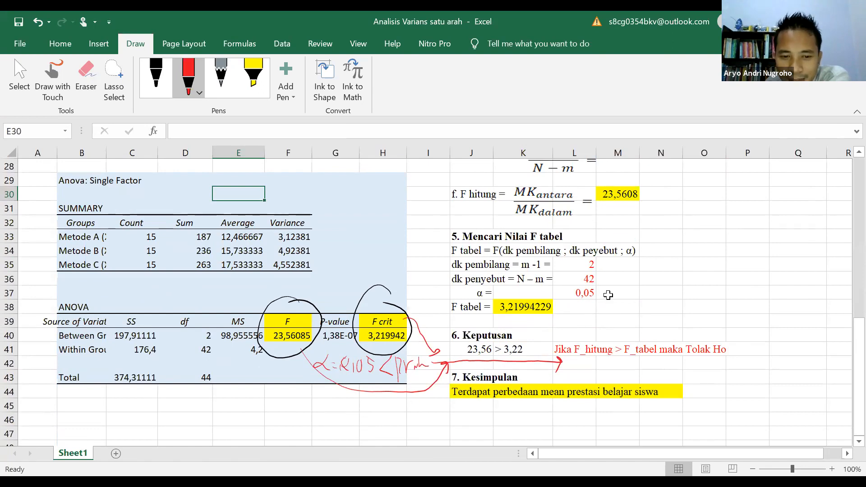
scroll(608, 296, up, 1)
scroll(608, 295, up, 9)
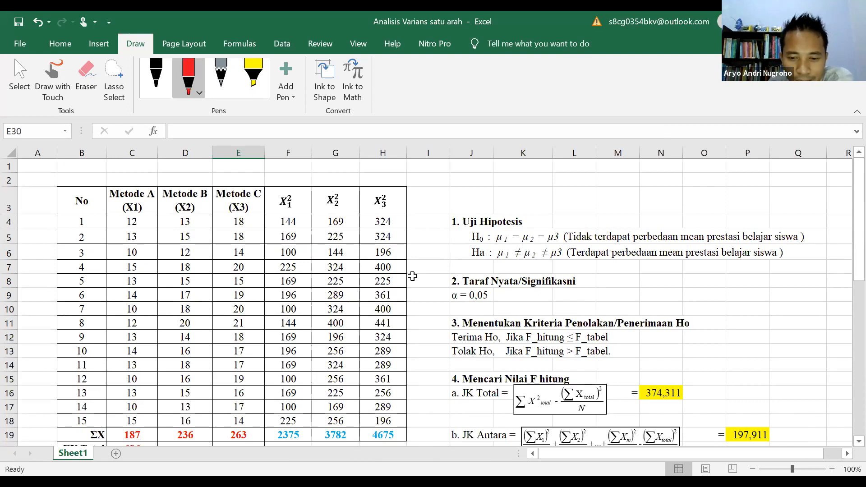
Select the method scores in C4:E16 and trace the manual calculation from them down to the Kesimpulan section.
drag(132, 221, 266, 398)
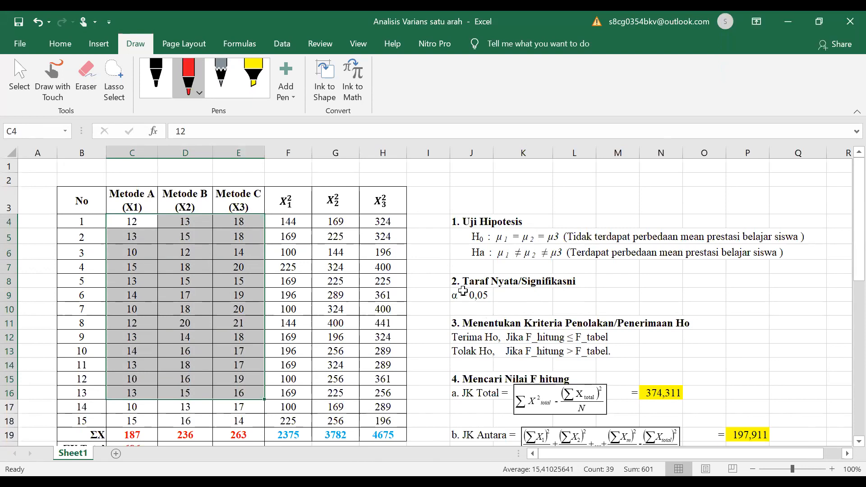
scroll(457, 289, down, 3)
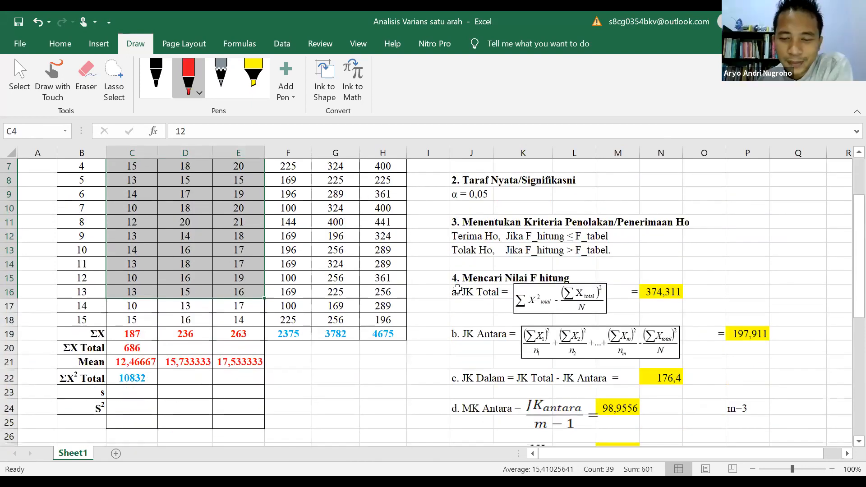
scroll(457, 289, down, 3)
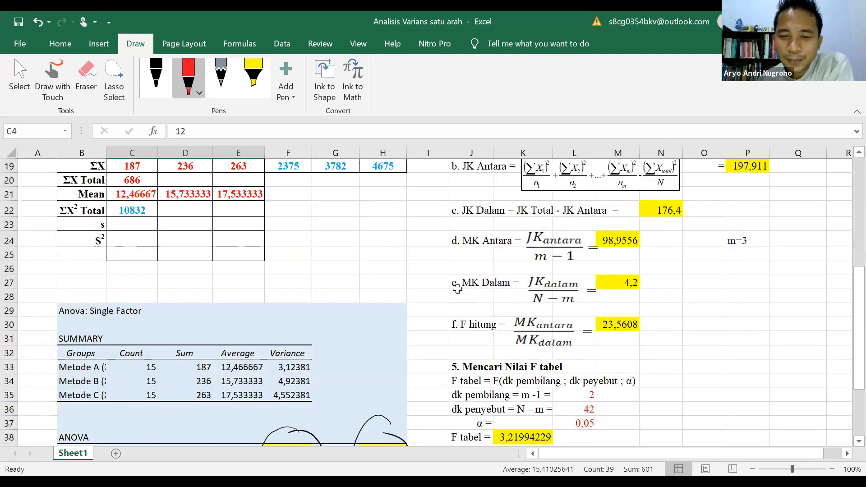
scroll(457, 289, down, 2)
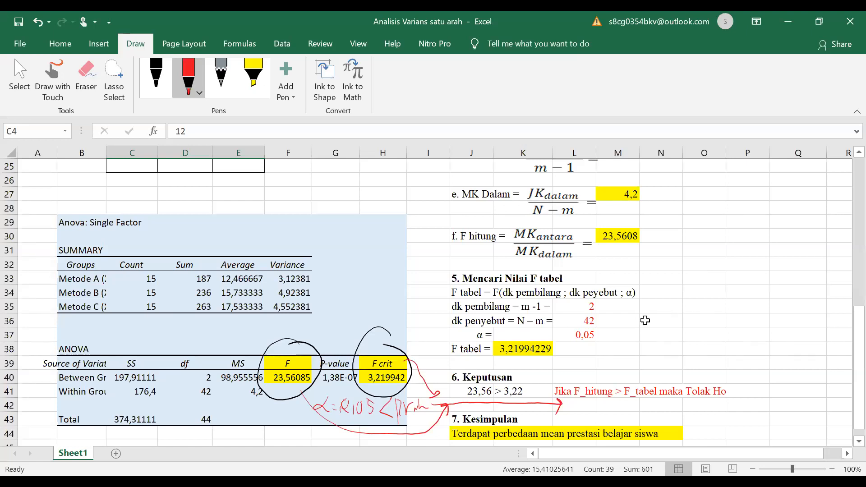
scroll(523, 308, up, 5)
scroll(523, 309, up, 3)
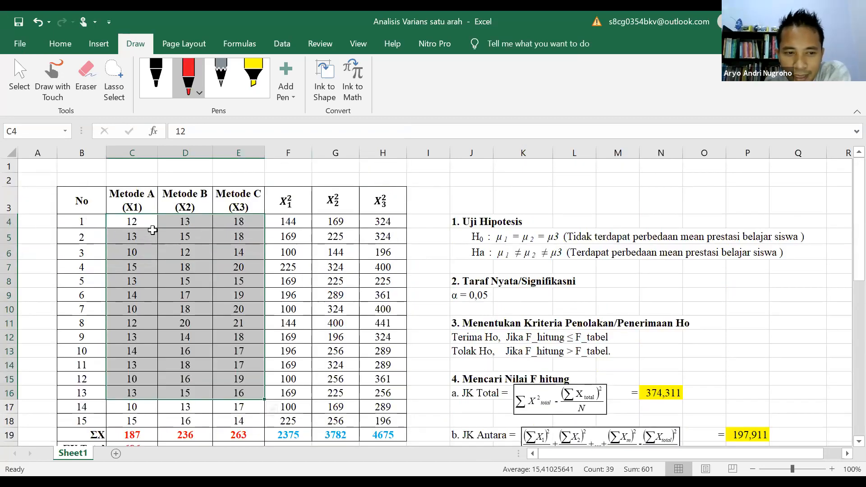
Inspect the full score range C4:E18 and the Metode A heading against the Groups labels in B32:B35 of the SUMMARY table.
click(131, 224)
drag(131, 222, 246, 419)
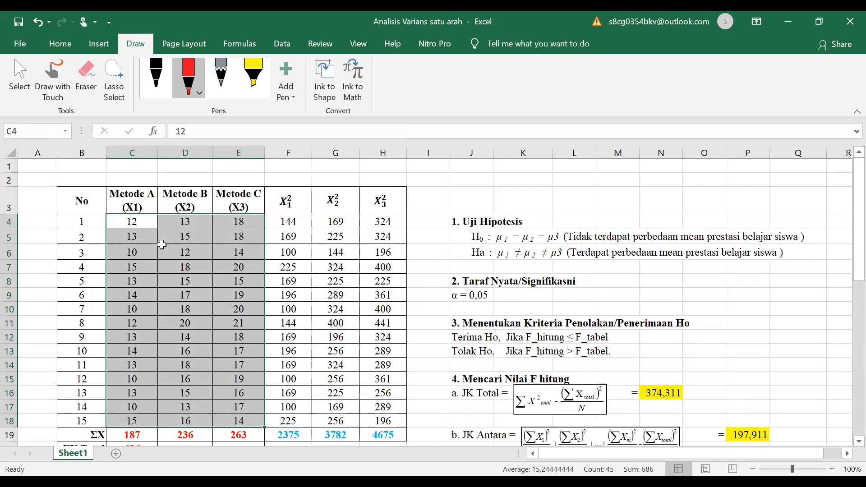
click(144, 200)
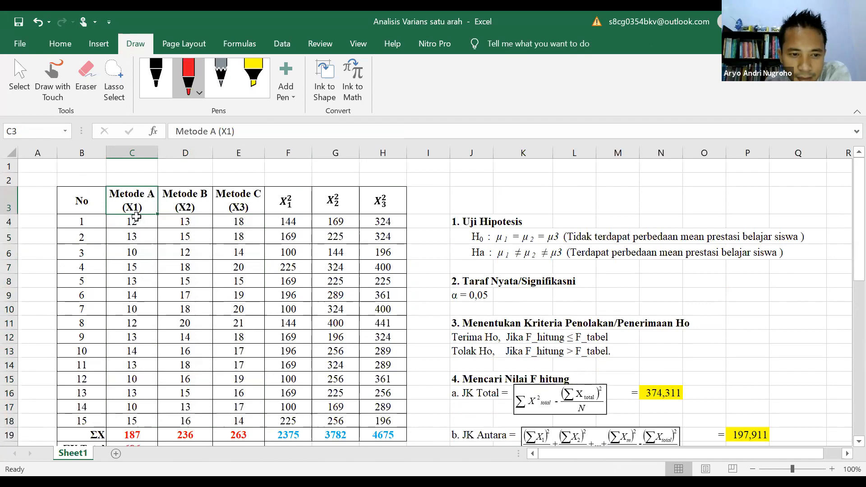
click(134, 221)
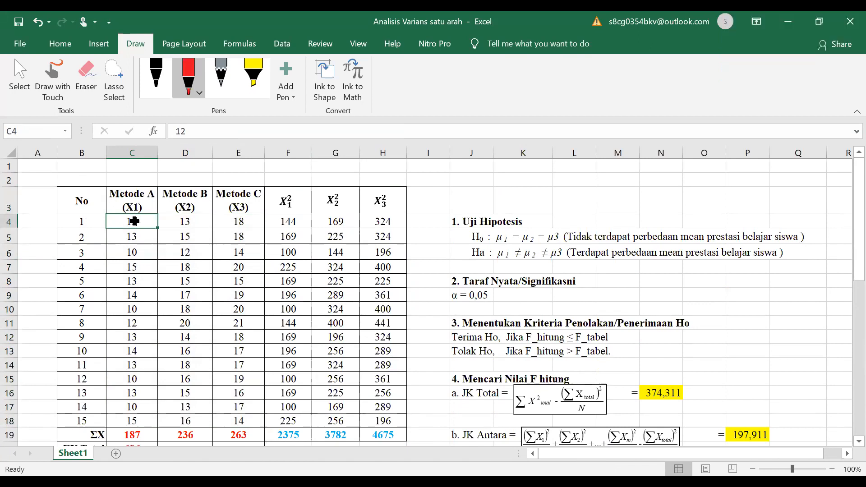
scroll(134, 220, down, 6)
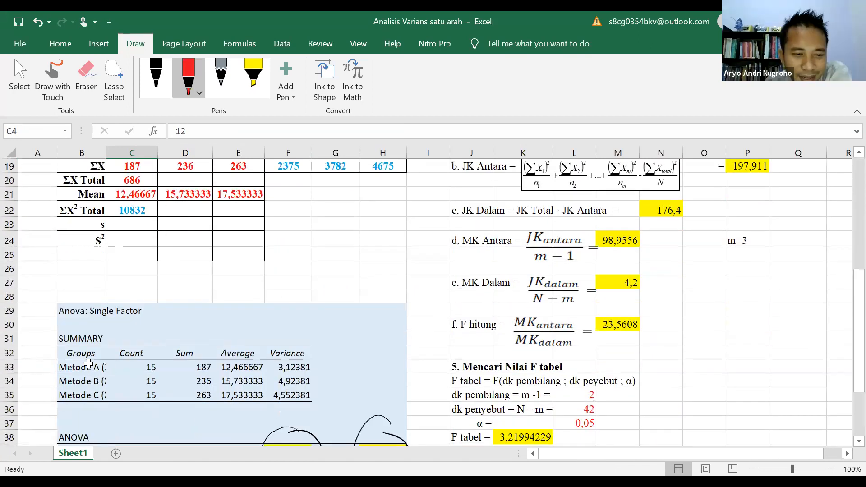
drag(88, 364, 92, 399)
drag(83, 352, 89, 393)
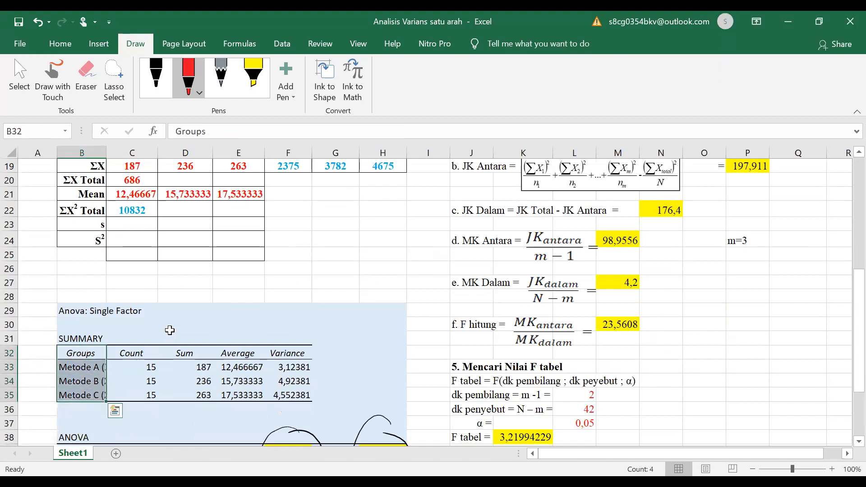
Compare the three method headings in C3:E3 with the SUMMARY group labels and examine the Metode A row's statistics.
scroll(163, 324, up, 4)
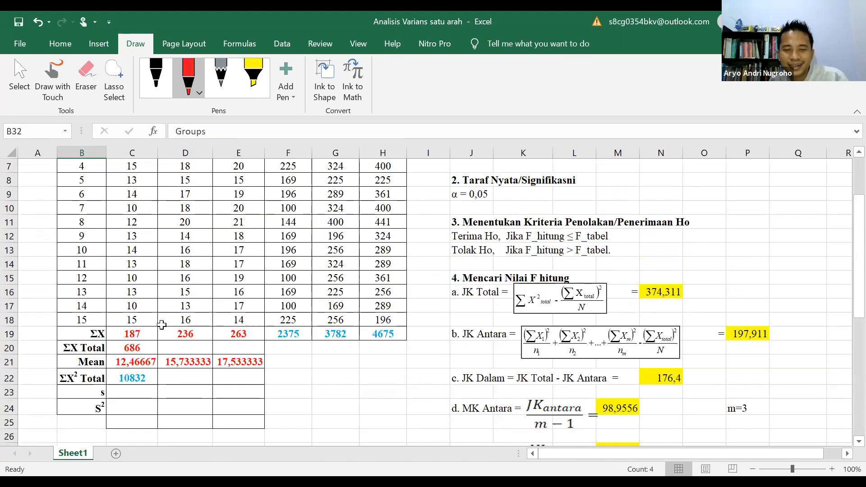
scroll(161, 324, up, 2)
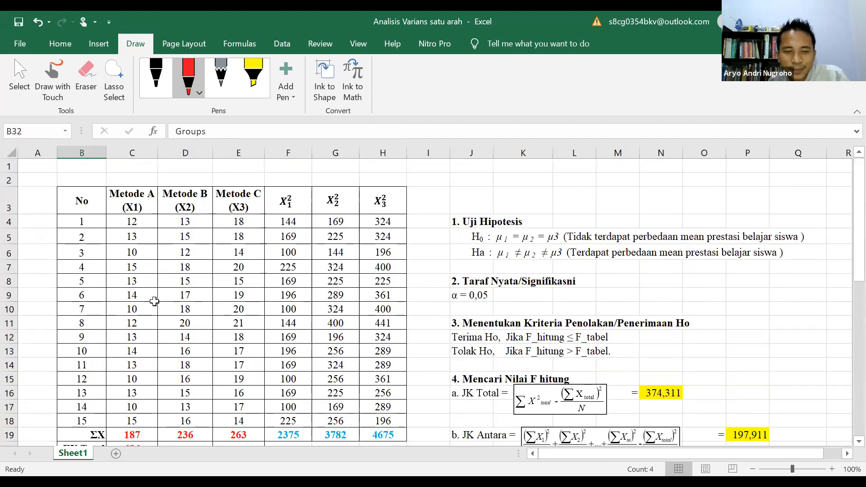
click(141, 206)
drag(141, 206, 227, 209)
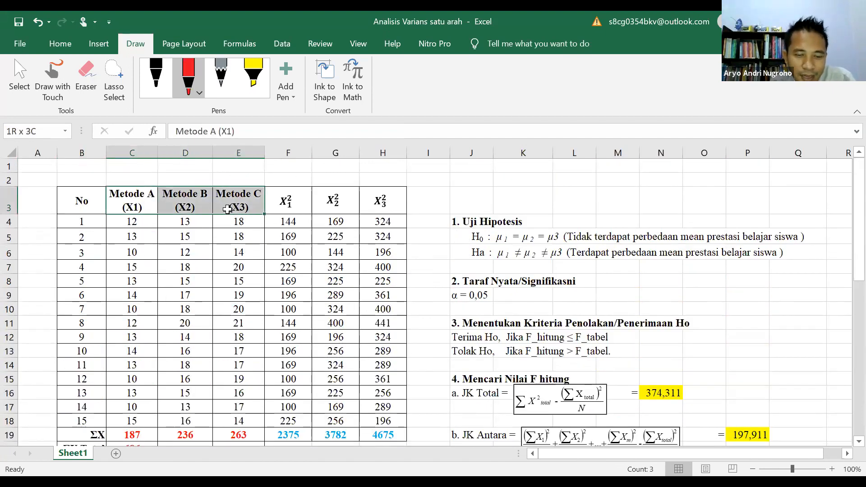
scroll(180, 298, down, 1)
scroll(180, 298, down, 6)
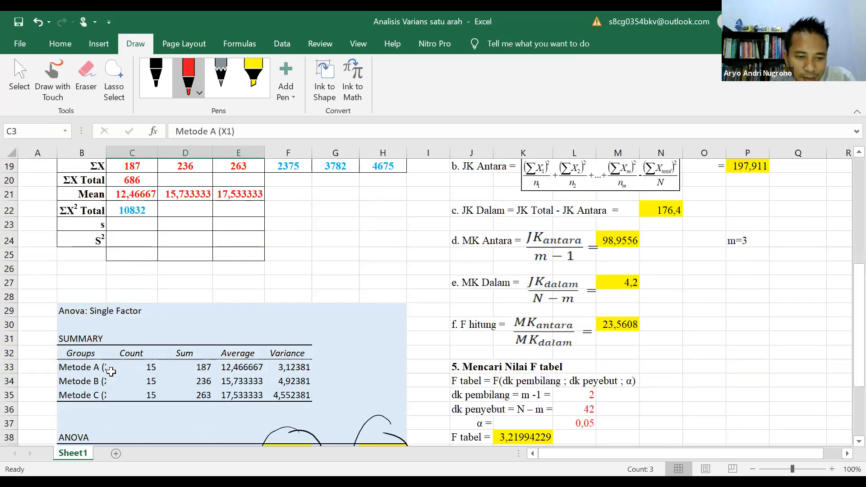
click(135, 367)
drag(191, 367, 294, 368)
click(92, 368)
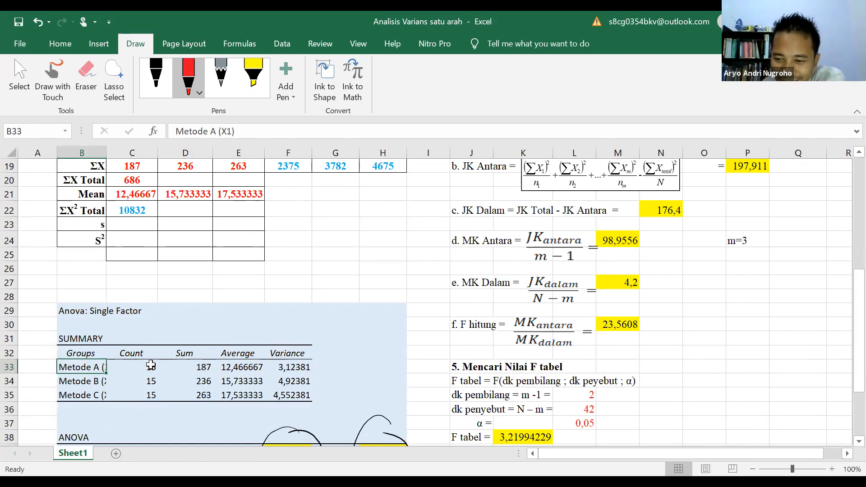
click(225, 338)
click(216, 316)
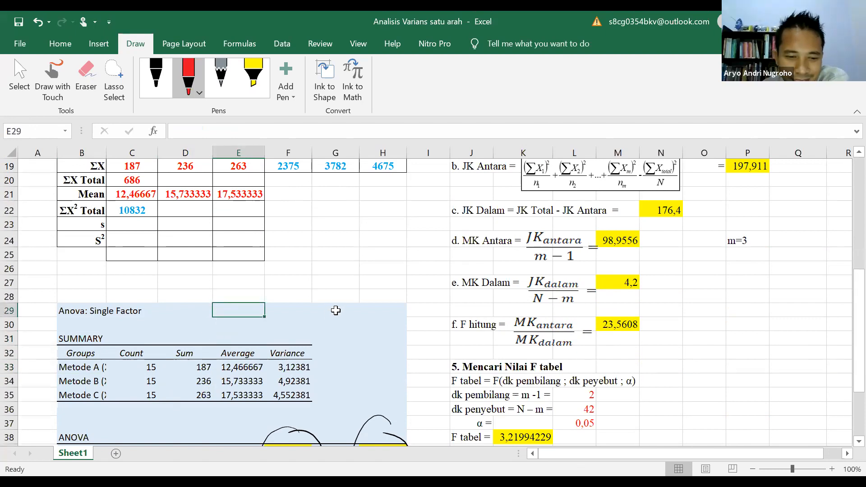
Examine the SUMMARY table in B31:F35, checking the group labels and their Count, Sum, Average and Variance columns.
scroll(335, 310, down, 1)
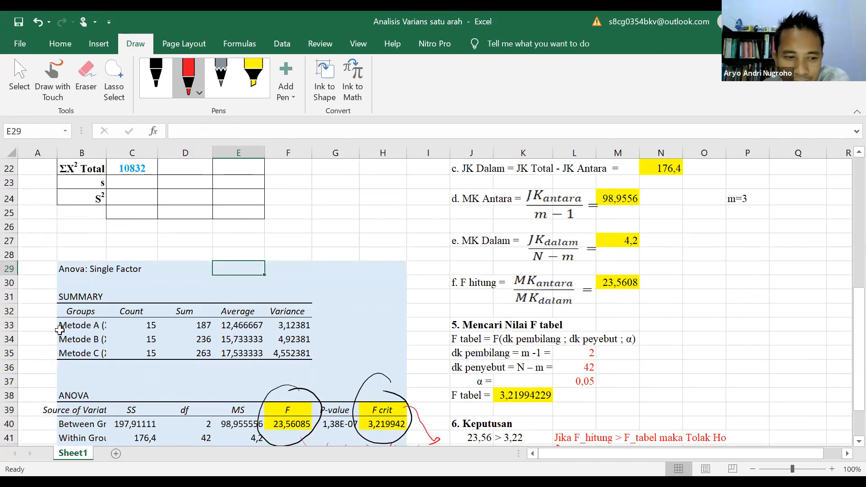
drag(84, 301, 268, 339)
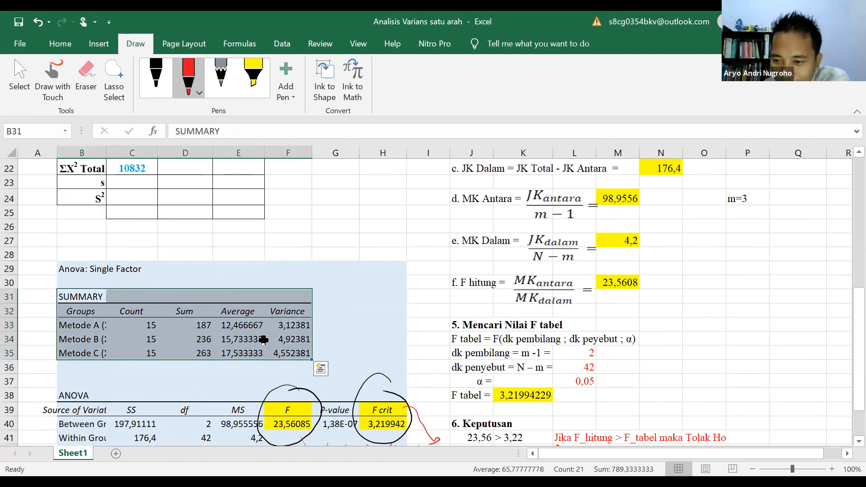
click(89, 328)
click(88, 339)
click(89, 327)
click(75, 297)
drag(71, 310, 210, 353)
drag(275, 353, 280, 353)
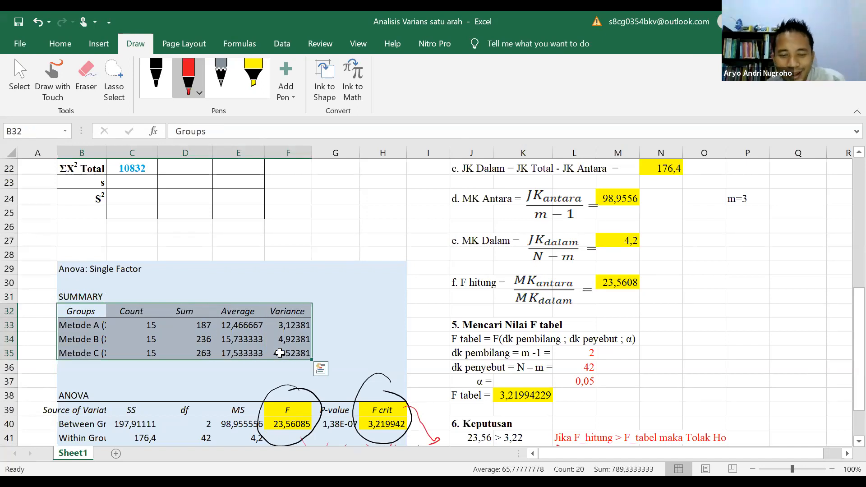
click(374, 273)
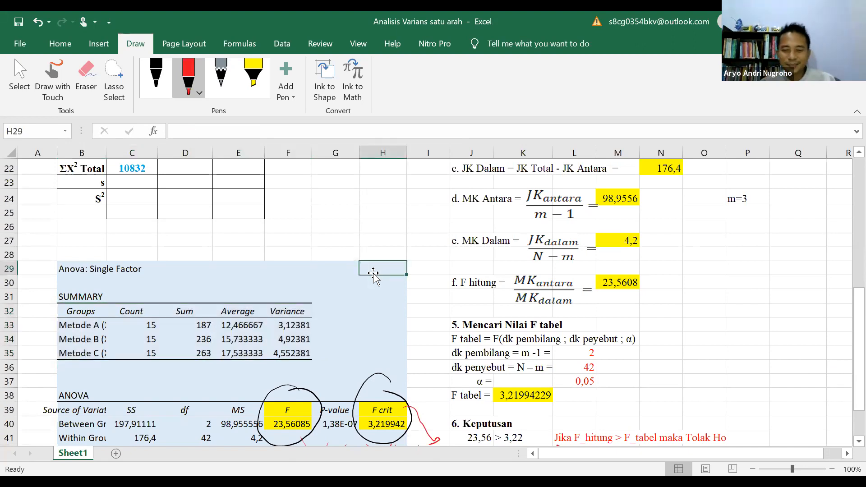
Check the method headings in C3:E3 and widen column B so the full group names fit in the Anova output.
scroll(222, 345, up, 1)
scroll(222, 345, up, 7)
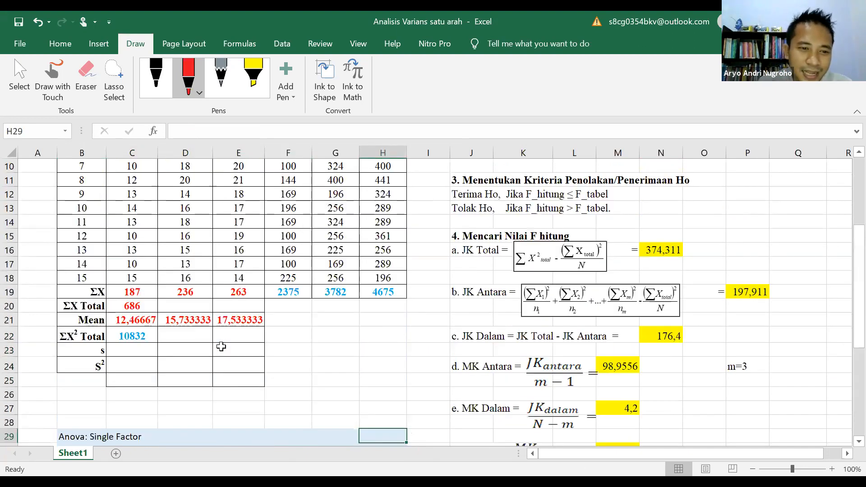
drag(136, 209, 263, 209)
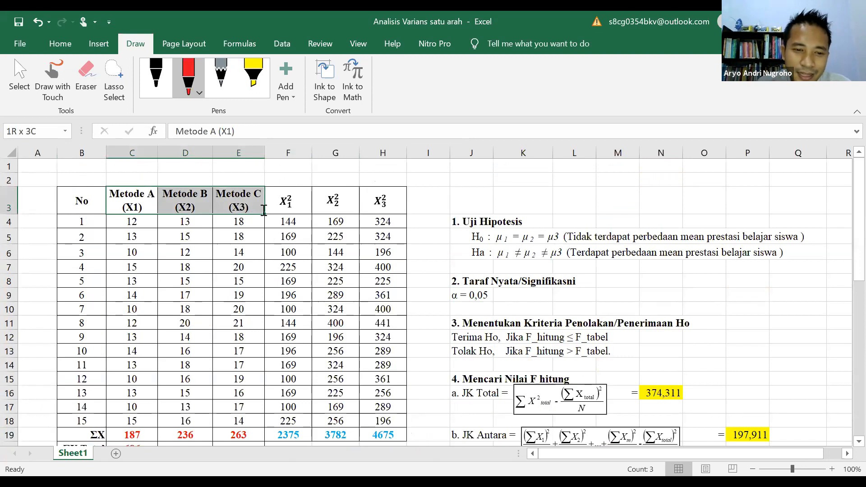
scroll(86, 374, down, 6)
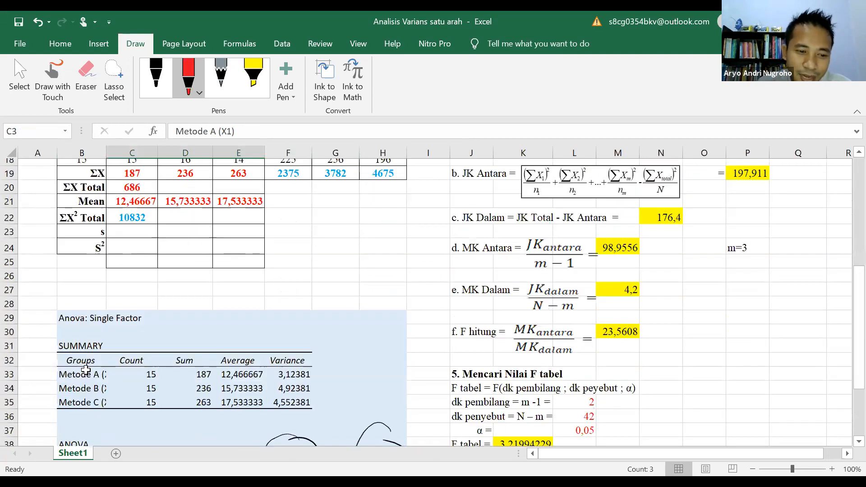
click(81, 369)
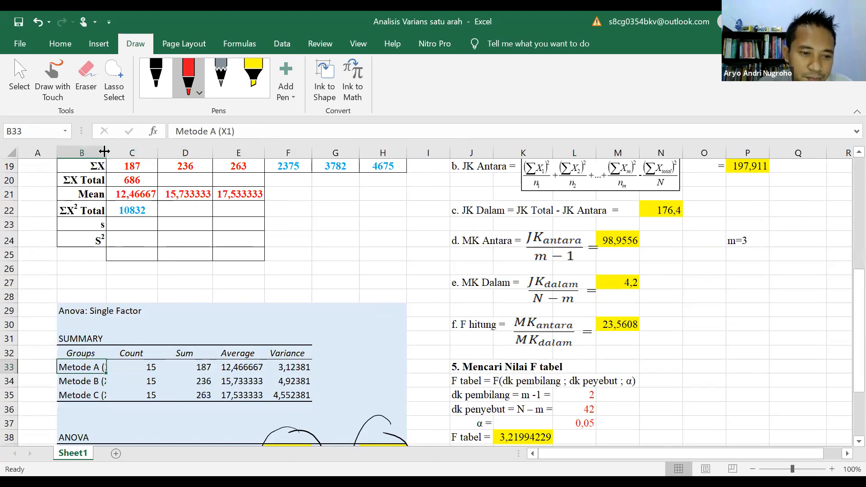
drag(106, 154, 123, 155)
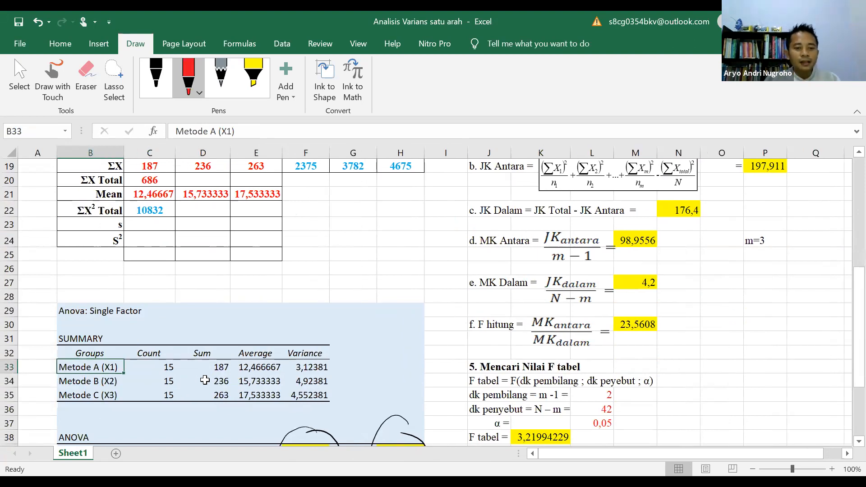
click(392, 348)
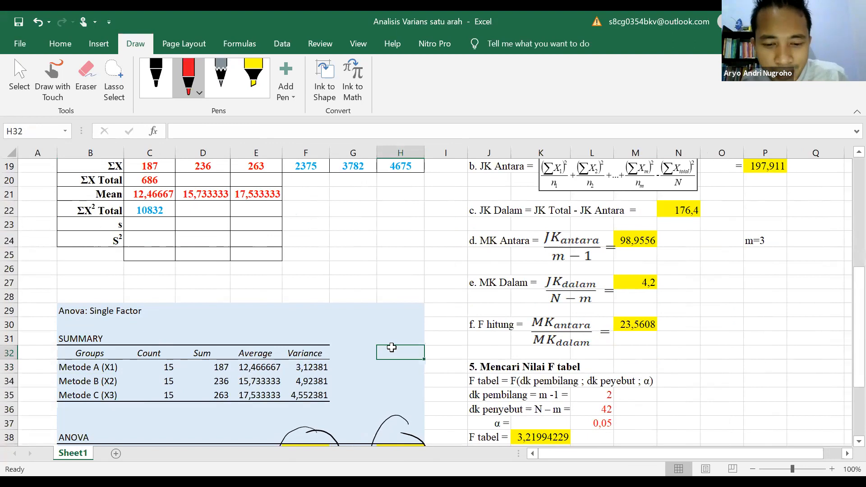
scroll(392, 348, down, 2)
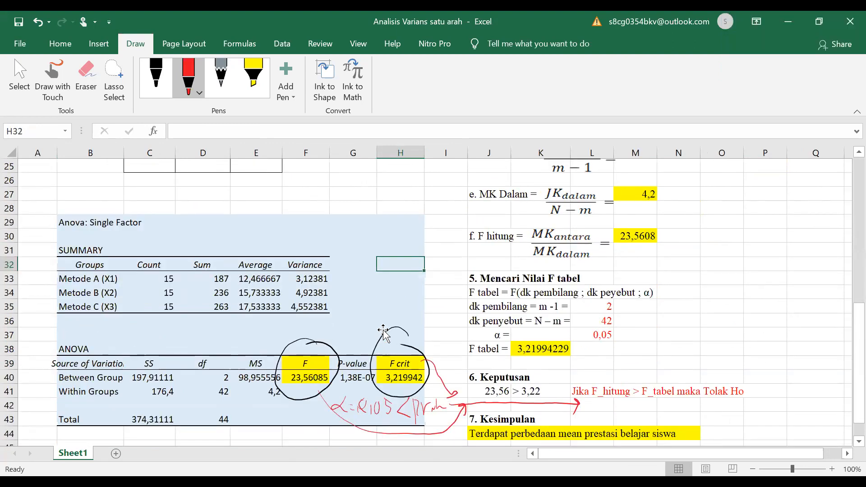
scroll(387, 336, up, 5)
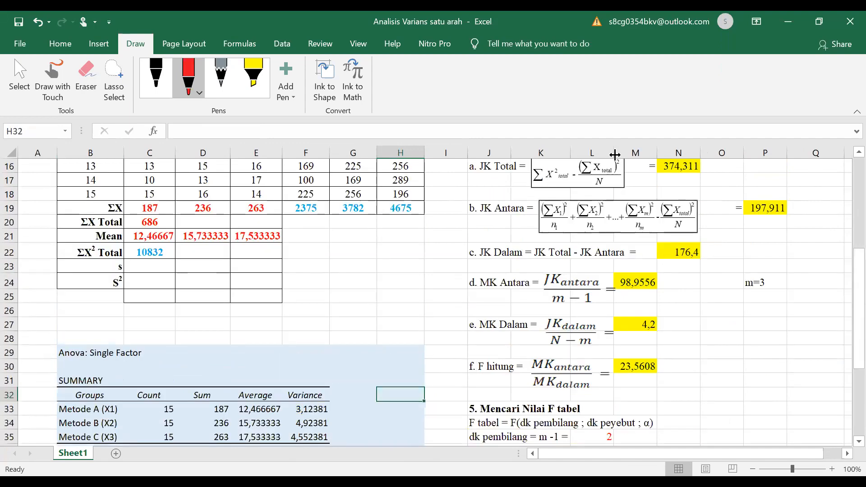